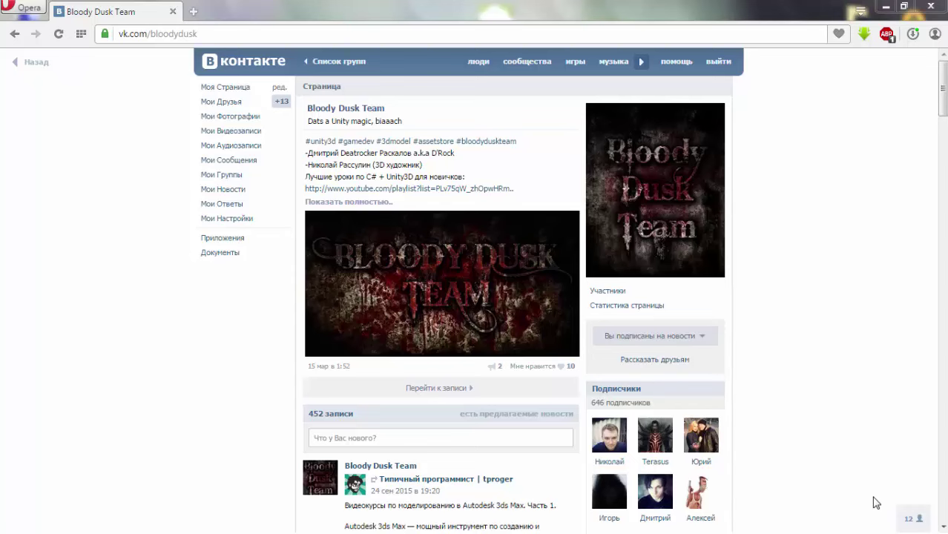
# Scroll down to the Bloody Dusk Team post with the FPS screenshot and four comments
pyautogui.scroll(-10, 852, 448)
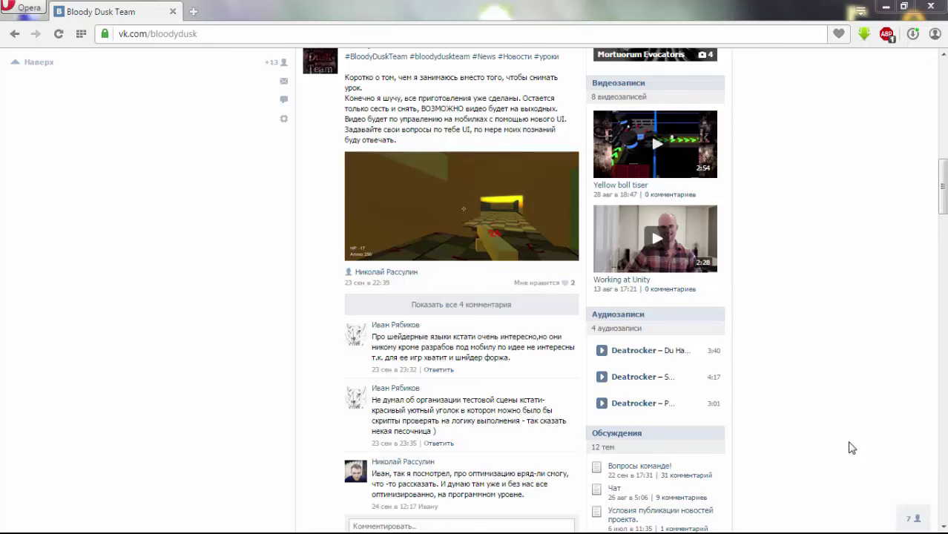
# Switch to Unity and fly the Scene view camera down the corridor
pyautogui.hotkey('alt', 'Tab')
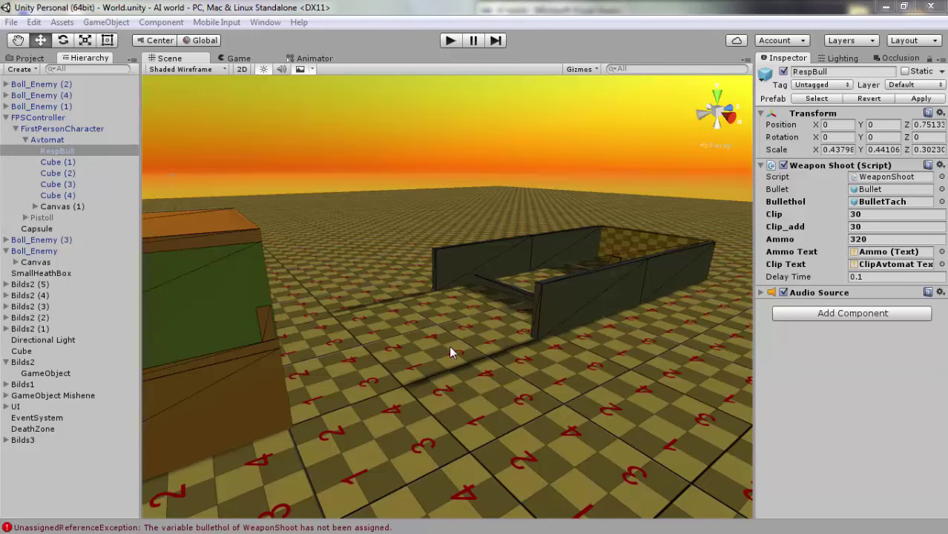
pyautogui.moveTo(451, 352)
pyautogui.mouseDown(button='right')
pyautogui.moveTo(294, 381)
pyautogui.moveTo(433, 448)
pyautogui.mouseUp(button='right')
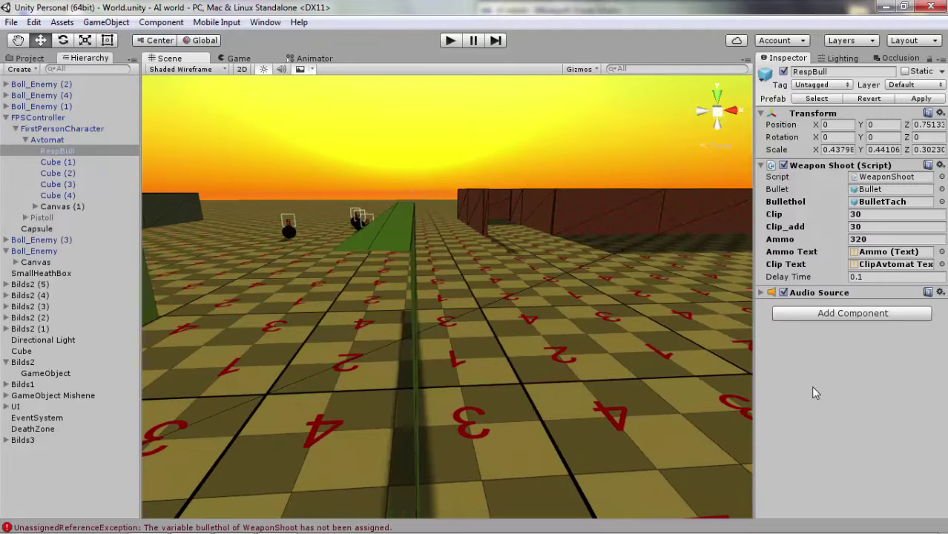
pyautogui.click(32, 59)
pyautogui.click(75, 59)
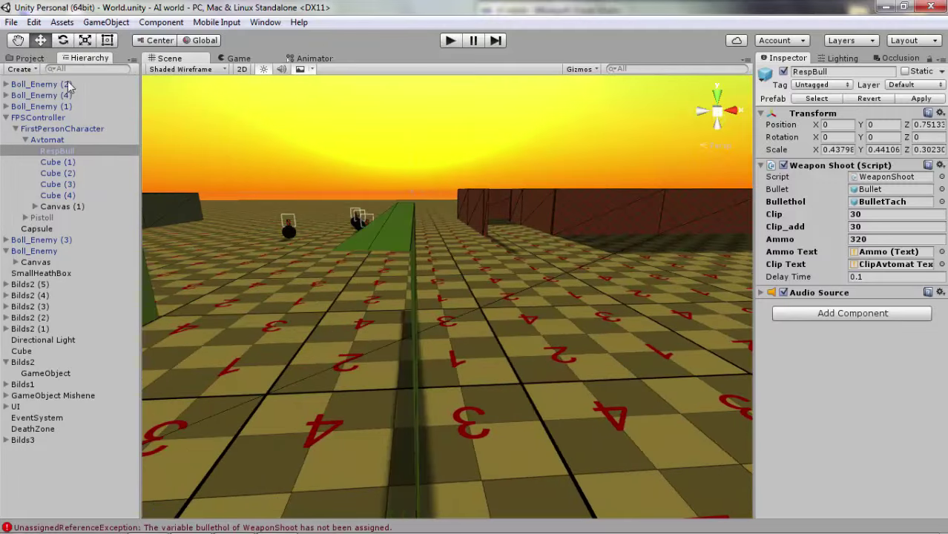
pyautogui.moveTo(447, 382)
pyautogui.mouseDown(button='right')
pyautogui.moveTo(436, 371)
pyautogui.moveTo(565, 366)
pyautogui.moveTo(625, 376)
pyautogui.mouseUp(button='right')
# Play the scene and shoot the spheres until the clip empties and the gun reloads
pyautogui.hotkey('ctrl', 'p')
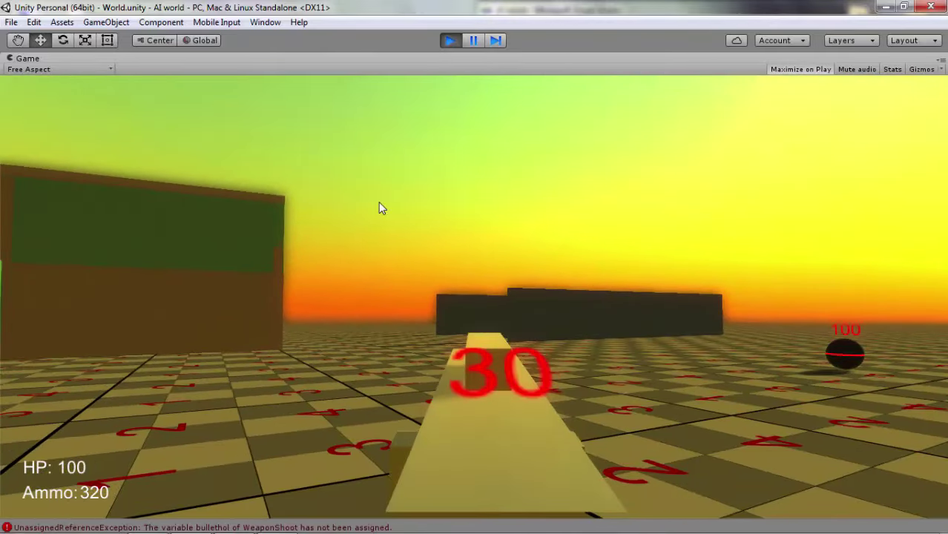
pyautogui.click(379, 202)
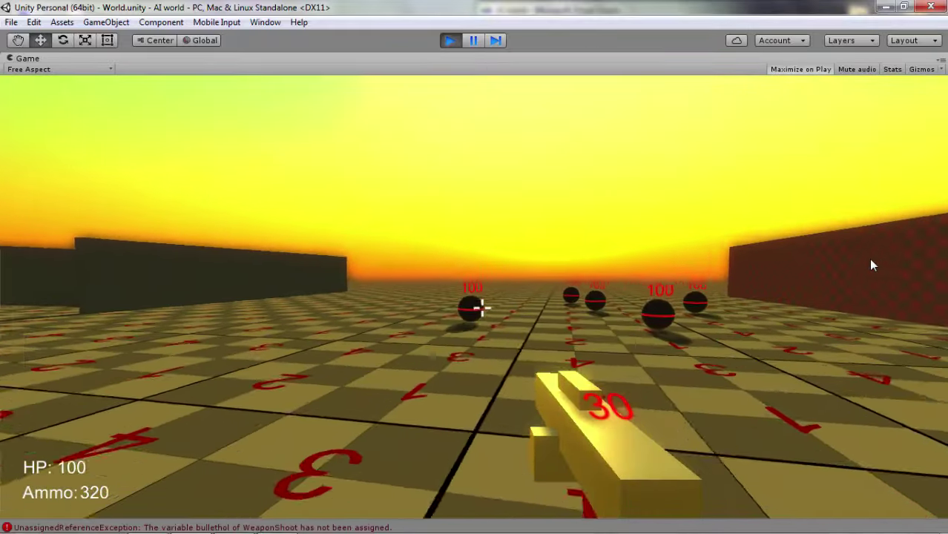
pyautogui.moveTo(869, 258); pyautogui.dragTo(872, 271)
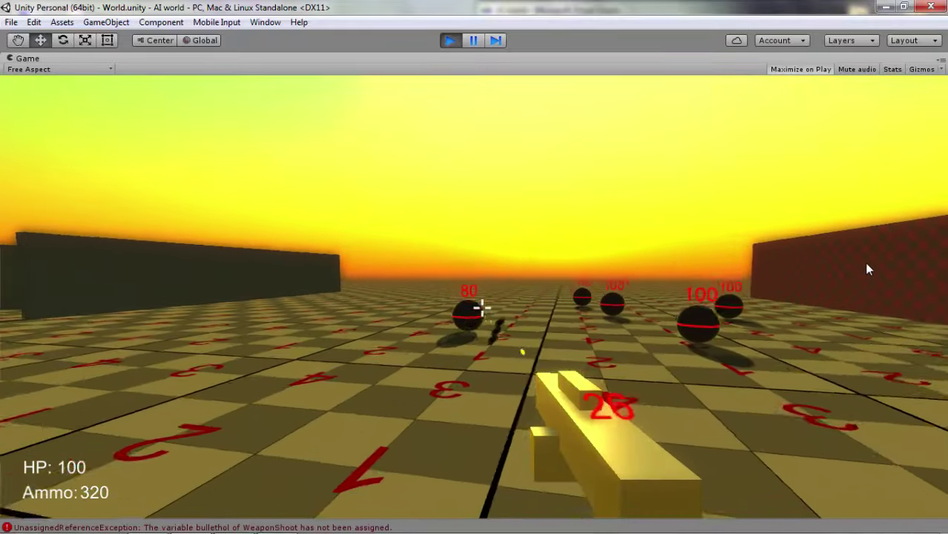
pyautogui.click(872, 270)
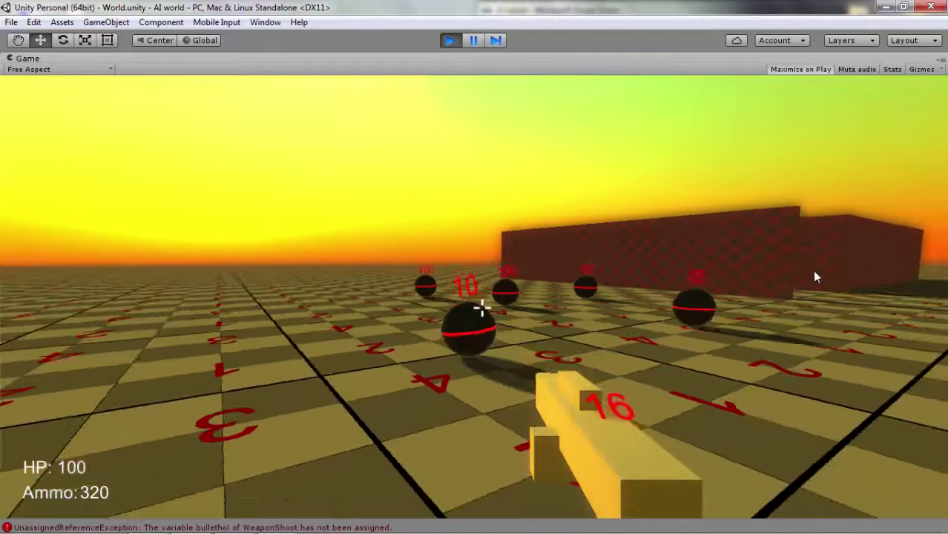
pyautogui.click(823, 264)
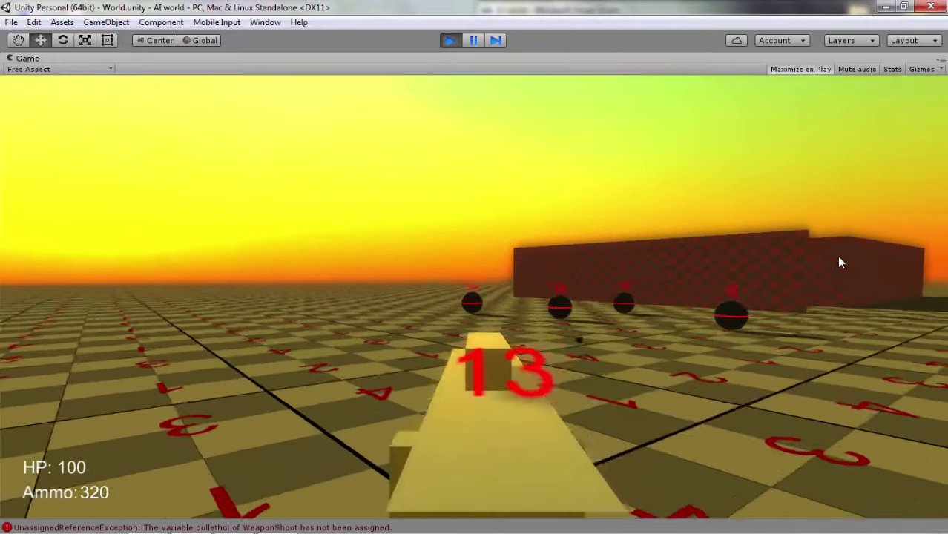
pyautogui.click(839, 261)
pyautogui.click(832, 264)
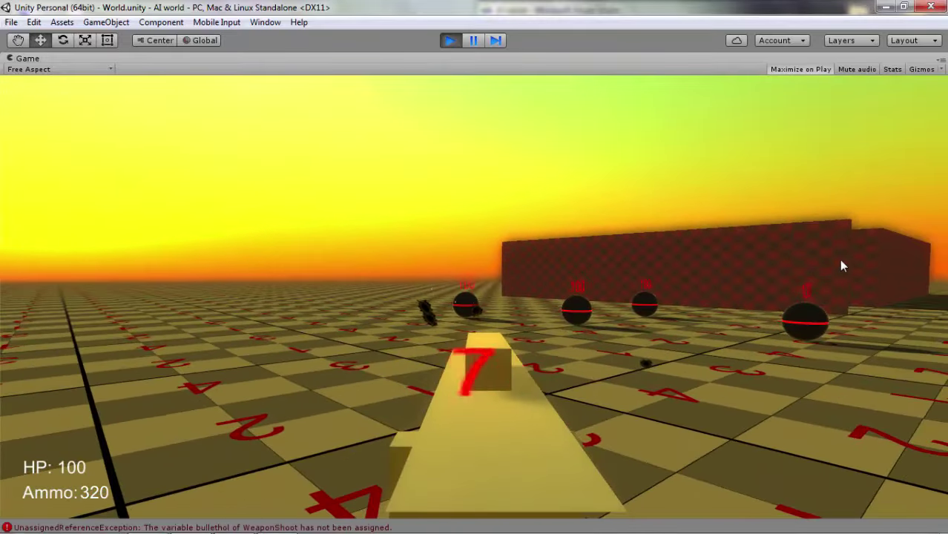
pyautogui.click(841, 265)
pyautogui.click(831, 263)
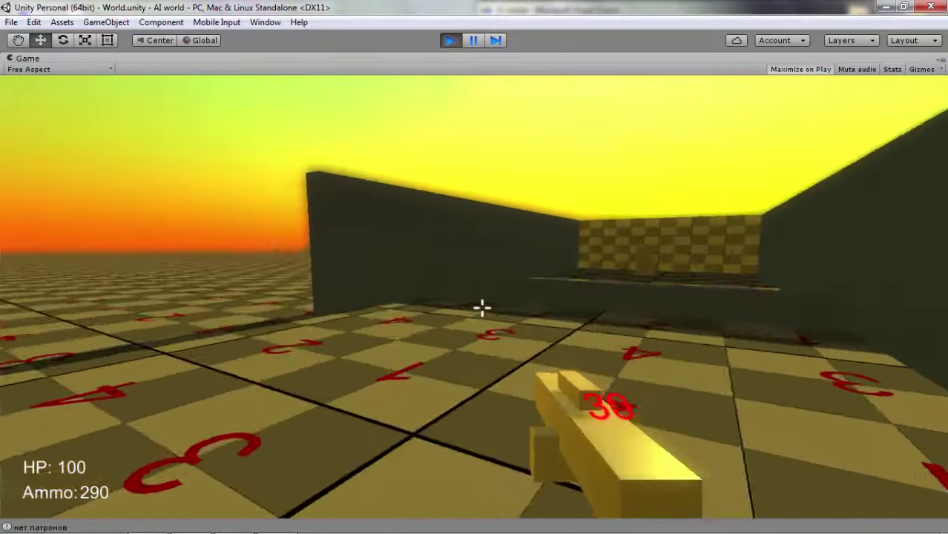
# Stop the game and deactivate the UI object to hide the HP and ammo text
pyautogui.press('w')
pyautogui.hotkey('ctrl', 'p')
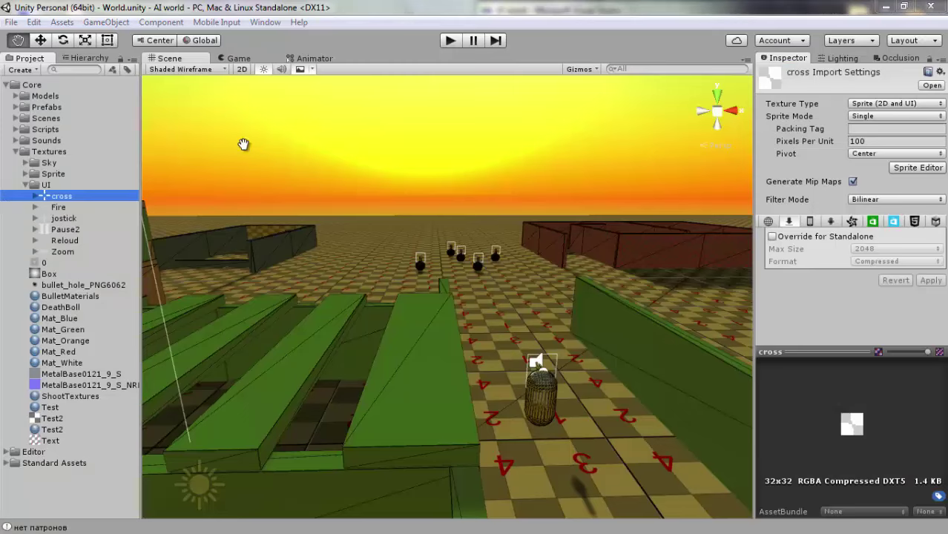
pyautogui.click(92, 59)
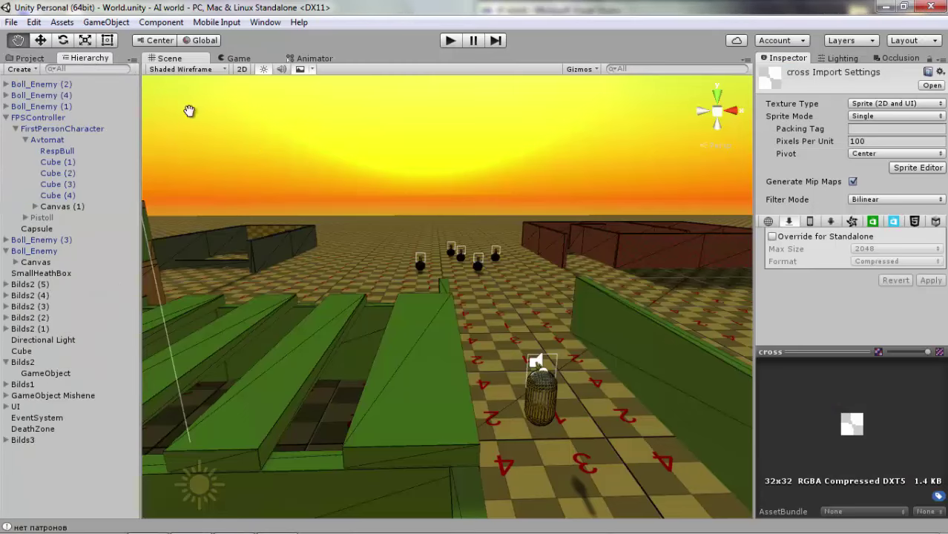
pyautogui.doubleClick(7, 119)
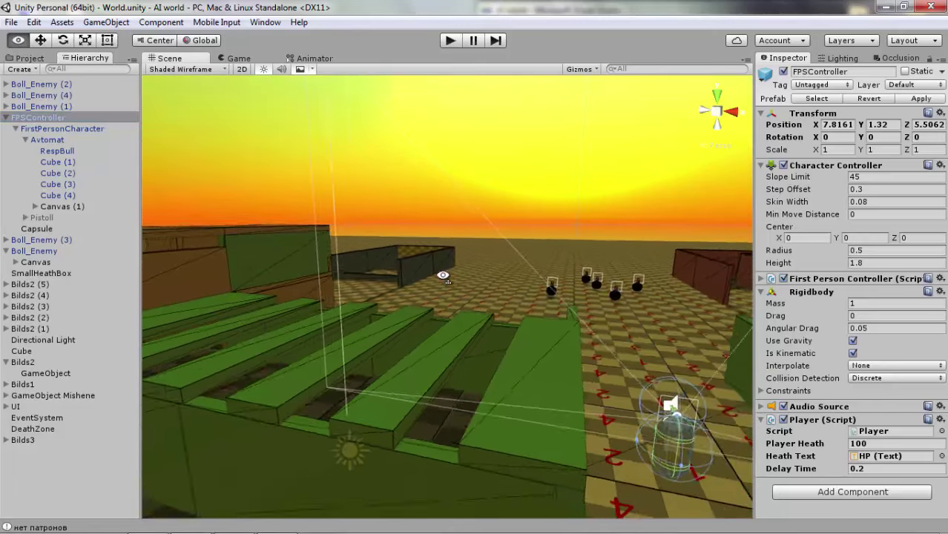
pyautogui.doubleClick(15, 406)
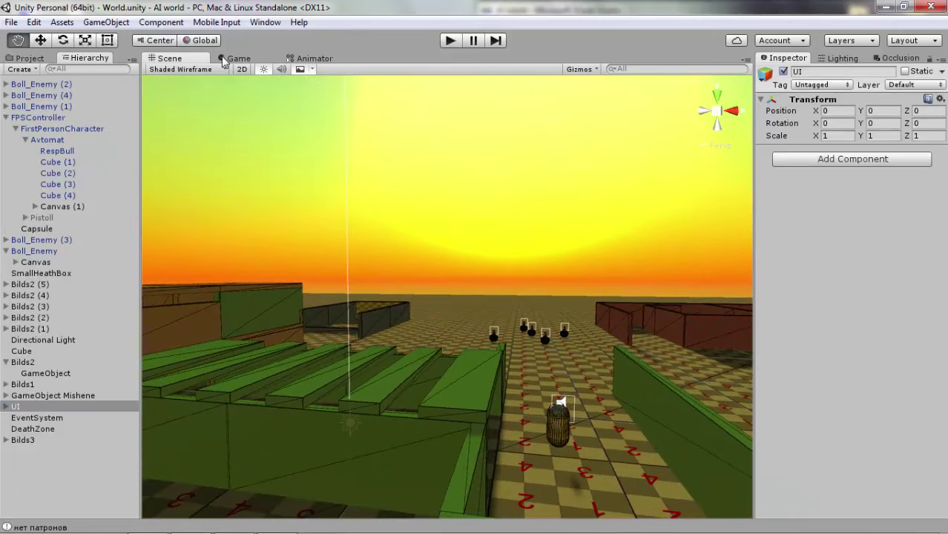
pyautogui.click(226, 59)
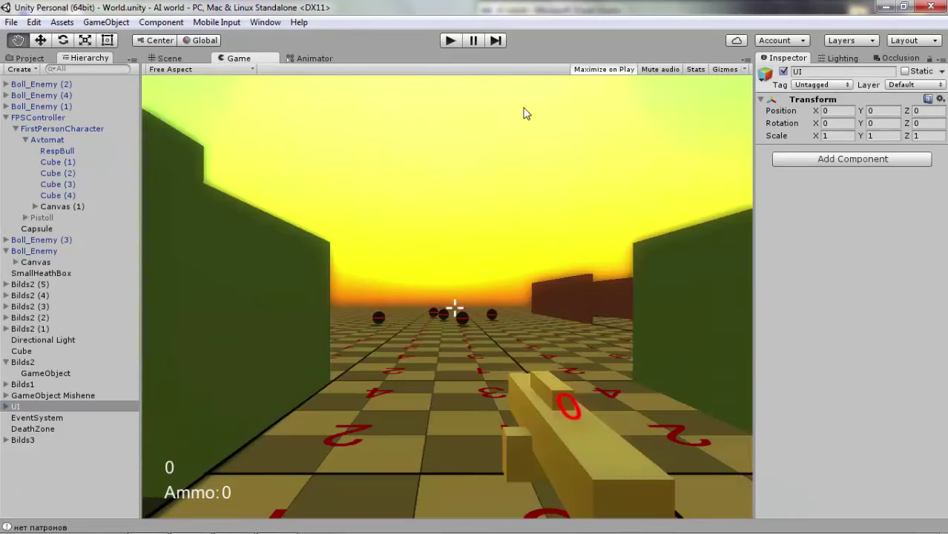
pyautogui.click(784, 71)
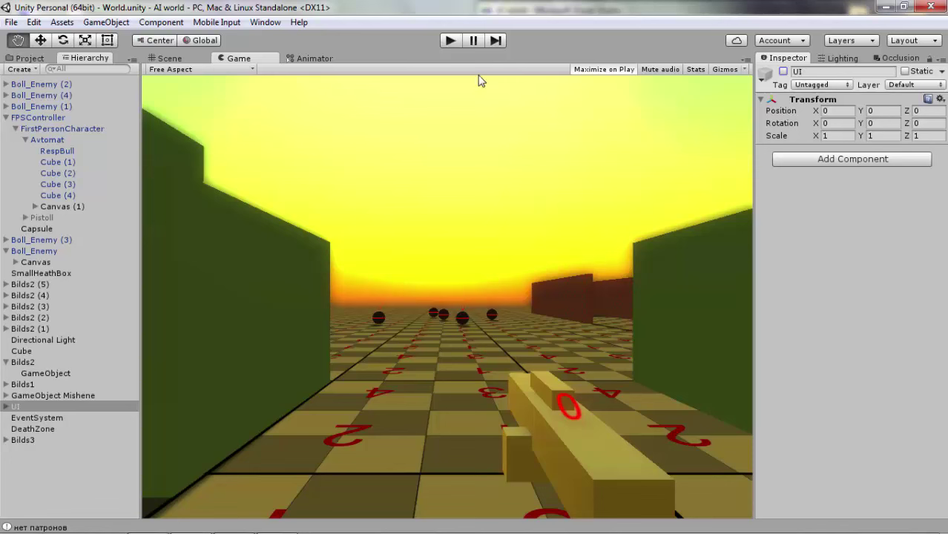
# Deactivate Canvas (1) under Avtomat and the Canvas under Pistoll
pyautogui.click(37, 209)
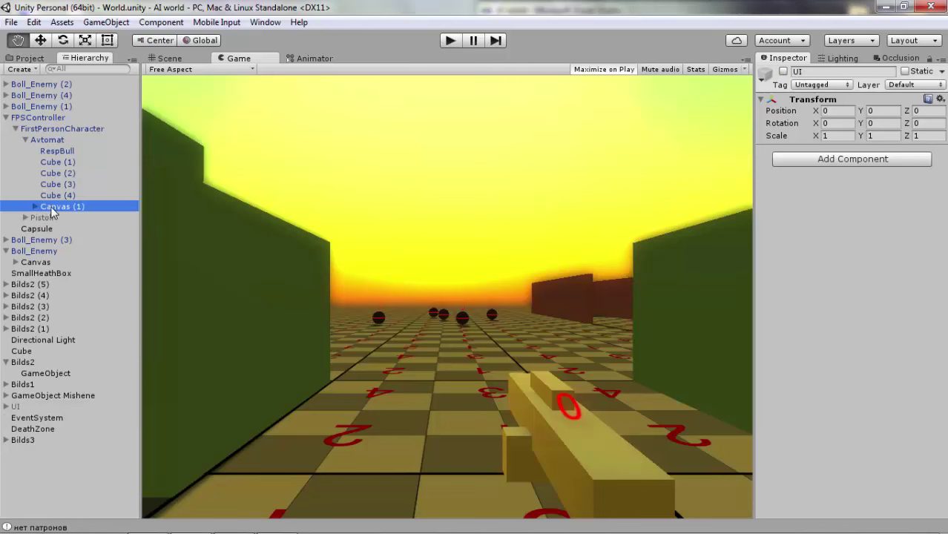
pyautogui.click(784, 72)
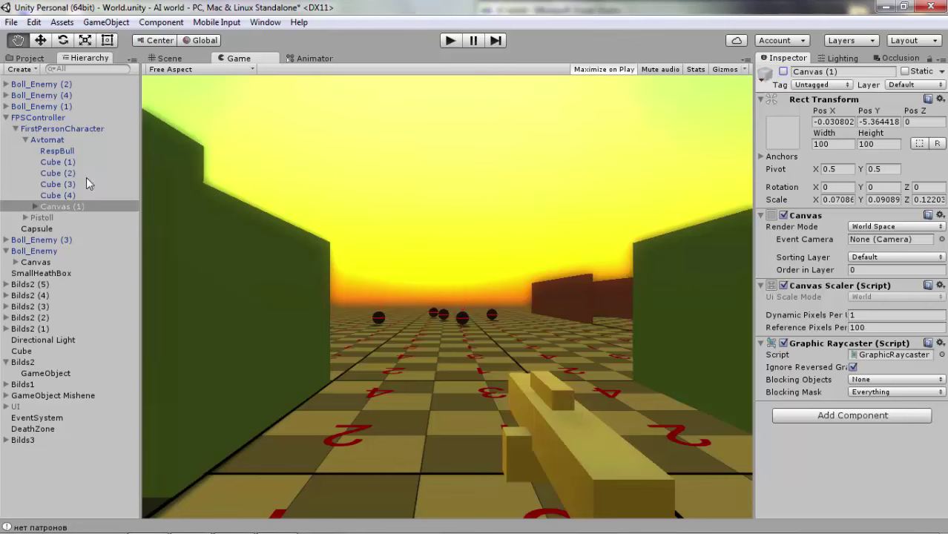
pyautogui.click(46, 218)
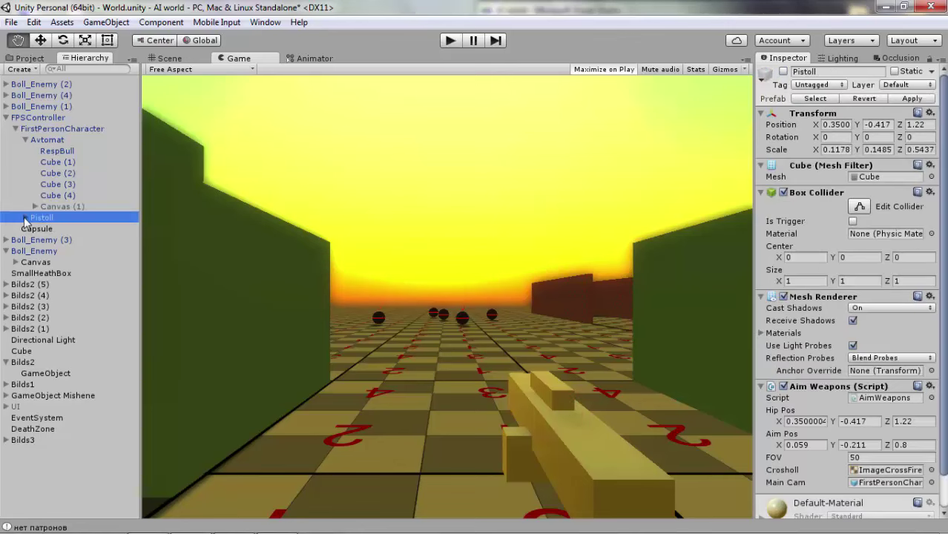
pyautogui.click(26, 217)
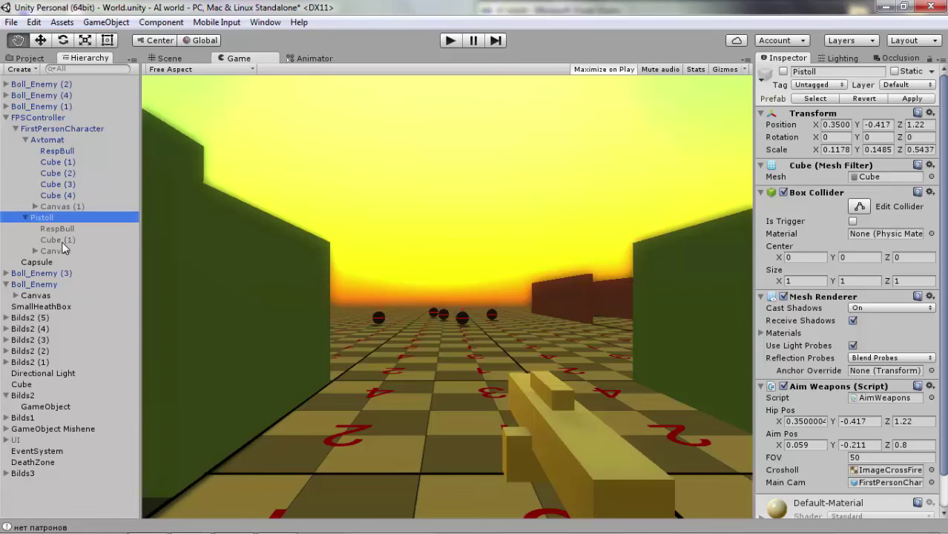
pyautogui.click(62, 239)
pyautogui.click(52, 251)
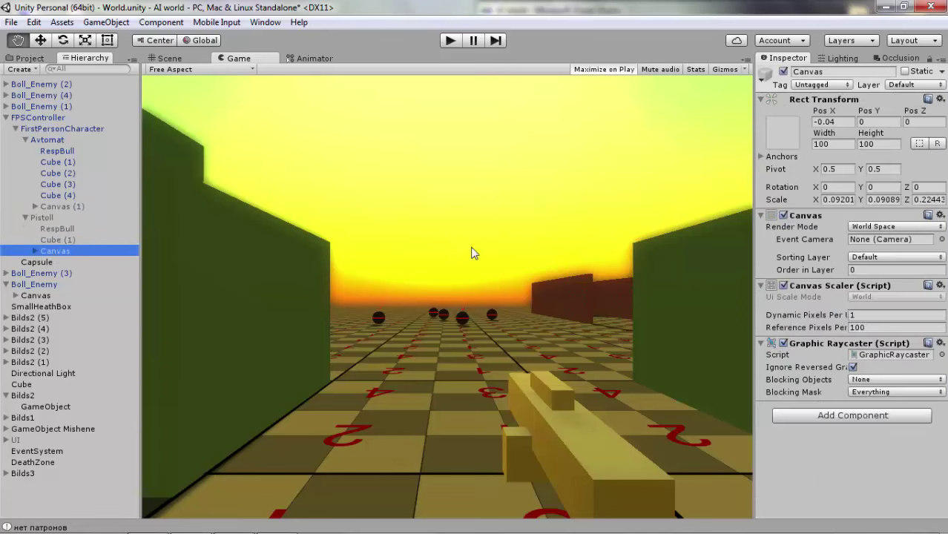
pyautogui.click(784, 72)
# Save the scene and play-test it to confirm the counters are gone
pyautogui.hotkey('ctrl', 's')
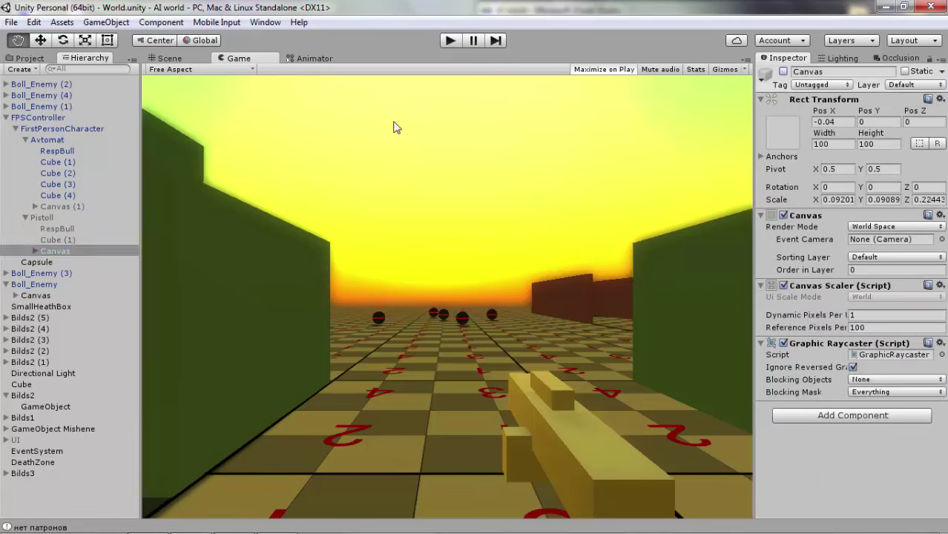
pyautogui.click(448, 42)
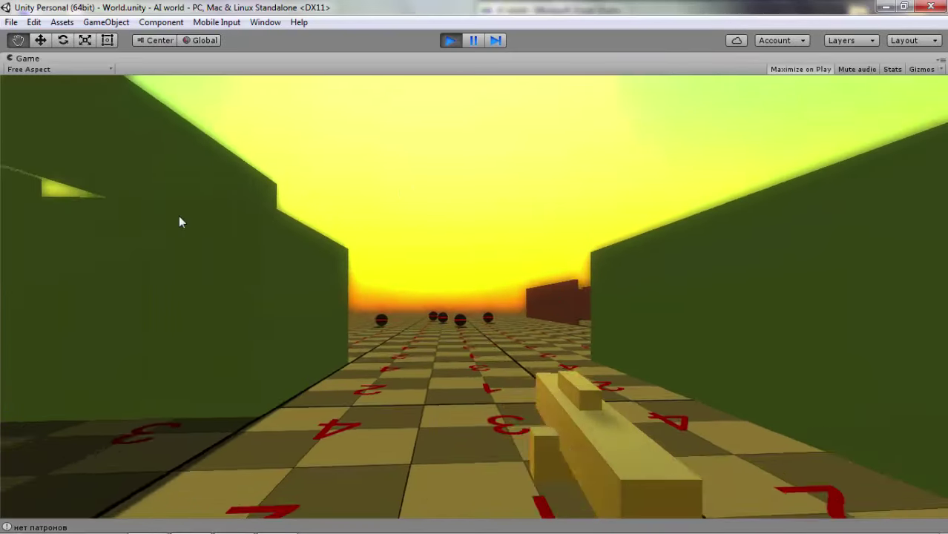
pyautogui.press('w')
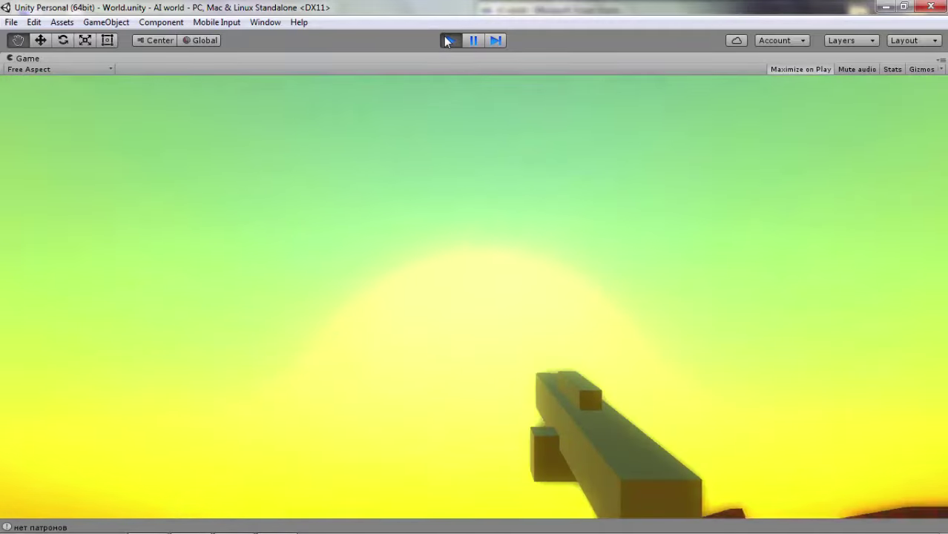
pyautogui.click(445, 38)
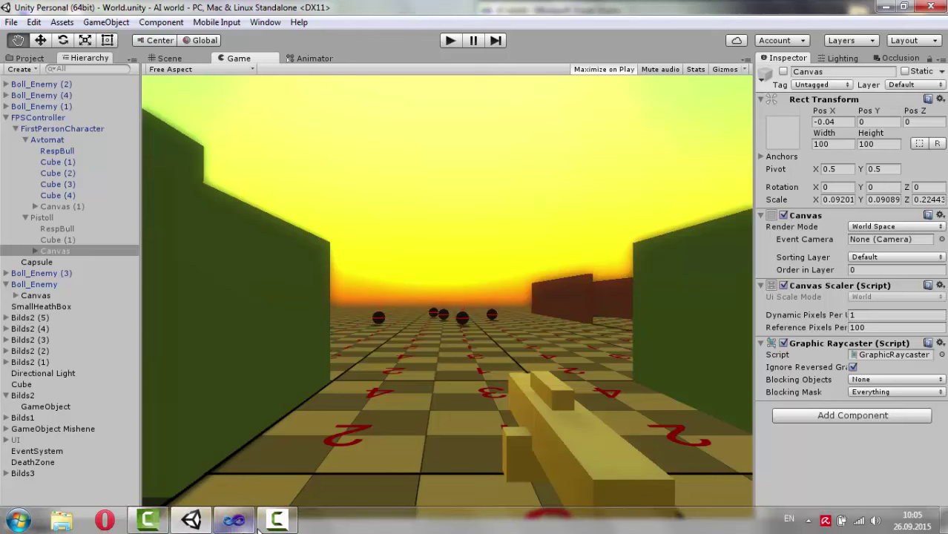
# Bring Player.cs forward and inspect its using UnityEngine.UI line and Text field
pyautogui.moveTo(277, 519)
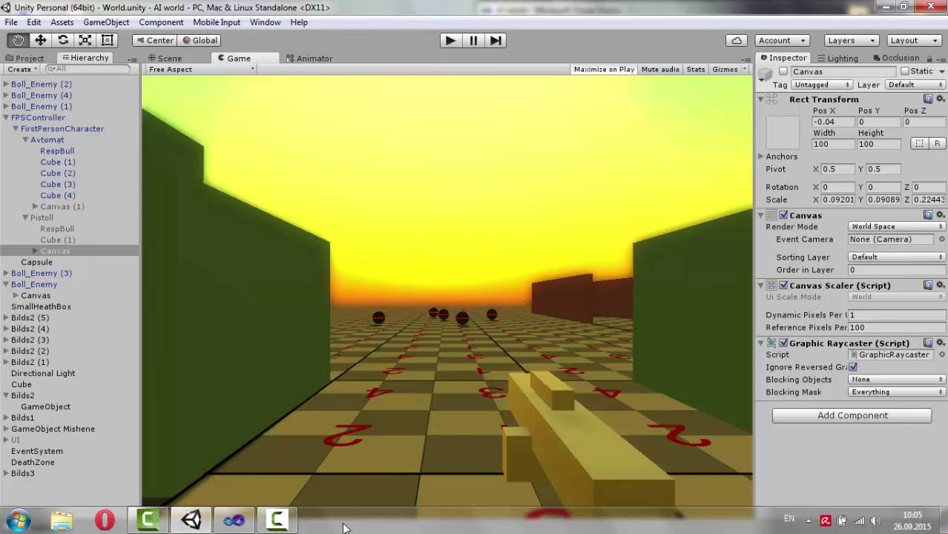
pyautogui.click(234, 520)
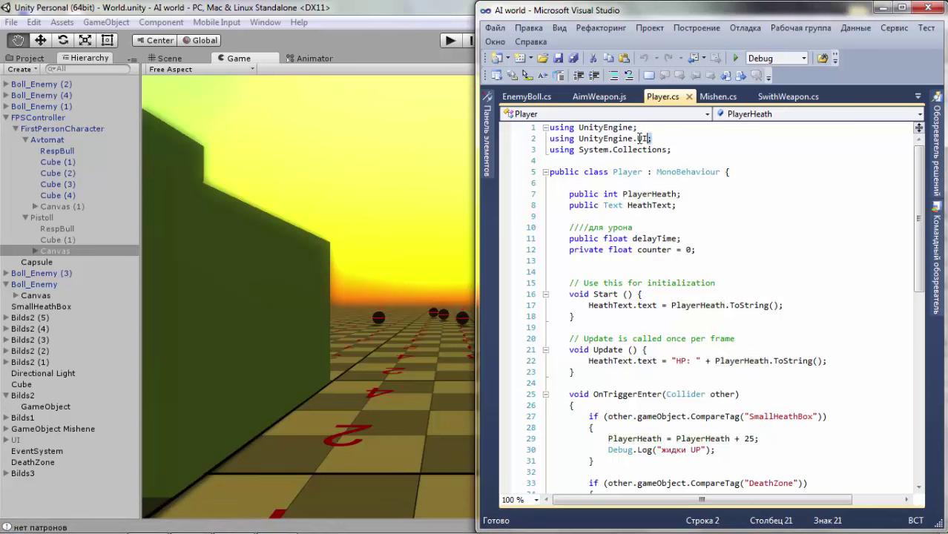
pyautogui.moveTo(659, 139); pyautogui.dragTo(550, 139)
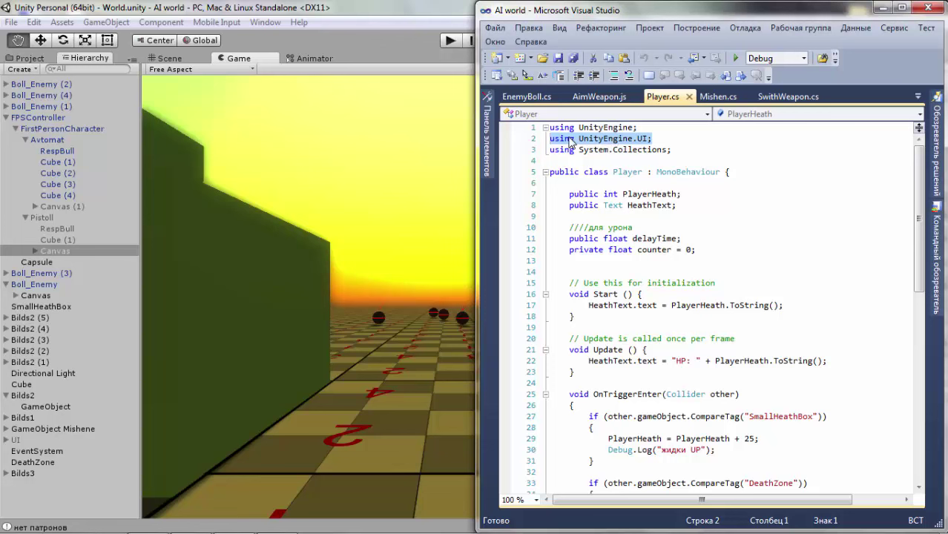
pyautogui.click(573, 139)
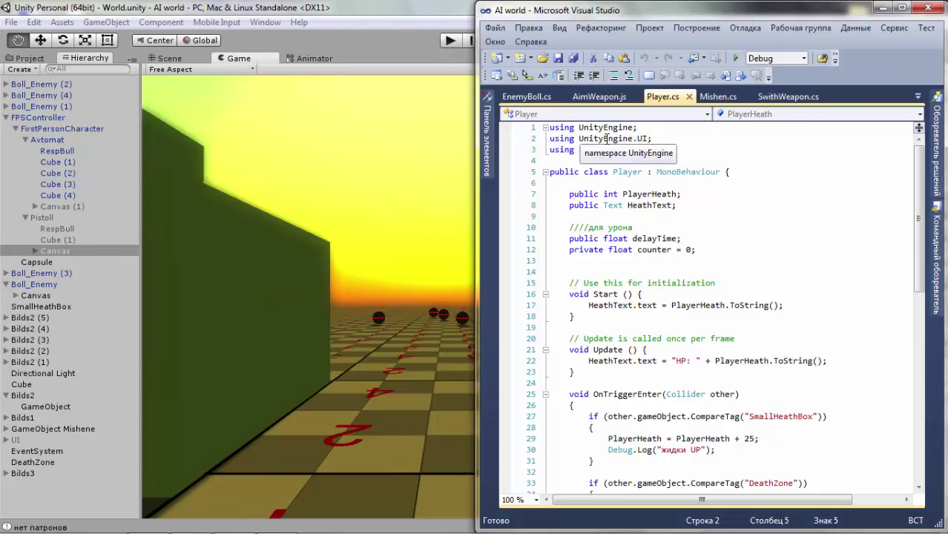
pyautogui.moveTo(652, 139); pyautogui.dragTo(548, 139)
pyautogui.click(654, 139)
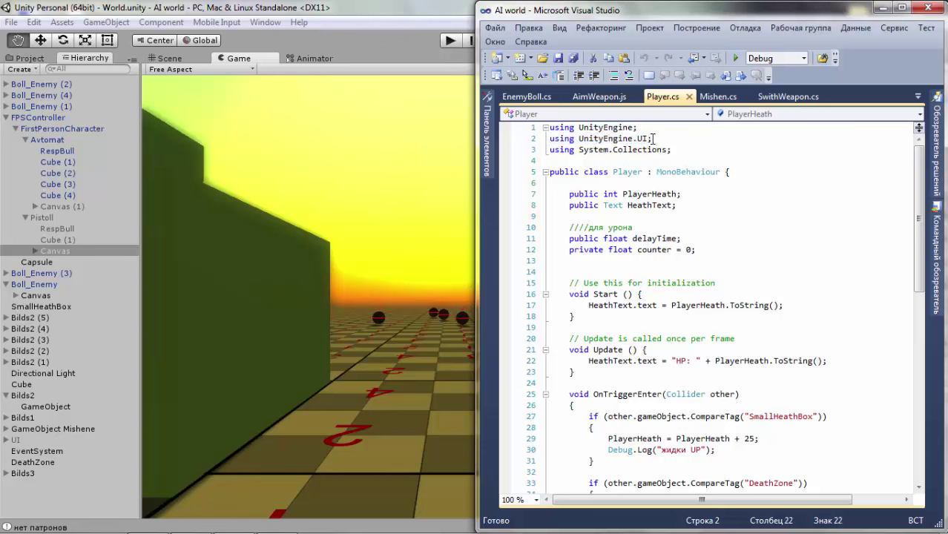
pyautogui.moveTo(604, 204); pyautogui.dragTo(628, 204)
pyautogui.click(603, 206)
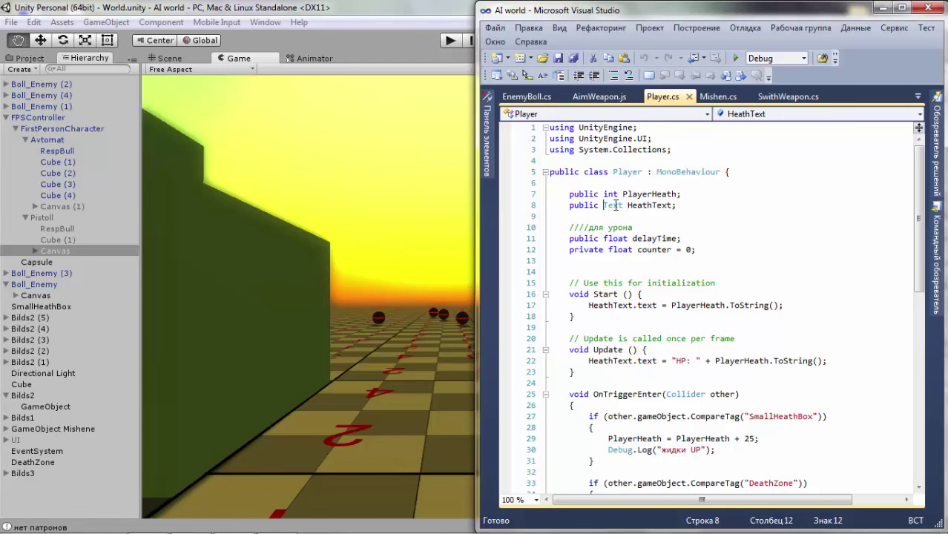
# Scroll through the HeathText code, then switch to EnemyBoll.cs
pyautogui.scroll(-2, 642, 308)
pyautogui.scroll(-2, 642, 312)
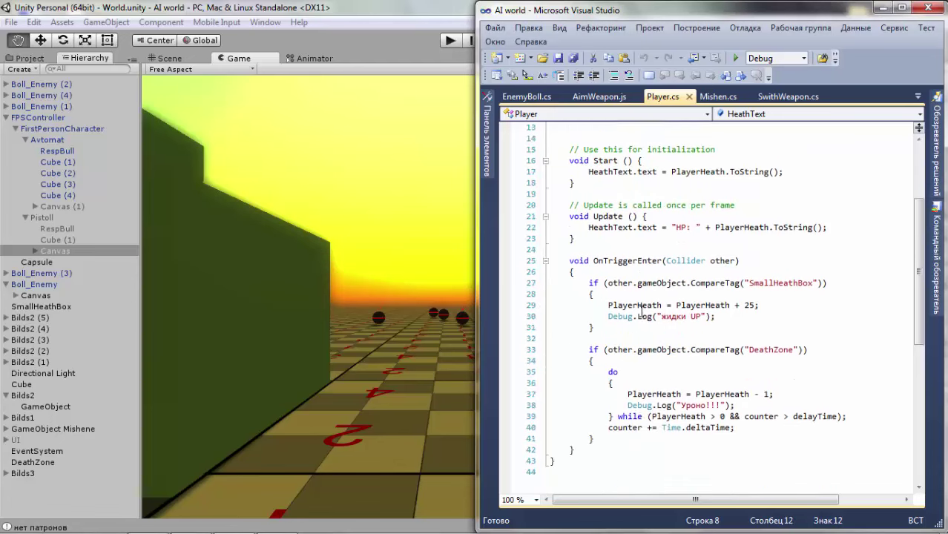
pyautogui.scroll(4, 638, 313)
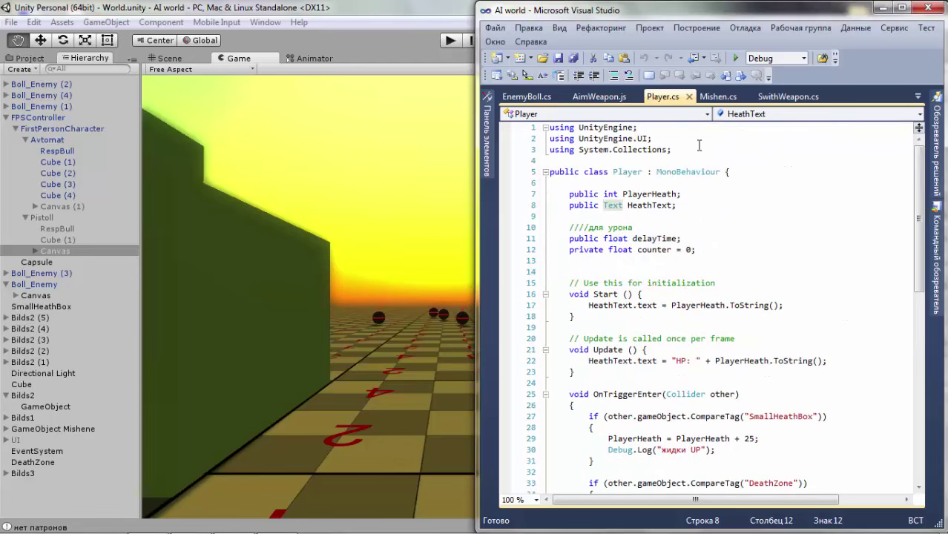
pyautogui.click(524, 98)
pyautogui.scroll(2, 619, 228)
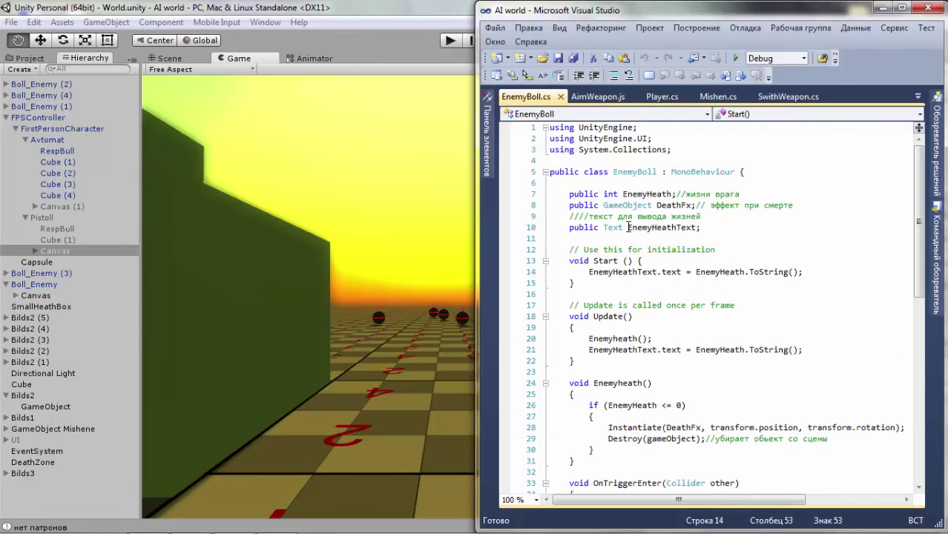
pyautogui.moveTo(651, 138); pyautogui.dragTo(535, 139)
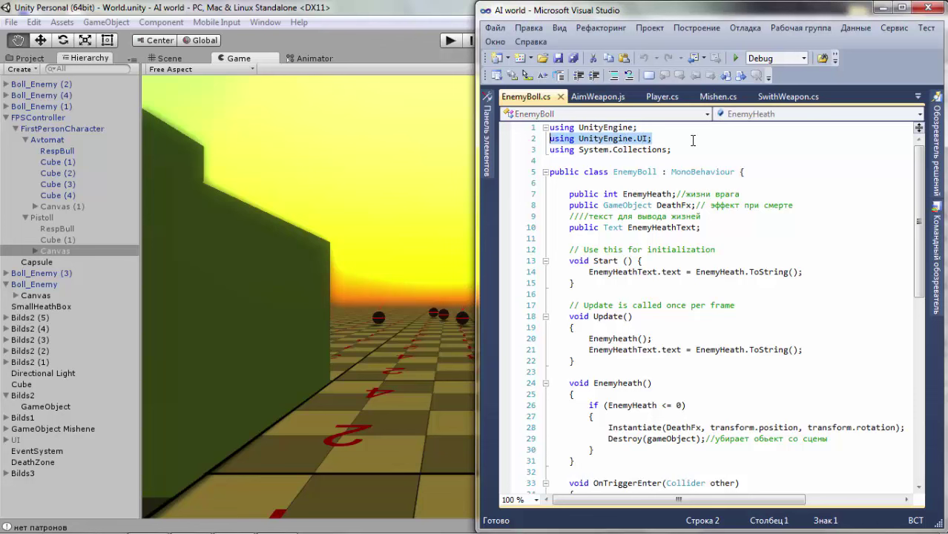
pyautogui.click(657, 140)
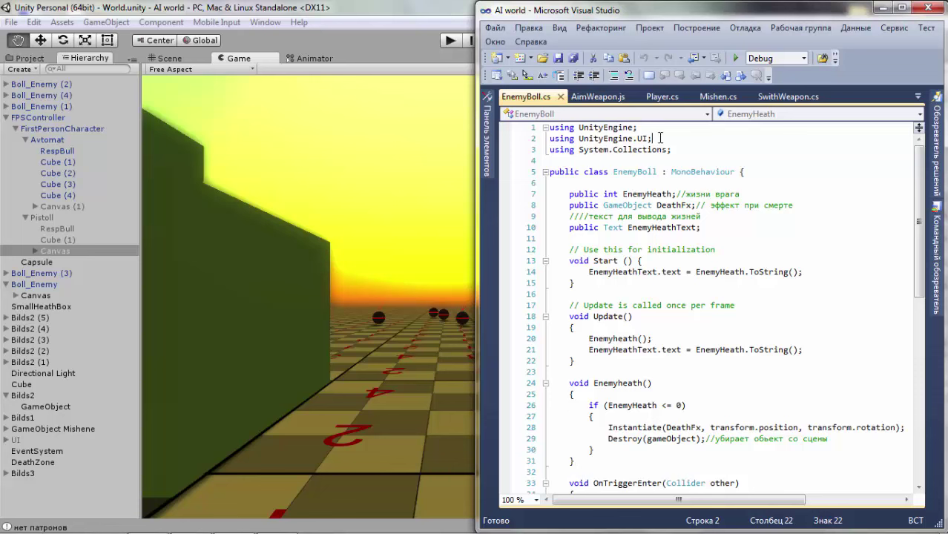
pyautogui.moveTo(661, 138); pyautogui.dragTo(584, 140)
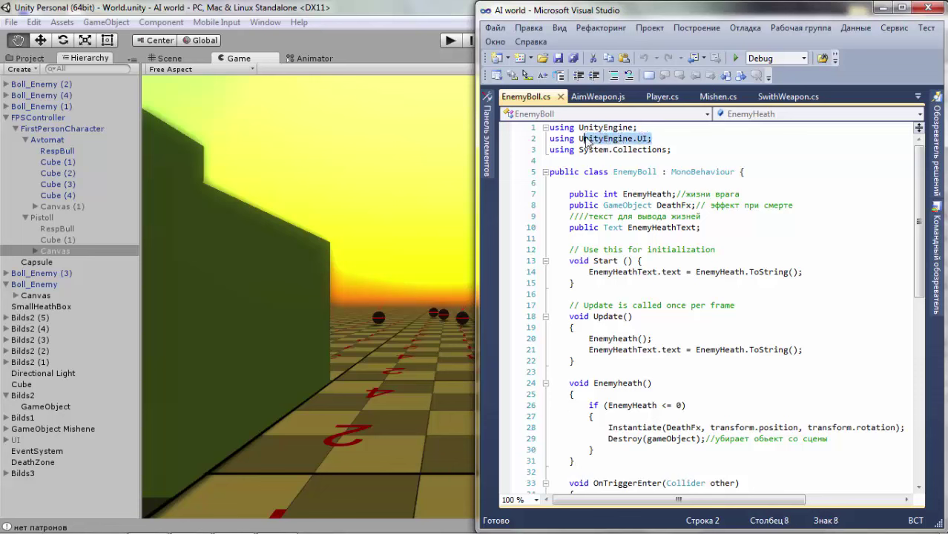
pyautogui.click(659, 139)
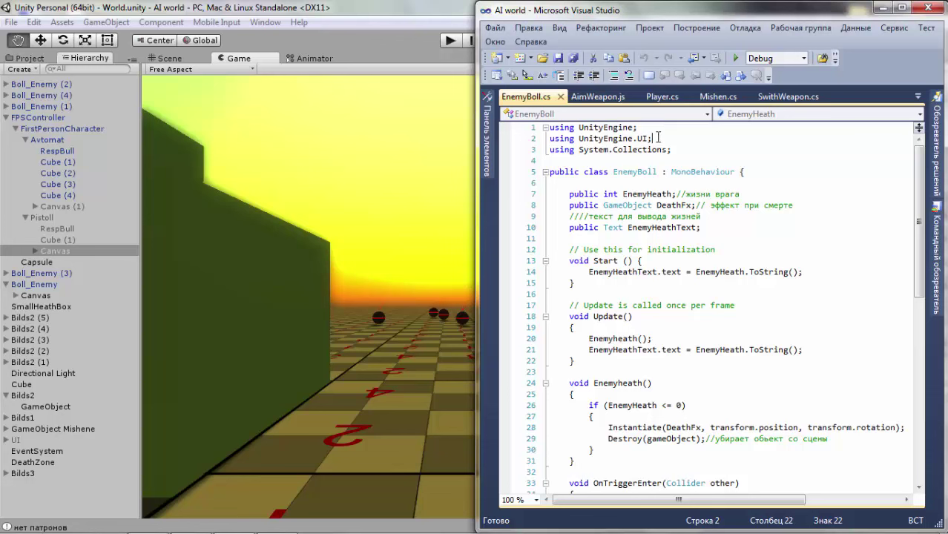
pyautogui.moveTo(658, 138); pyautogui.dragTo(551, 128)
pyautogui.click(657, 138)
pyautogui.tripleClick(658, 138)
pyautogui.click(667, 140)
pyautogui.moveTo(667, 137); pyautogui.dragTo(695, 140)
# Remove the half-typed 'public Ima' line from EnemyBoll.cs and save the script
pyautogui.click(706, 227)
pyautogui.press('Return')
pyautogui.write('pub')
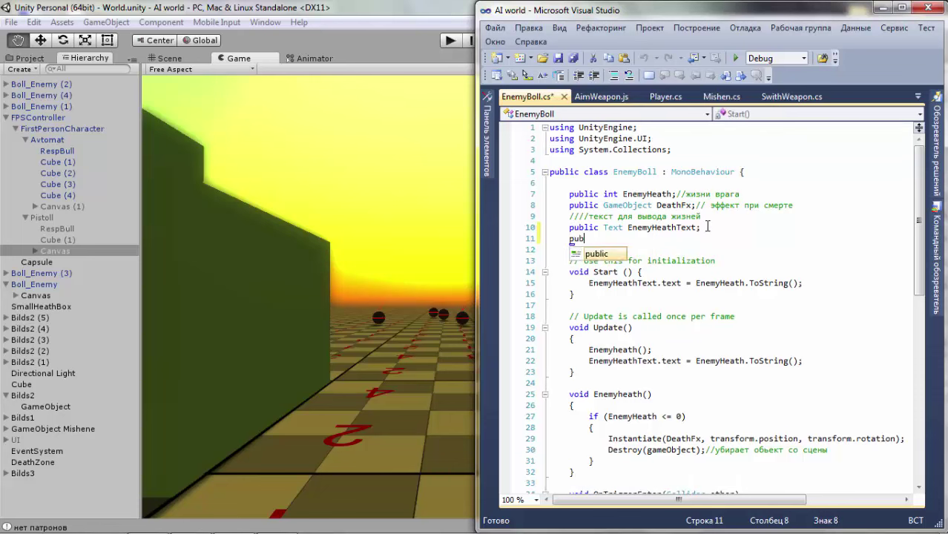
pyautogui.write('lic I')
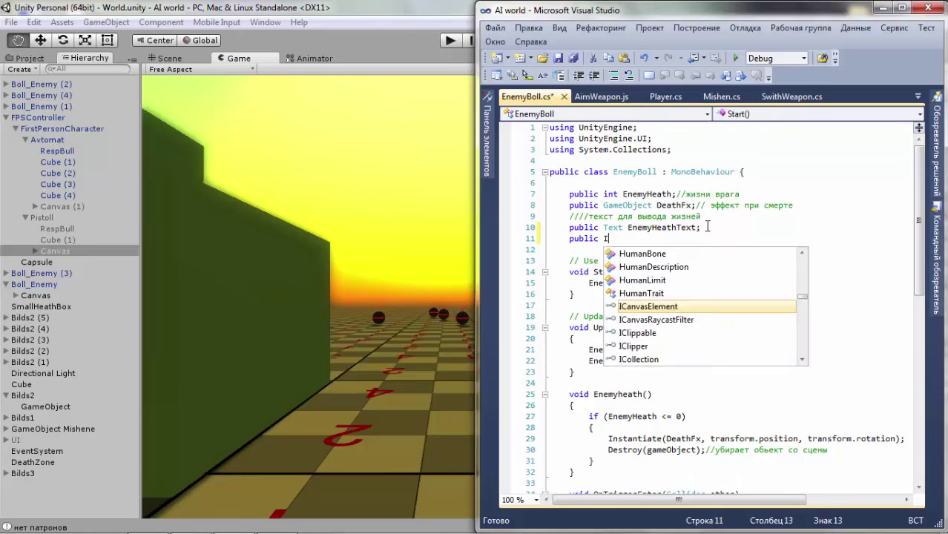
pyautogui.write('ma0')
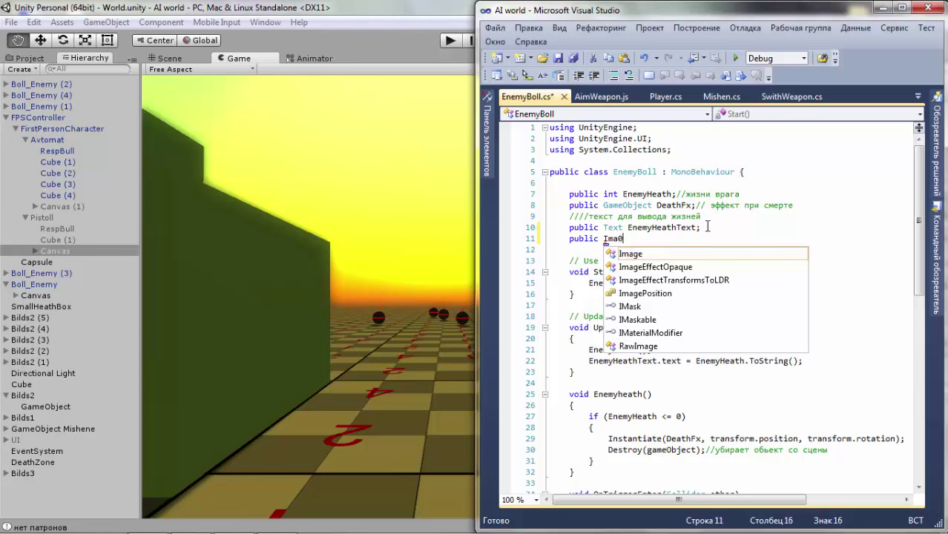
pyautogui.press('Left')
pyautogui.press('BackSpace')
pyautogui.press('BackSpace')
pyautogui.press('BackSpace')
pyautogui.press('BackSpace')
pyautogui.press('BackSpace')
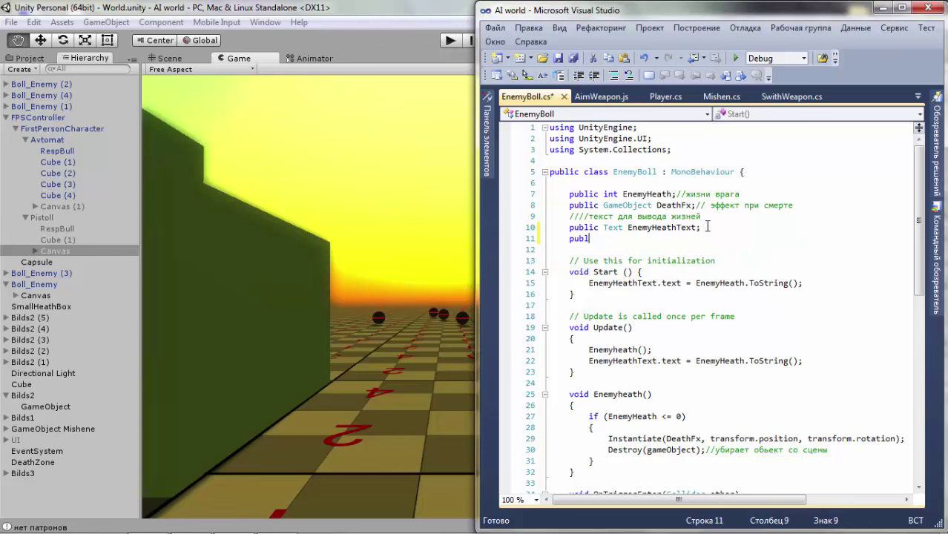
pyautogui.press('BackSpace')
pyautogui.press('BackSpace')
pyautogui.press('BackSpace')
pyautogui.press('BackSpace')
pyautogui.press('BackSpace')
pyautogui.press('BackSpace')
pyautogui.press('BackSpace')
pyautogui.press('BackSpace')
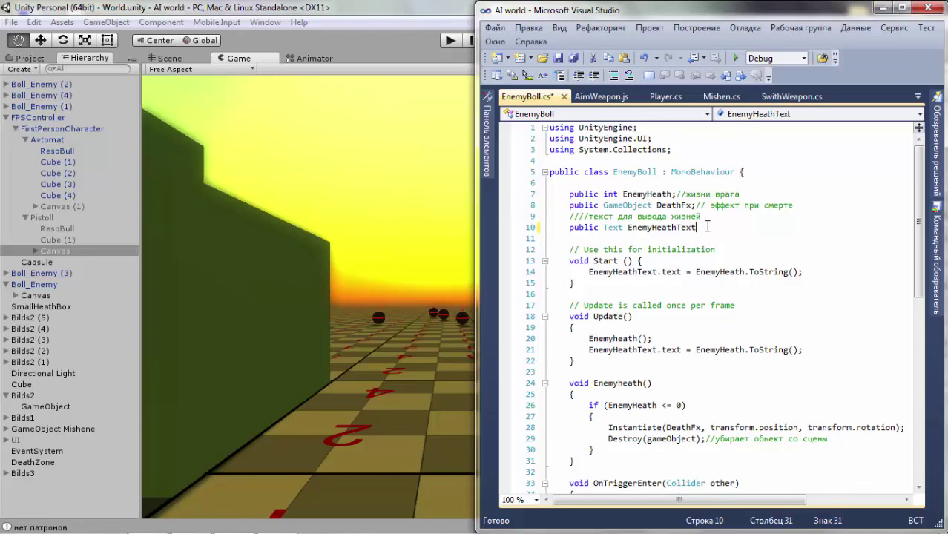
pyautogui.write(';')
pyautogui.hotkey('ctrl', 's')
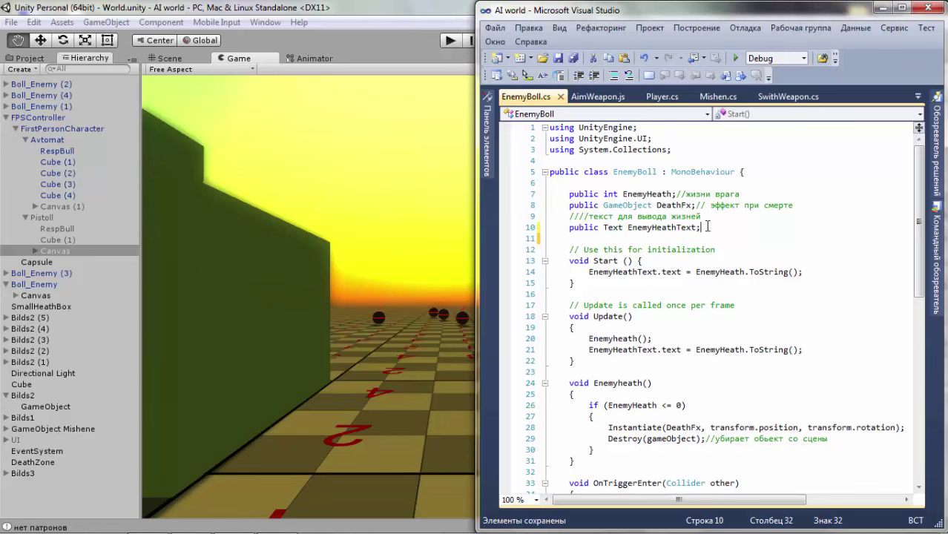
pyautogui.hotkey('ctrl', 's')
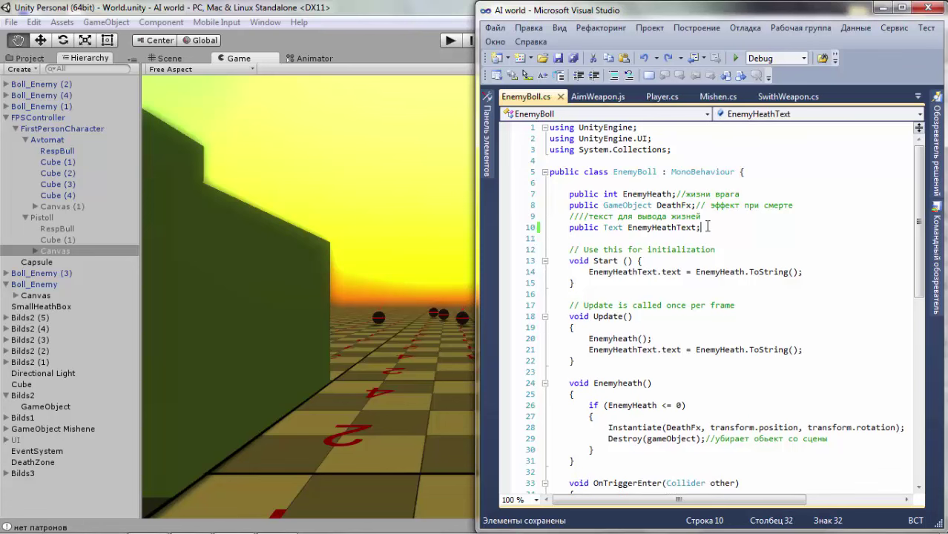
# Glance through AimWeapon.js, Player.cs and SwithWeapon.cs, then return to Unity
pyautogui.click(592, 102)
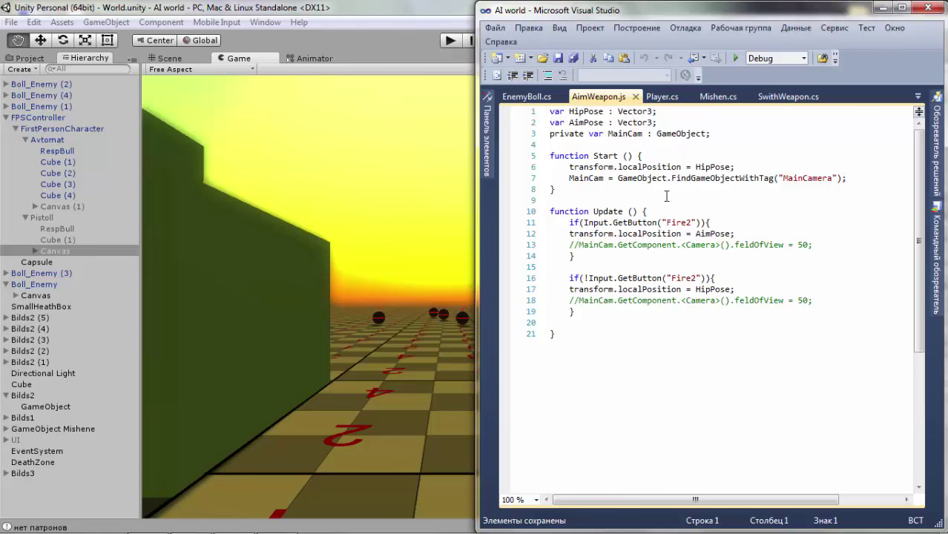
pyautogui.click(663, 102)
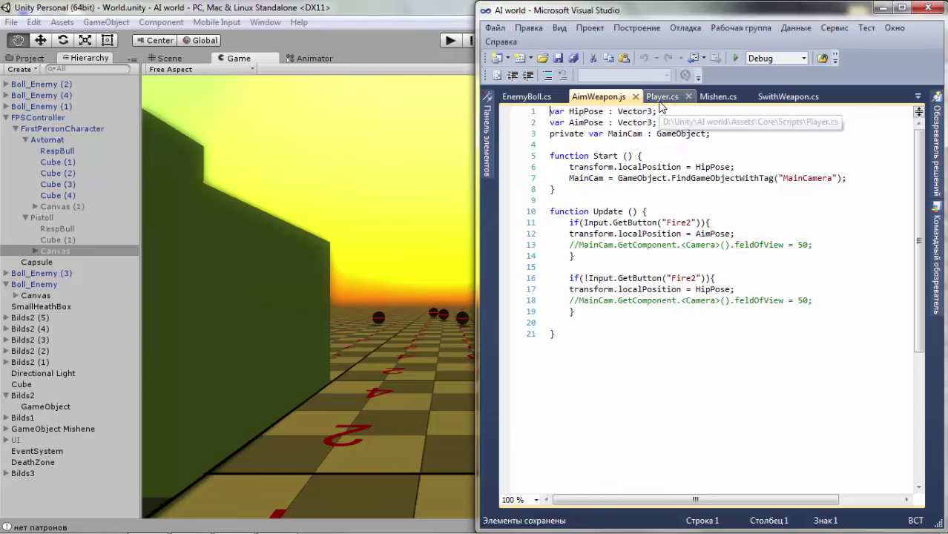
pyautogui.click(788, 98)
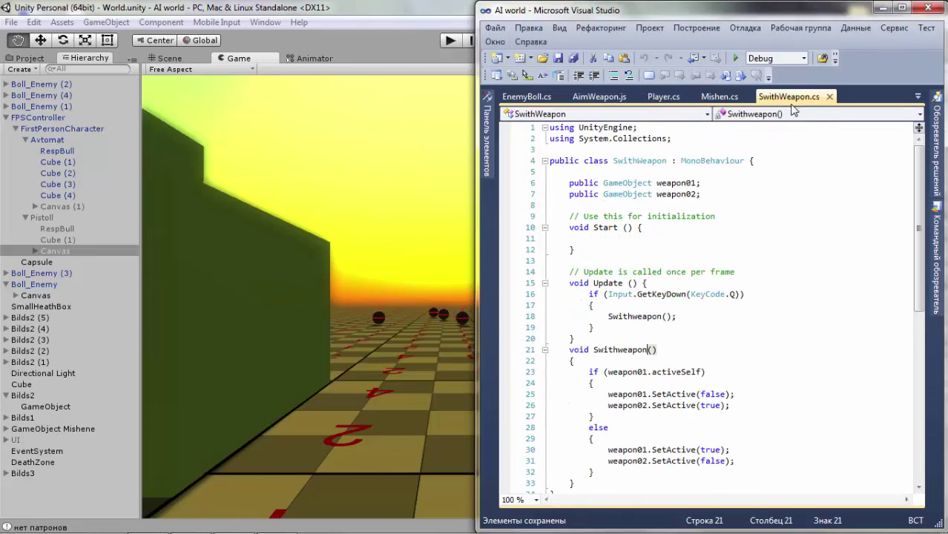
pyautogui.click(28, 58)
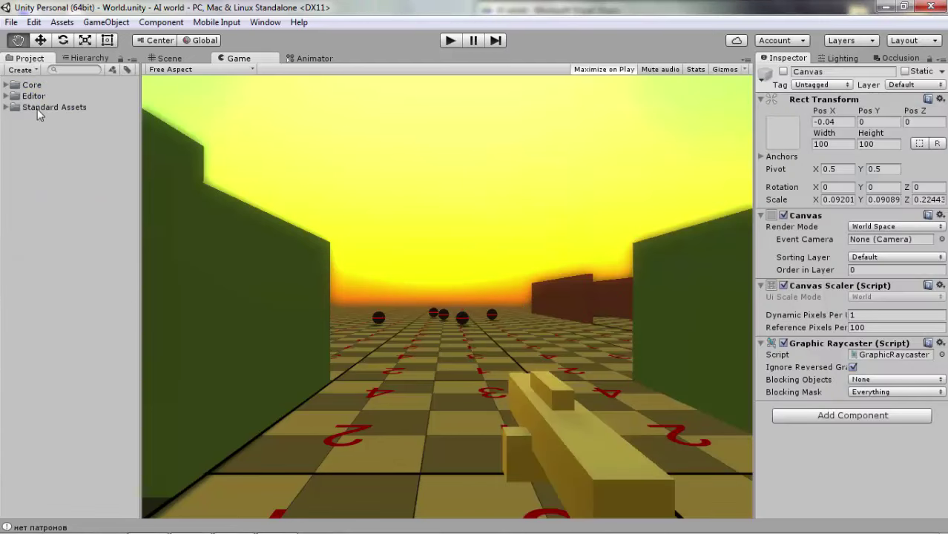
# Select FPSController and open its First Person Controller script in Visual Studio via Edit Script
pyautogui.click(88, 58)
pyautogui.click(60, 128)
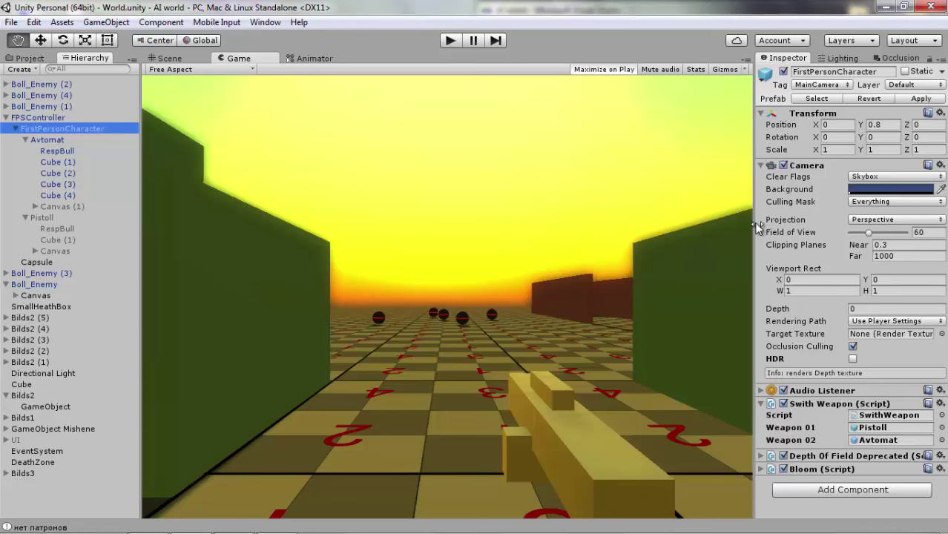
pyautogui.click(39, 119)
pyautogui.click(926, 280)
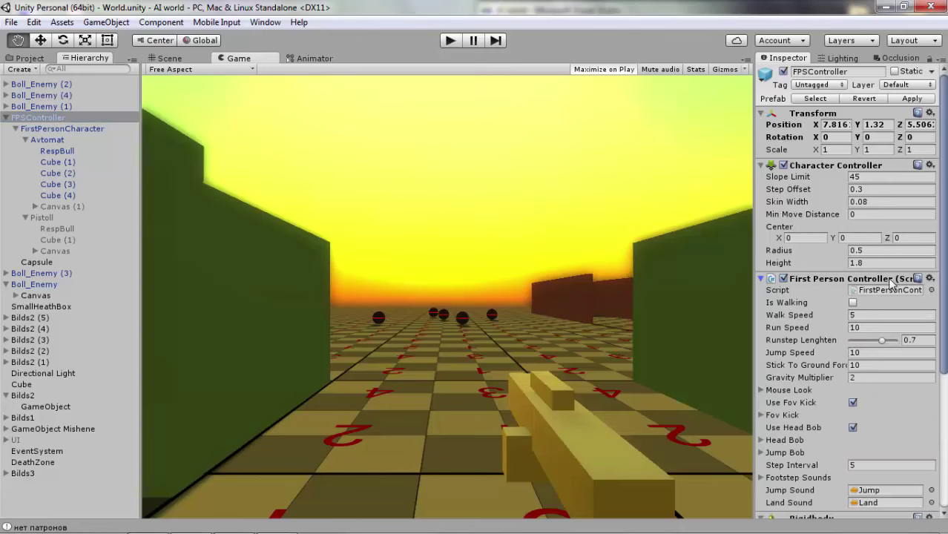
pyautogui.click(931, 291)
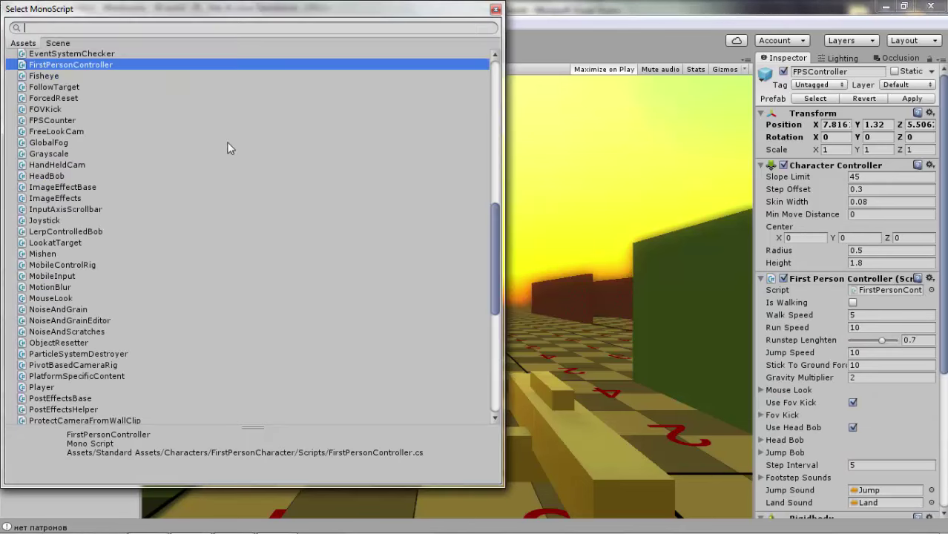
pyautogui.doubleClick(79, 65)
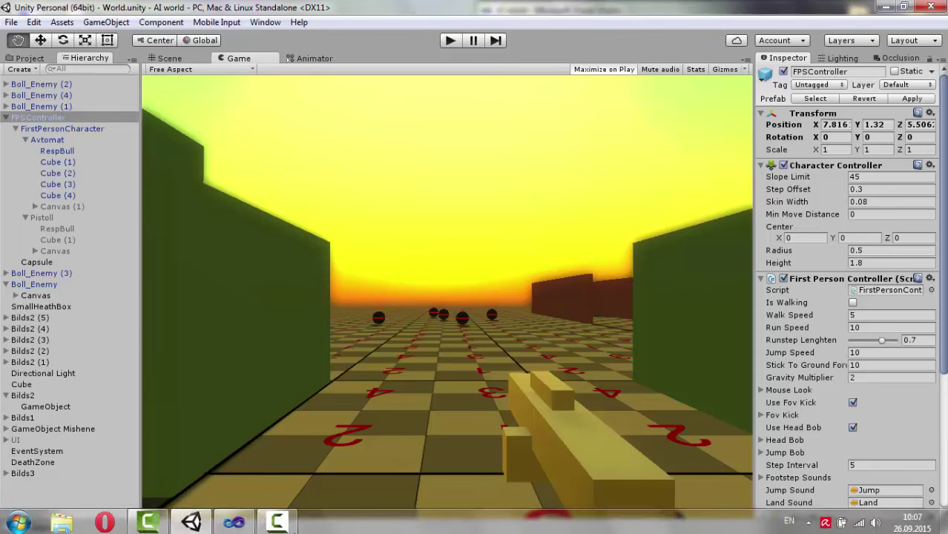
pyautogui.click(931, 278)
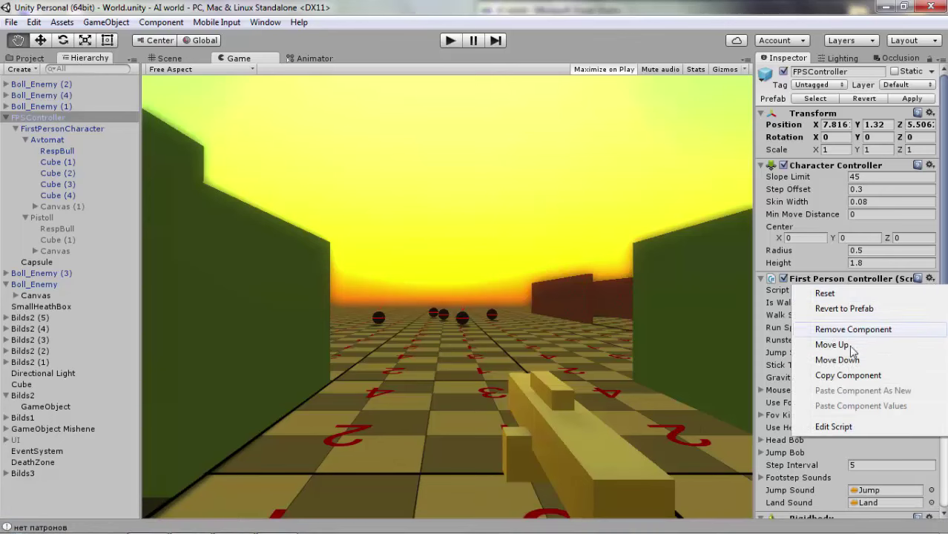
pyautogui.click(836, 429)
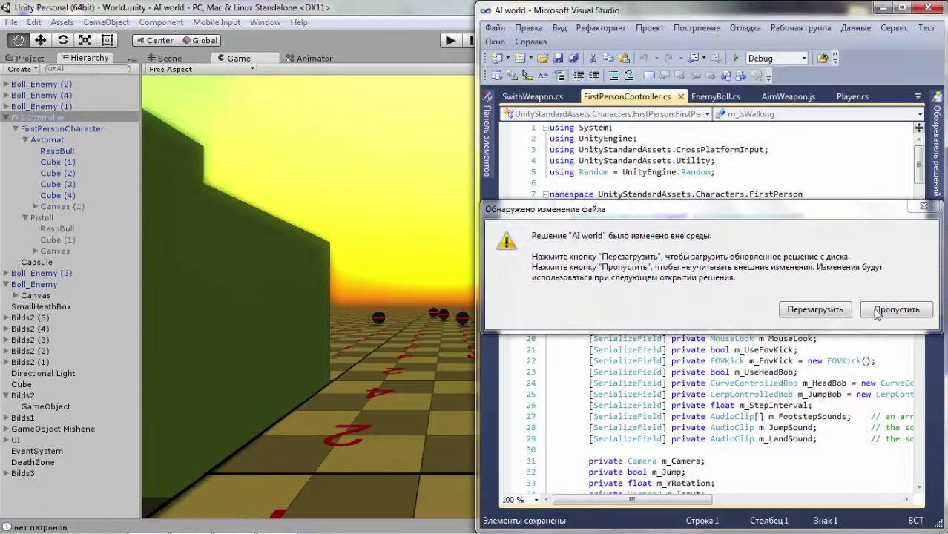
# Skip the file-changed warning and locate CrossPlatformInputManager.GetButtonDown("Jump") in Update()
pyautogui.click(809, 315)
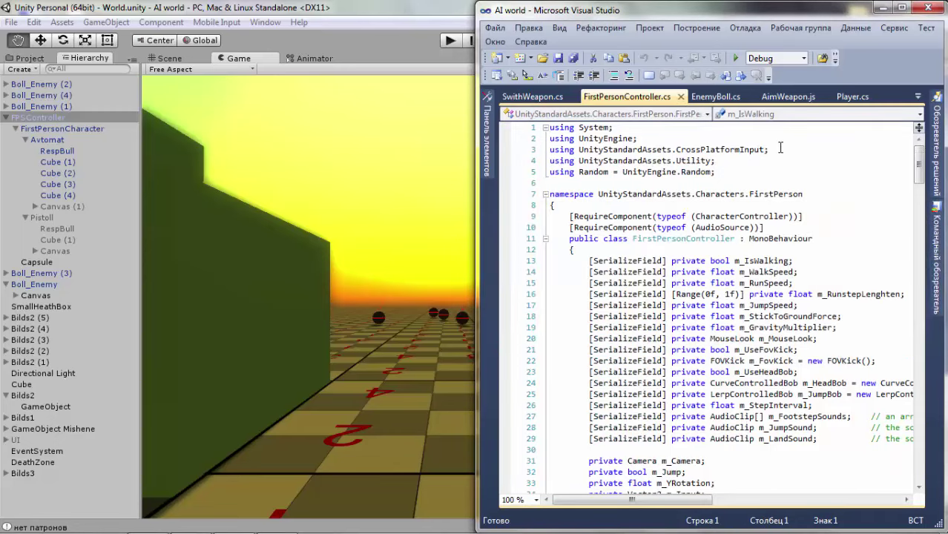
pyautogui.moveTo(781, 148); pyautogui.dragTo(549, 152)
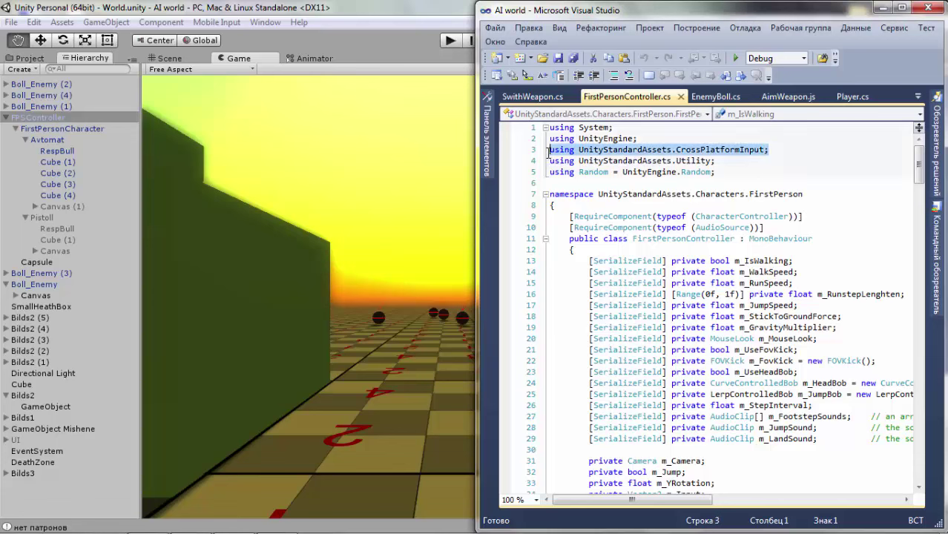
pyautogui.click(588, 149)
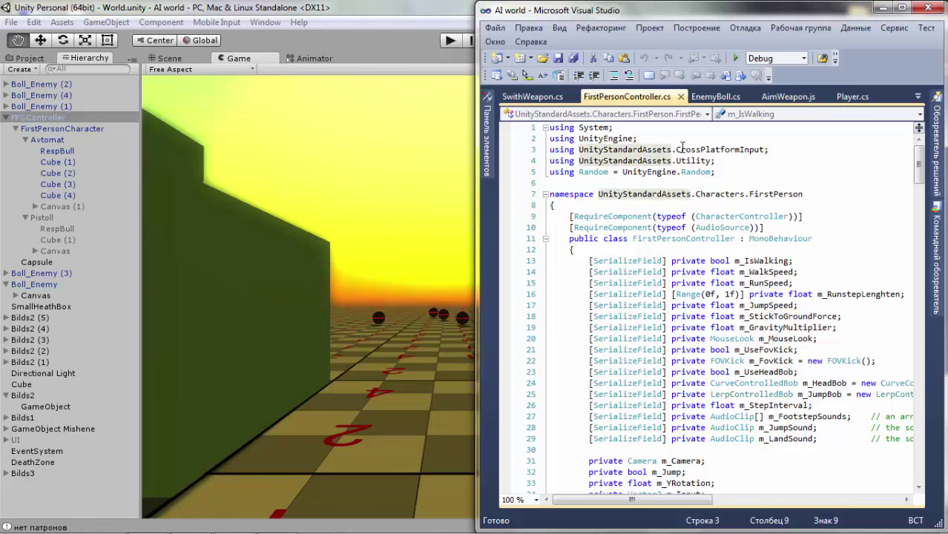
pyautogui.click(778, 149)
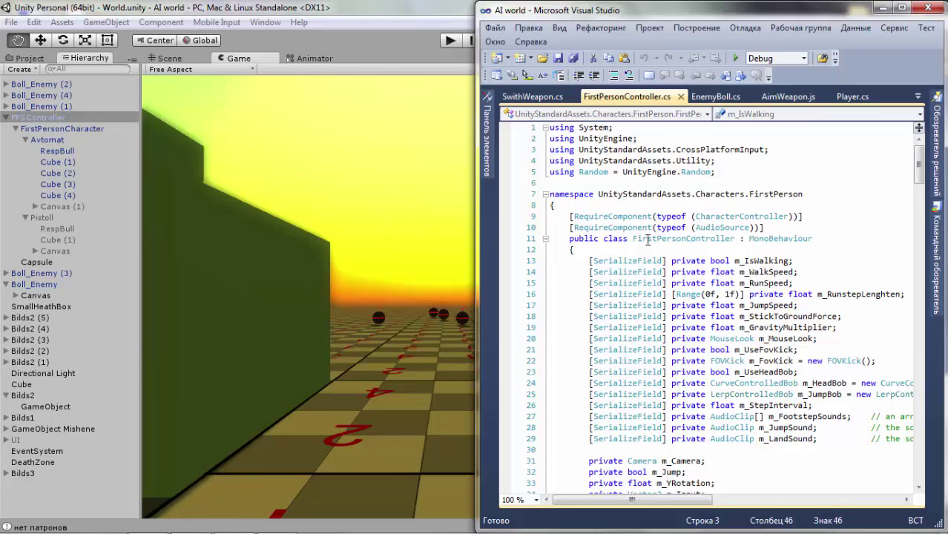
pyautogui.scroll(-13, 648, 239)
pyautogui.scroll(-6, 622, 250)
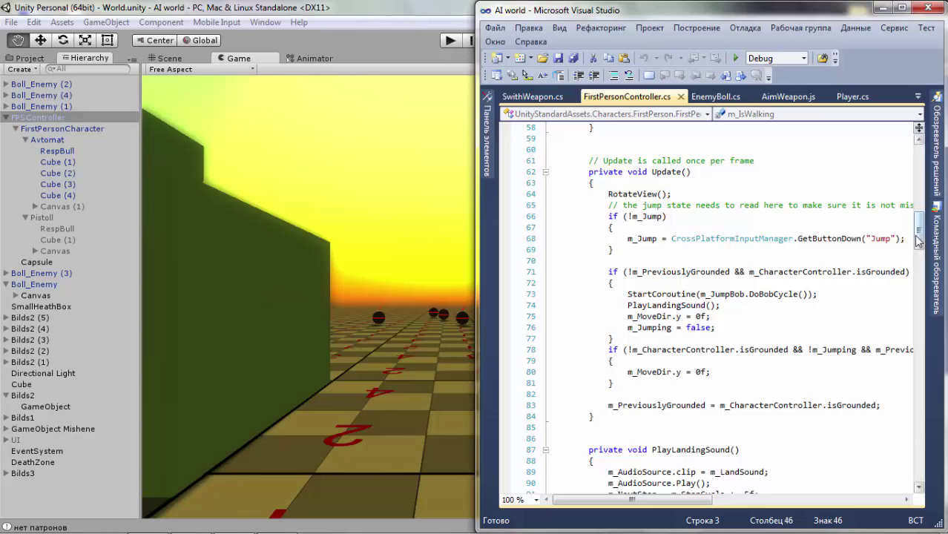
pyautogui.moveTo(906, 239); pyautogui.dragTo(671, 239)
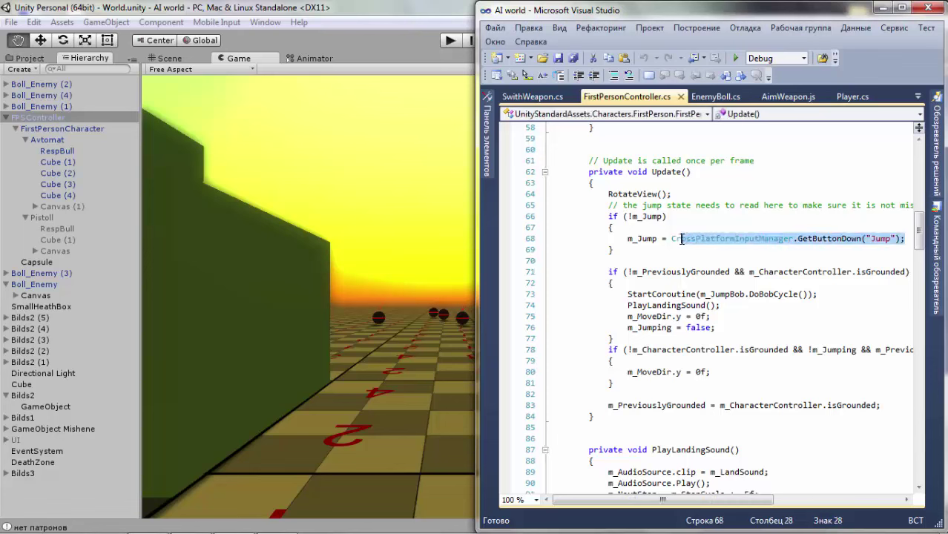
pyautogui.press('Down')
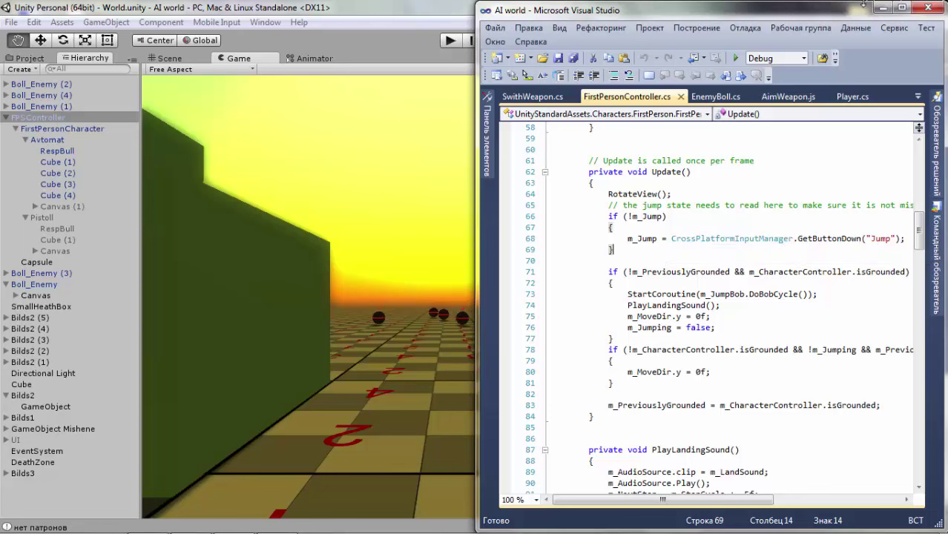
# Cycle past EnemyBoll.cs and AimWeapon.js, scroll through Player.cs's health code, then show SwithWeapon.cs
pyautogui.click(715, 96)
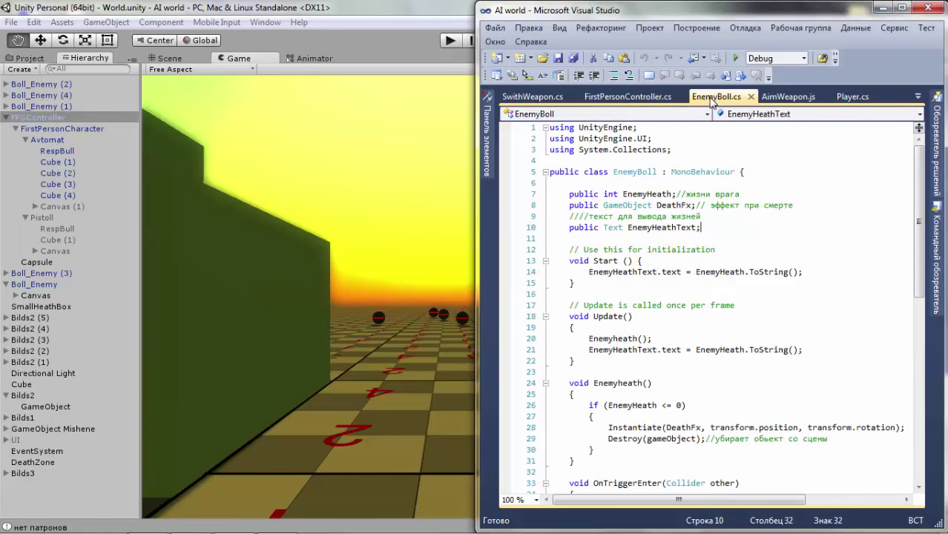
pyautogui.click(789, 97)
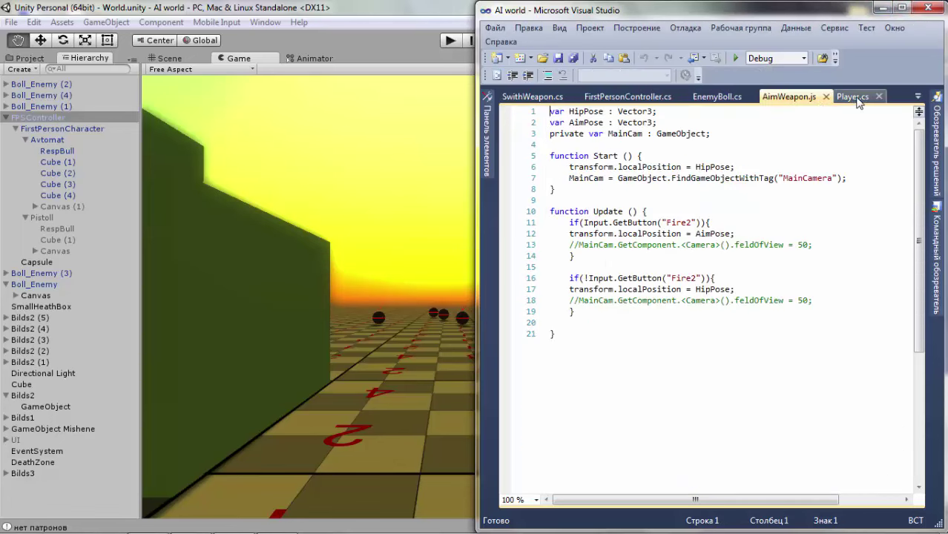
pyautogui.click(852, 96)
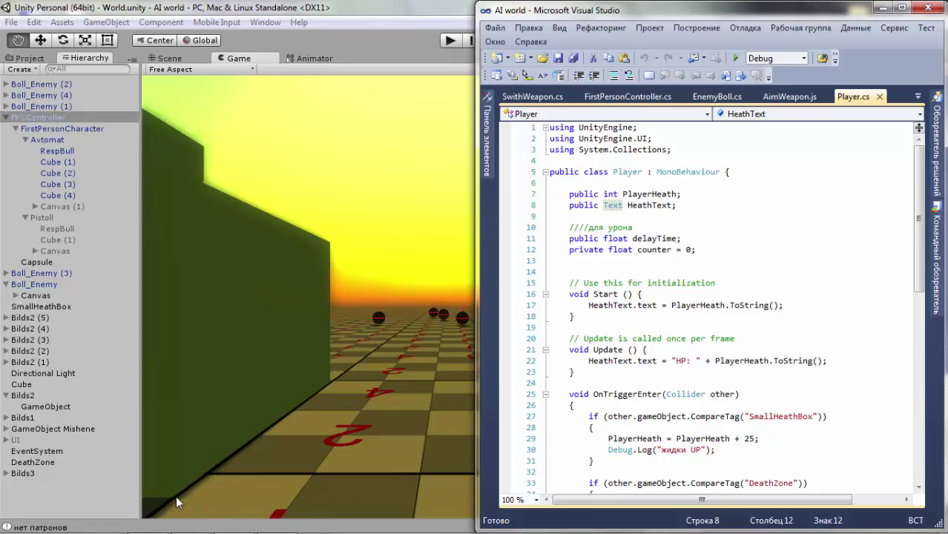
pyautogui.scroll(-5, 679, 372)
pyautogui.scroll(-4, 679, 373)
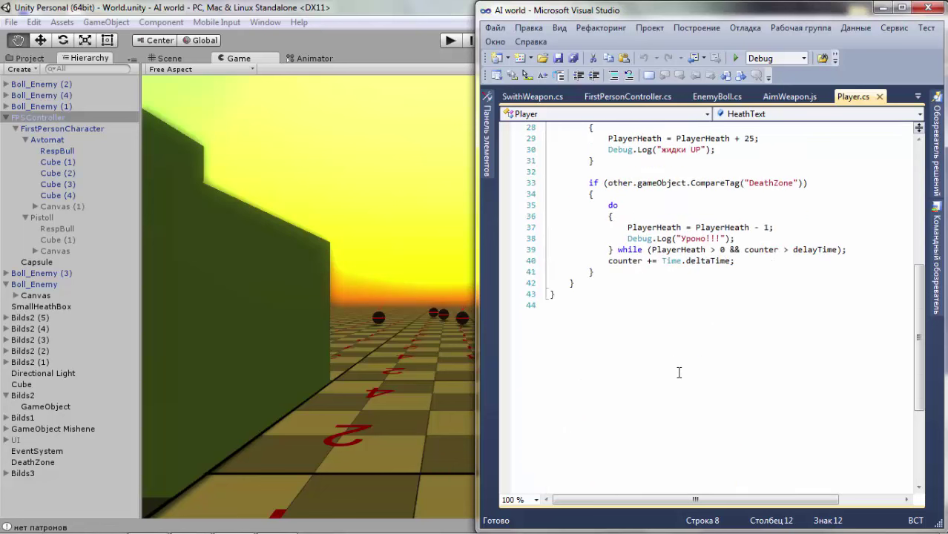
pyautogui.scroll(5, 679, 373)
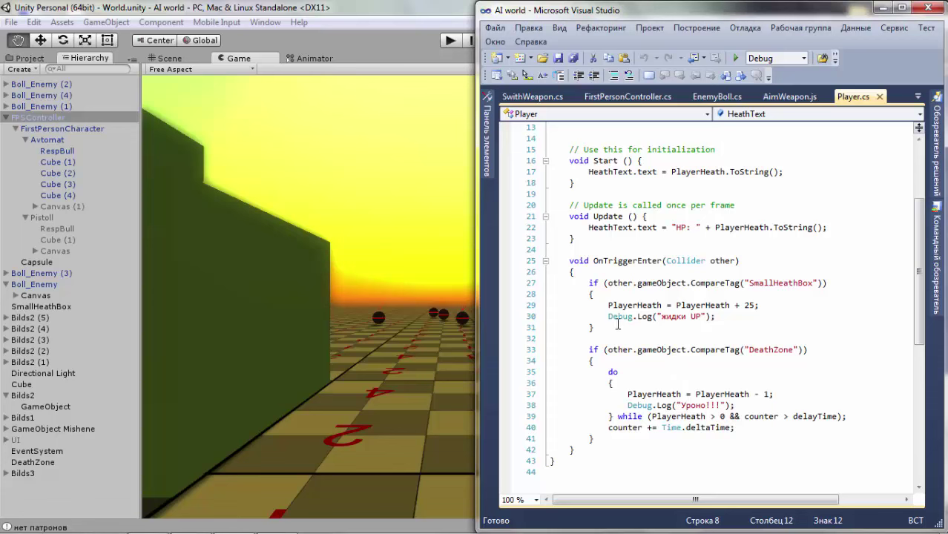
pyautogui.scroll(1, 628, 346)
pyautogui.scroll(2, 632, 347)
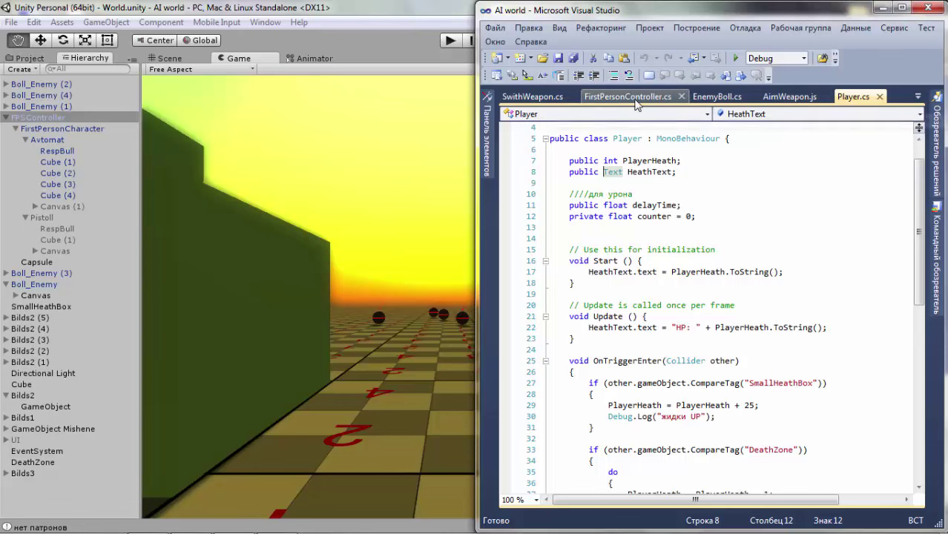
pyautogui.click(534, 98)
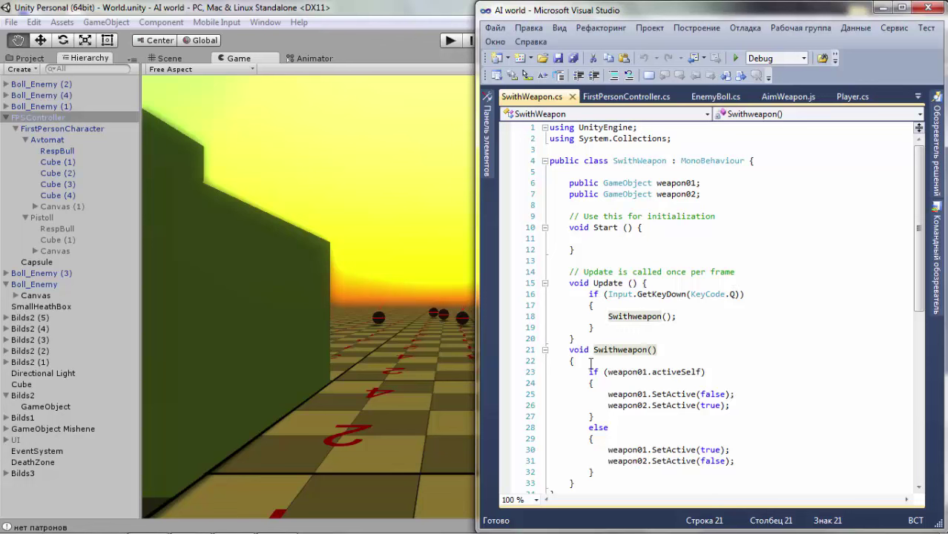
# Add 'public' before void on line 21 to make Swithweapon() public, and save
pyautogui.click(569, 349)
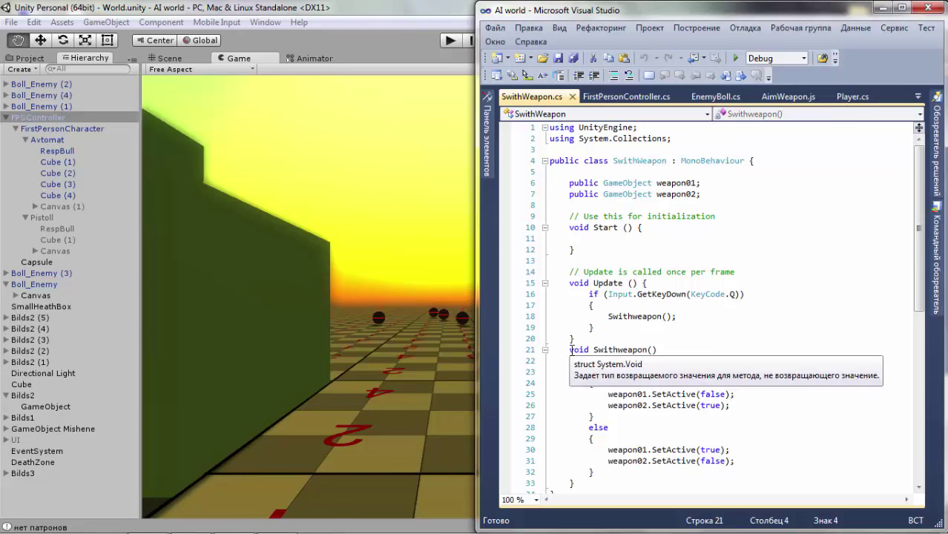
pyautogui.click(570, 349)
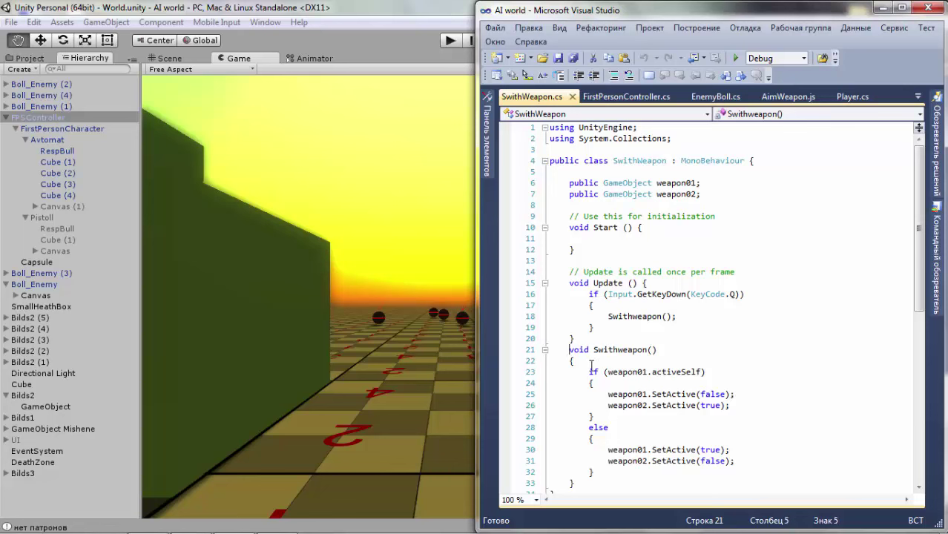
pyautogui.write('public')
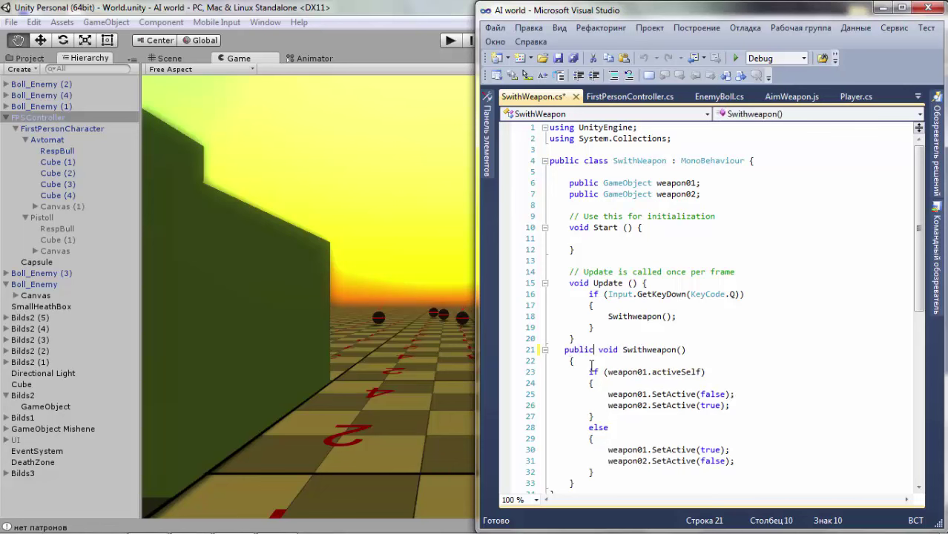
pyautogui.press('Left')
pyautogui.press('Left')
pyautogui.press('Left')
pyautogui.hotkey('ctrl', 's')
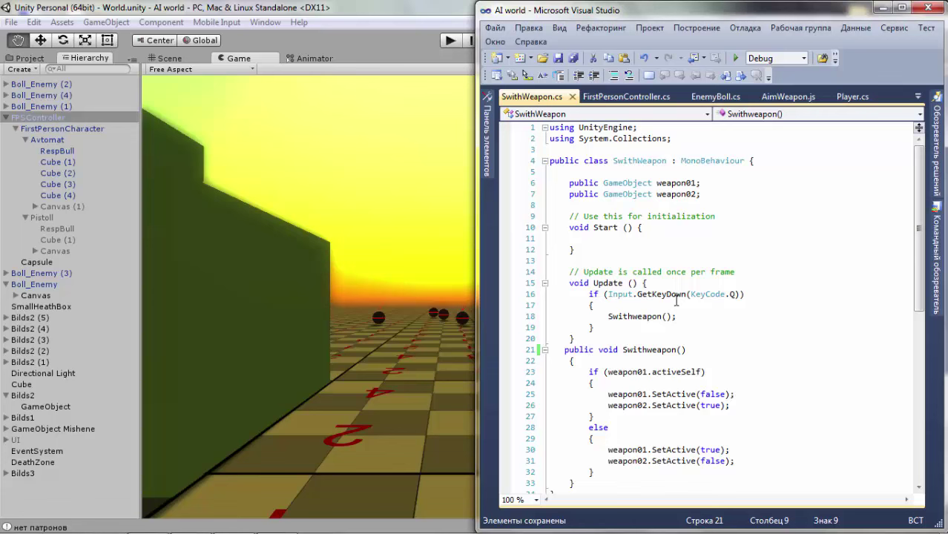
# Scroll through SwithWeapon.cs, then bring FirstPersonController.cs back to the front
pyautogui.scroll(-3, 683, 405)
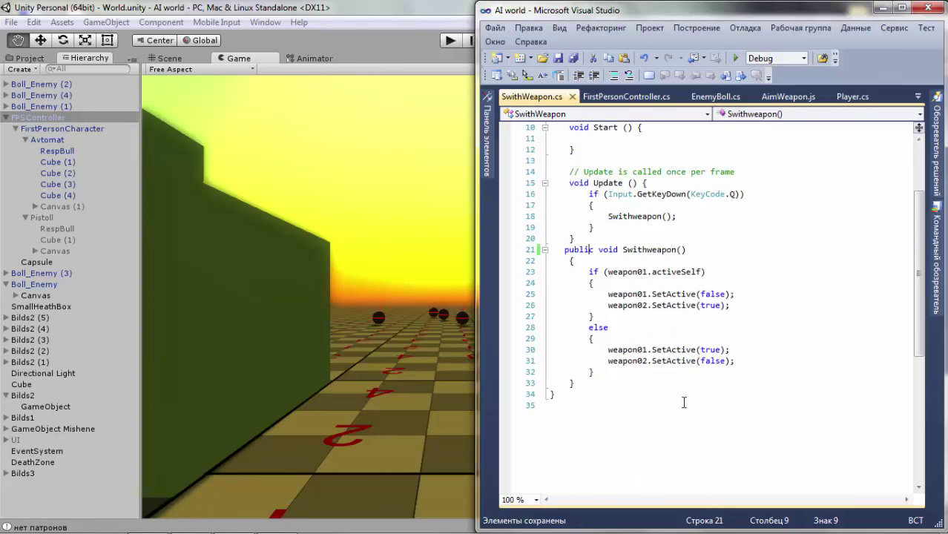
pyautogui.scroll(3, 682, 405)
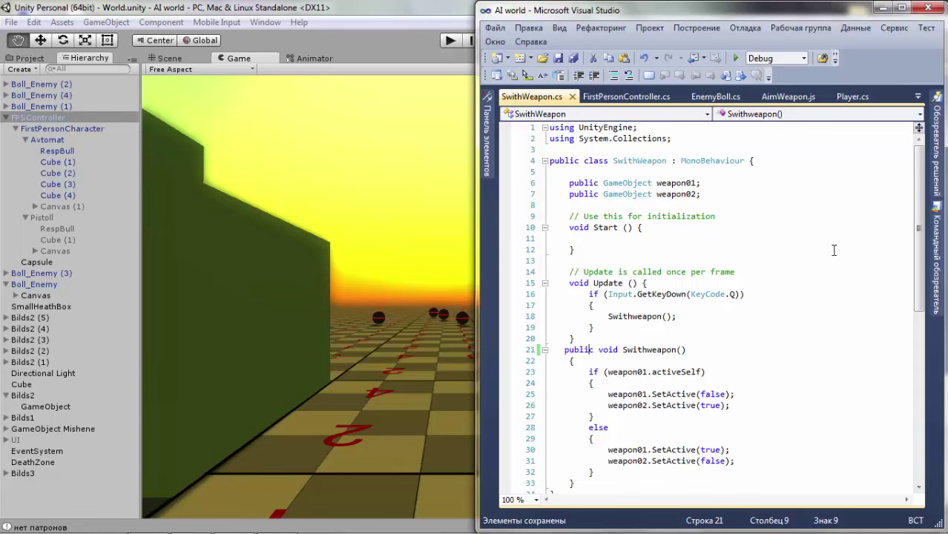
pyautogui.click(619, 96)
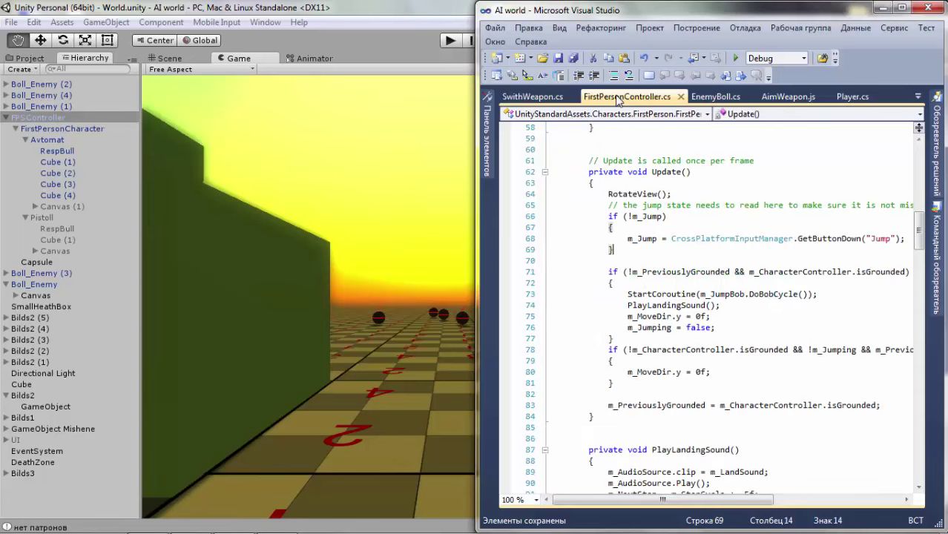
# Step through EnemyBoll.cs and Player.cs, then open WeaponShoot.cs from the open-files list
pyautogui.click(717, 98)
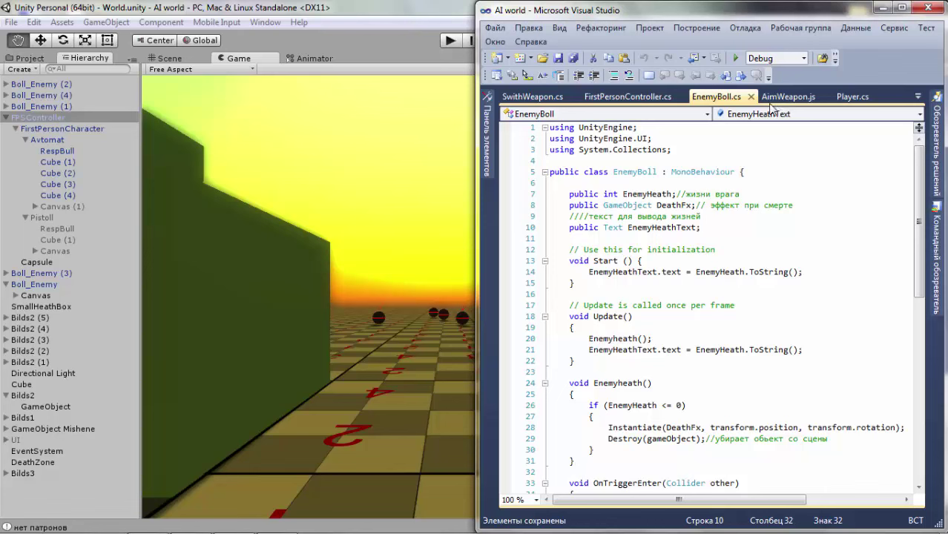
pyautogui.click(852, 97)
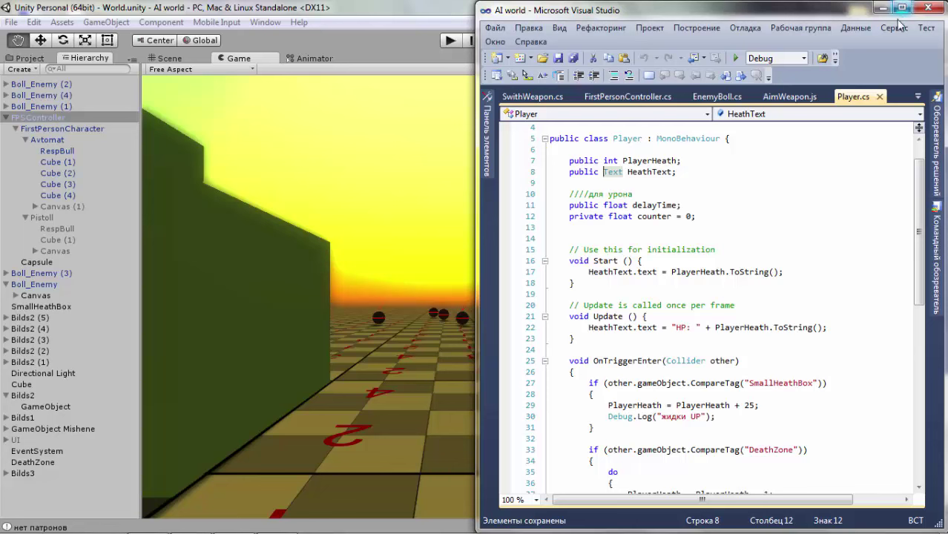
pyautogui.click(919, 95)
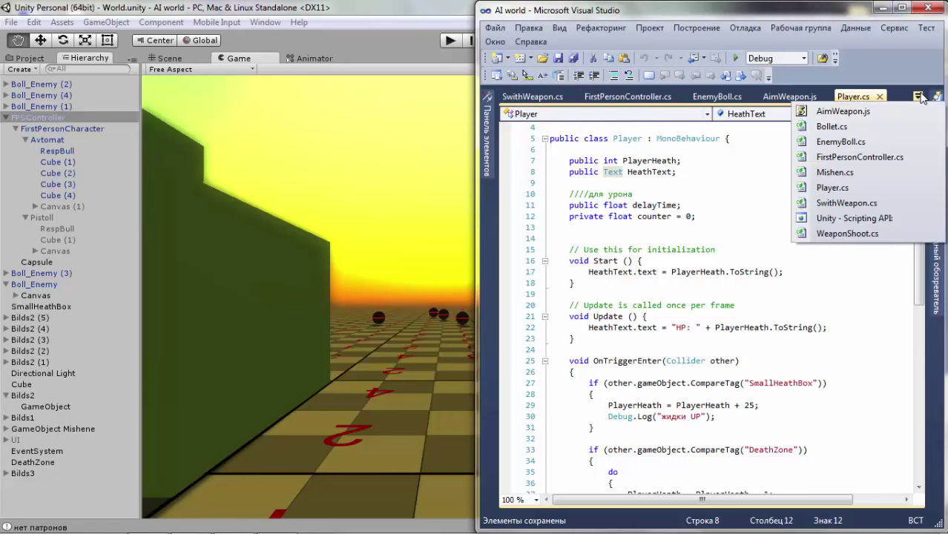
pyautogui.click(846, 236)
pyautogui.scroll(6, 695, 258)
pyautogui.scroll(5, 695, 262)
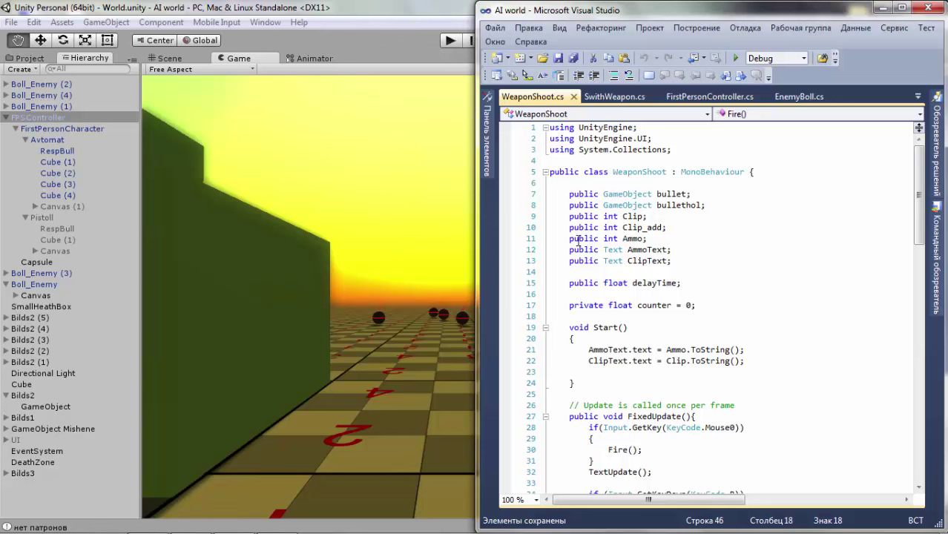
# Review the Ammo and AmmoText fields and the AmmoText ToString assignment on line 21
pyautogui.moveTo(624, 239); pyautogui.dragTo(648, 239)
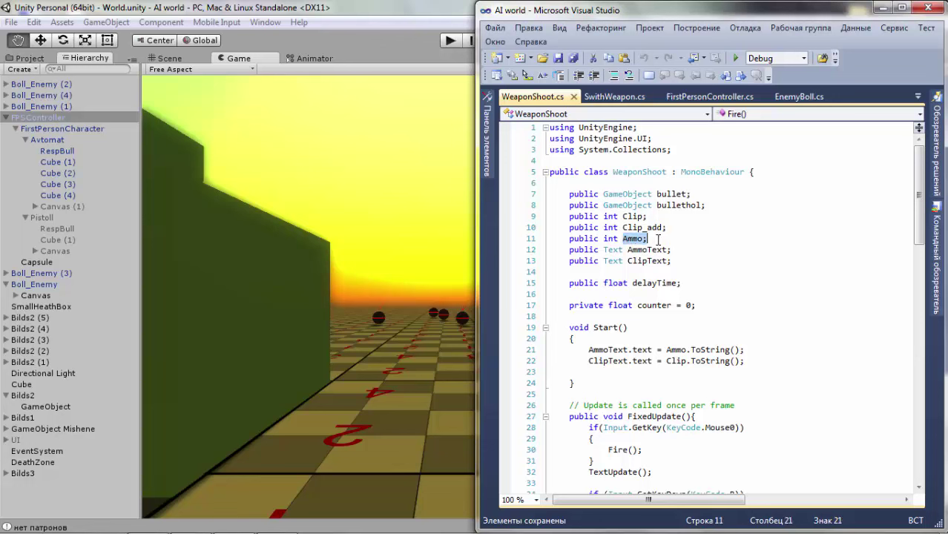
pyautogui.click(650, 241)
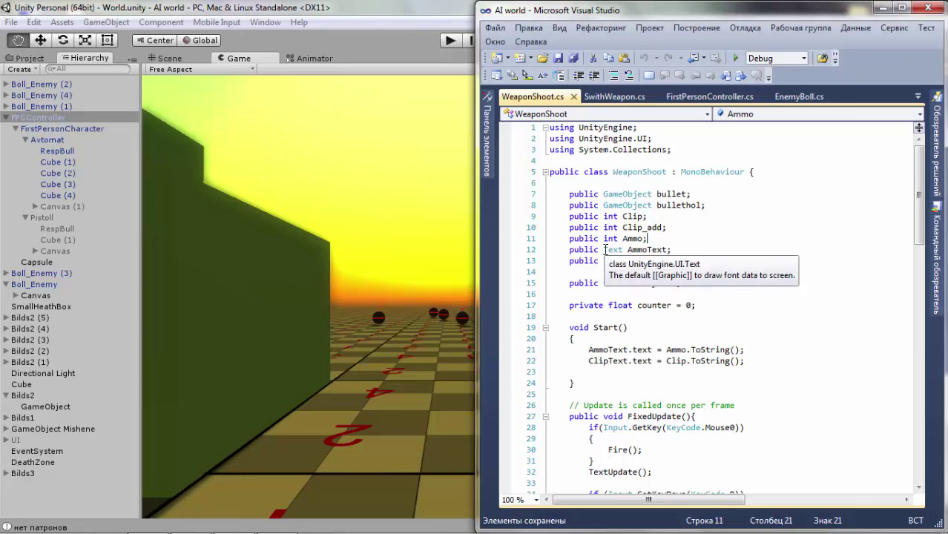
pyautogui.click(670, 251)
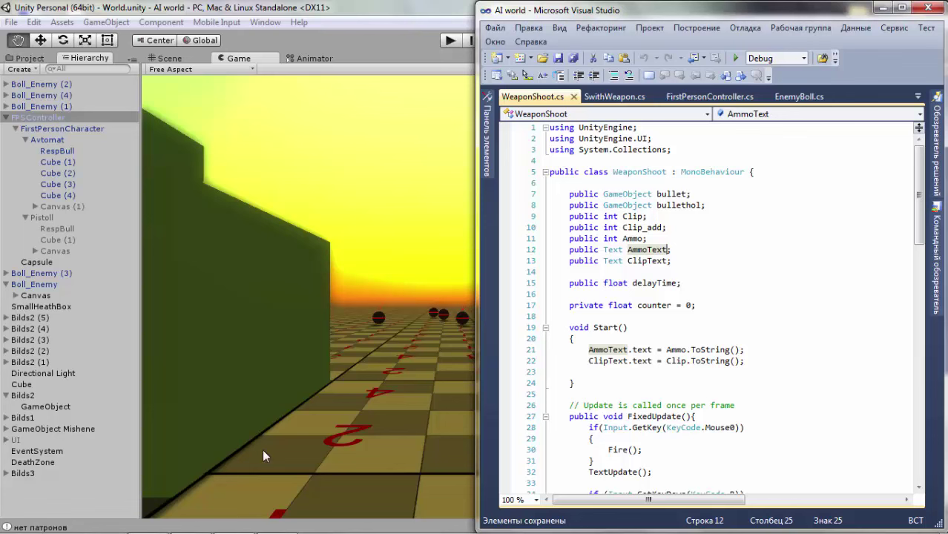
pyautogui.scroll(-1, 751, 348)
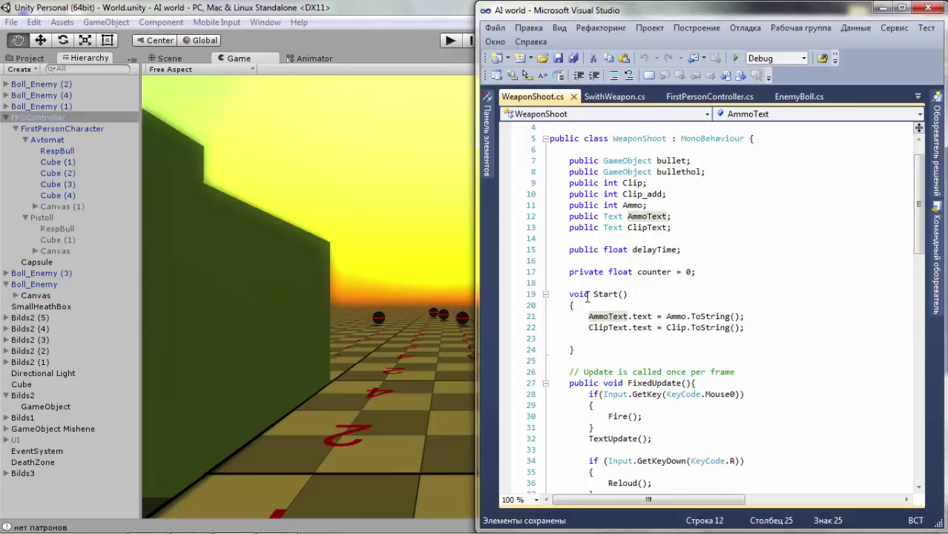
pyautogui.click(628, 327)
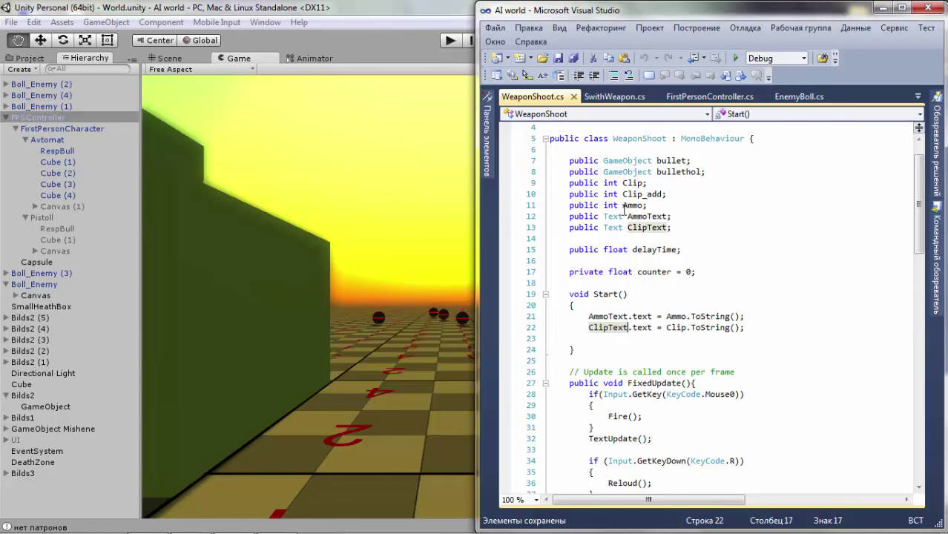
pyautogui.moveTo(627, 216); pyautogui.dragTo(672, 216)
pyautogui.moveTo(589, 316); pyautogui.dragTo(745, 317)
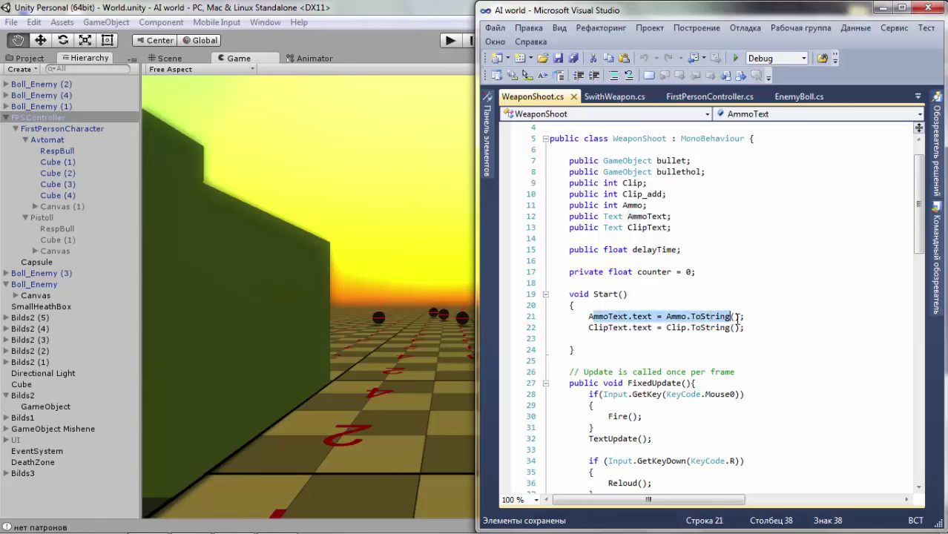
pyautogui.click(692, 317)
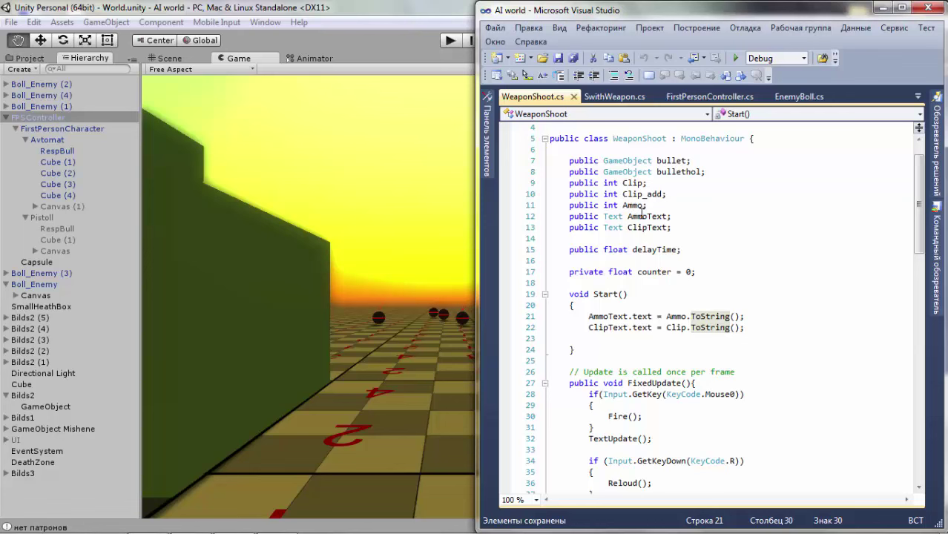
pyautogui.click(698, 317)
pyautogui.moveTo(694, 316)
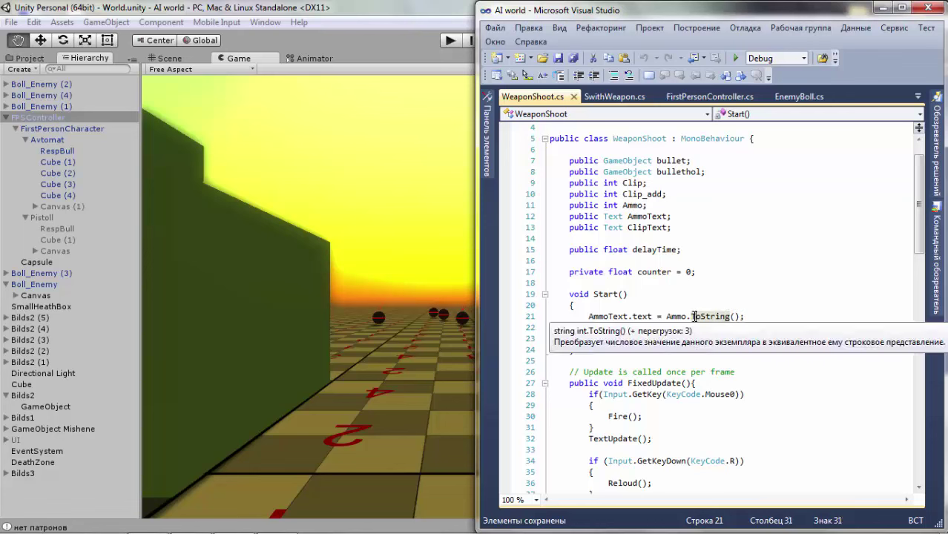
pyautogui.click(744, 317)
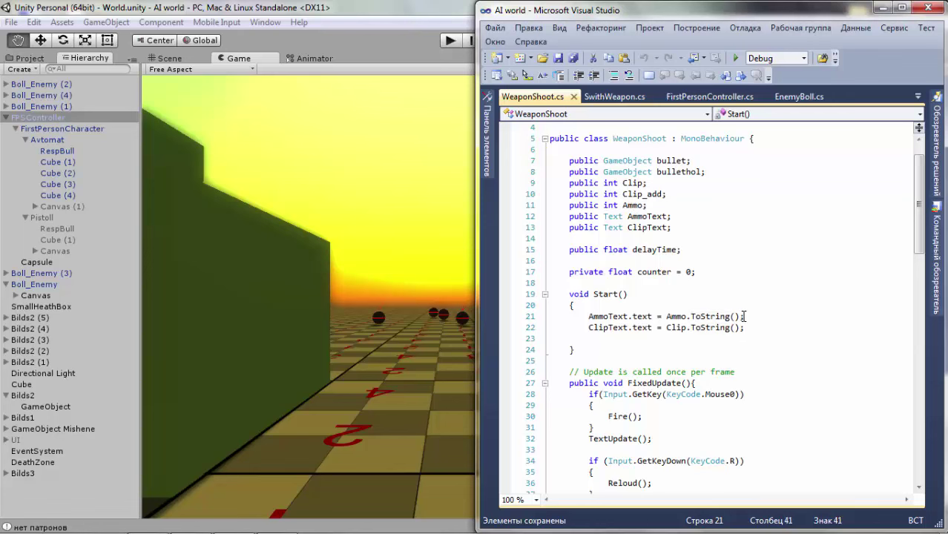
# Scroll up and down through the rest of WeaponShoot.cs to review its methods
pyautogui.scroll(-1, 745, 317)
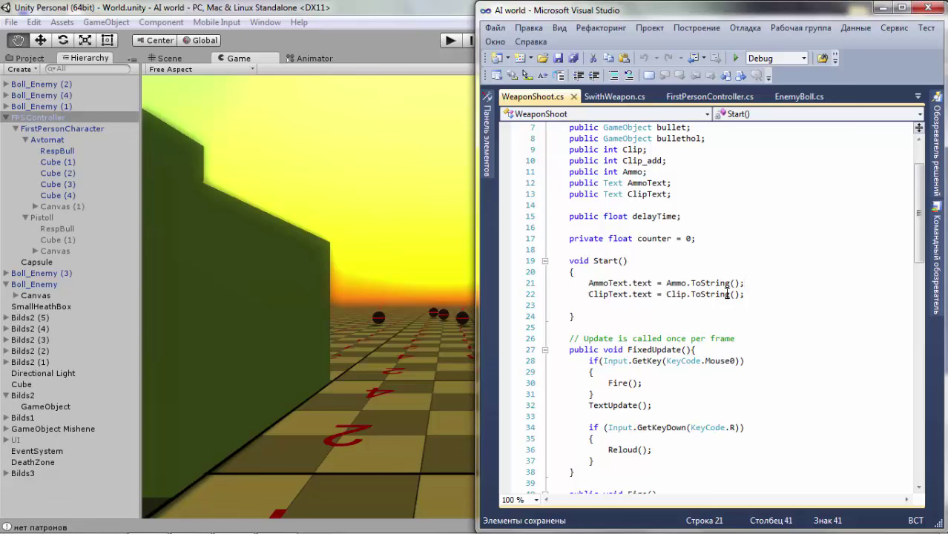
pyautogui.moveTo(728, 294)
pyautogui.scroll(-7, 727, 295)
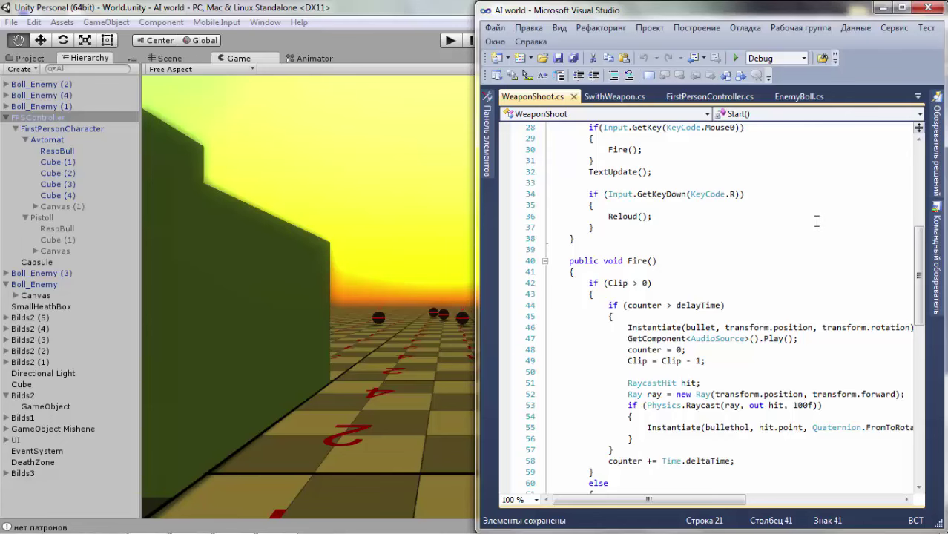
pyautogui.scroll(3, 806, 219)
pyautogui.scroll(-4, 765, 245)
pyautogui.scroll(-5, 722, 271)
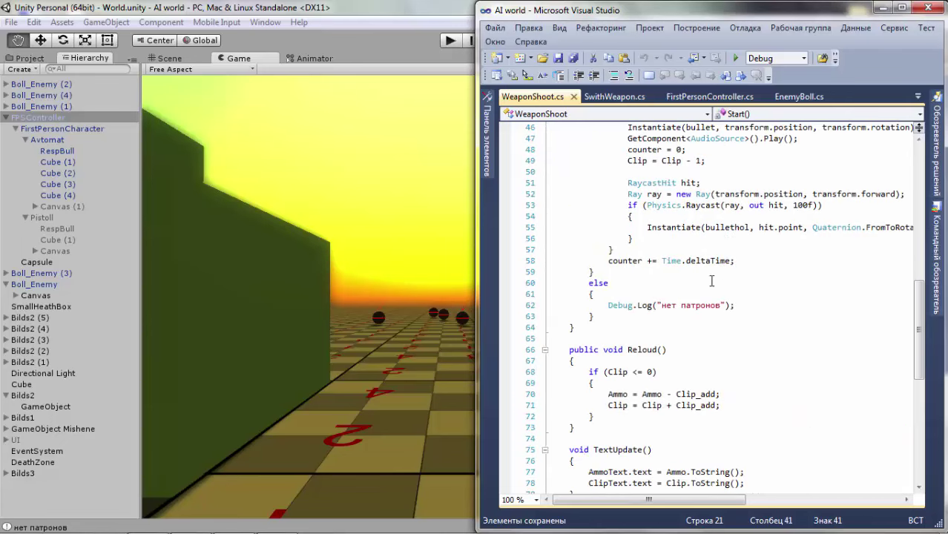
pyautogui.scroll(-5, 712, 281)
pyautogui.scroll(5, 711, 280)
pyautogui.scroll(5, 712, 281)
pyautogui.scroll(4, 712, 281)
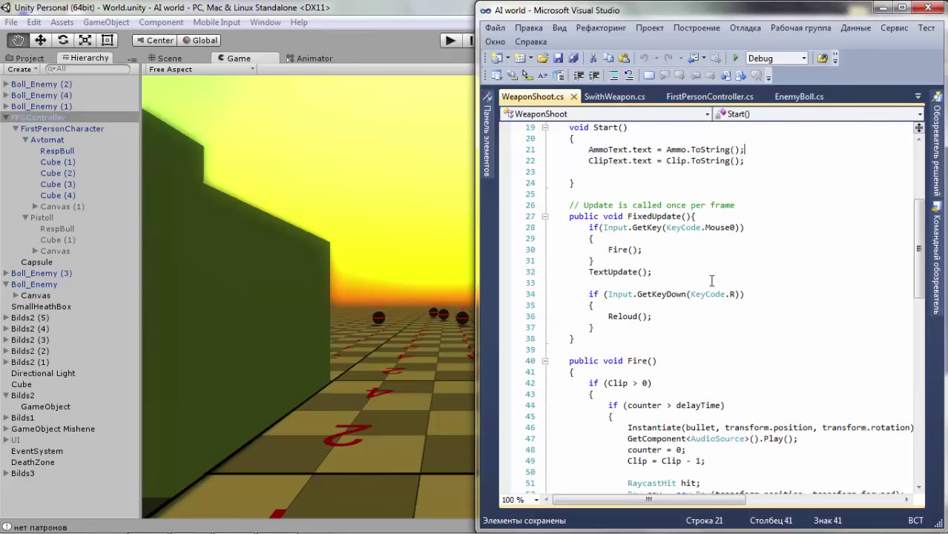
pyautogui.scroll(2, 658, 250)
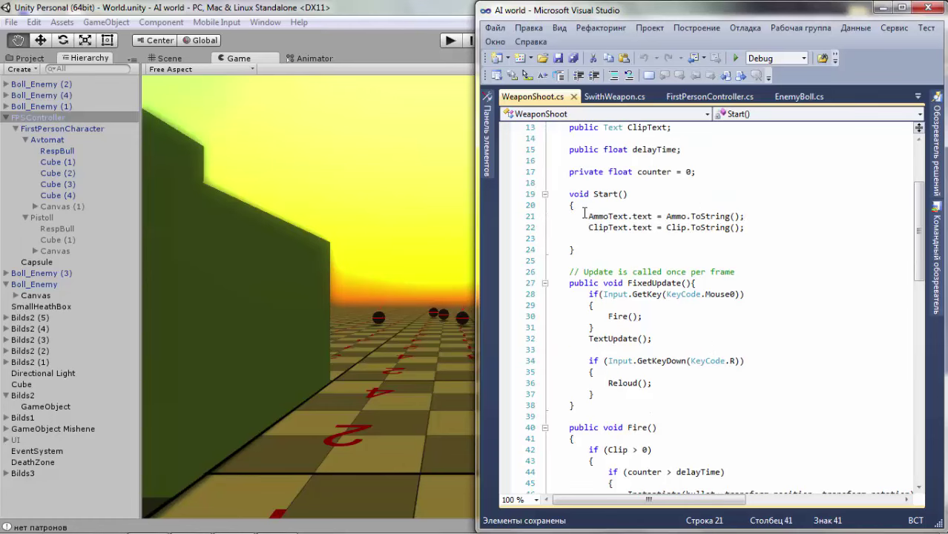
pyautogui.moveTo(588, 214); pyautogui.dragTo(746, 227)
pyautogui.scroll(-8, 643, 296)
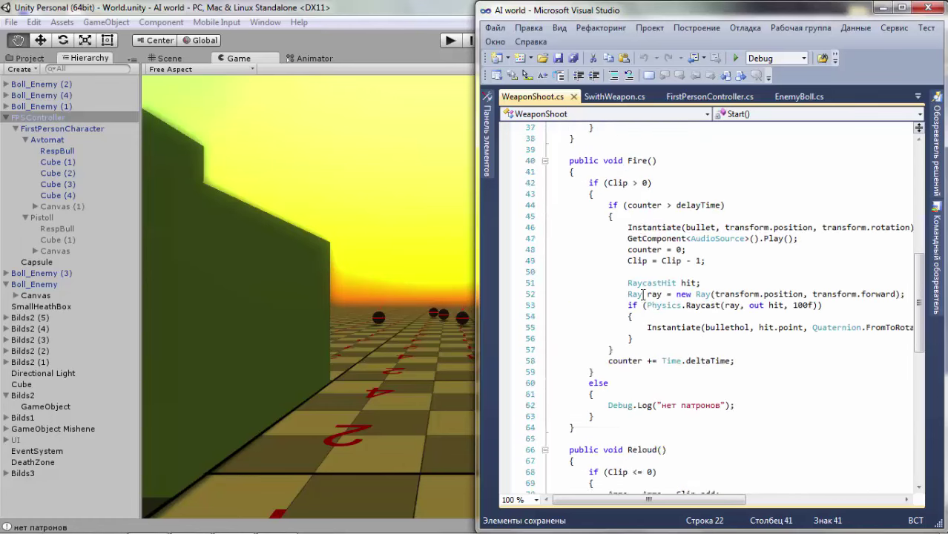
pyautogui.scroll(-7, 642, 295)
pyautogui.scroll(-4, 642, 295)
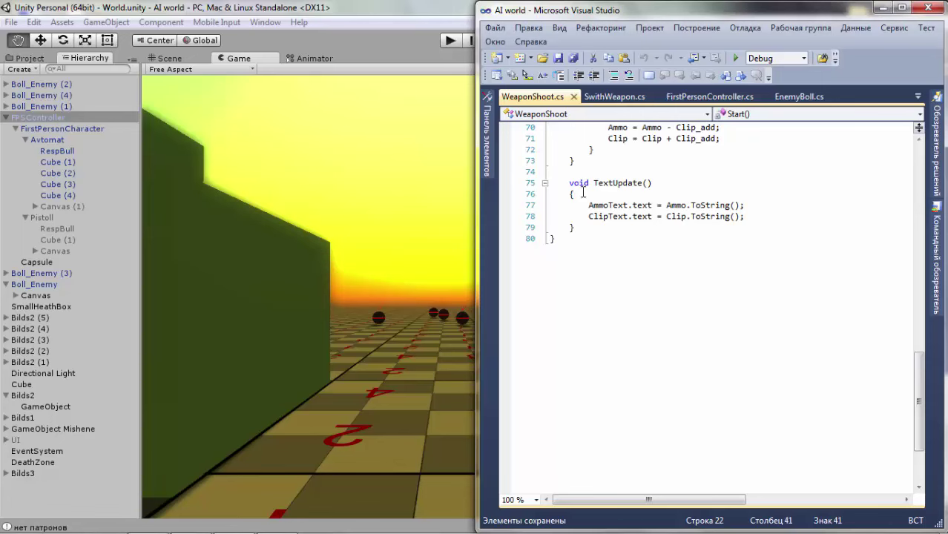
pyautogui.scroll(8, 638, 227)
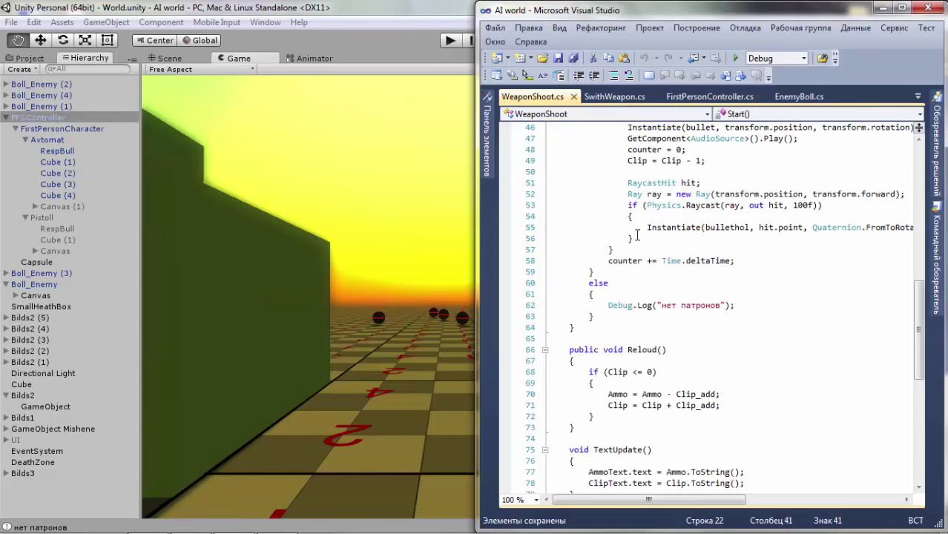
pyautogui.scroll(8, 638, 230)
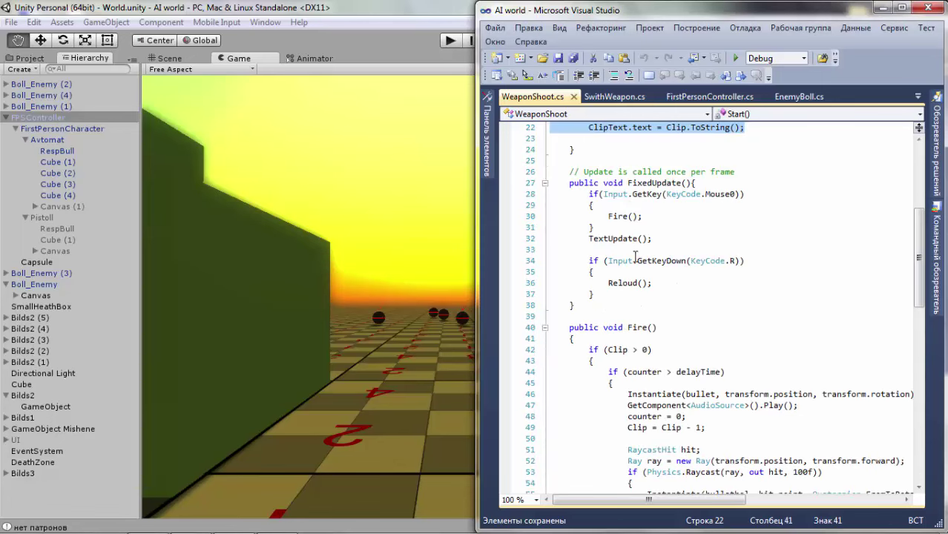
# Review FixedUpdate() and the Fire() method, then return to the Unity editor
pyautogui.click(627, 183)
pyautogui.scroll(-1, 678, 282)
pyautogui.scroll(-1, 677, 286)
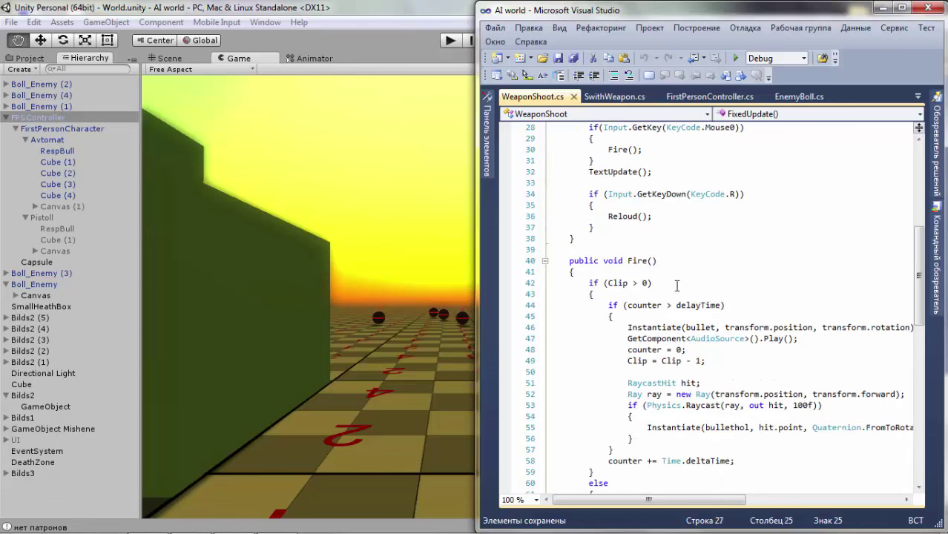
pyautogui.scroll(-4, 677, 285)
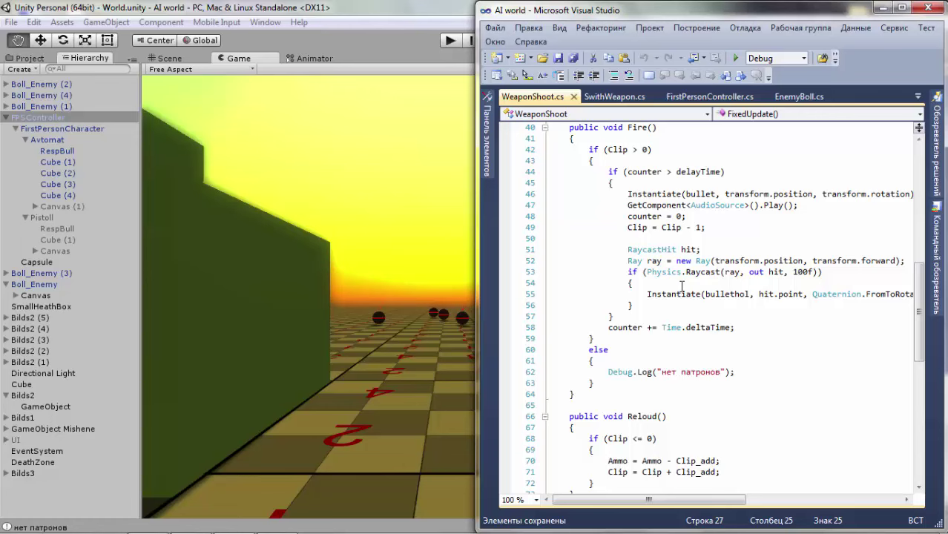
pyautogui.scroll(3, 681, 286)
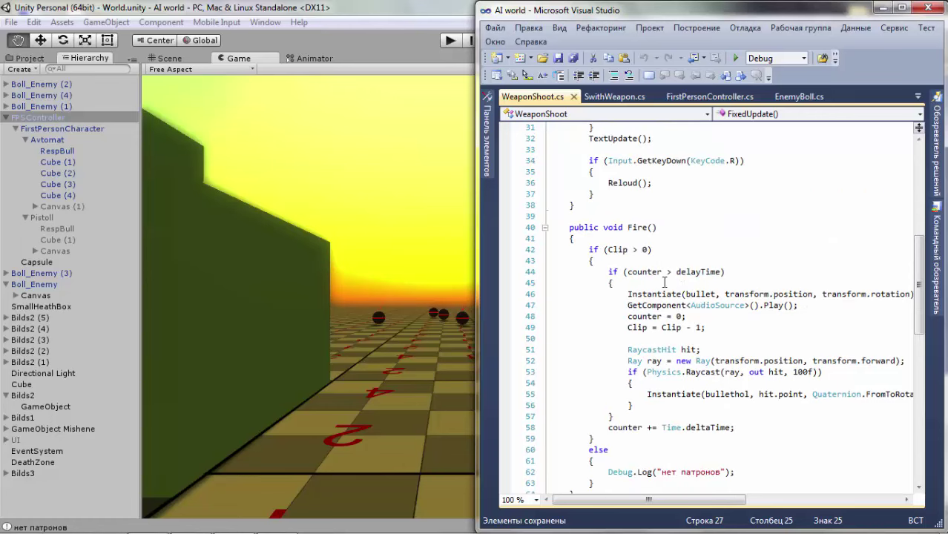
pyautogui.moveTo(570, 228); pyautogui.dragTo(657, 228)
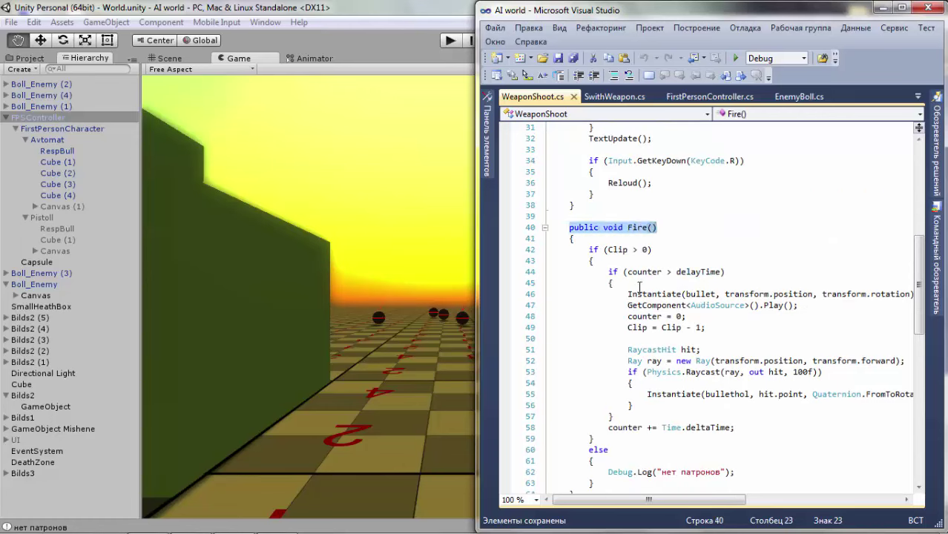
pyautogui.scroll(-1, 639, 303)
pyautogui.scroll(2, 640, 303)
pyautogui.click(601, 250)
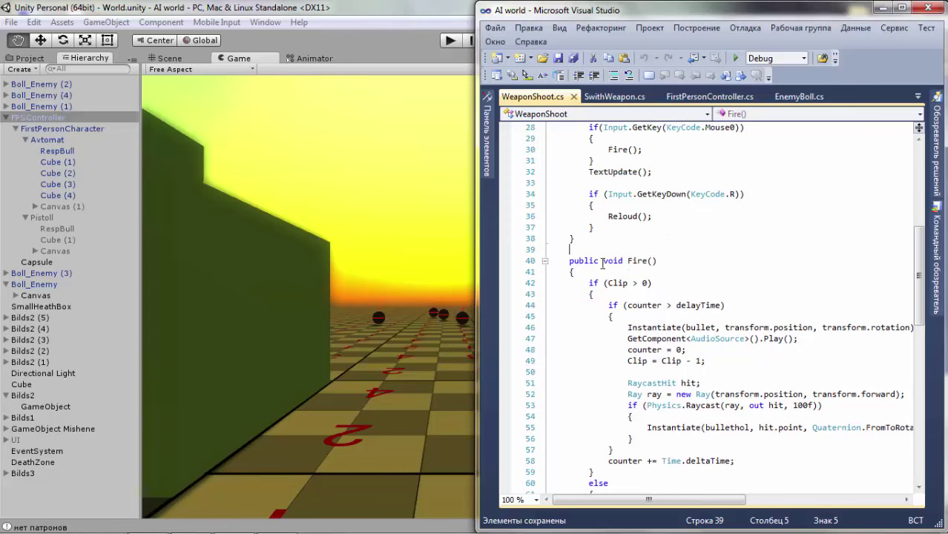
pyautogui.scroll(-4, 605, 263)
pyautogui.scroll(4, 625, 372)
pyautogui.scroll(6, 672, 344)
pyautogui.scroll(3, 671, 344)
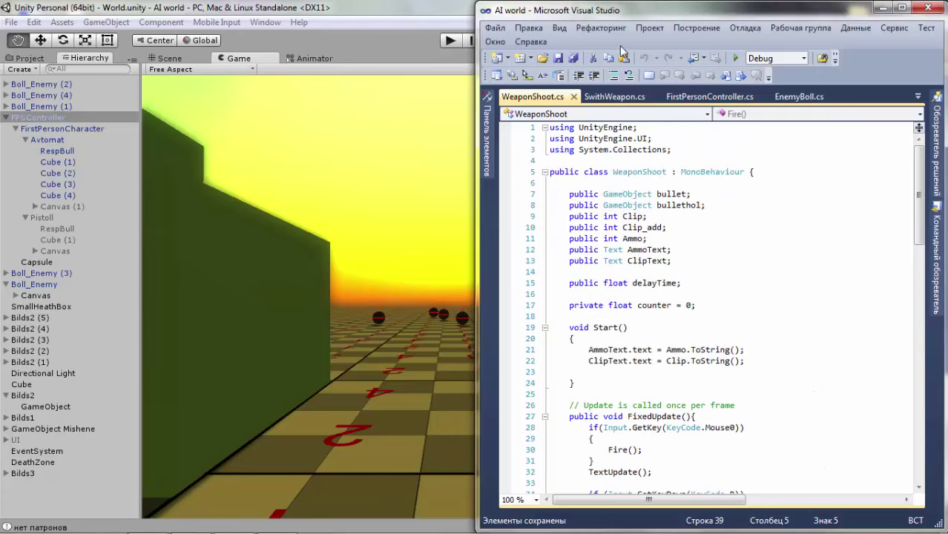
pyautogui.click(396, 24)
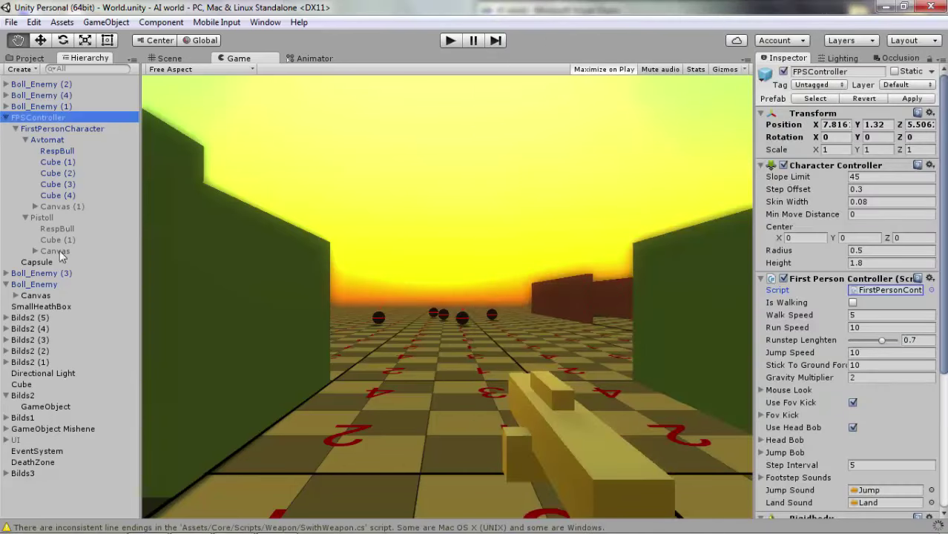
# Collapse FPSController and create a top-level UI Canvas in the Hierarchy
pyautogui.click(5, 118)
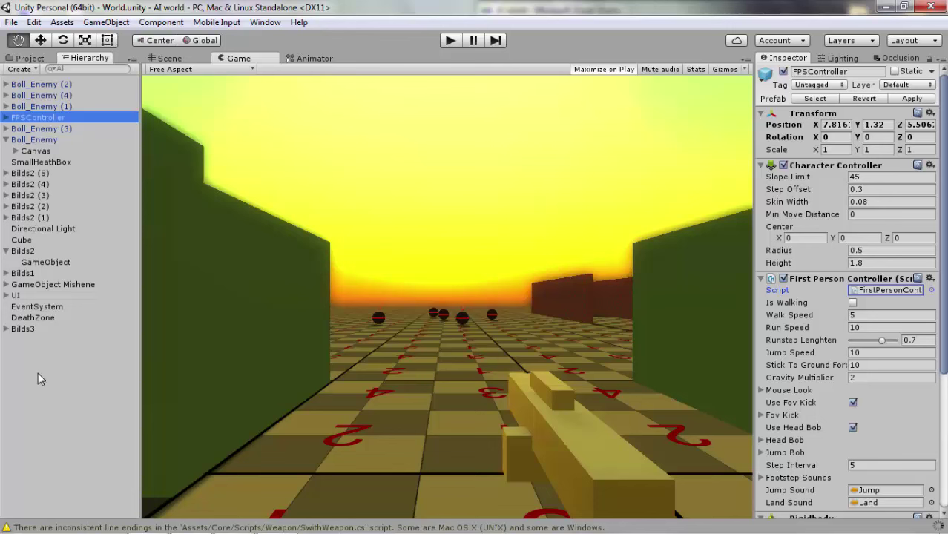
pyautogui.rightClick(14, 349)
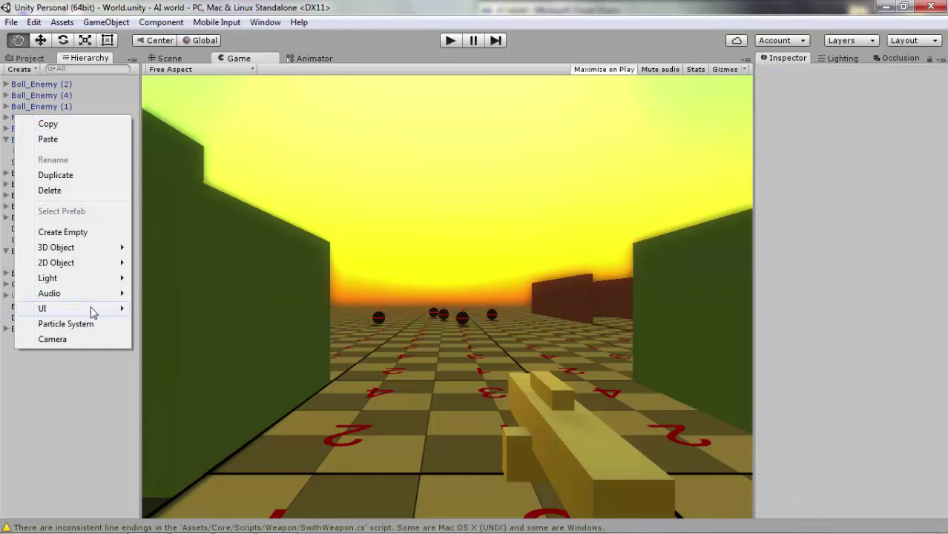
pyautogui.moveTo(90, 311)
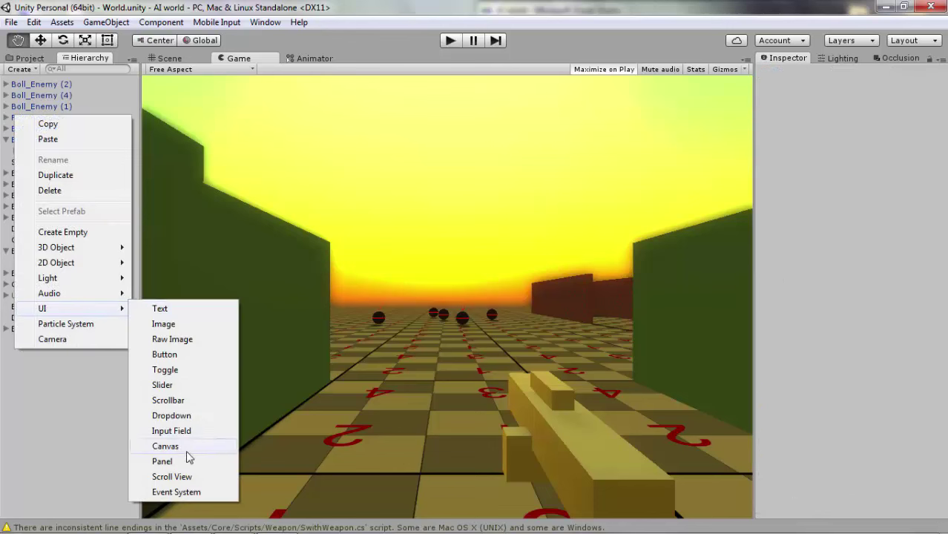
pyautogui.click(58, 366)
pyautogui.rightClick(58, 360)
pyautogui.moveTo(109, 325)
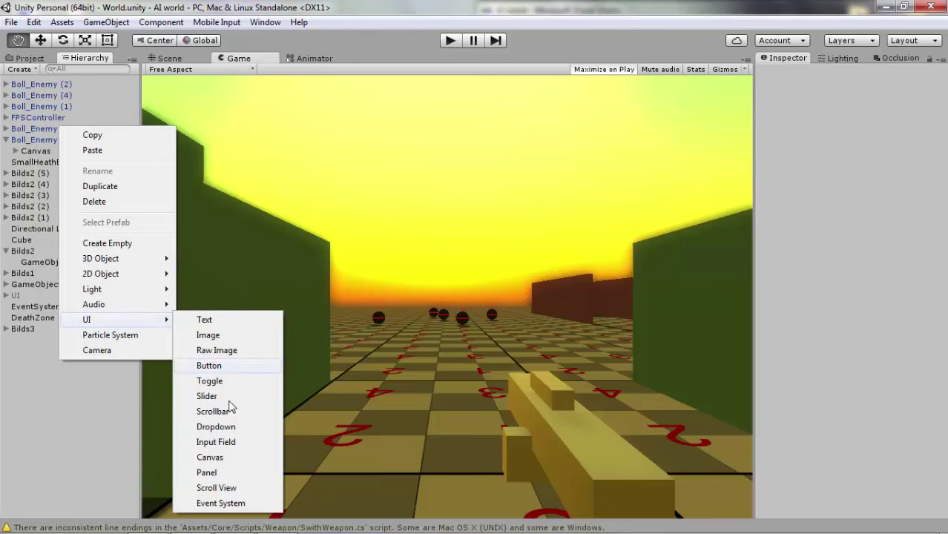
pyautogui.click(210, 458)
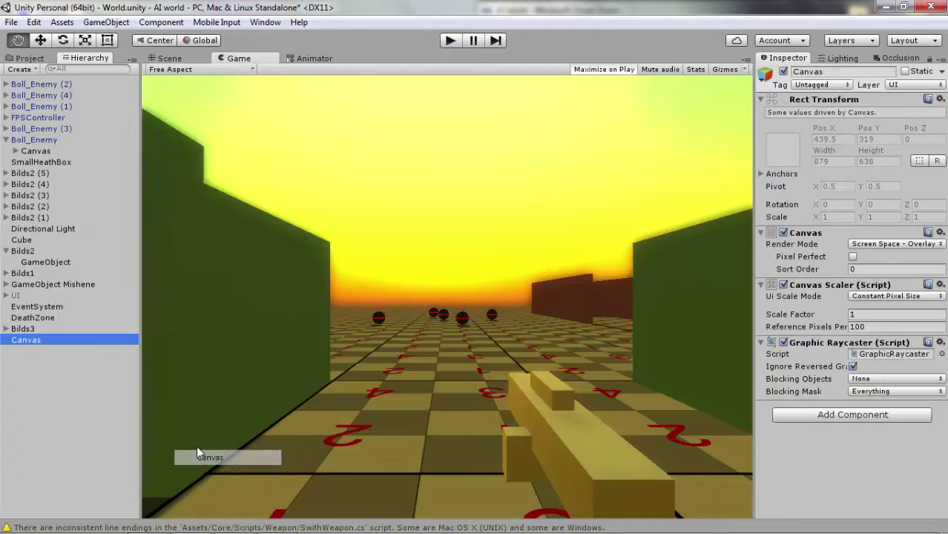
# In the Scene view, fly the camera down toward the floor and back up
pyautogui.click(169, 58)
pyautogui.moveTo(364, 411); pyautogui.dragTo(425, 472, button='right')
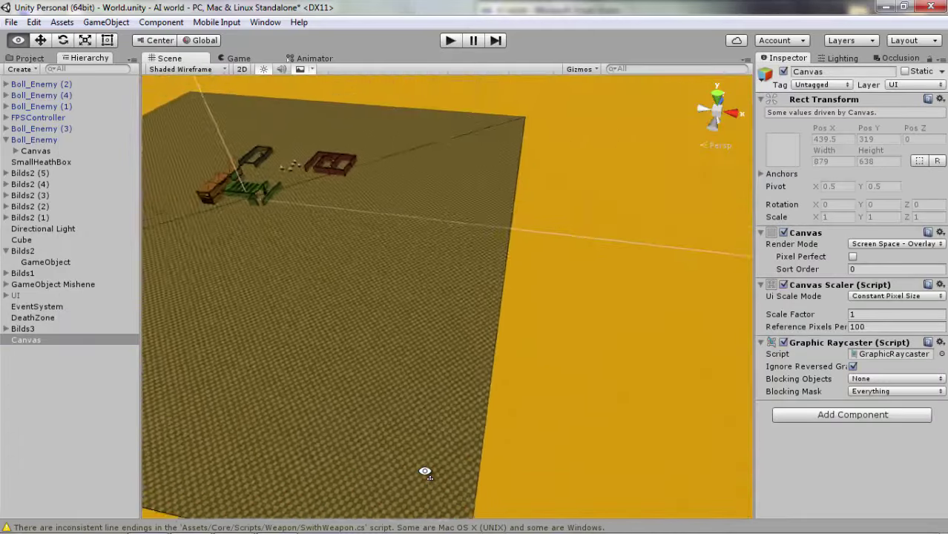
pyautogui.moveTo(425, 472)
pyautogui.mouseDown(button='right')
pyautogui.moveTo(663, 194)
pyautogui.moveTo(525, 354)
pyautogui.moveTo(524, 342)
pyautogui.mouseUp(button='right')
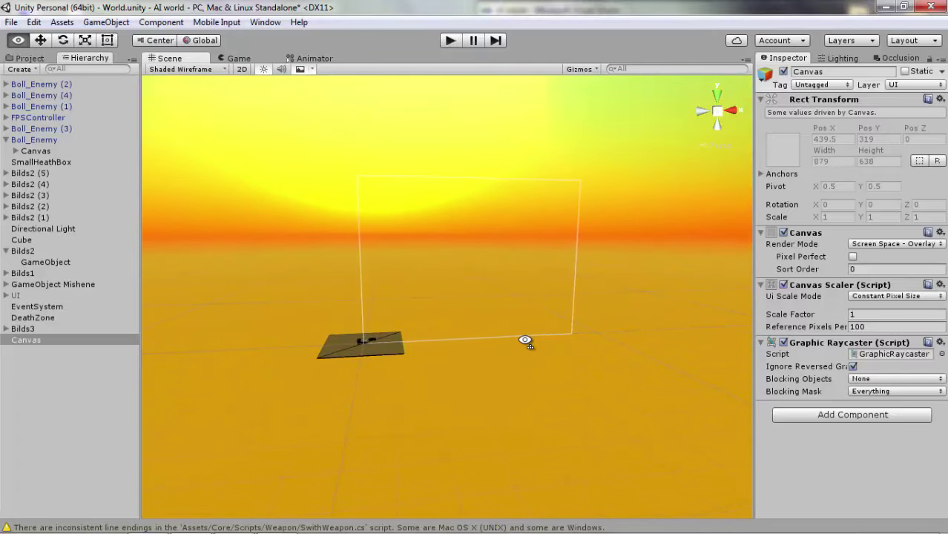
# Add an empty child object under Canvas and name it UI_Android
pyautogui.rightClick(49, 339)
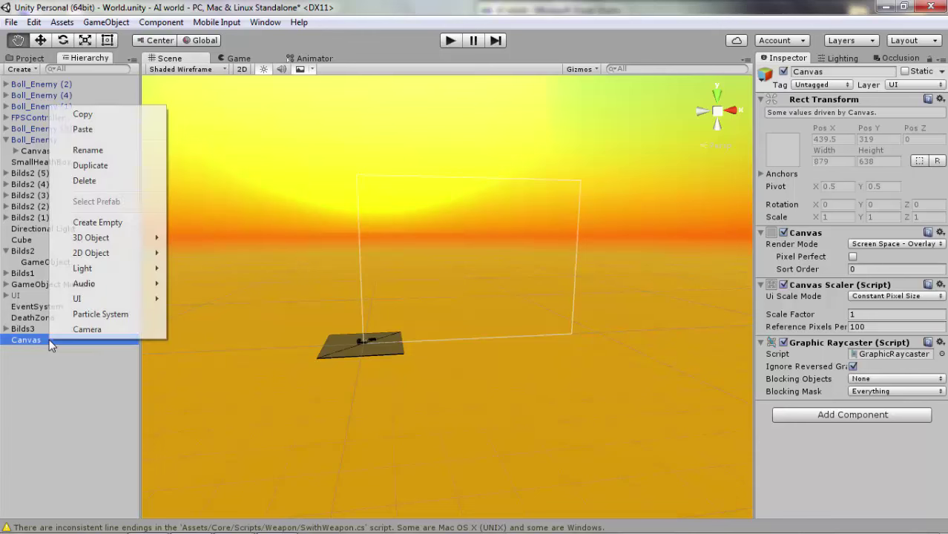
pyautogui.doubleClick(31, 340)
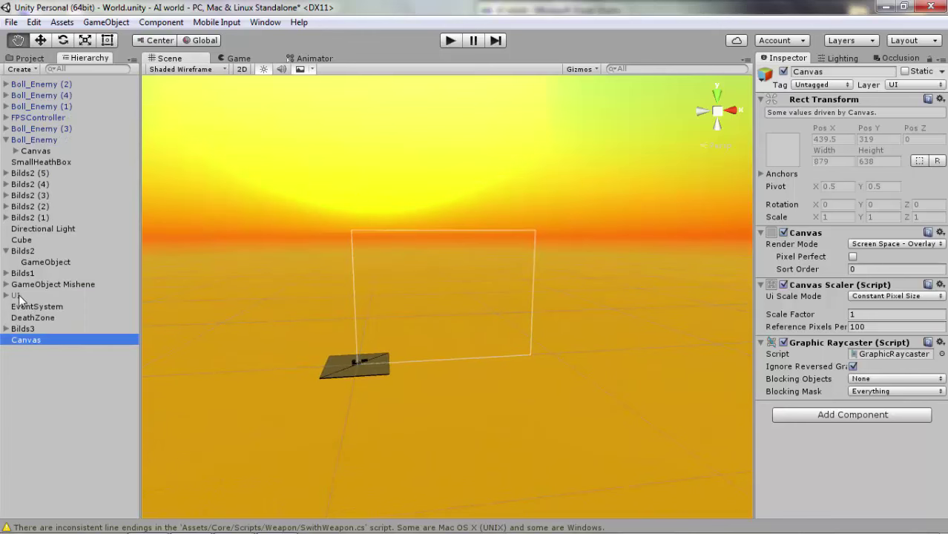
pyautogui.rightClick(40, 365)
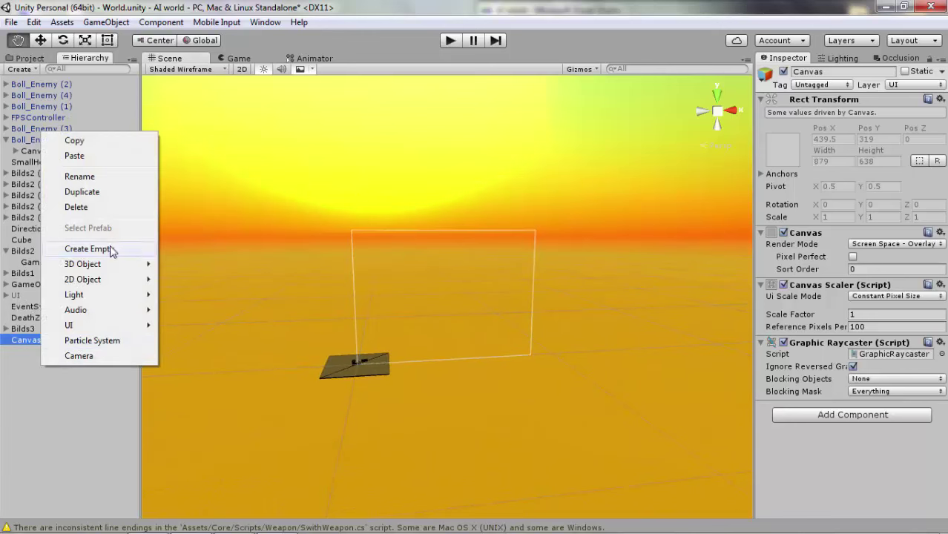
pyautogui.click(88, 248)
pyautogui.click(855, 74)
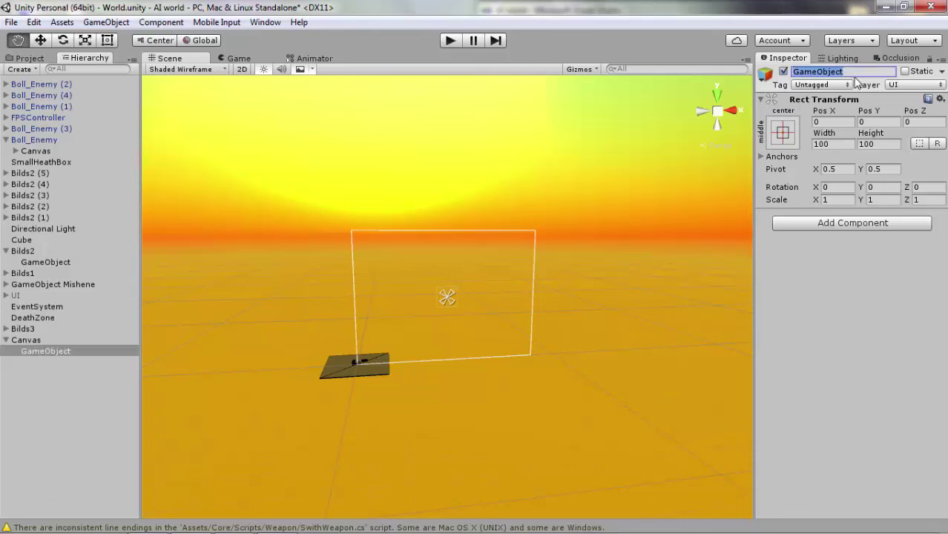
pyautogui.write('UI')
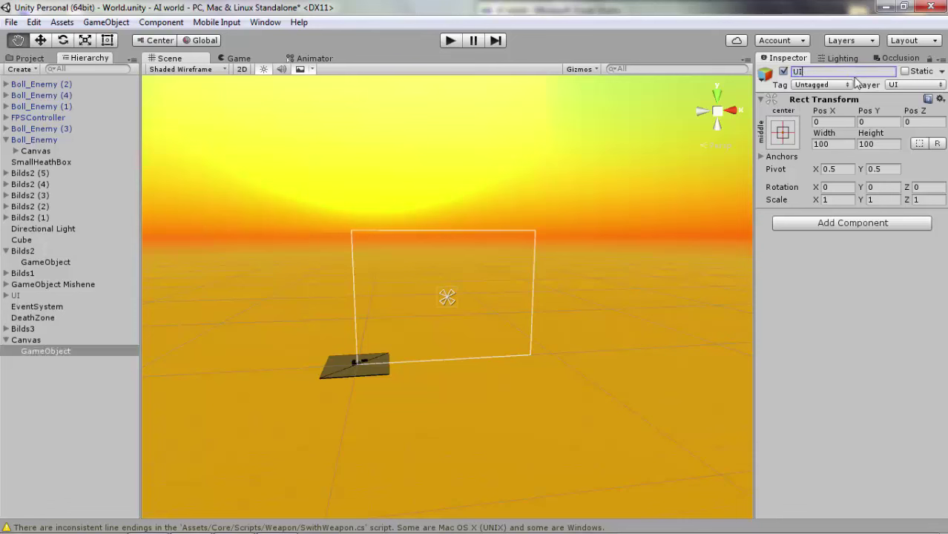
pyautogui.write('_An')
pyautogui.write('droi')
pyautogui.press('Return')
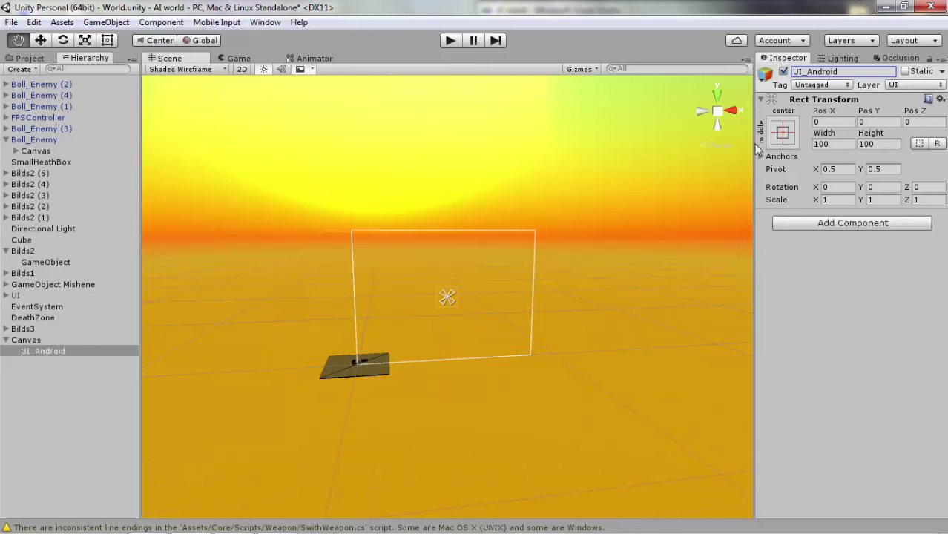
# Select the Canvas and UI_Android in turn, then grab the Canvas to re-parent it
pyautogui.click(31, 342)
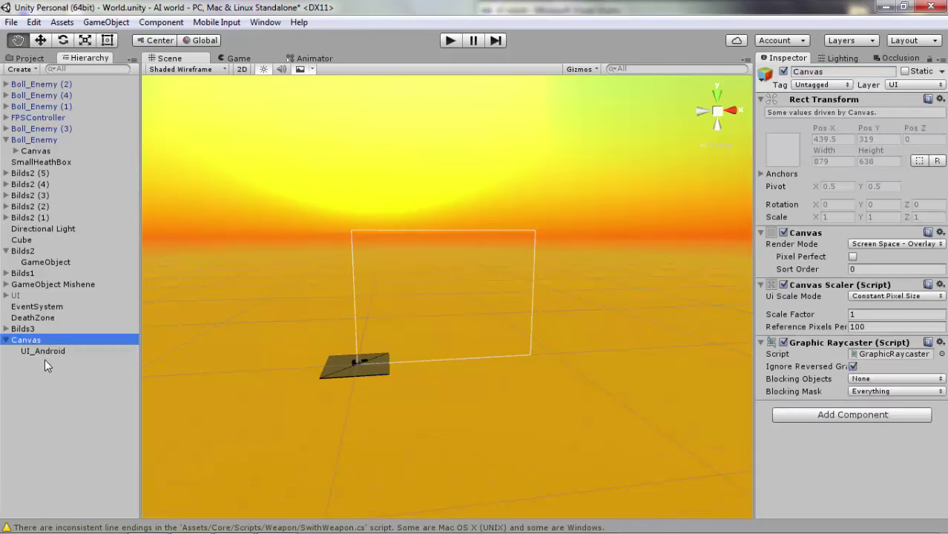
pyautogui.click(48, 351)
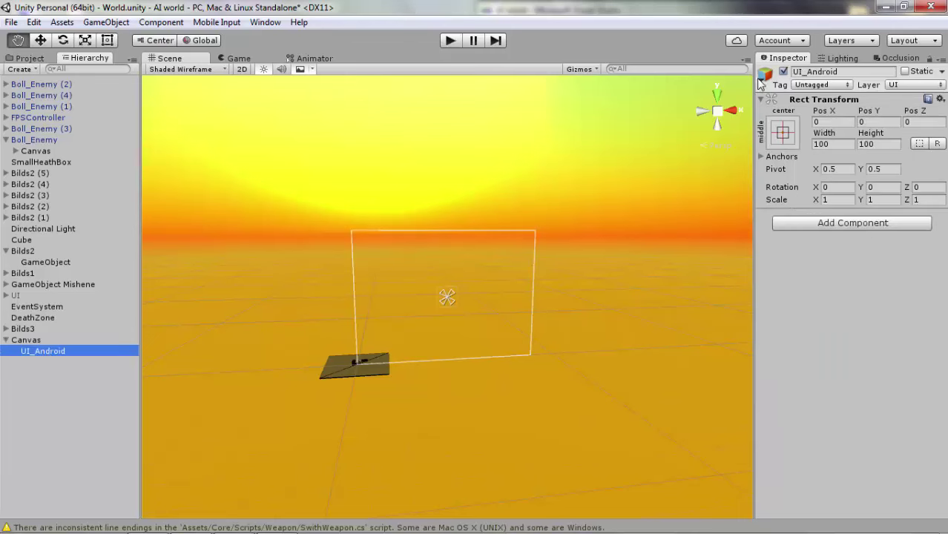
pyautogui.click(25, 342)
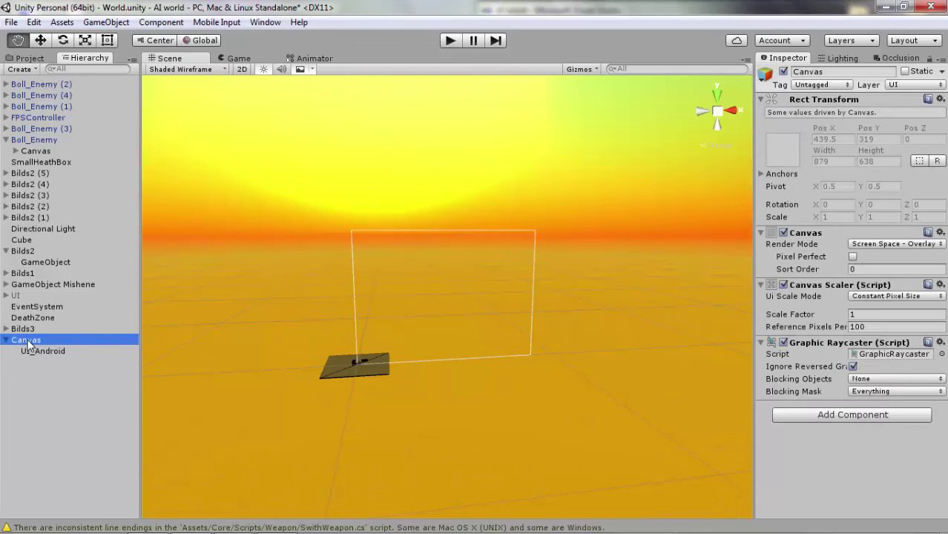
pyautogui.doubleClick(35, 350)
# Drag the Canvas onto UI_Android, then set UI_Android's Rect Transform Pos X and Pos Y to 0
pyautogui.moveTo(34, 349)
pyautogui.mouseDown()
pyautogui.moveTo(65, 339)
pyautogui.moveTo(35, 351)
pyautogui.moveTo(43, 340)
pyautogui.mouseUp()
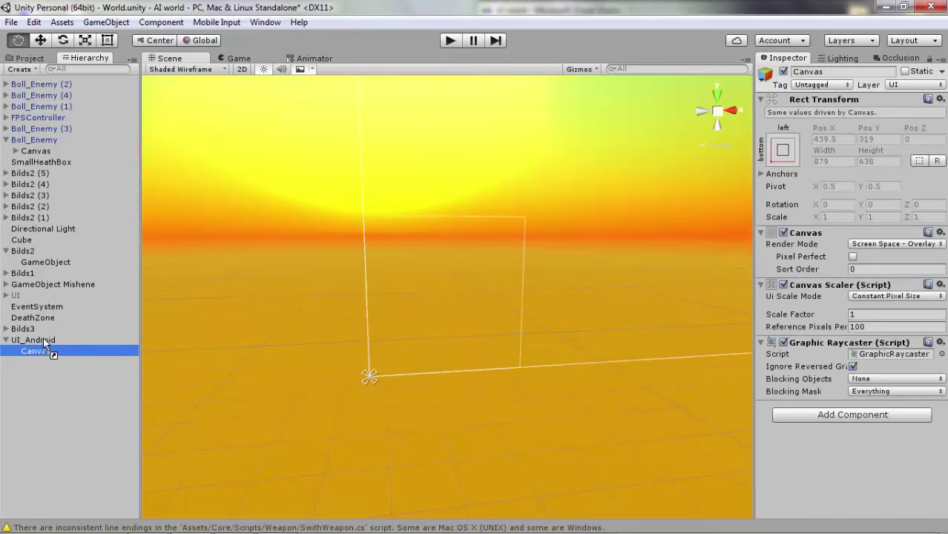
pyautogui.moveTo(538, 381); pyautogui.dragTo(222, 434, button='right')
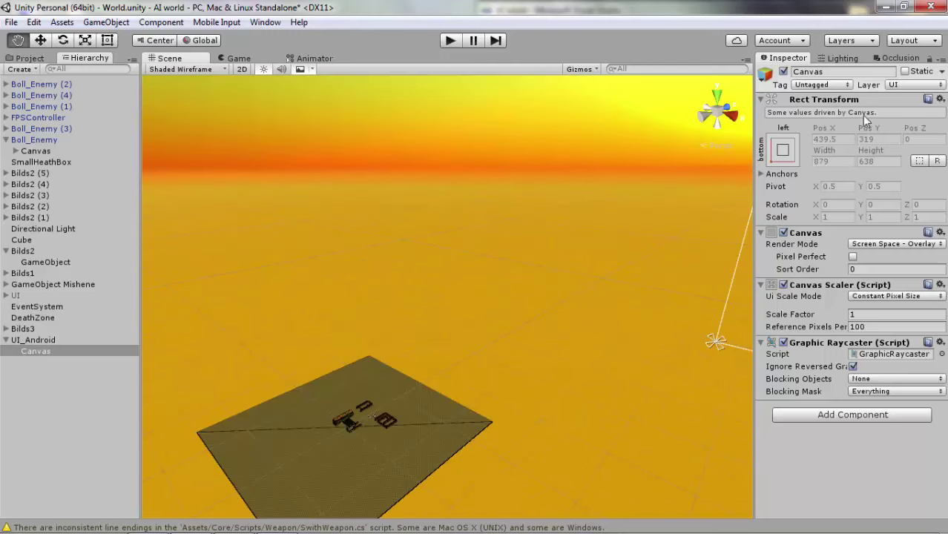
pyautogui.click(23, 341)
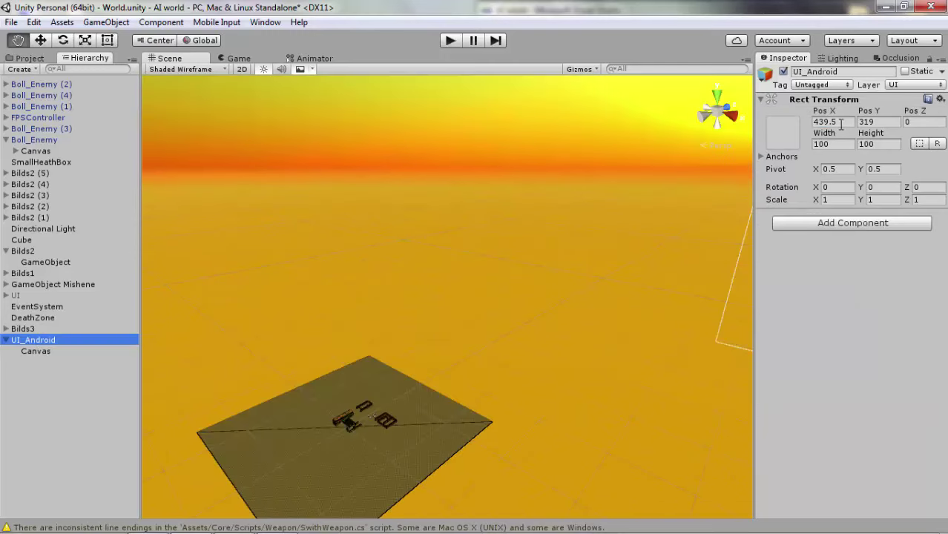
pyautogui.click(842, 124)
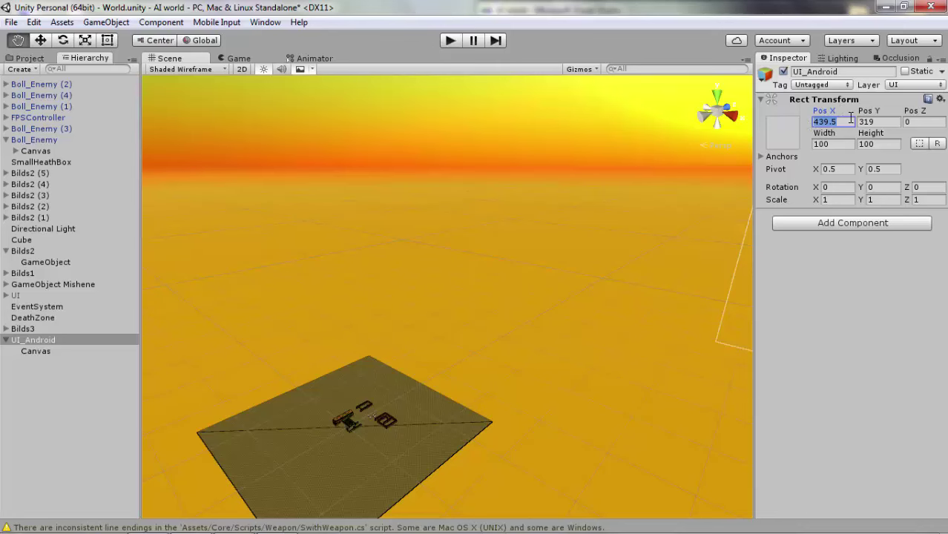
pyautogui.write('0')
pyautogui.press('Tab')
pyautogui.write('0')
pyautogui.press('Tab')
pyautogui.press('Tab')
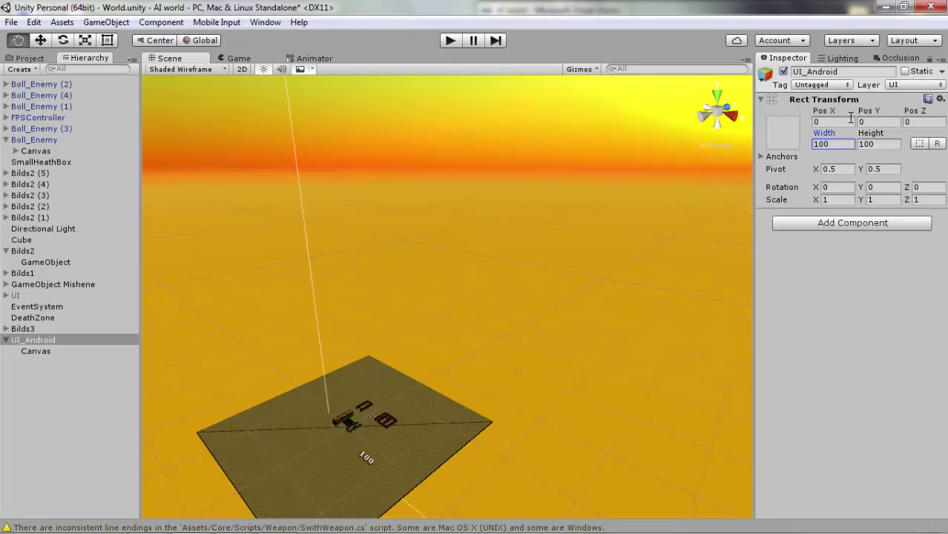
pyautogui.moveTo(417, 347)
pyautogui.mouseDown(button='right')
pyautogui.moveTo(362, 387)
pyautogui.moveTo(298, 394)
pyautogui.moveTo(72, 341)
pyautogui.mouseUp(button='right')
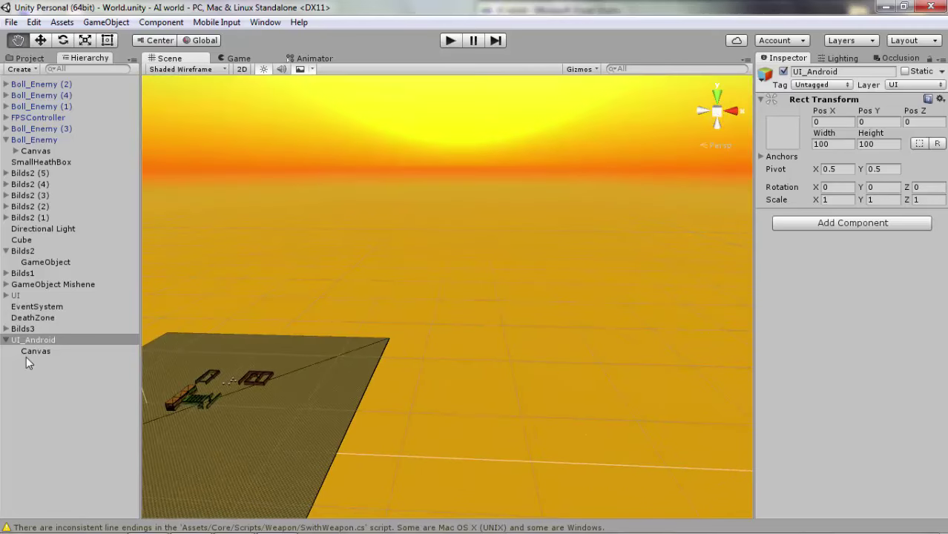
# Add a UI Text element under the Canvas and set its text to 0
pyautogui.click(42, 349)
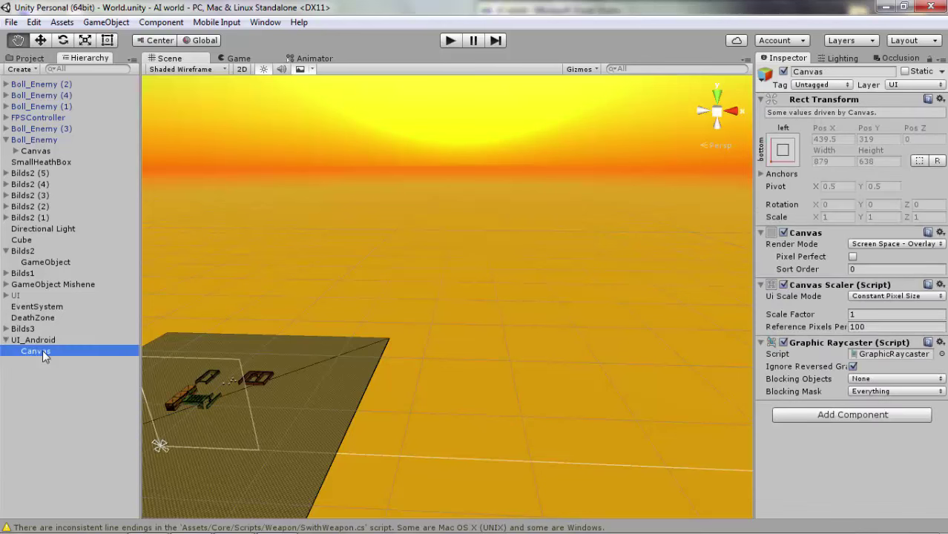
pyautogui.rightClick(42, 350)
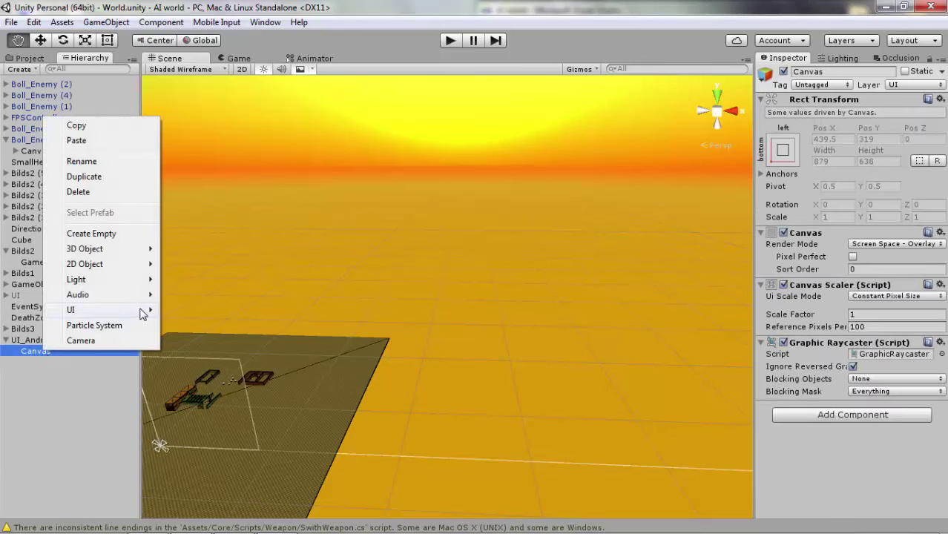
pyautogui.moveTo(141, 313)
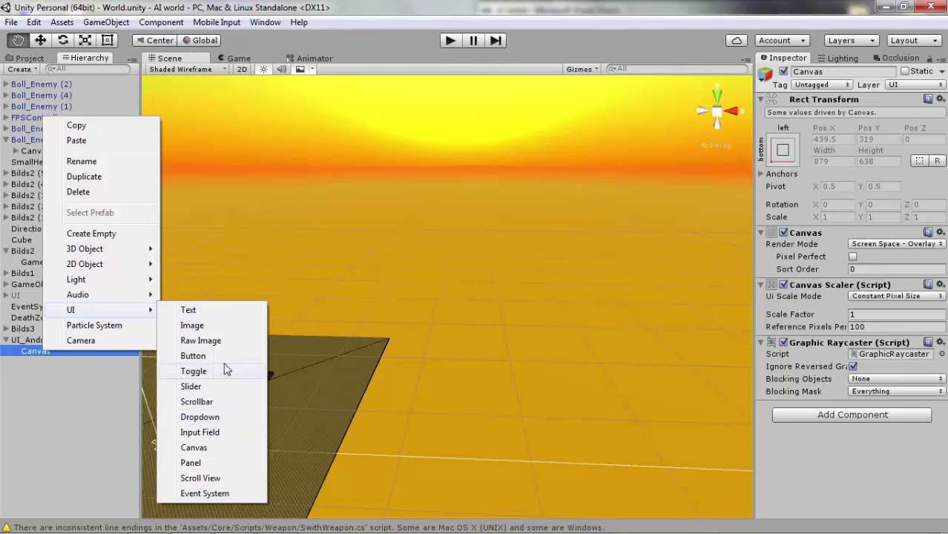
pyautogui.click(237, 312)
pyautogui.click(833, 258)
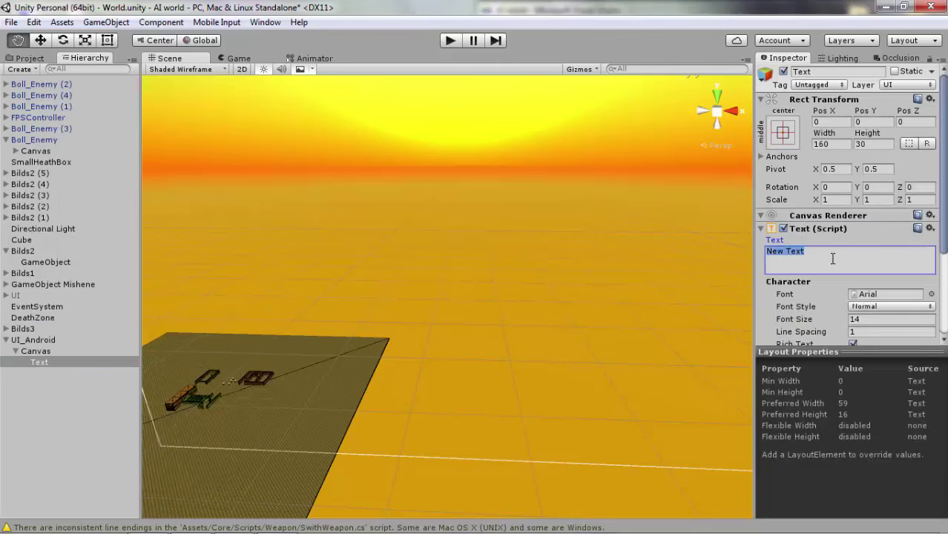
pyautogui.write('0')
# Give the text font size 25, centre alignment and a bright red colour
pyautogui.moveTo(598, 368)
pyautogui.keyDown('alt'); pyautogui.mouseDown()
pyautogui.moveTo(535, 366)
pyautogui.moveTo(527, 348)
pyautogui.mouseUp(); pyautogui.keyUp('alt')
pyautogui.scroll(-4, 853, 222)
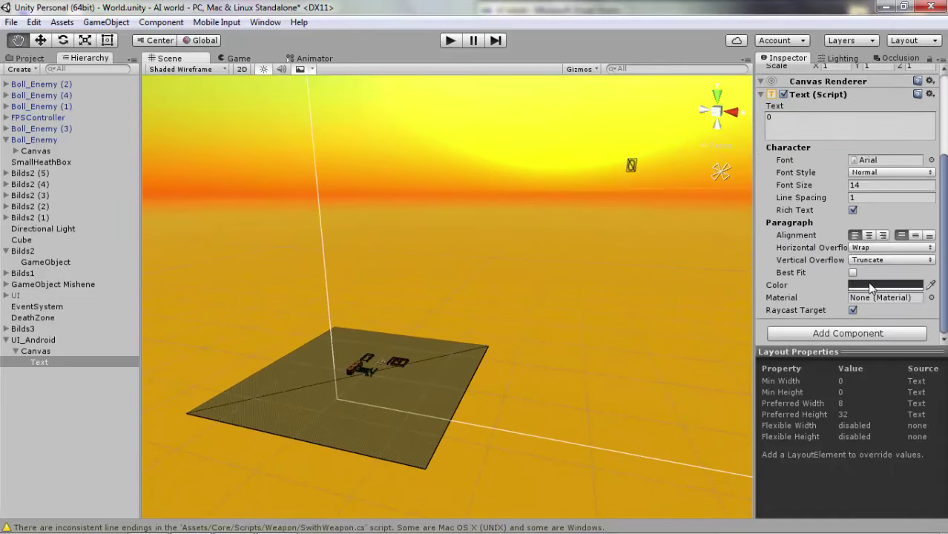
pyautogui.click(866, 187)
pyautogui.write('25')
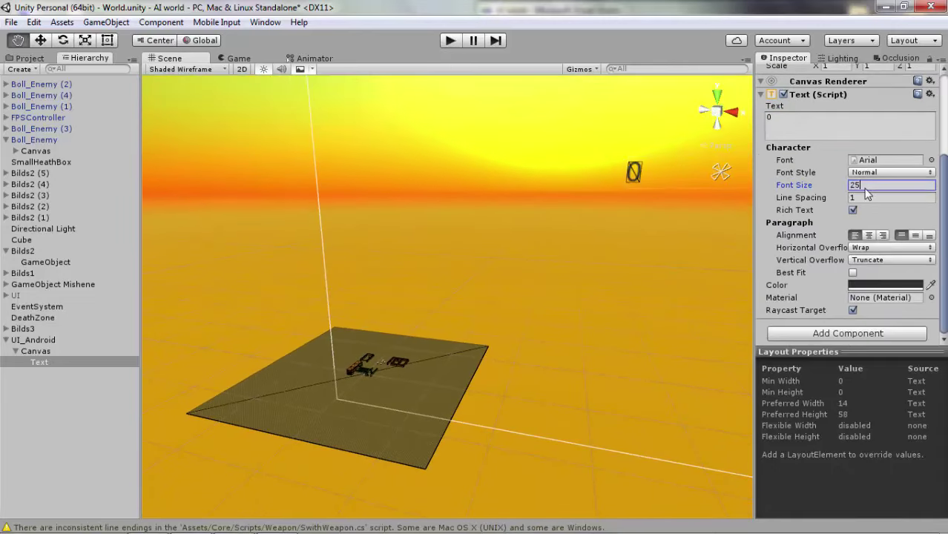
pyautogui.press('Return')
pyautogui.click(870, 235)
pyautogui.click(885, 285)
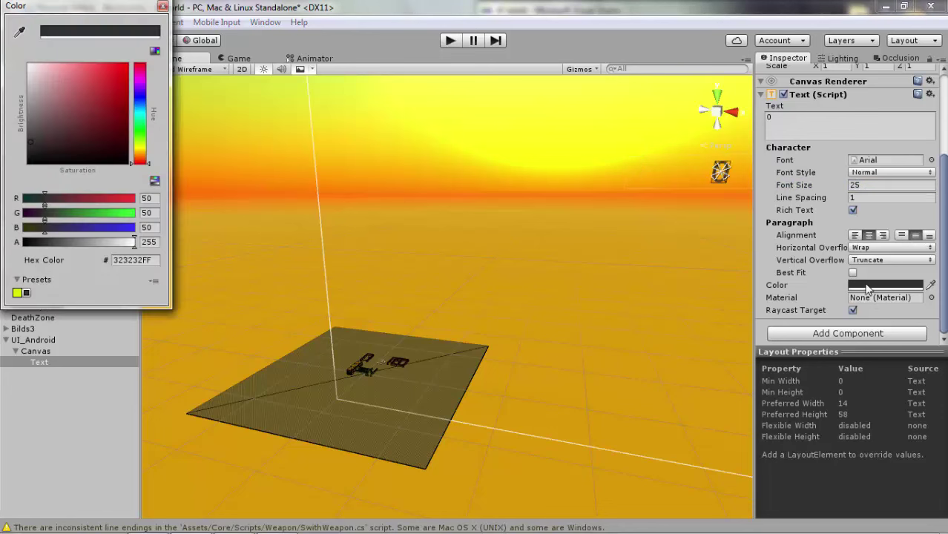
pyautogui.moveTo(143, 146)
pyautogui.mouseDown()
pyautogui.moveTo(144, 50)
pyautogui.moveTo(154, 61)
pyautogui.mouseUp()
pyautogui.click(162, 6)
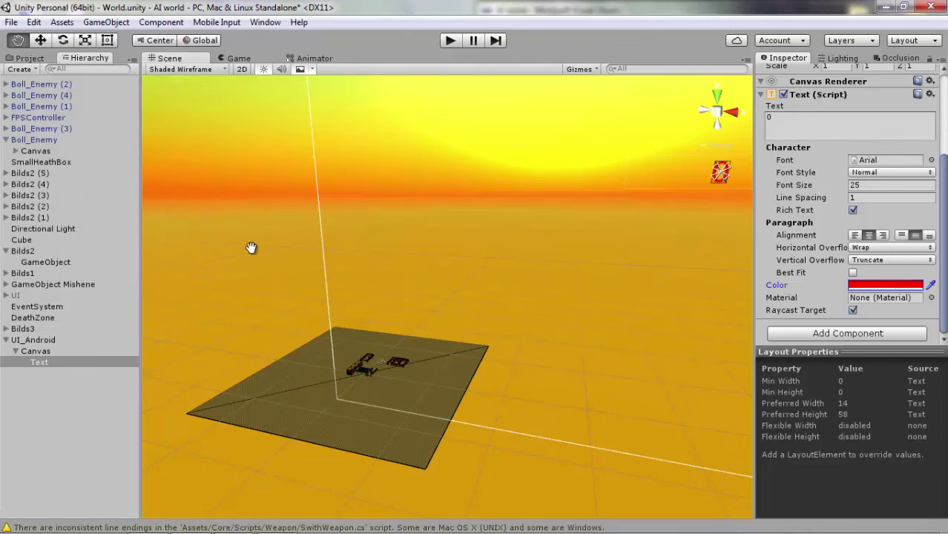
# Move the red text to the left with the Move tool (W)
pyautogui.moveTo(251, 248); pyautogui.dragTo(567, 253, button='right')
pyautogui.press('w')
pyautogui.moveTo(610, 205)
pyautogui.mouseDown()
pyautogui.moveTo(337, 275)
pyautogui.moveTo(292, 249)
pyautogui.mouseUp()
# Move the 0 text down and anchor it to the bottom-left preset
pyautogui.moveTo(273, 156); pyautogui.dragTo(398, 371)
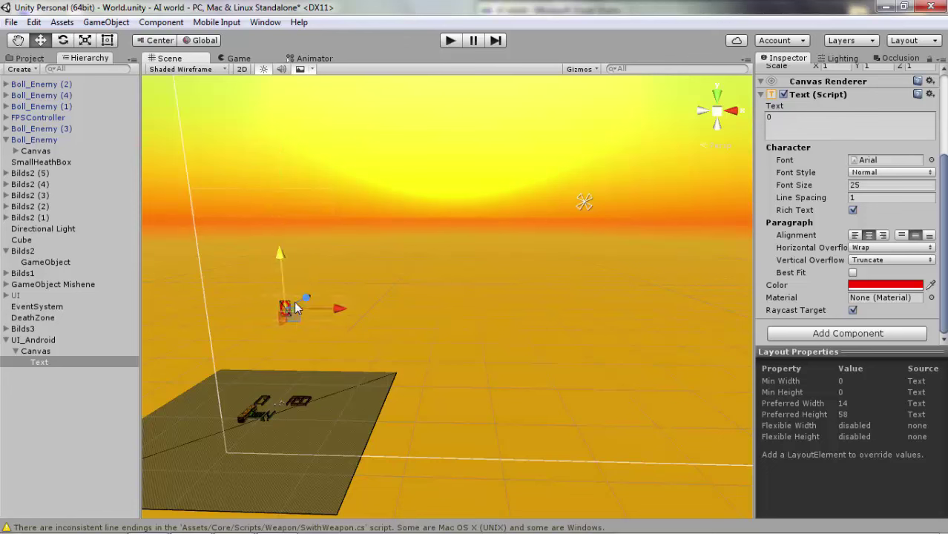
pyautogui.scroll(5, 827, 236)
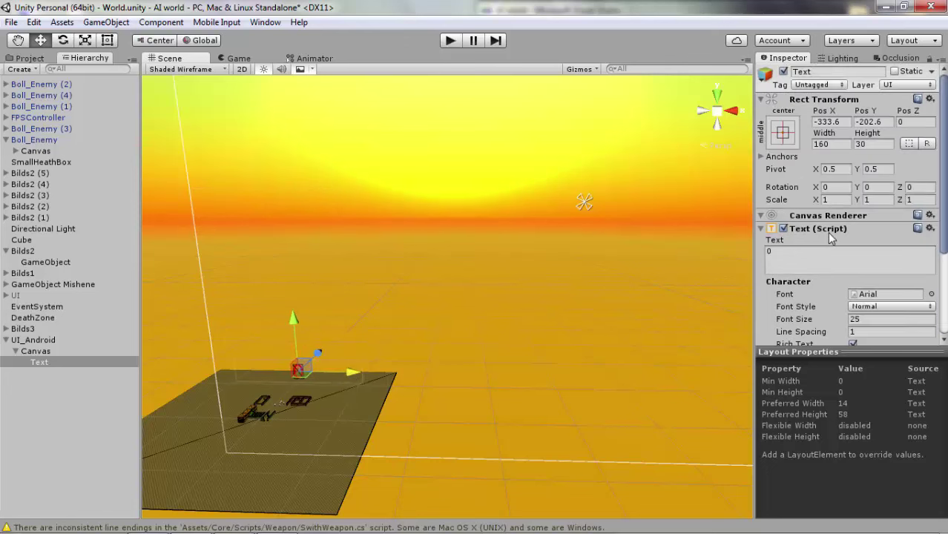
pyautogui.click(786, 138)
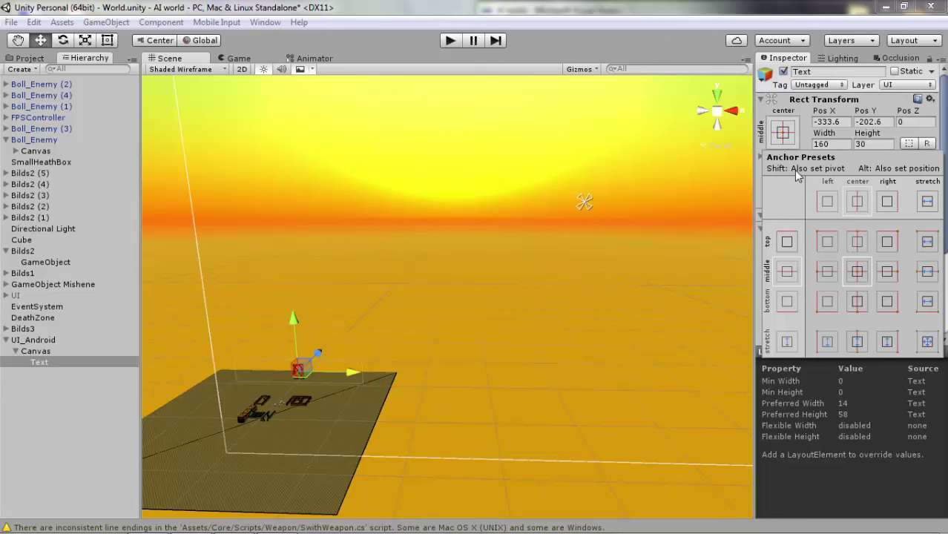
pyautogui.click(832, 305)
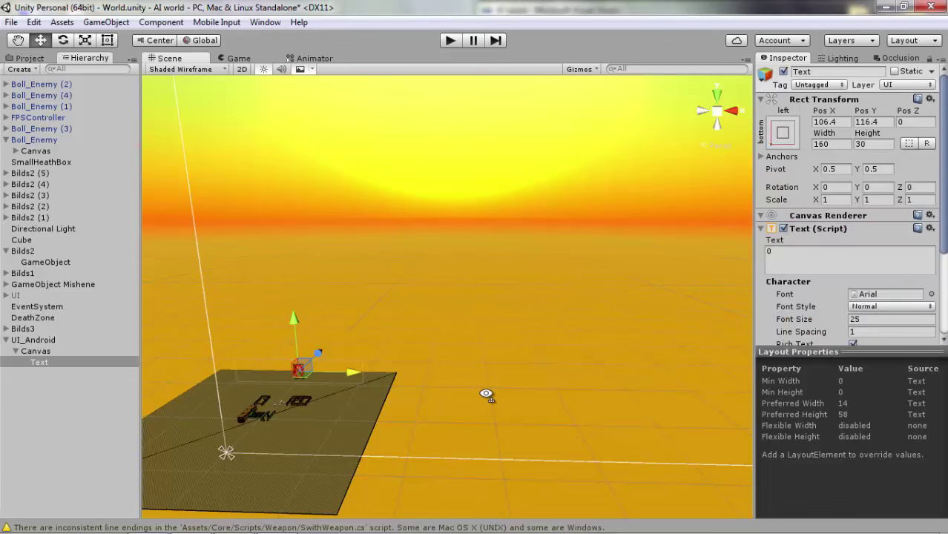
# Duplicate the text and move the copy down, then delete that Text (1) copy
pyautogui.keyDown('alt'); pyautogui.moveTo(487, 394); pyautogui.dragTo(464, 396); pyautogui.keyUp('alt')
pyautogui.hotkey('ctrl', 'd')
pyautogui.moveTo(348, 314); pyautogui.dragTo(352, 355)
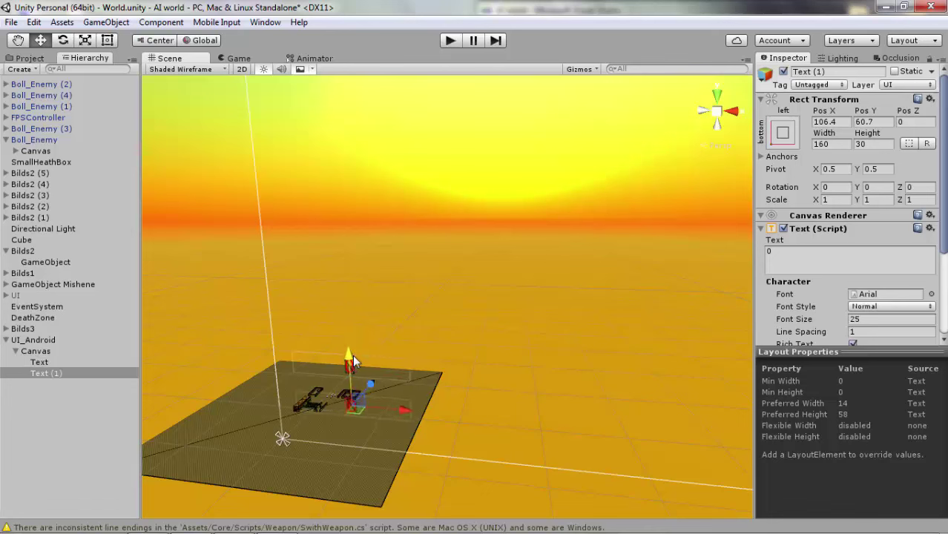
pyautogui.click(49, 363)
pyautogui.click(834, 71)
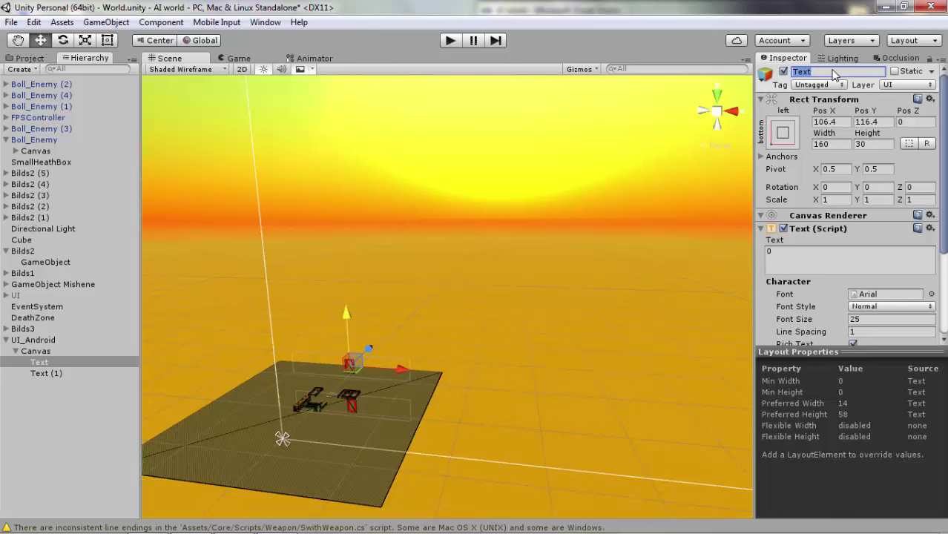
pyautogui.click(49, 374)
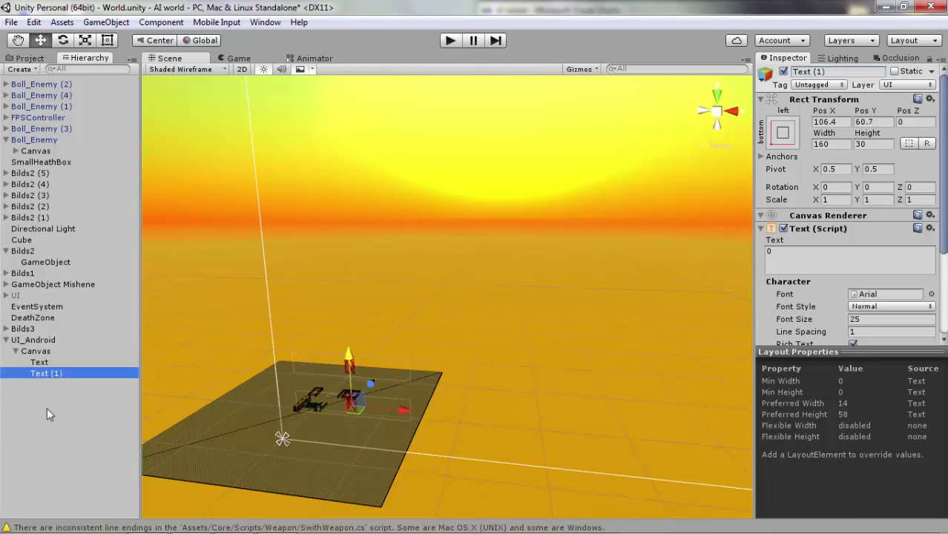
pyautogui.press('Delete')
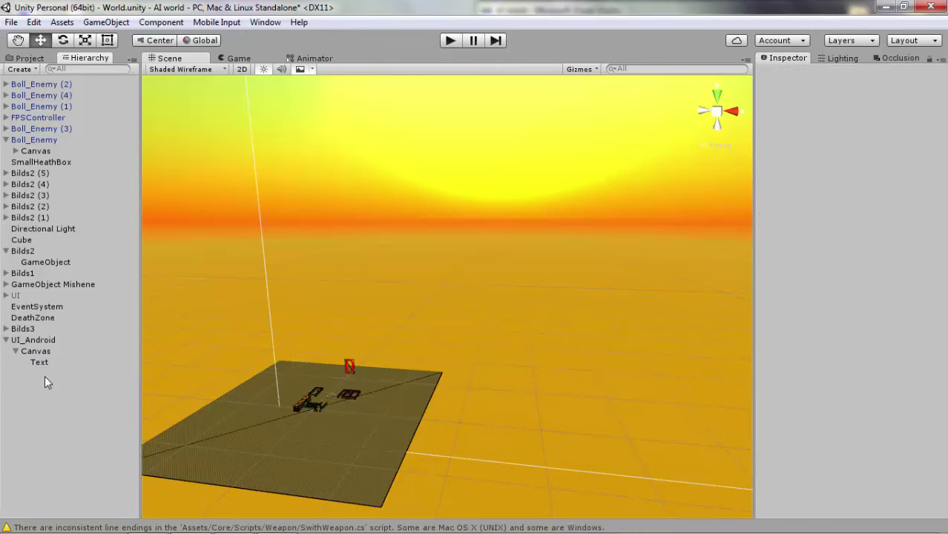
# Duplicate the original text again and slide the new copy sideways along X
pyautogui.click(34, 362)
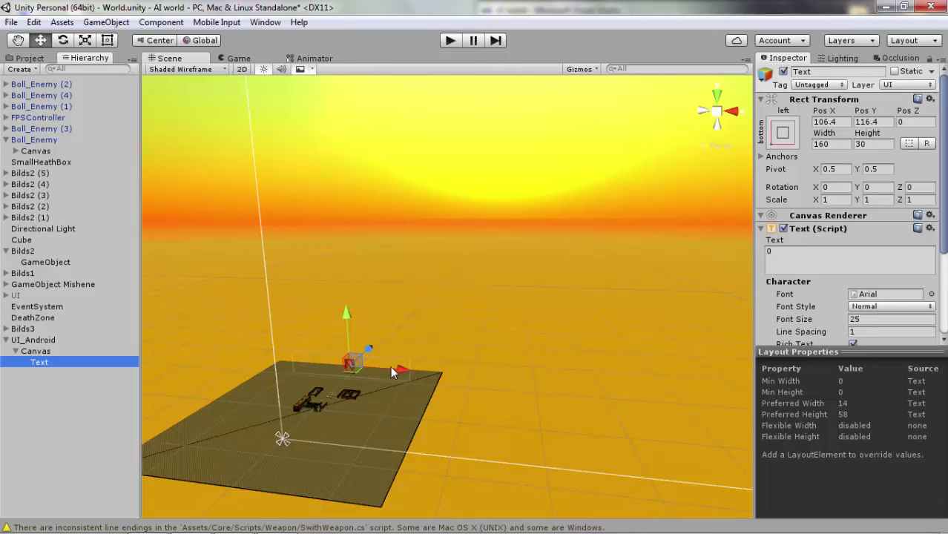
pyautogui.hotkey('ctrl', 'd')
pyautogui.moveTo(400, 369)
pyautogui.mouseDown()
pyautogui.moveTo(430, 376)
pyautogui.moveTo(363, 379)
pyautogui.mouseUp()
# Change Text (1) to read 'HP:' and play-test the game to check the display
pyautogui.click(830, 263)
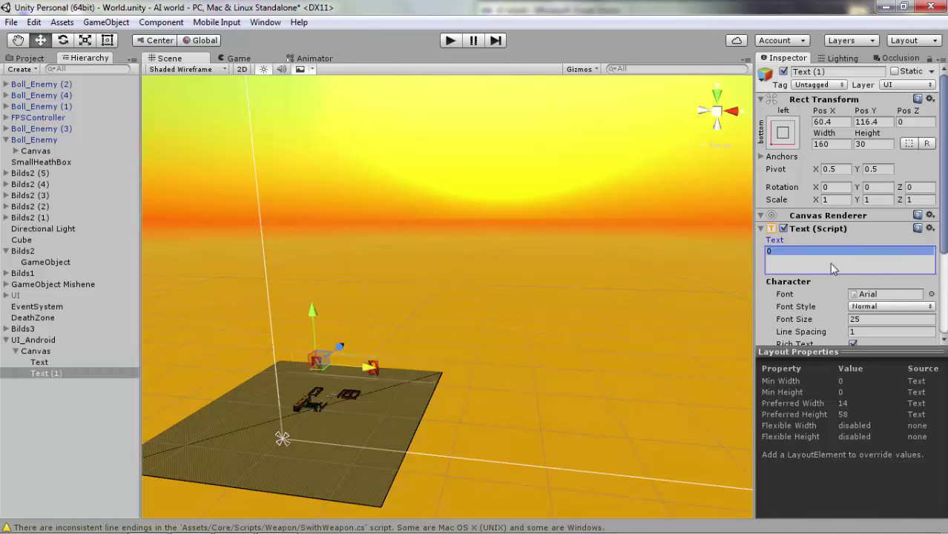
pyautogui.write('HP')
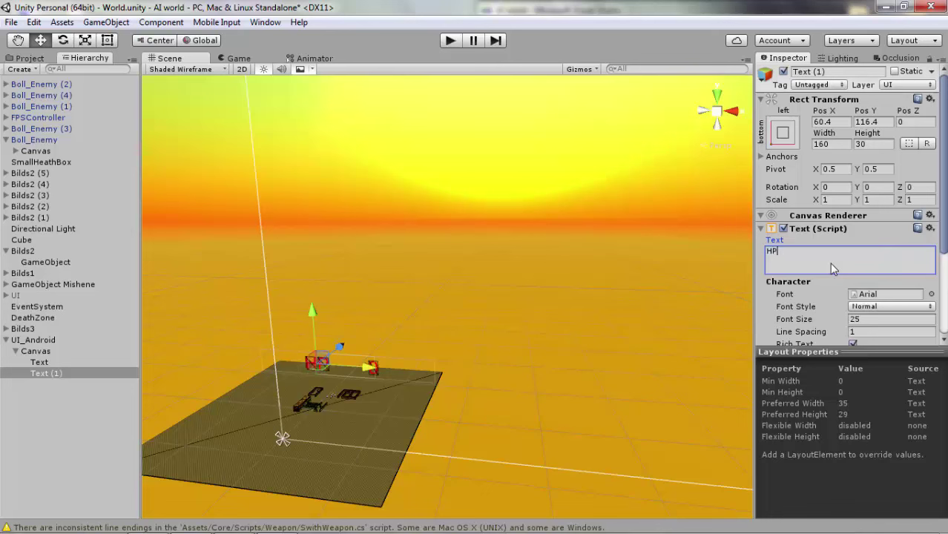
pyautogui.write(':')
pyautogui.moveTo(364, 368); pyautogui.dragTo(379, 373)
pyautogui.click(448, 42)
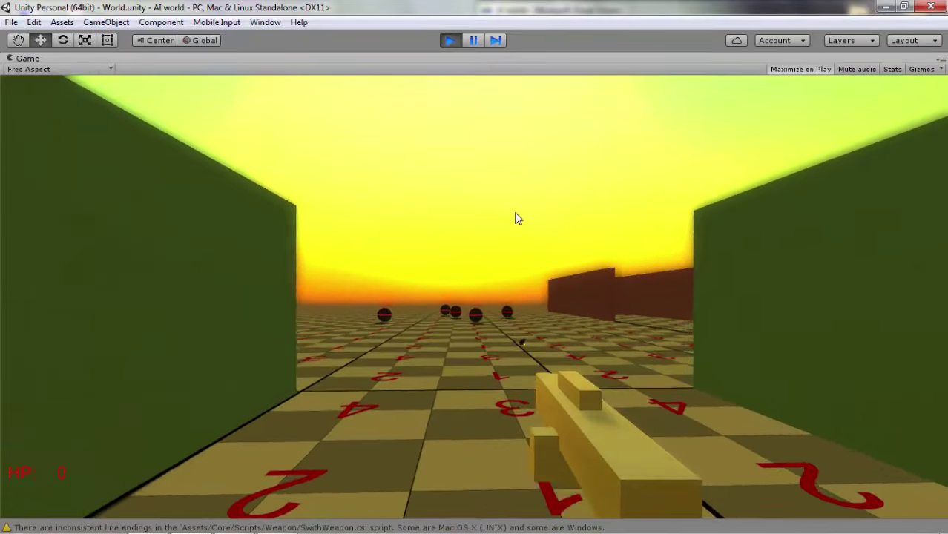
pyautogui.hotkey('ctrl', 'p')
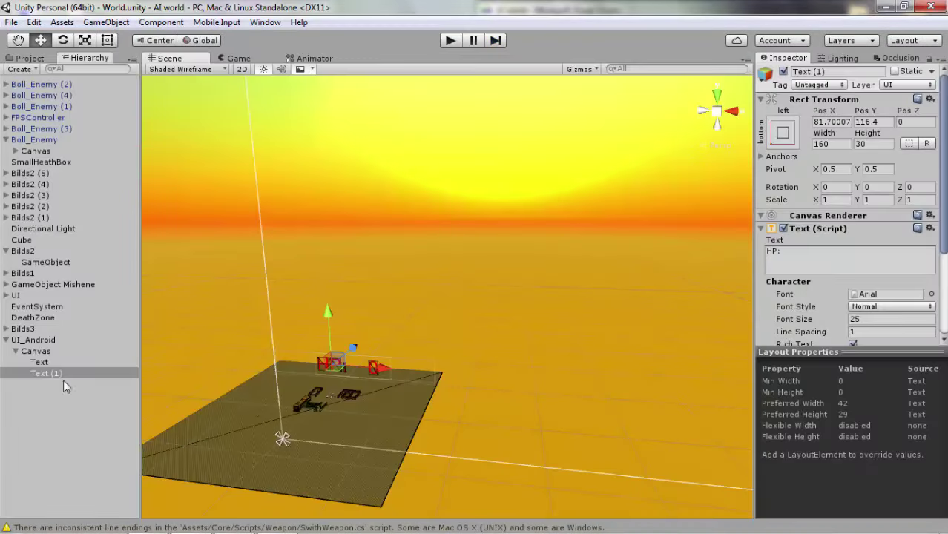
# Align the HP: label and the 0 text along X, moving 0 to X 154.5
pyautogui.keyDown('shift'); pyautogui.click(41, 363); pyautogui.keyUp('shift')
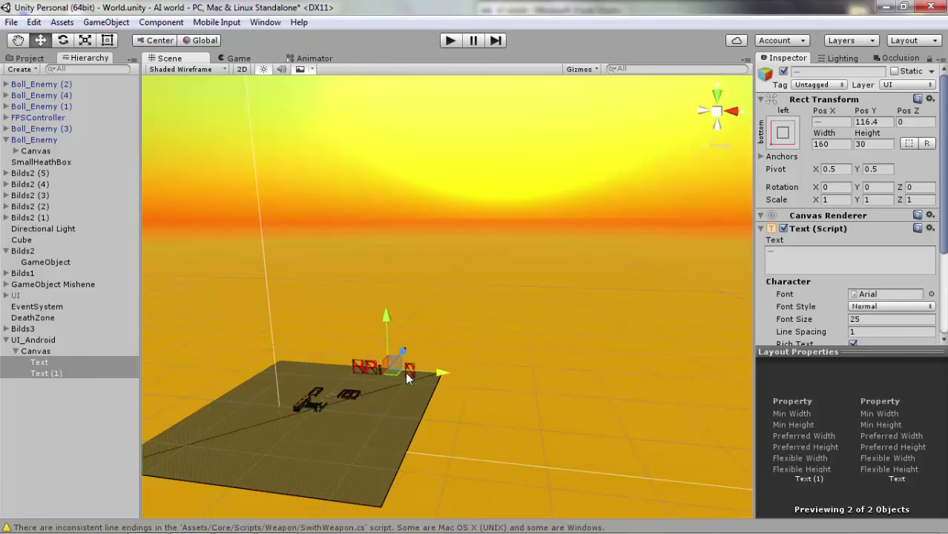
pyautogui.click(72, 385)
pyautogui.click(46, 373)
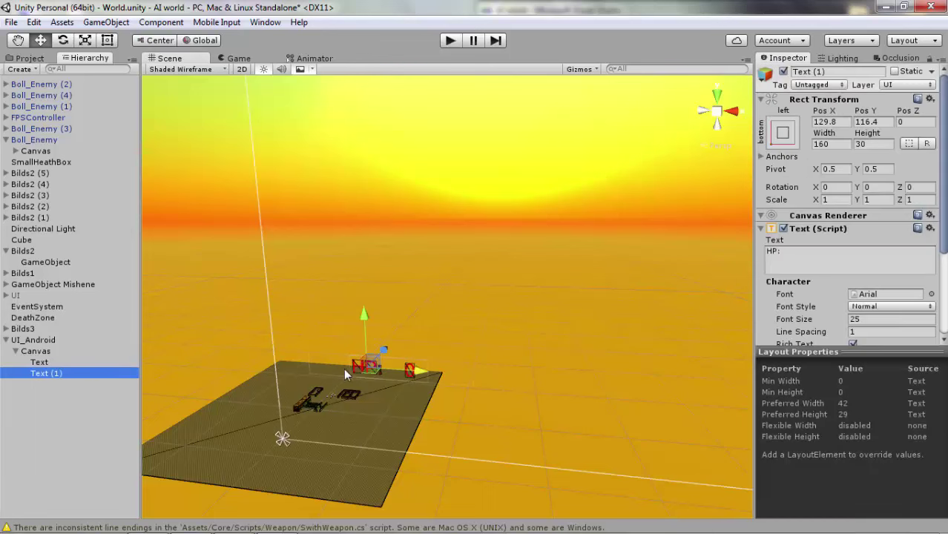
pyautogui.moveTo(413, 372)
pyautogui.mouseDown()
pyautogui.moveTo(424, 379)
pyautogui.moveTo(403, 372)
pyautogui.mouseUp()
pyautogui.click(41, 373)
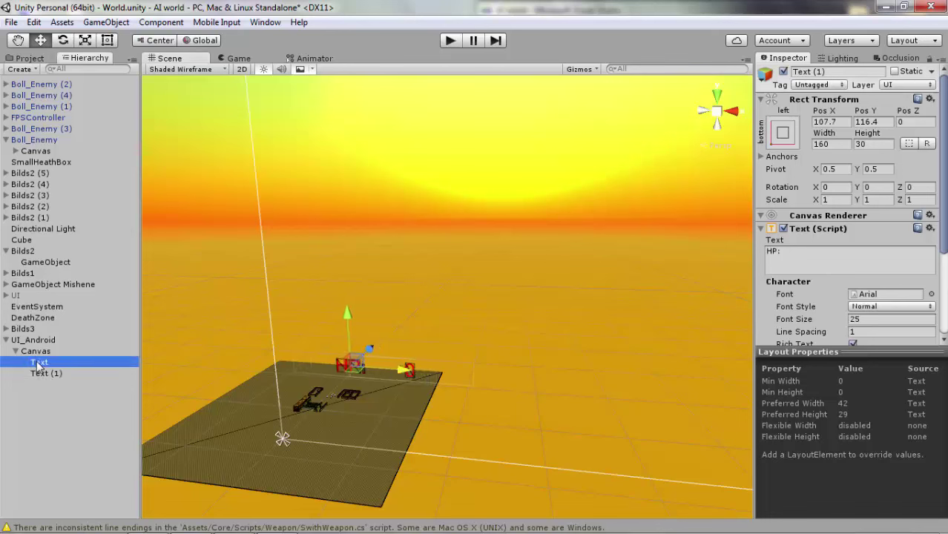
pyautogui.click(37, 363)
pyautogui.moveTo(446, 372); pyautogui.dragTo(423, 375)
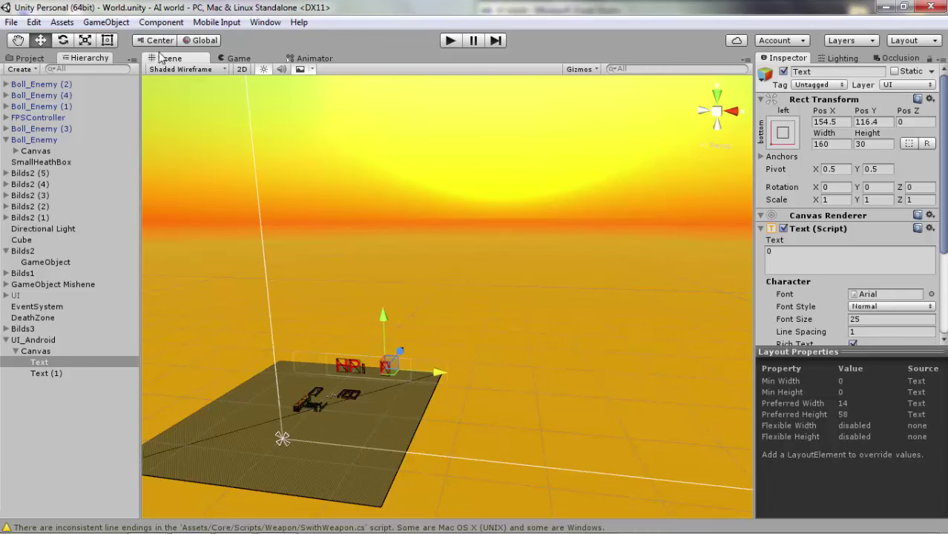
pyautogui.moveTo(578, 281); pyautogui.dragTo(505, 290, button='right')
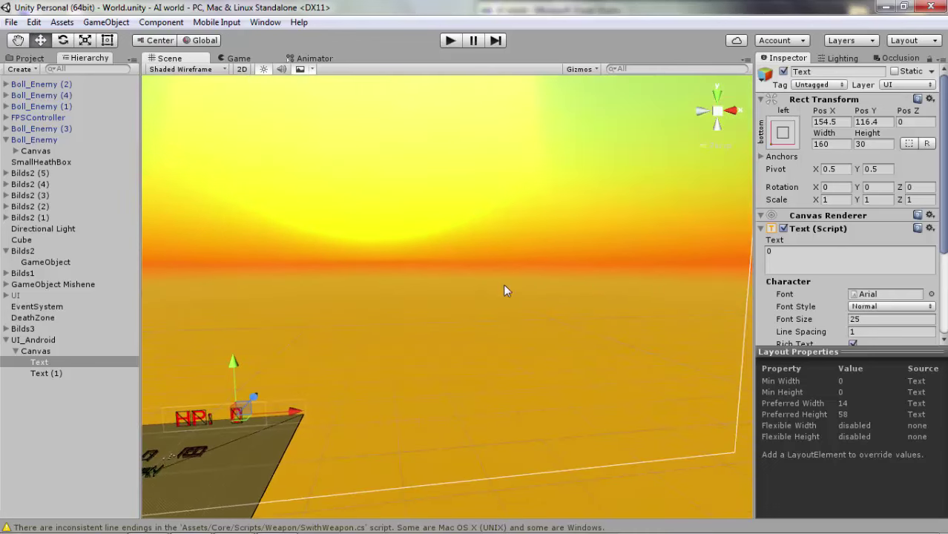
# Add a UI Image element under the Canvas
pyautogui.click(37, 351)
pyautogui.rightClick(41, 352)
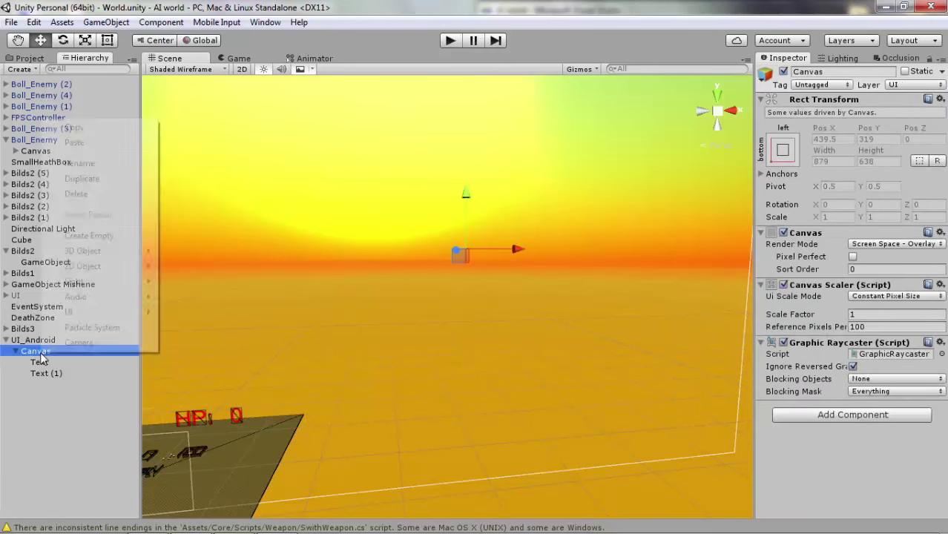
pyautogui.moveTo(112, 316)
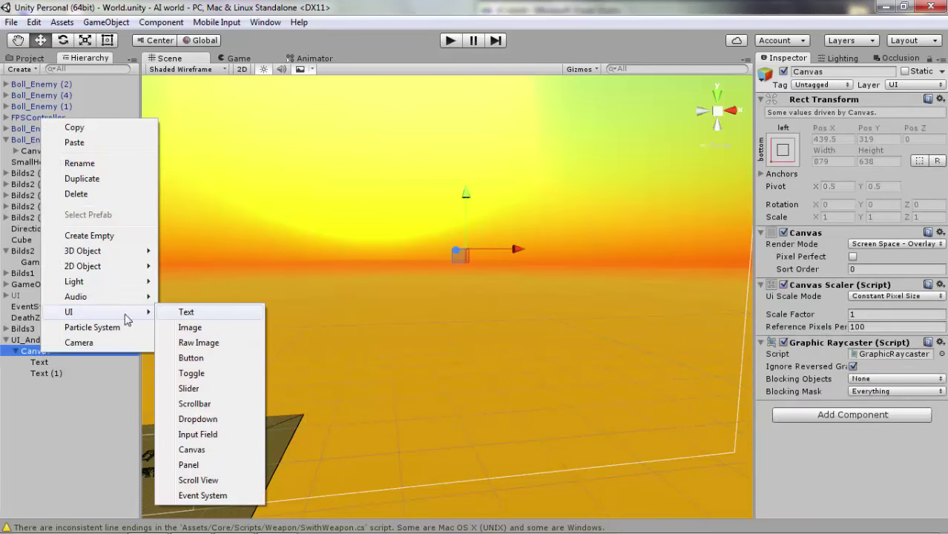
pyautogui.click(190, 328)
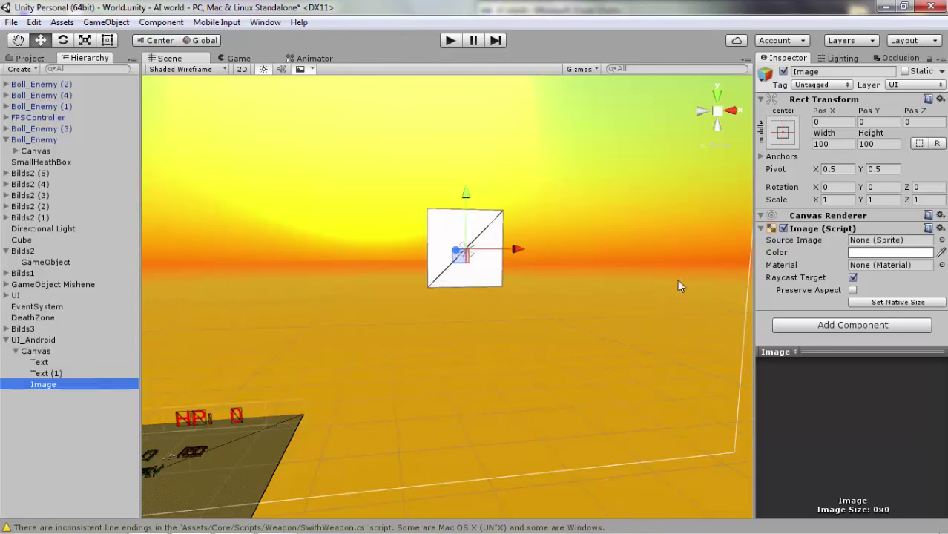
# Open the Core > Textures > UI folder in the Project panel
pyautogui.click(31, 58)
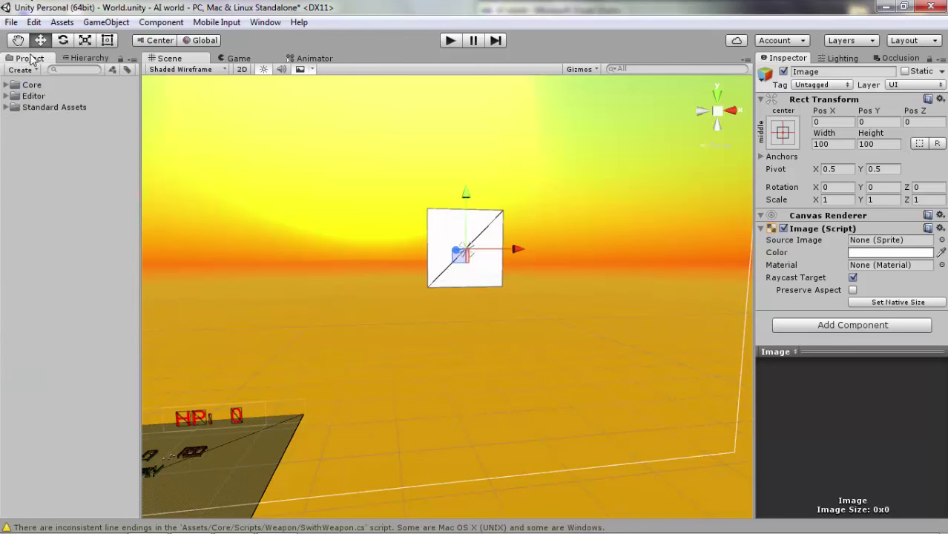
pyautogui.click(6, 85)
pyautogui.click(27, 150)
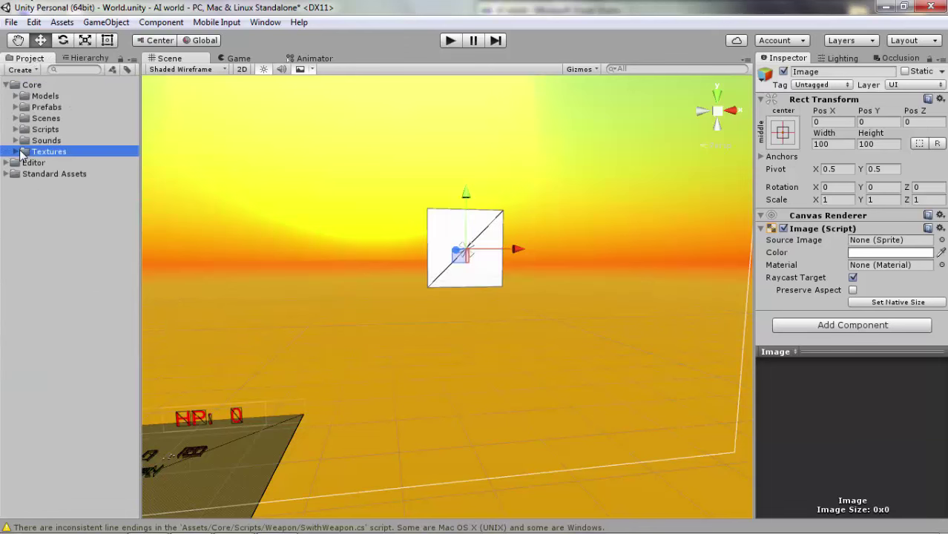
pyautogui.doubleClick(25, 151)
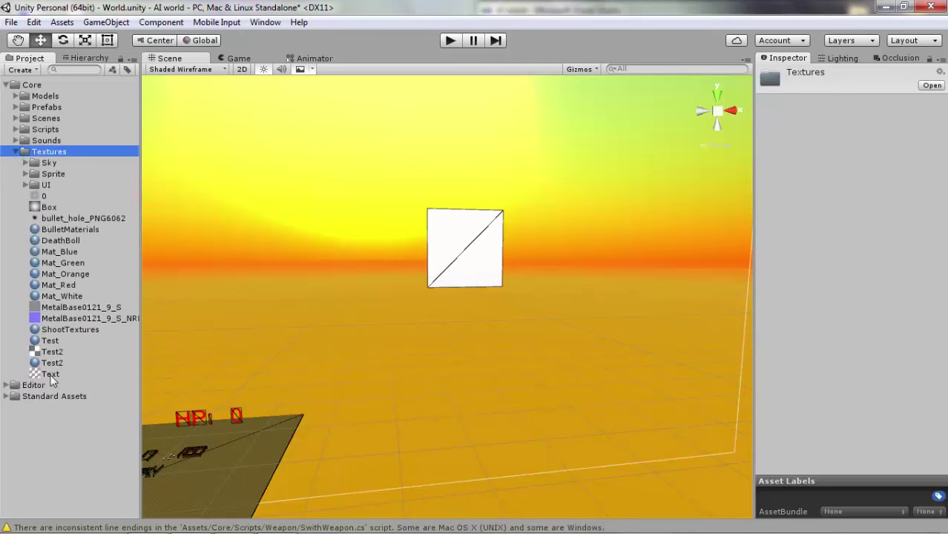
pyautogui.click(25, 184)
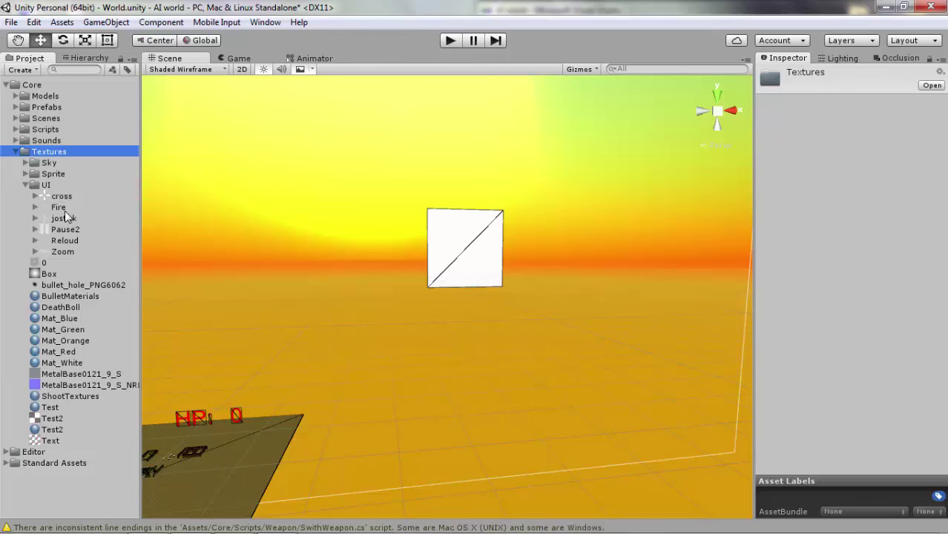
# Inspect the cross, jostick, Fire and remaining UI texture import settings
pyautogui.click(62, 198)
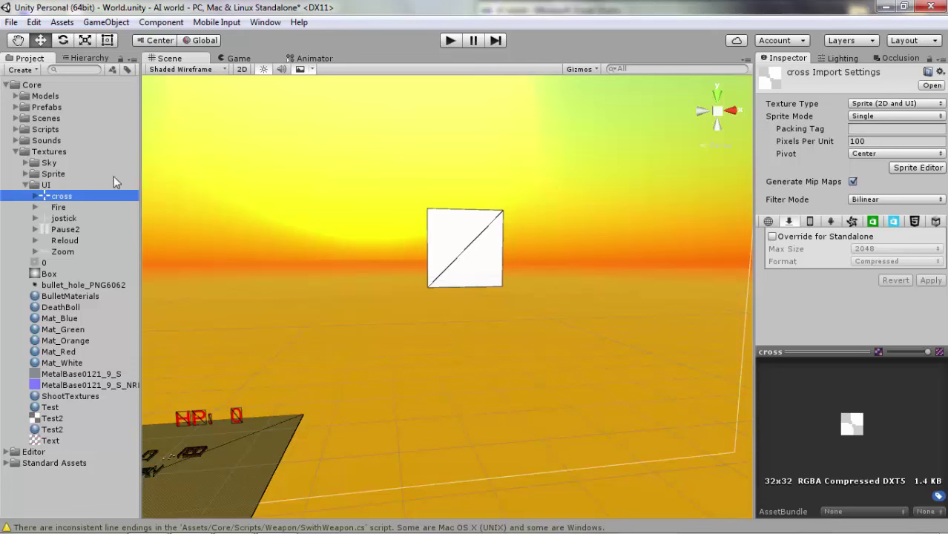
pyautogui.click(58, 218)
pyautogui.click(59, 207)
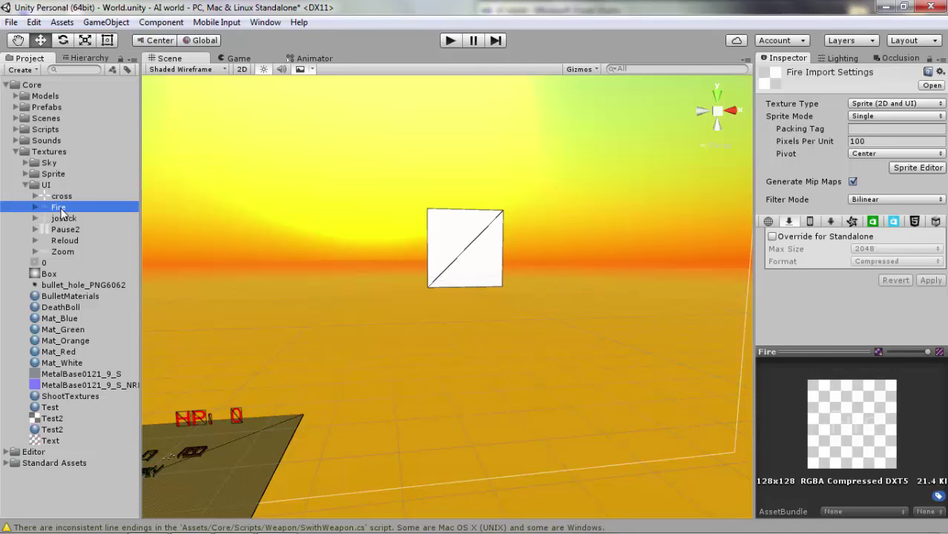
pyautogui.click(64, 218)
pyautogui.click(65, 229)
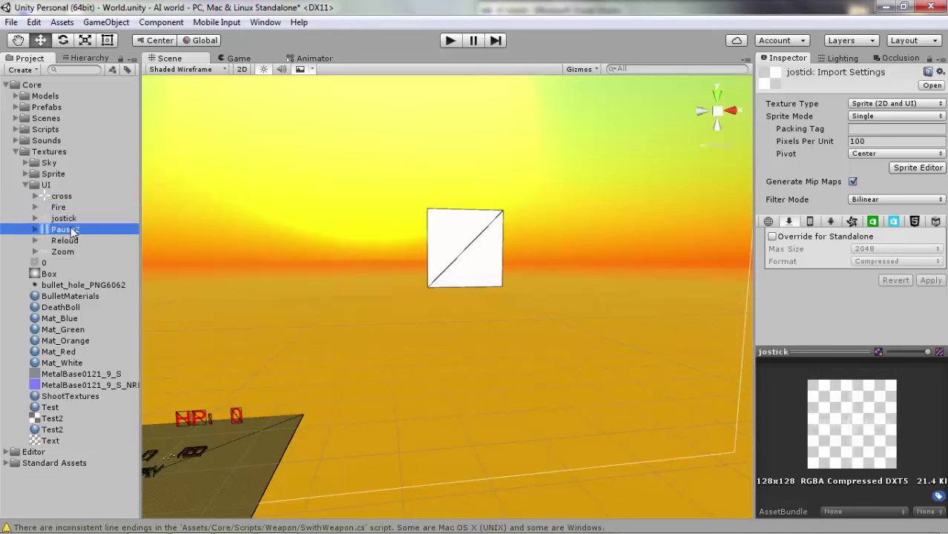
pyautogui.click(66, 240)
pyautogui.click(71, 252)
# Show the cross texture's PNG in Explorer, then close Explorer
pyautogui.click(59, 196)
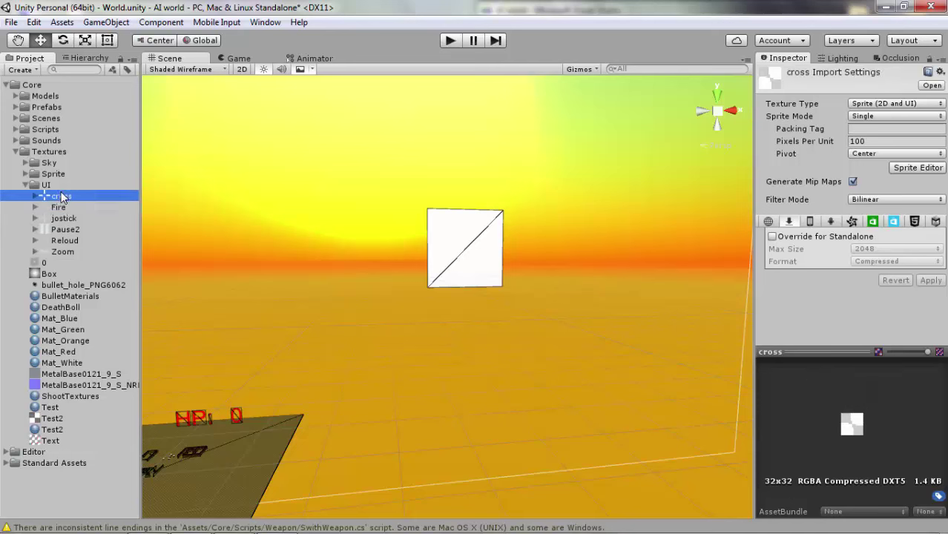
pyautogui.rightClick(62, 194)
pyautogui.moveTo(96, 200)
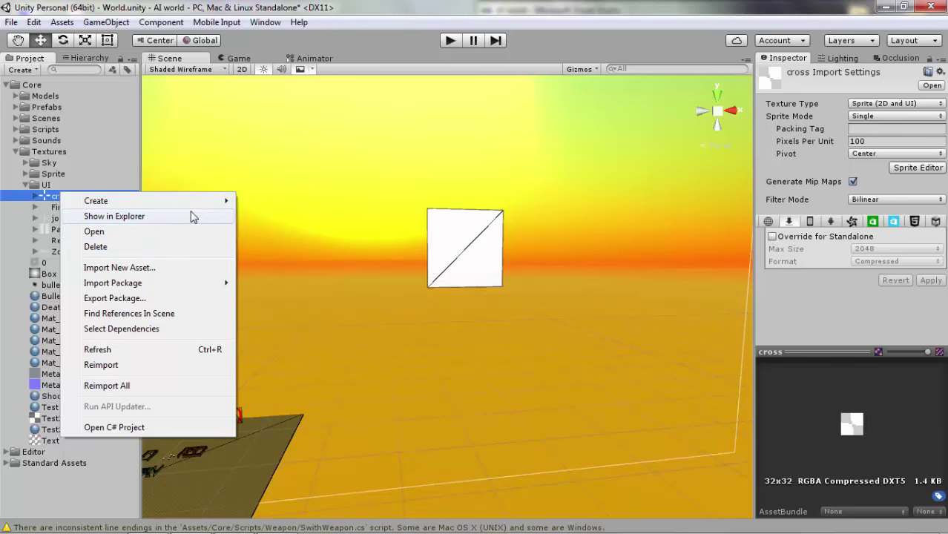
pyautogui.click(191, 216)
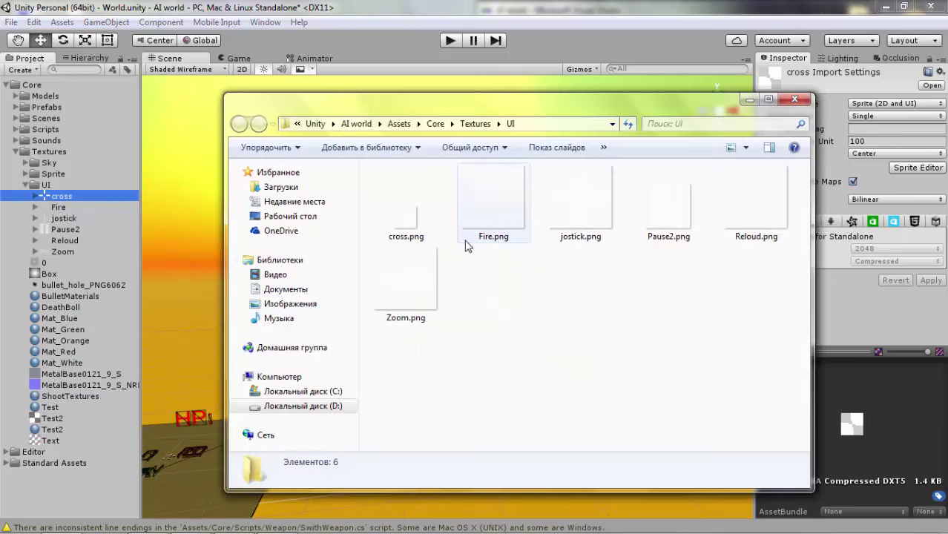
pyautogui.click(795, 101)
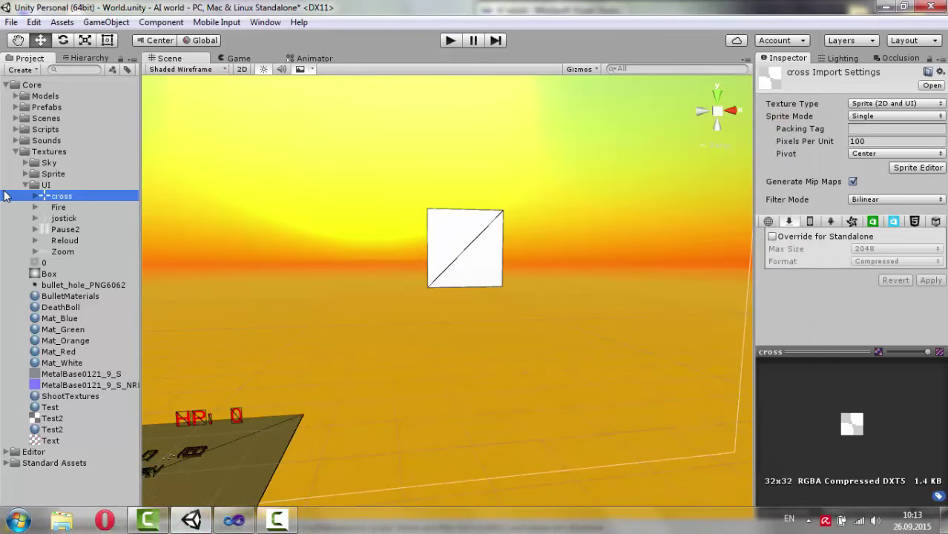
# Rename the Image under the UI_Android canvas to Crosholl
pyautogui.click(16, 151)
pyautogui.click(63, 58)
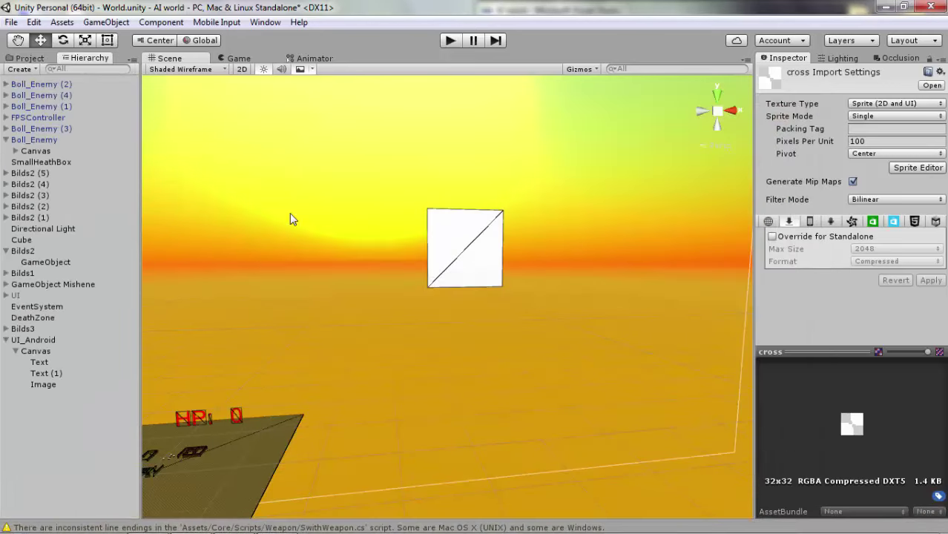
pyautogui.click(43, 385)
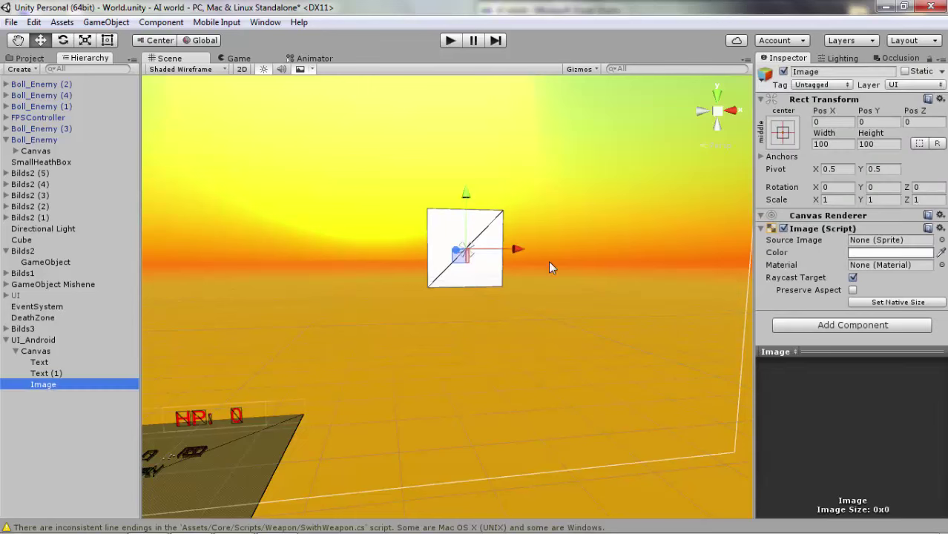
pyautogui.click(846, 72)
pyautogui.doubleClick(846, 74)
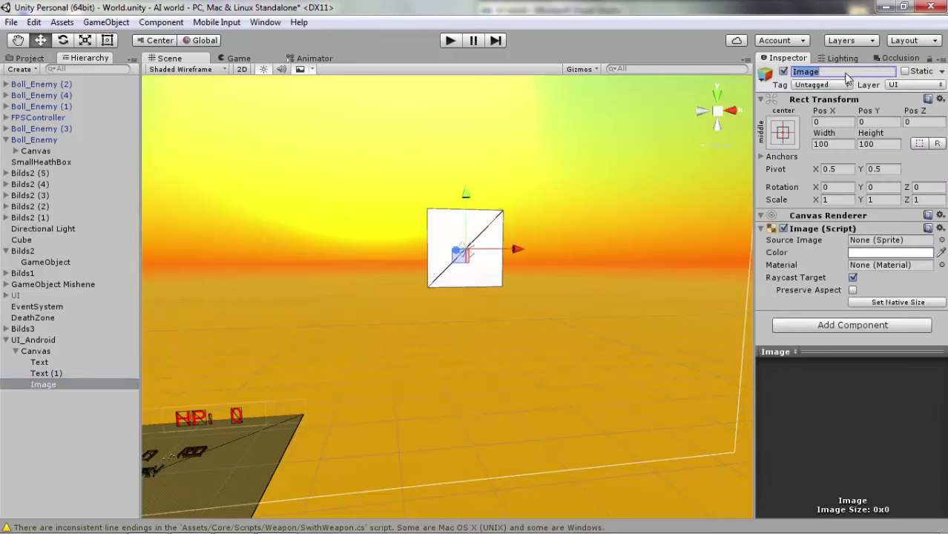
pyautogui.write('Crosho')
pyautogui.write('ll')
pyautogui.press('Return')
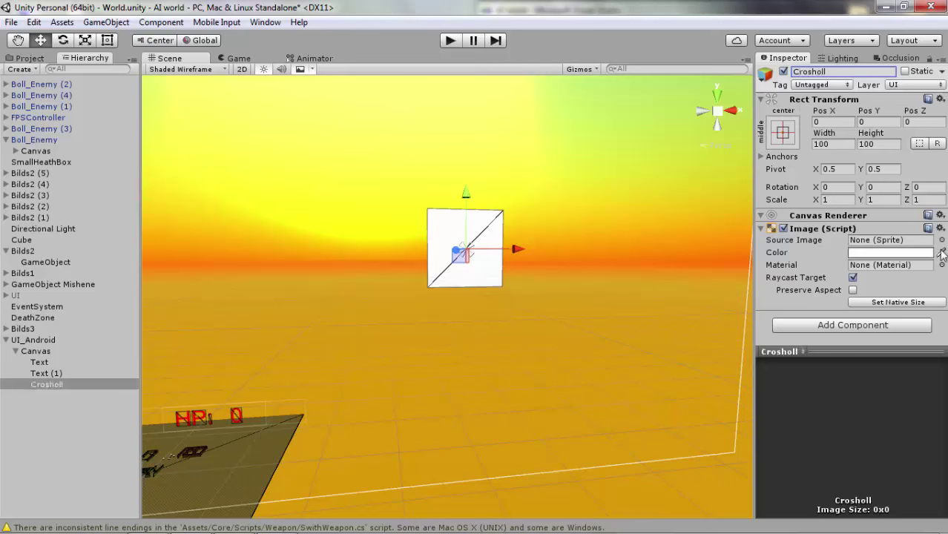
# Set Crosholl's Source Image to the cross sprite and play-test to see the crosshair
pyautogui.click(942, 241)
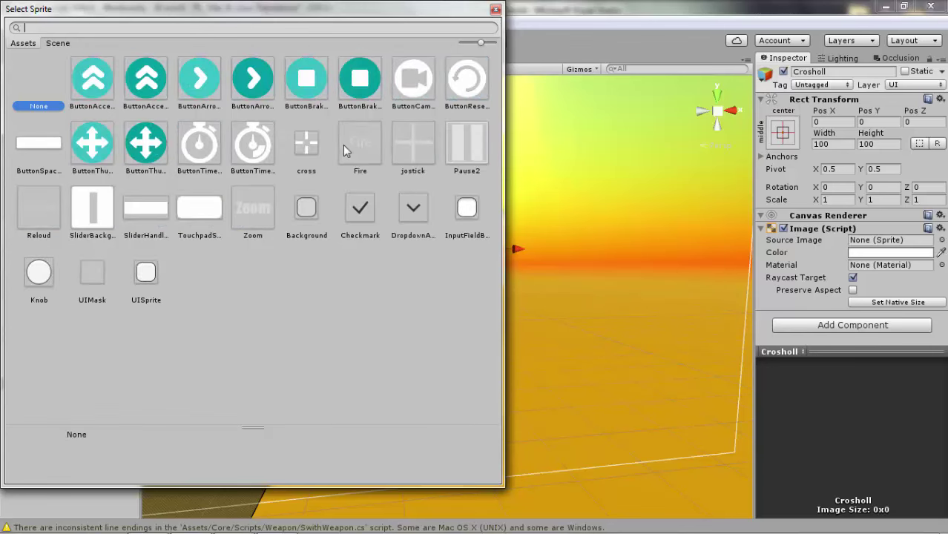
pyautogui.doubleClick(317, 144)
pyautogui.click(791, 141)
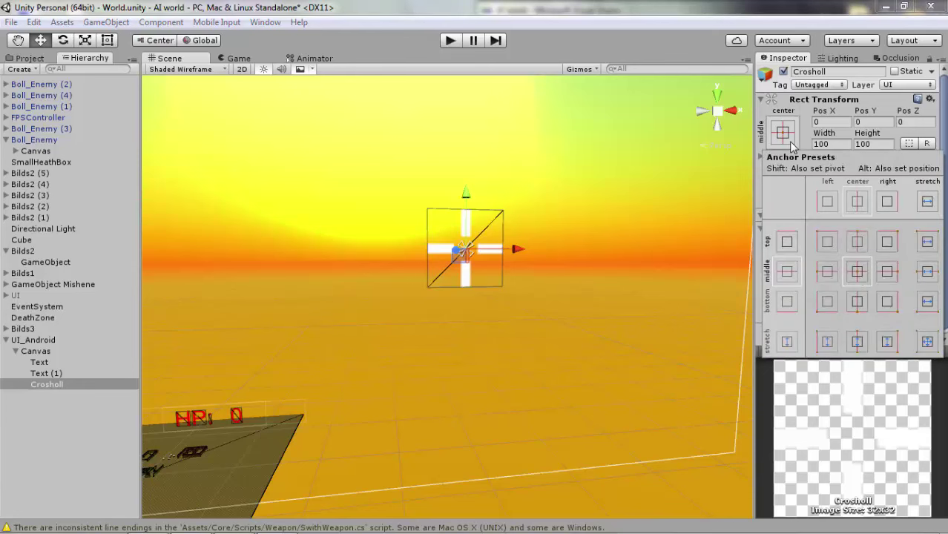
pyautogui.click(651, 280)
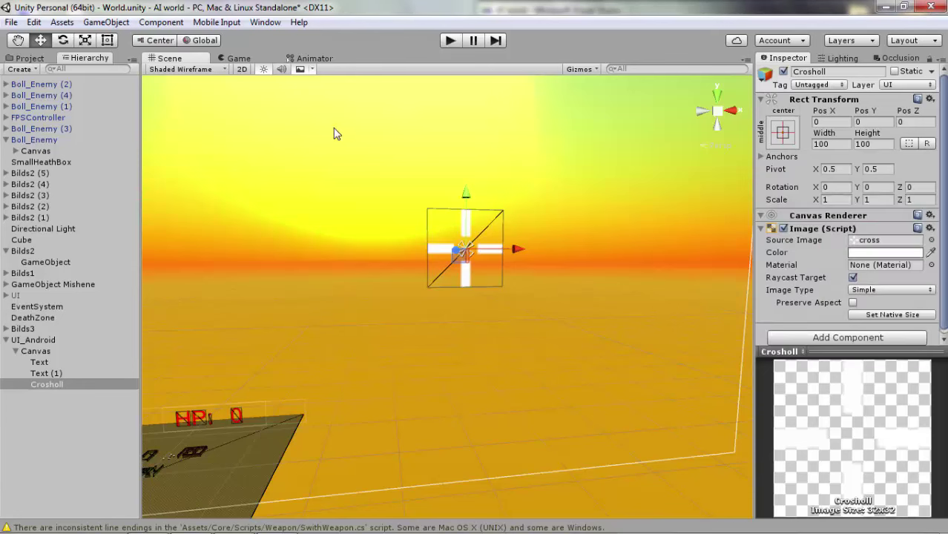
pyautogui.click(449, 41)
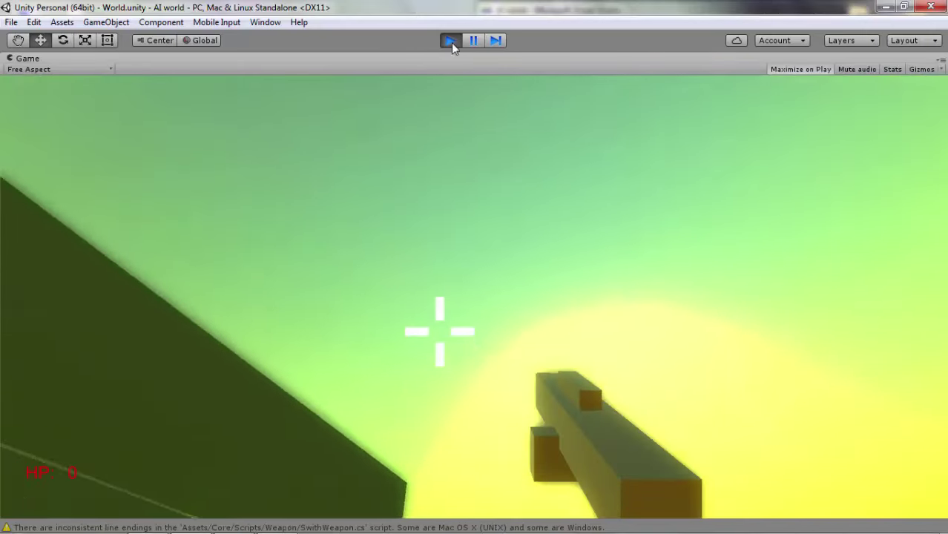
pyautogui.click(450, 42)
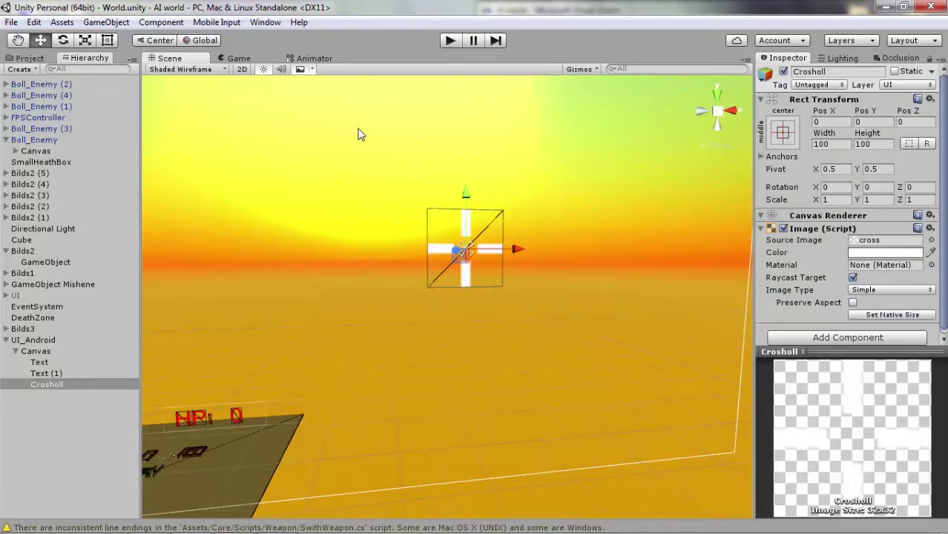
# Move Crosholl to Pos X 70.5, scale it to 0.25 on all axes, and play-test
pyautogui.moveTo(520, 253); pyautogui.dragTo(572, 252)
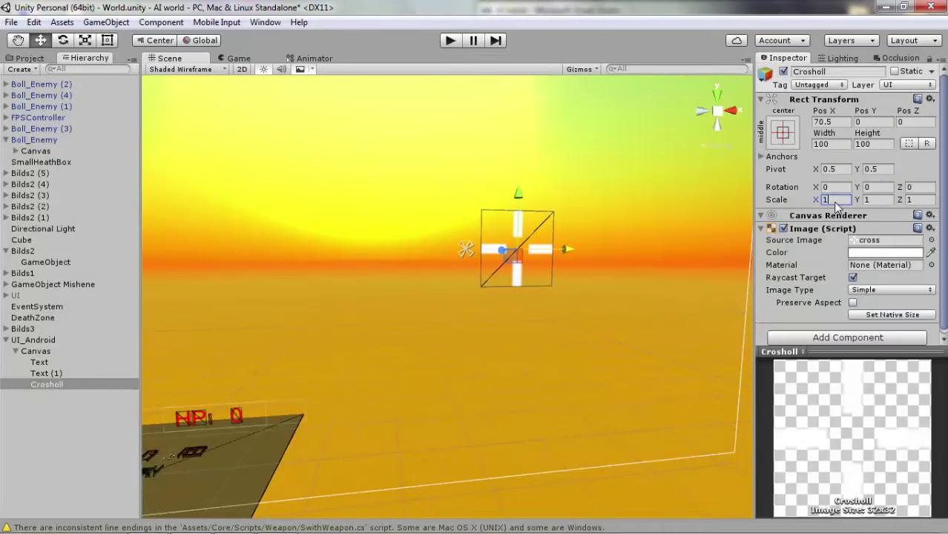
pyautogui.write('0.25')
pyautogui.press('Tab')
pyautogui.write('0.25')
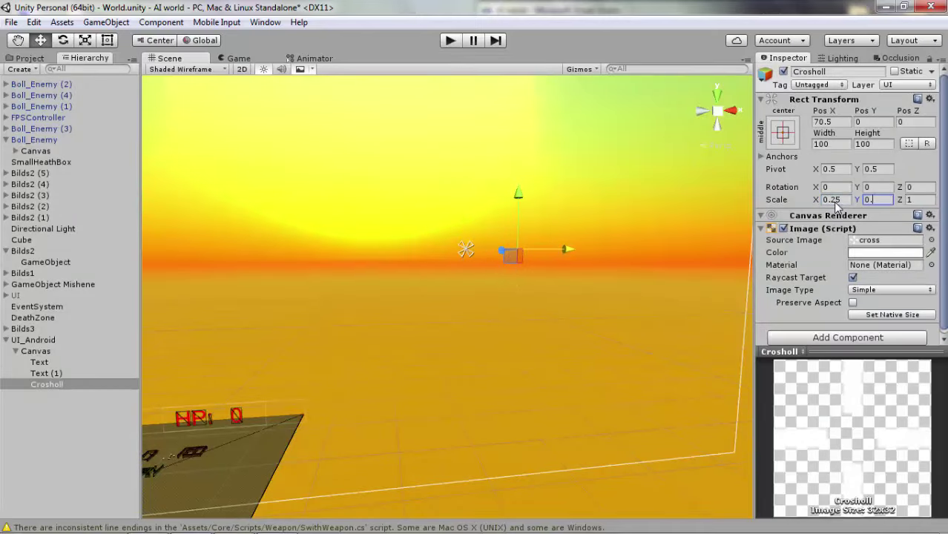
pyautogui.press('Tab')
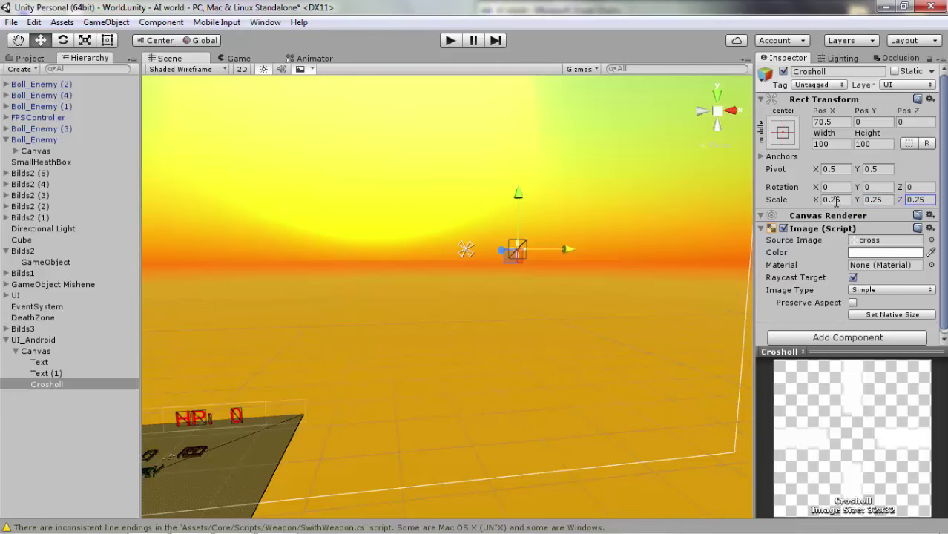
pyautogui.click(451, 40)
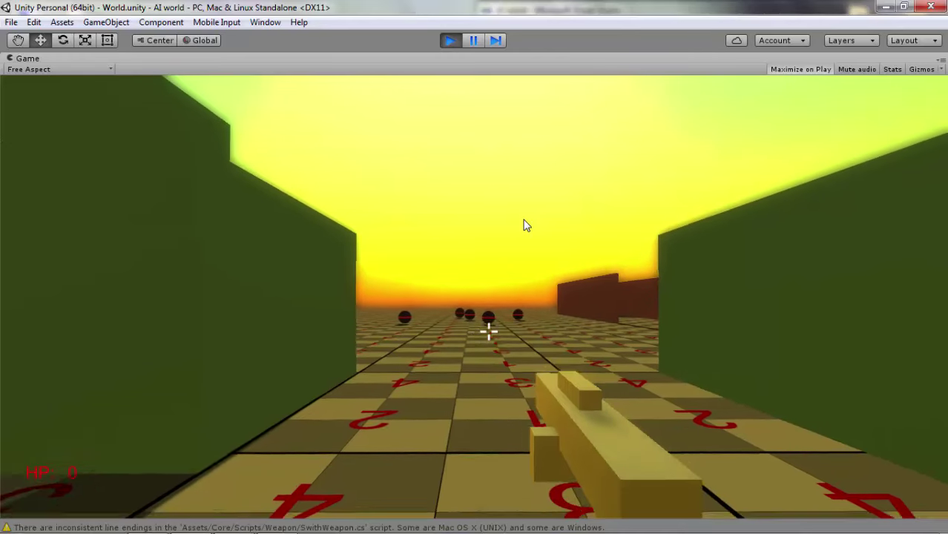
pyautogui.press('w')
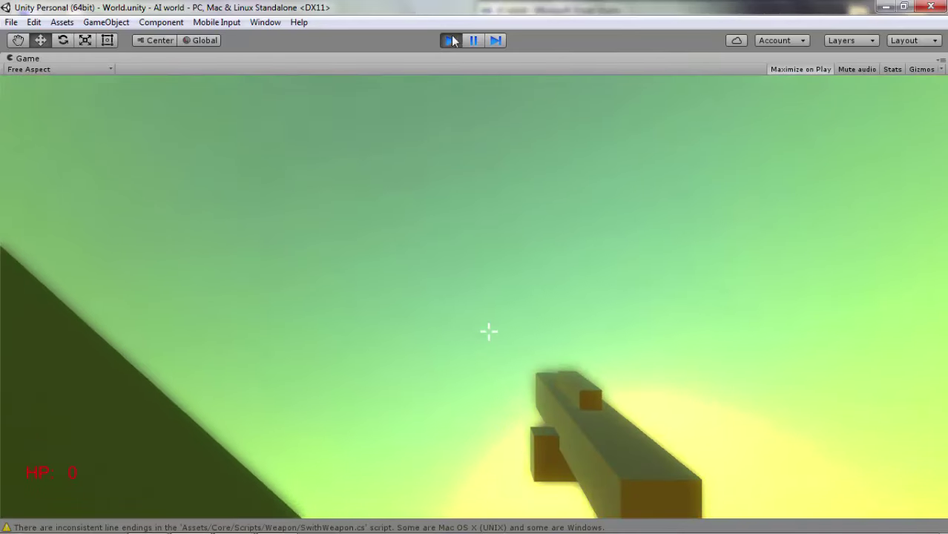
pyautogui.click(450, 41)
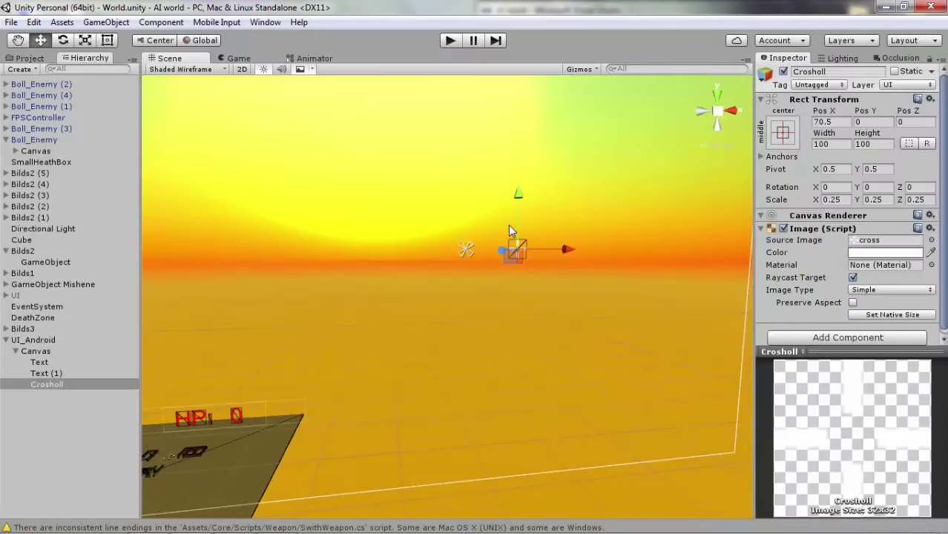
# Raise the crosshair to Pos Y 34.1, then settle at 26.8, testing by shooting spheres
pyautogui.moveTo(522, 214); pyautogui.dragTo(523, 186)
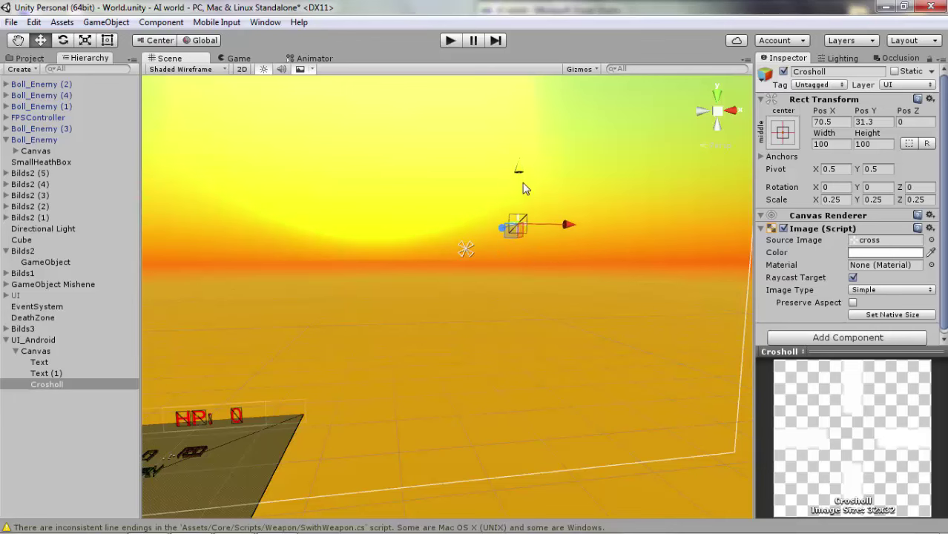
pyautogui.click(450, 41)
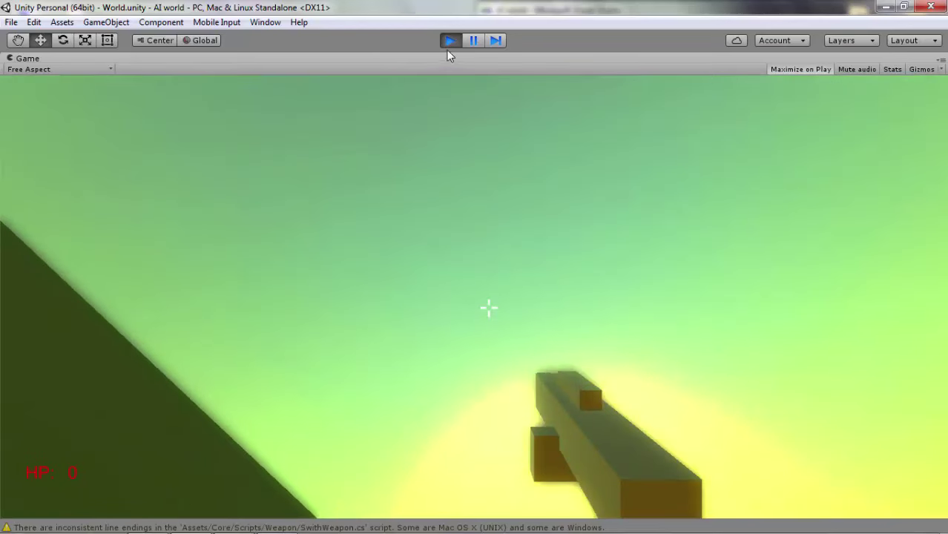
pyautogui.click(451, 41)
pyautogui.moveTo(521, 179); pyautogui.dragTo(520, 184)
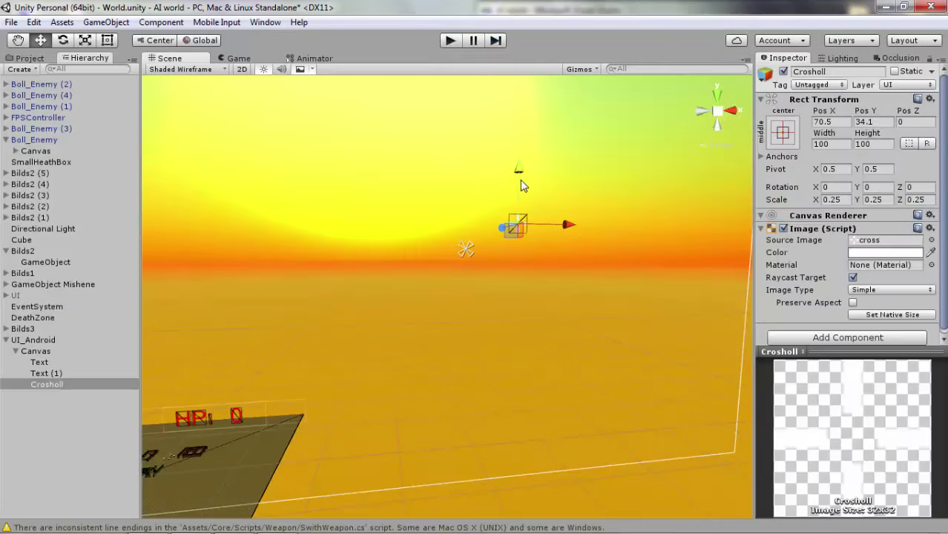
pyautogui.click(456, 43)
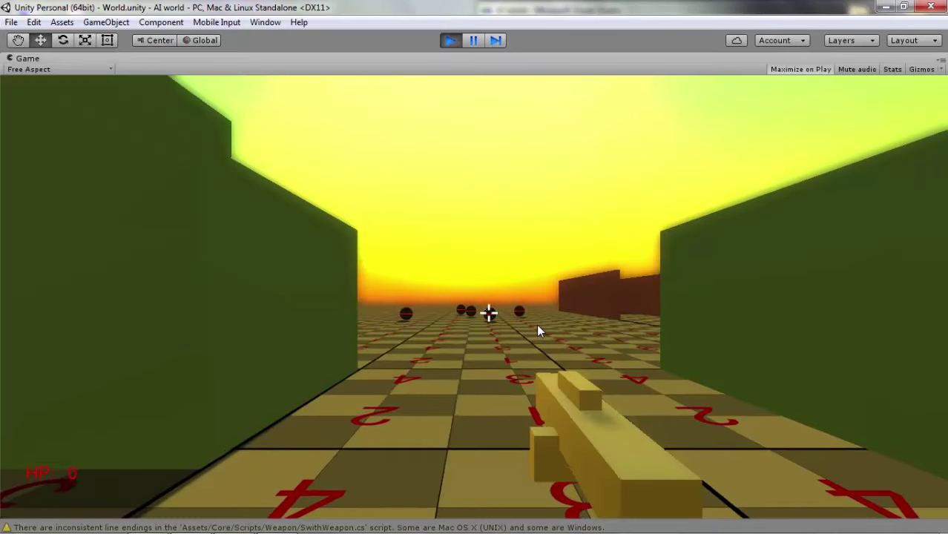
pyautogui.press('w')
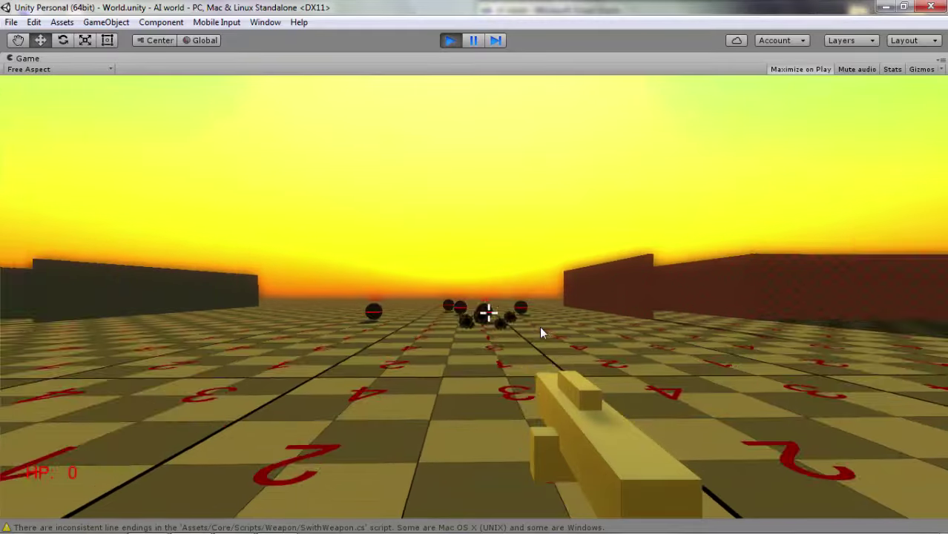
pyautogui.click(539, 326)
pyautogui.press('w')
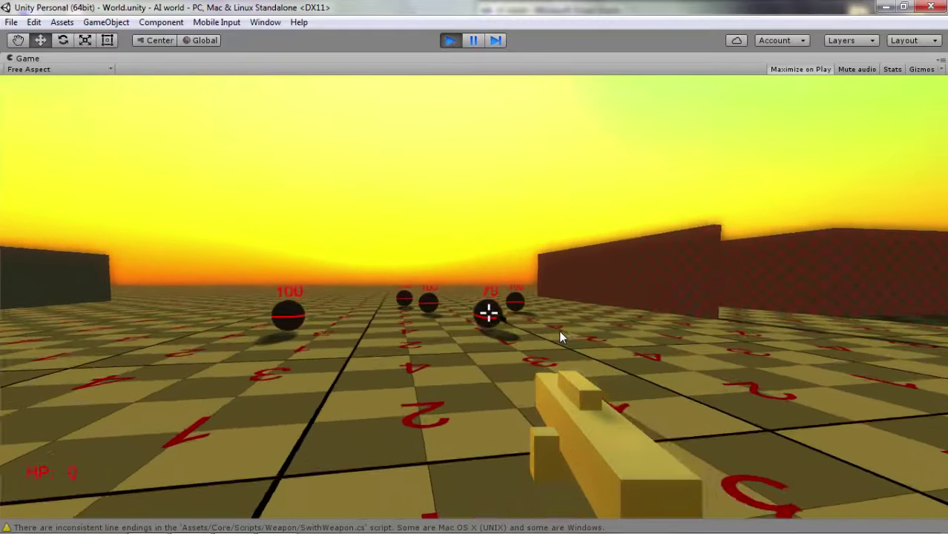
pyautogui.click(561, 332)
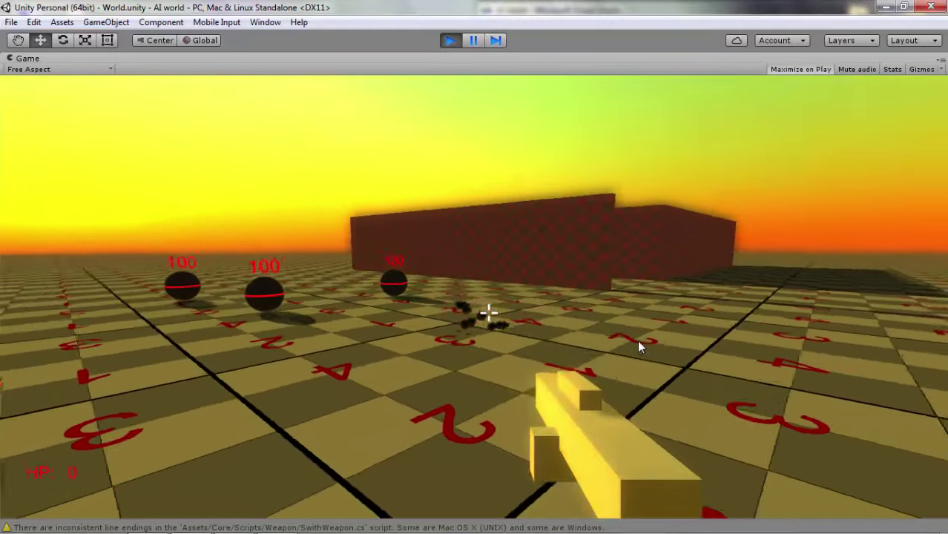
pyautogui.hotkey('ctrl', 'p')
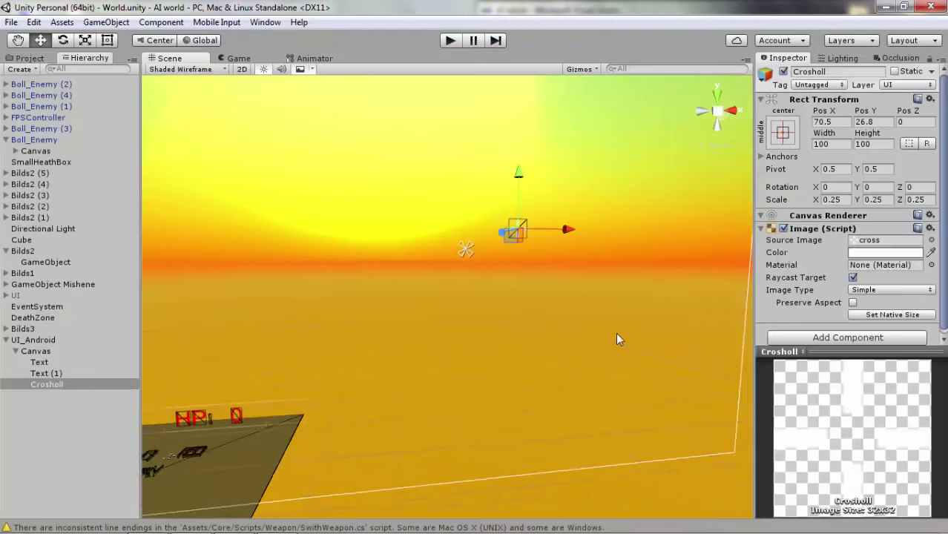
pyautogui.moveTo(616, 332)
pyautogui.keyDown('alt'); pyautogui.mouseDown()
pyautogui.moveTo(435, 362)
pyautogui.moveTo(634, 331)
pyautogui.mouseUp(); pyautogui.keyUp('alt')
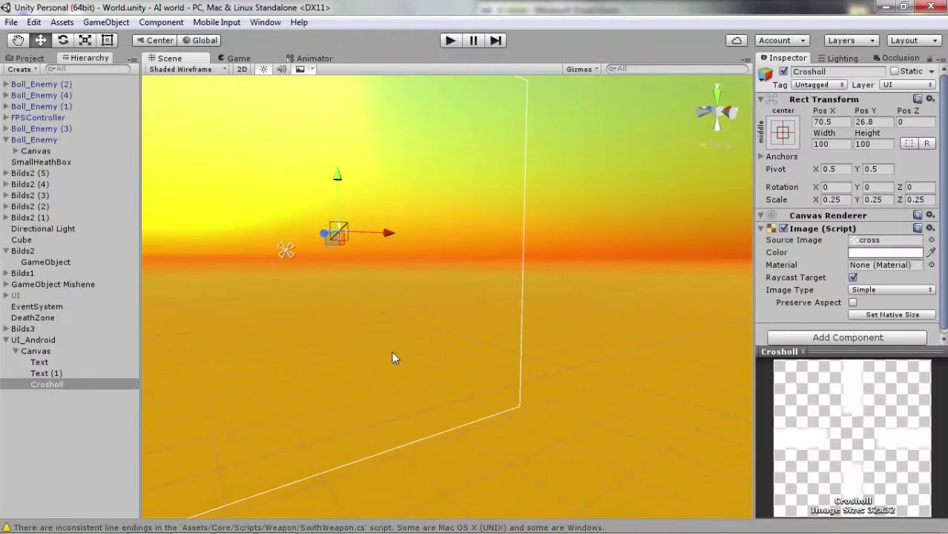
# Select both HP text objects, Text and Text (1), and reposition them upward
pyautogui.click(46, 373)
pyautogui.keyDown('alt'); pyautogui.moveTo(356, 394); pyautogui.dragTo(320, 357); pyautogui.keyUp('alt')
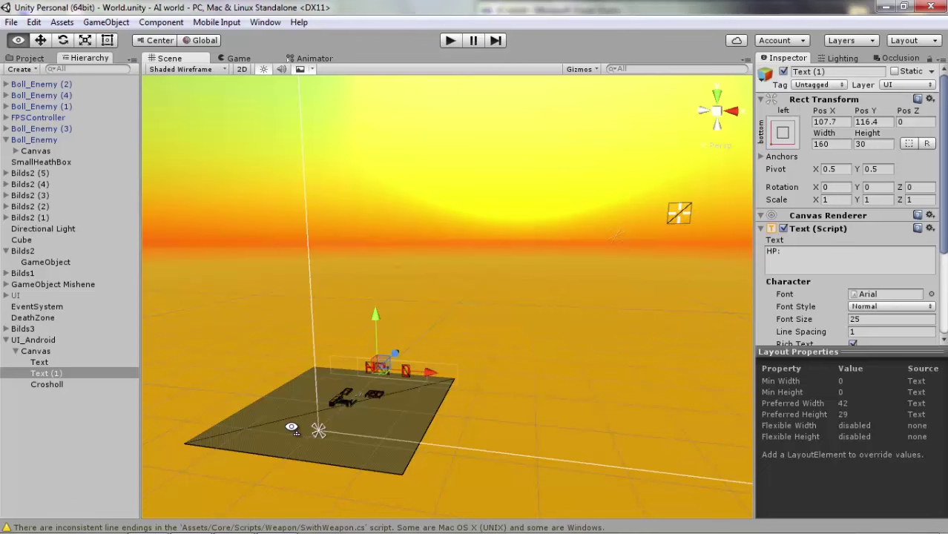
pyautogui.keyDown('ctrl'); pyautogui.click(39, 362); pyautogui.keyUp('ctrl')
pyautogui.moveTo(391, 315); pyautogui.dragTo(391, 222)
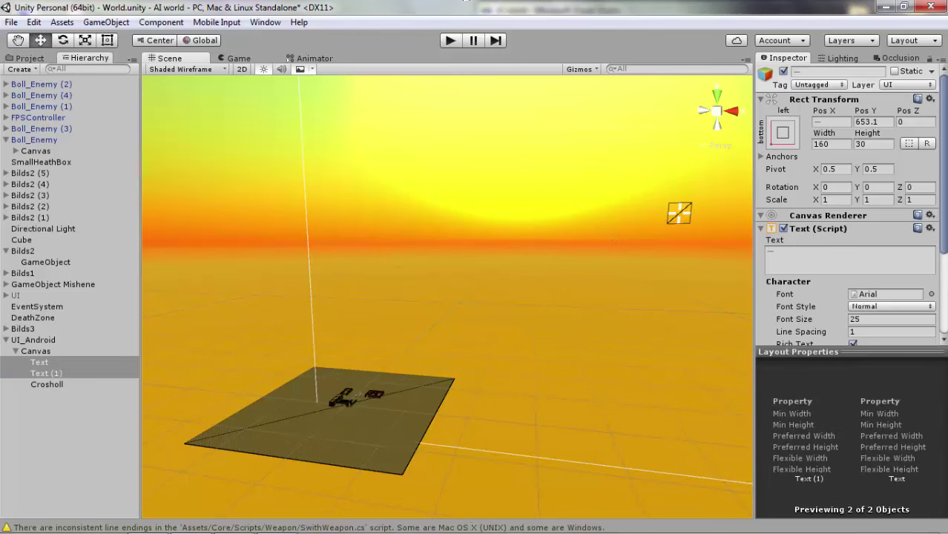
pyautogui.press('f')
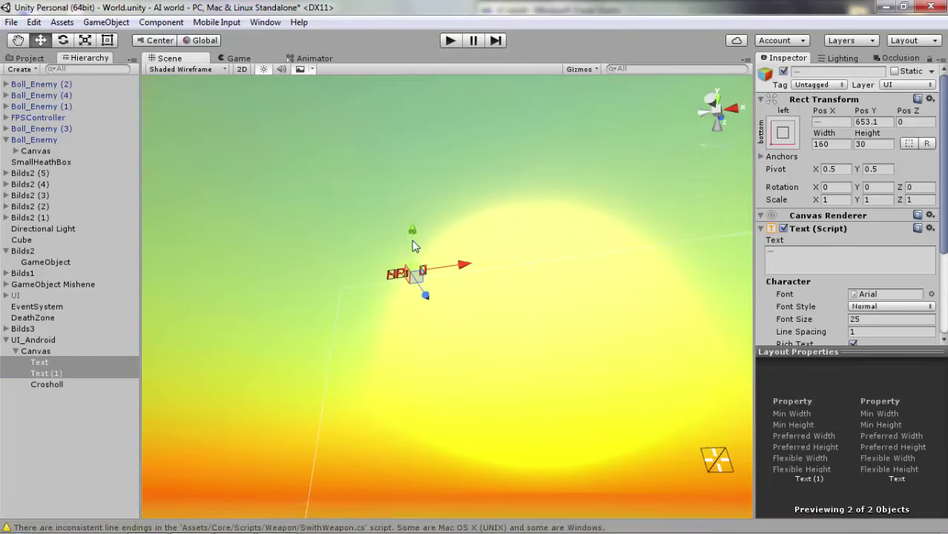
pyautogui.moveTo(413, 239); pyautogui.dragTo(411, 280)
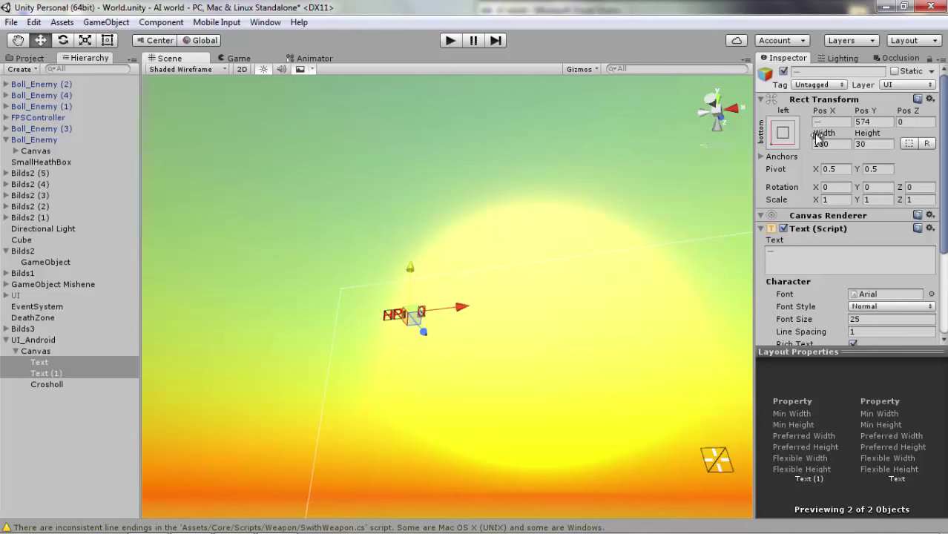
# Anchor the HP texts to the top-left preset and play-test to confirm
pyautogui.click(788, 141)
pyautogui.click(826, 245)
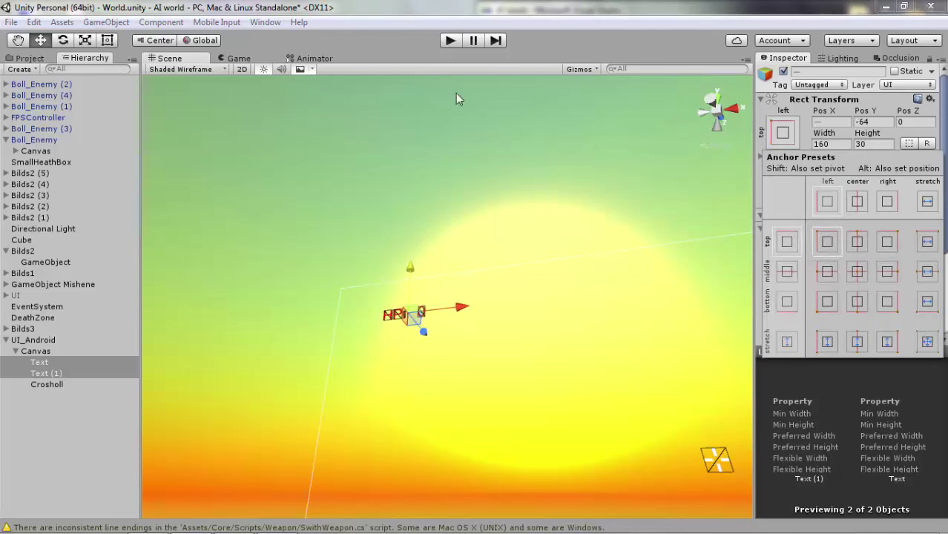
pyautogui.click(449, 42)
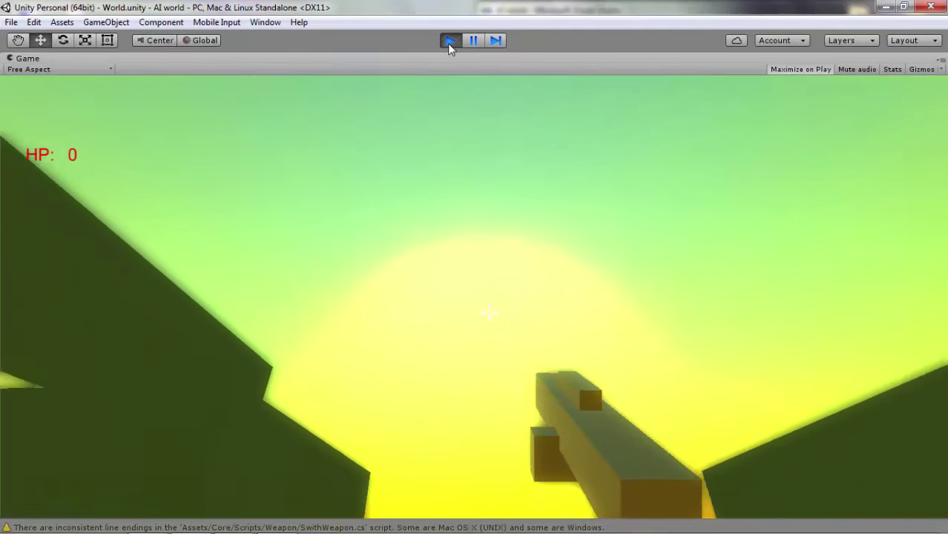
pyautogui.click(450, 42)
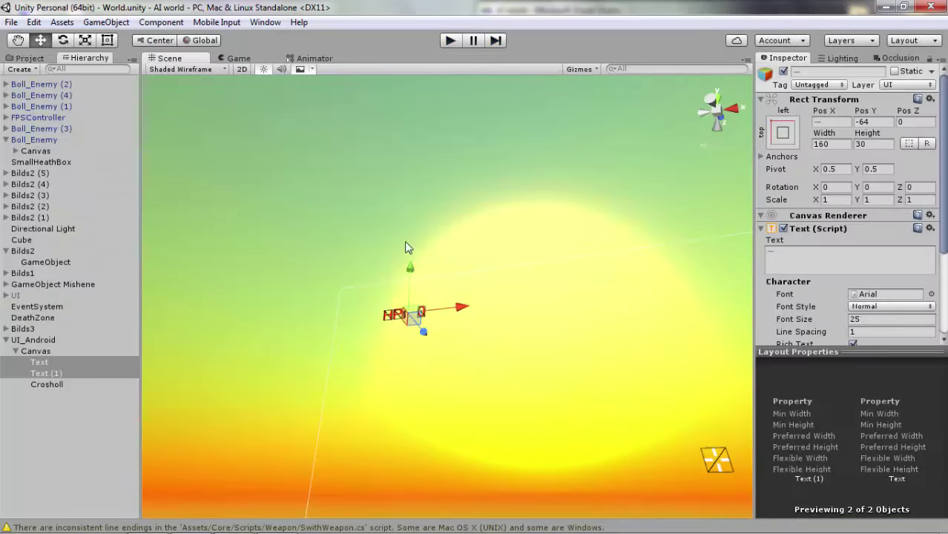
pyautogui.click(443, 300)
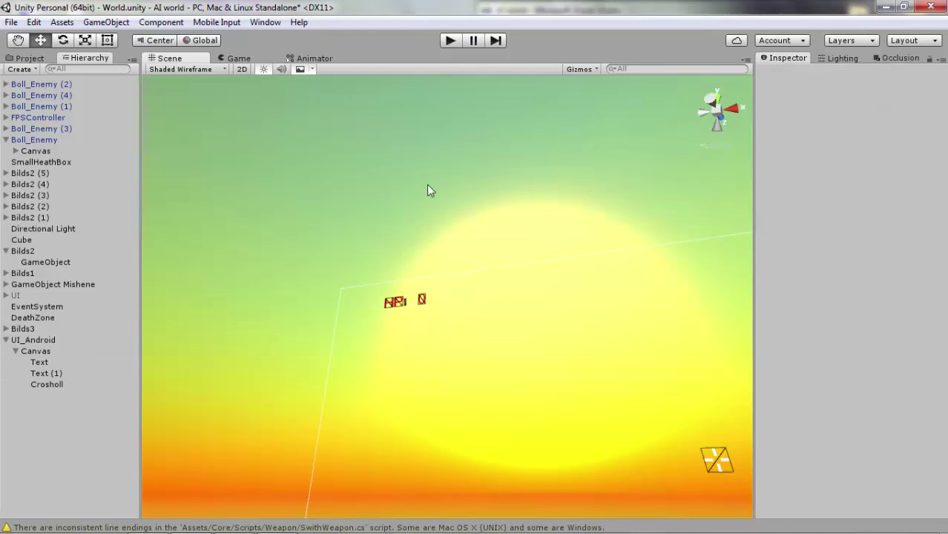
pyautogui.click(450, 42)
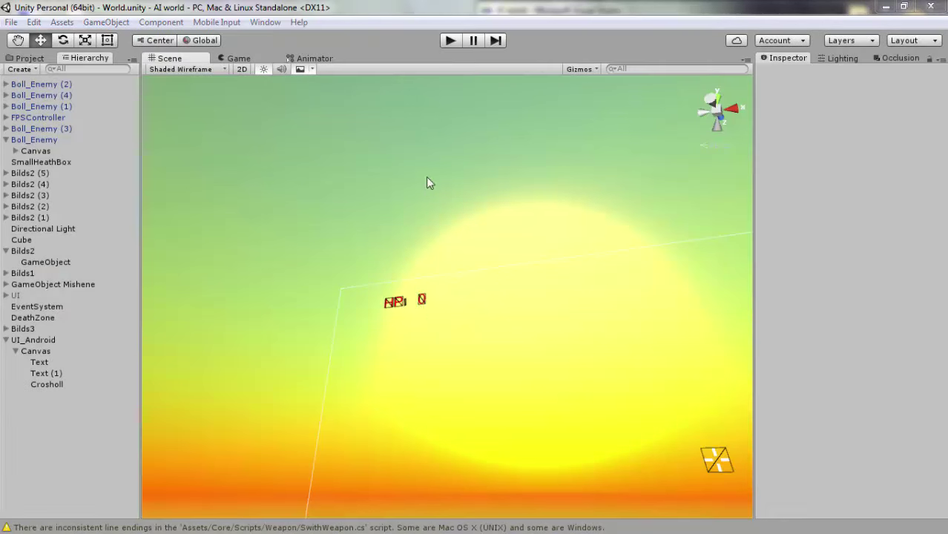
pyautogui.click(30, 58)
pyautogui.moveTo(506, 339)
pyautogui.mouseDown(button='right')
pyautogui.moveTo(628, 409)
pyautogui.moveTo(377, 295)
pyautogui.mouseUp(button='right')
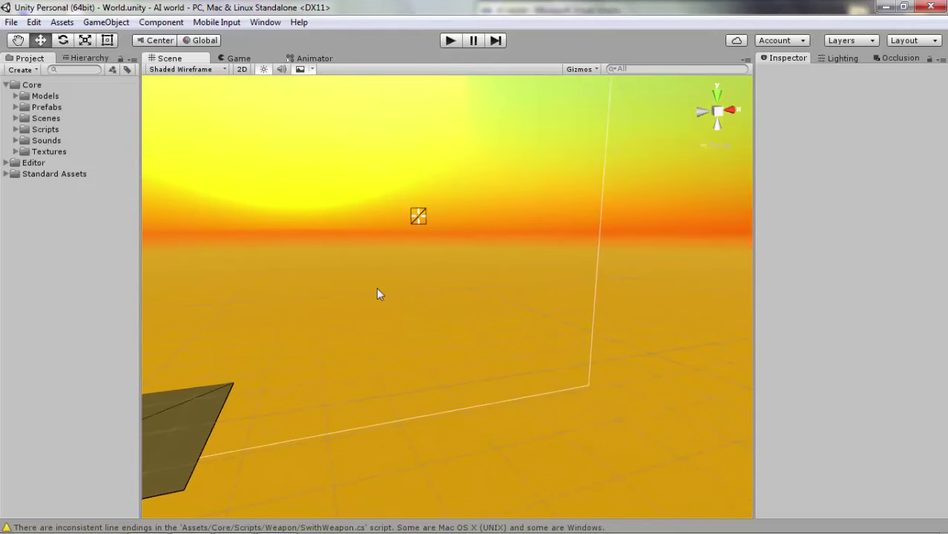
# Browse the Editor asset folders and the import menu without importing anything
pyautogui.click(7, 85)
pyautogui.click(7, 97)
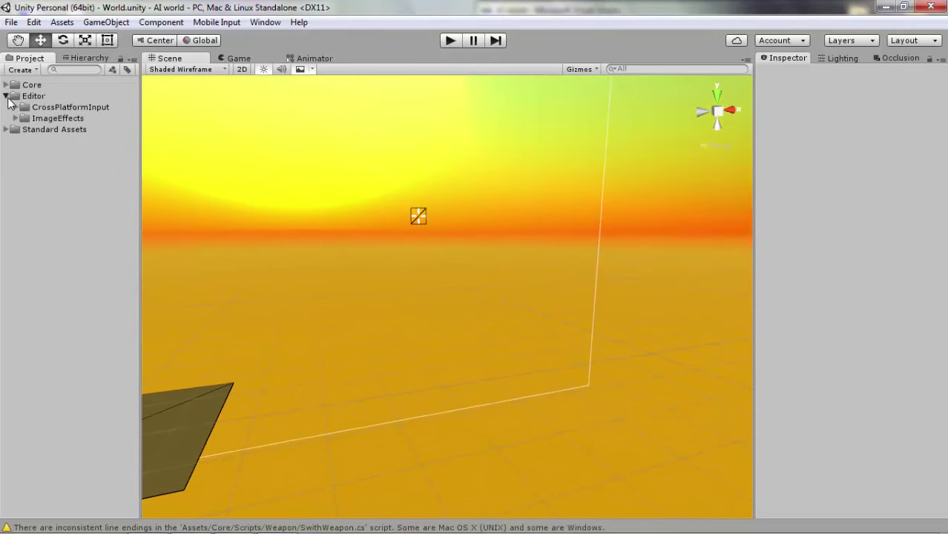
pyautogui.click(7, 97)
pyautogui.click(7, 97)
pyautogui.moveTo(490, 283)
pyautogui.mouseDown(button='right')
pyautogui.moveTo(409, 280)
pyautogui.moveTo(399, 289)
pyautogui.moveTo(477, 229)
pyautogui.mouseUp(button='right')
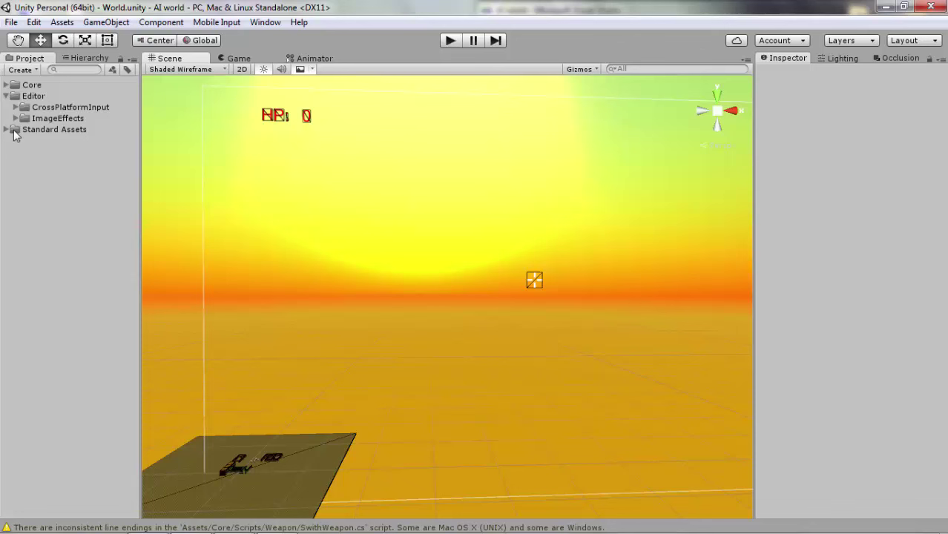
pyautogui.click(17, 108)
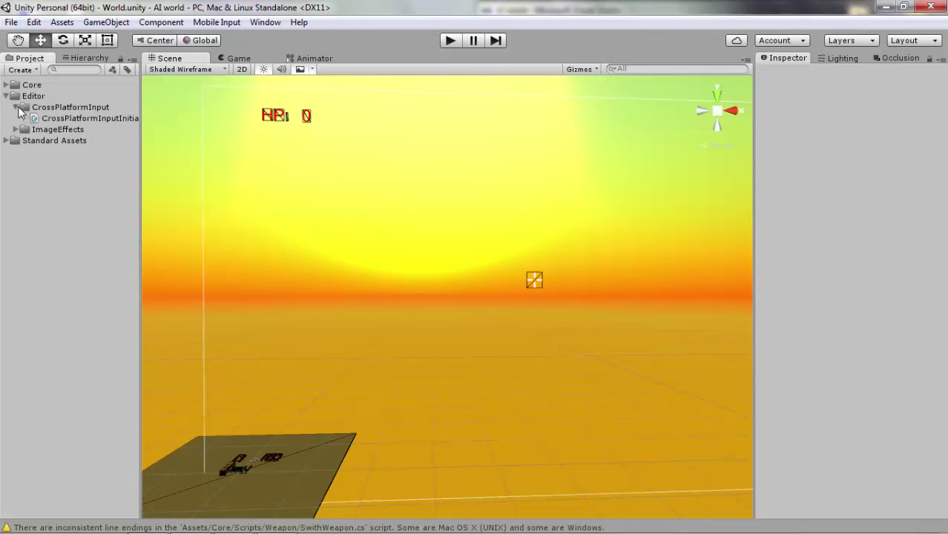
pyautogui.click(16, 107)
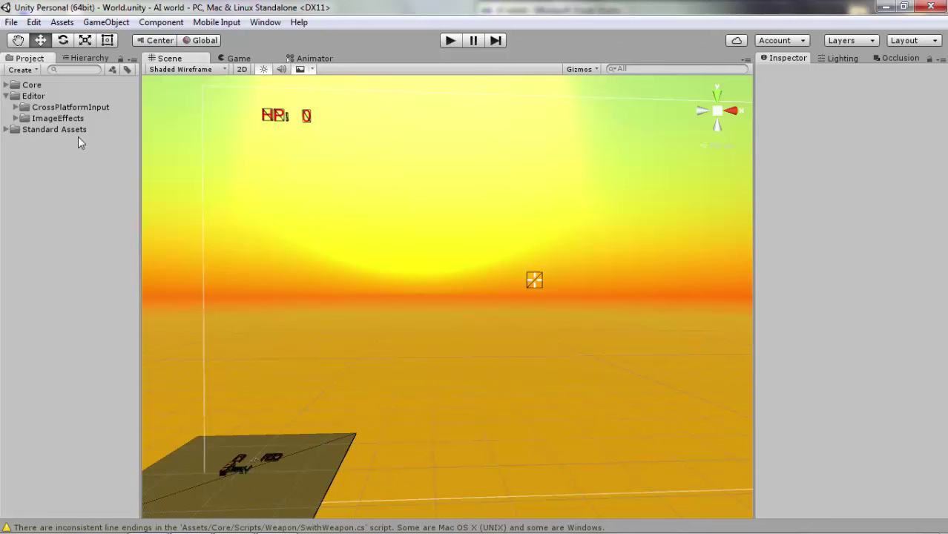
pyautogui.click(104, 24)
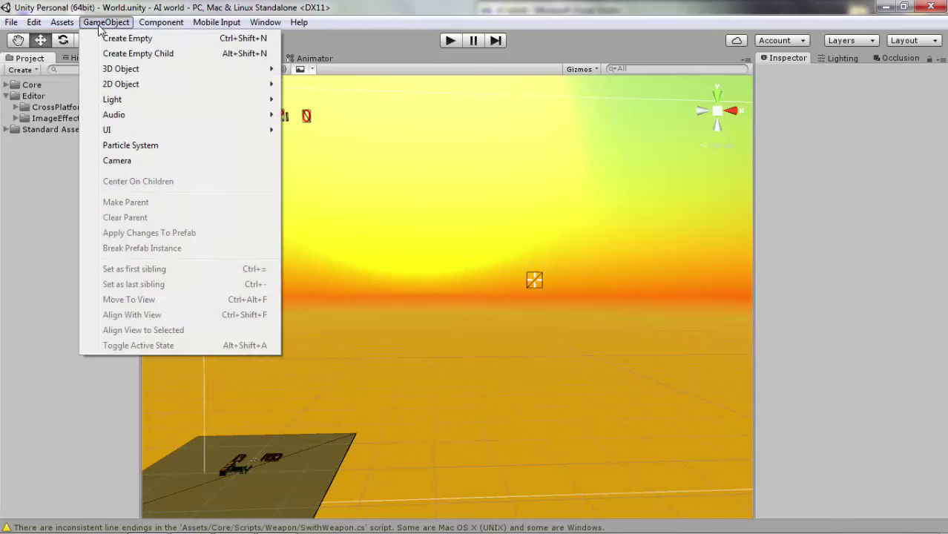
pyautogui.moveTo(59, 27)
pyautogui.moveTo(119, 120)
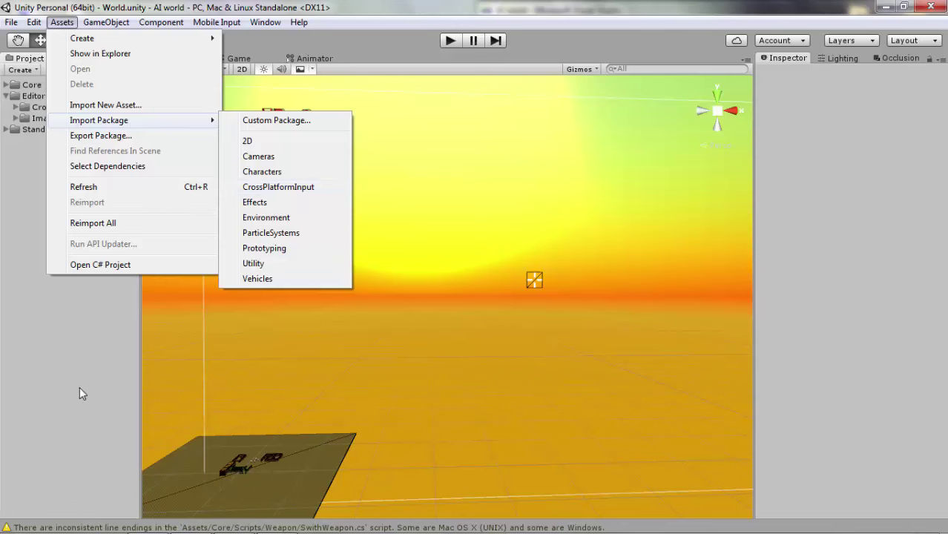
pyautogui.click(24, 164)
# Drag MobileSingleStickControl from Standard Assets > CrossPlatformInput > Prefabs into the scene
pyautogui.click(6, 96)
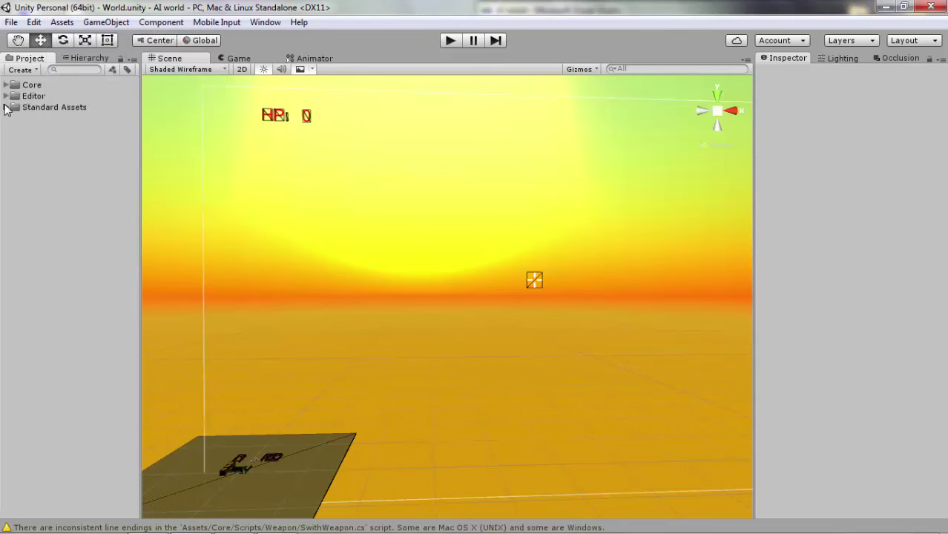
pyautogui.click(6, 107)
pyautogui.click(15, 141)
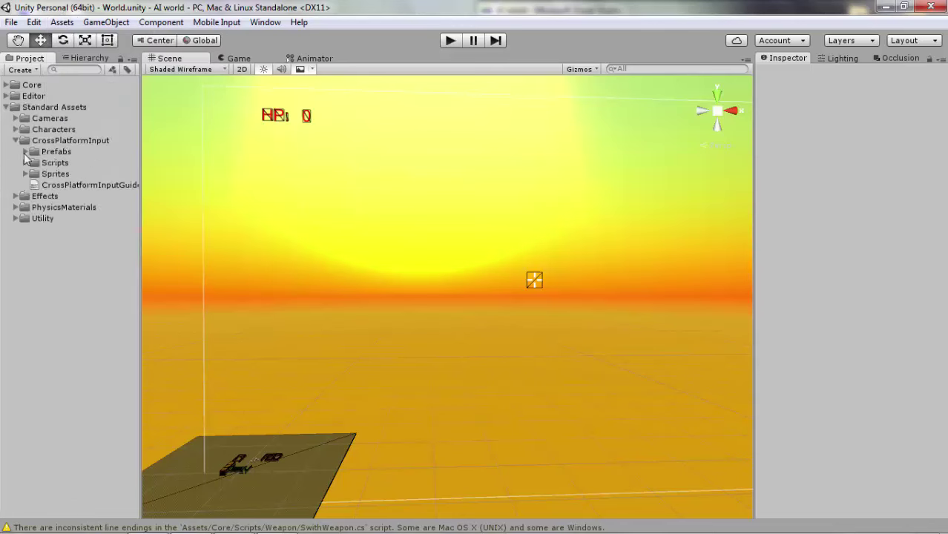
pyautogui.click(25, 152)
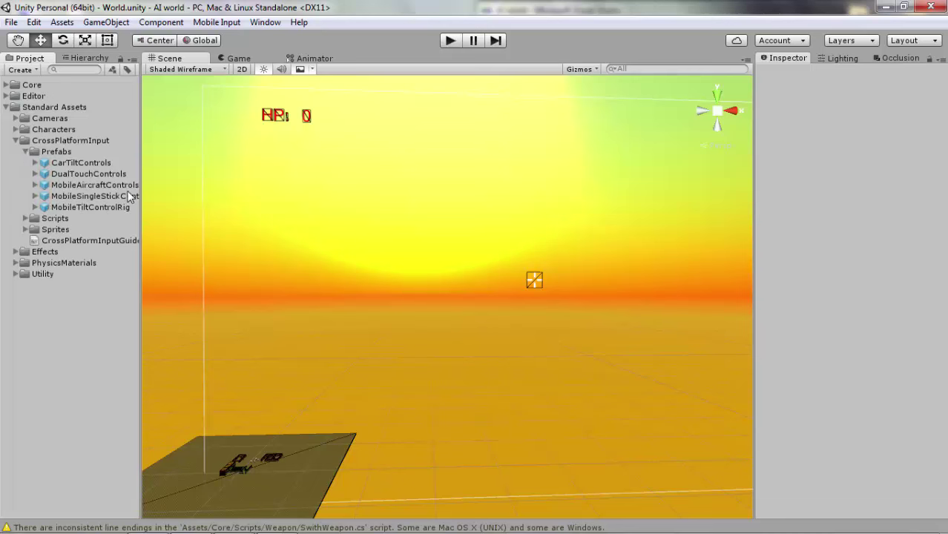
pyautogui.moveTo(81, 196); pyautogui.dragTo(428, 432)
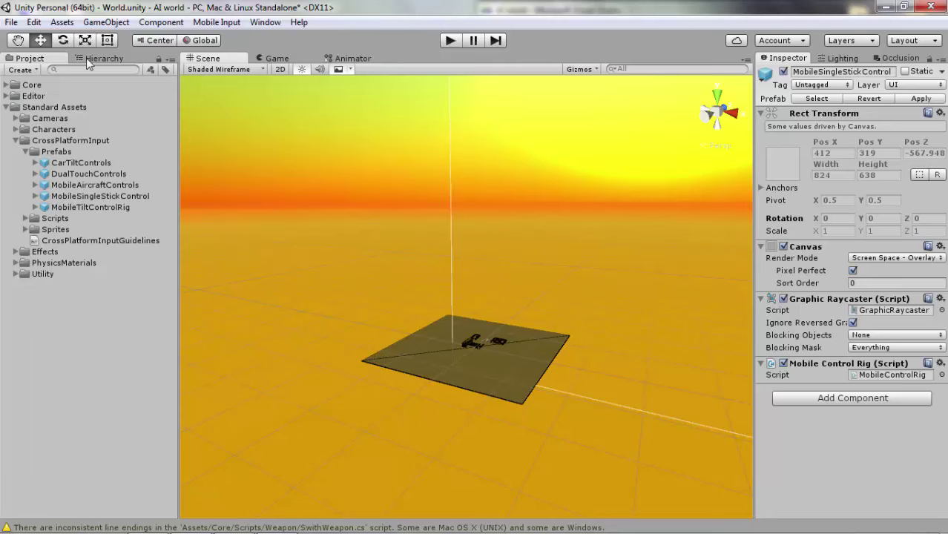
pyautogui.click(95, 58)
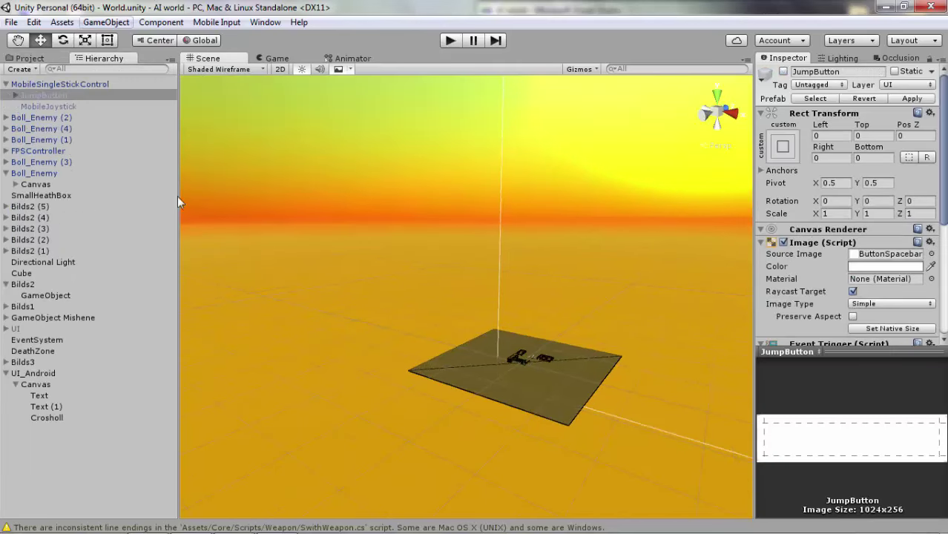
pyautogui.press('f')
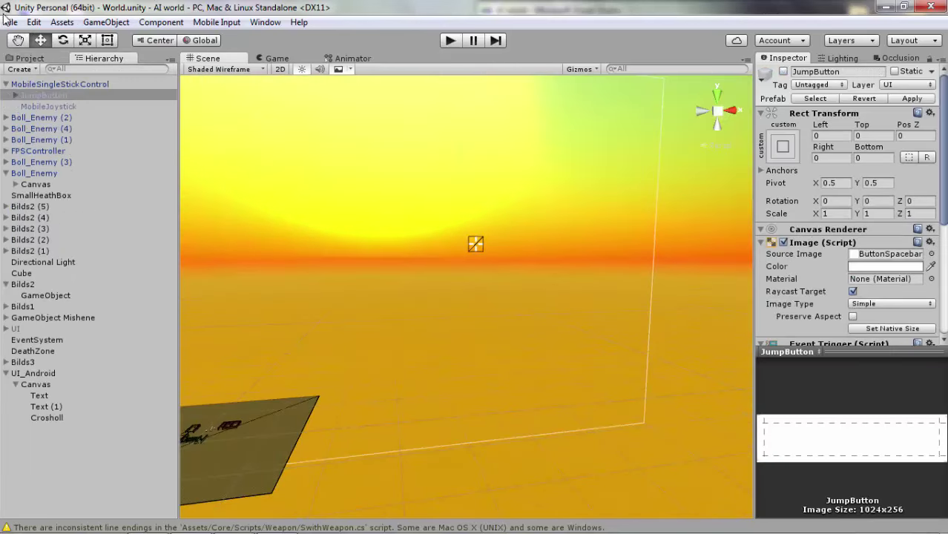
# Open File > Build Settings and select Android in the Platform list
pyautogui.click(17, 23)
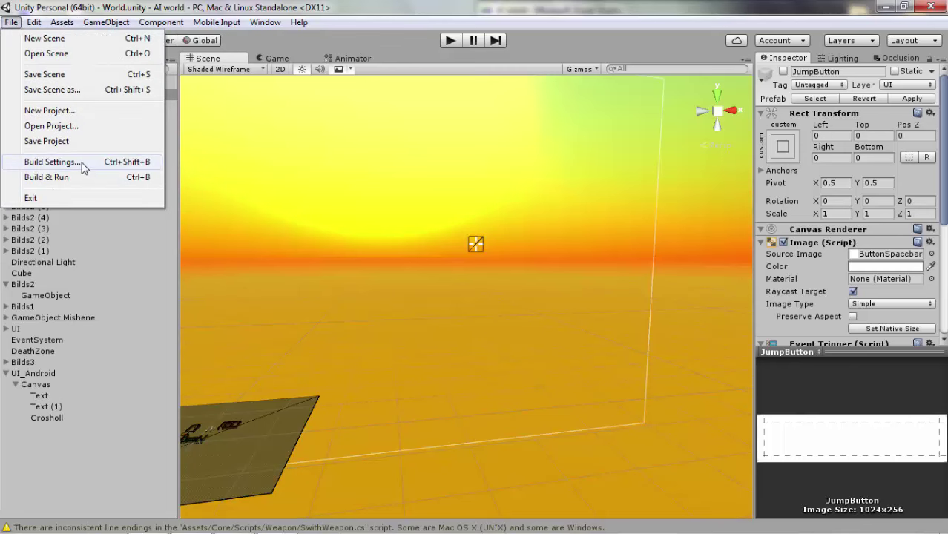
pyautogui.click(52, 162)
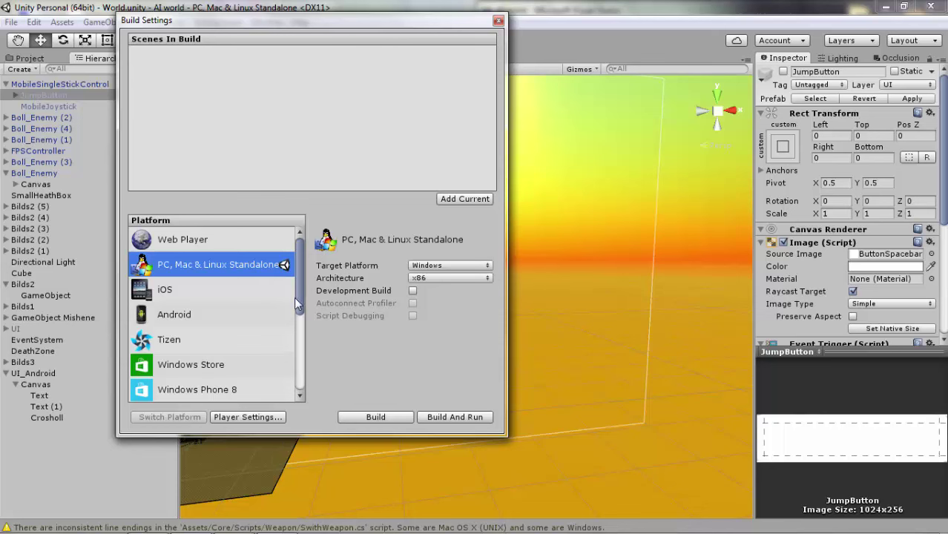
pyautogui.scroll(-2, 297, 304)
pyautogui.scroll(-2, 301, 312)
pyautogui.scroll(4, 222, 311)
pyautogui.click(194, 313)
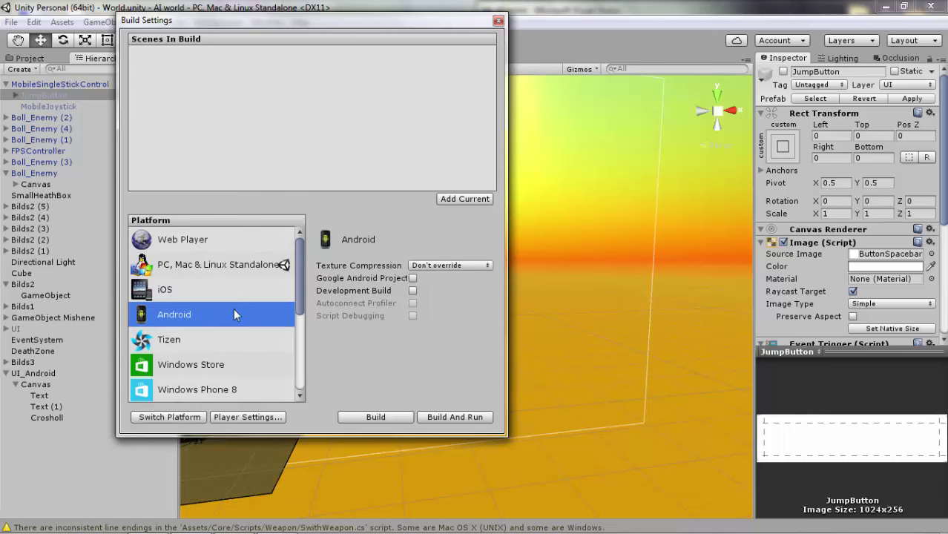
pyautogui.moveTo(586, 531)
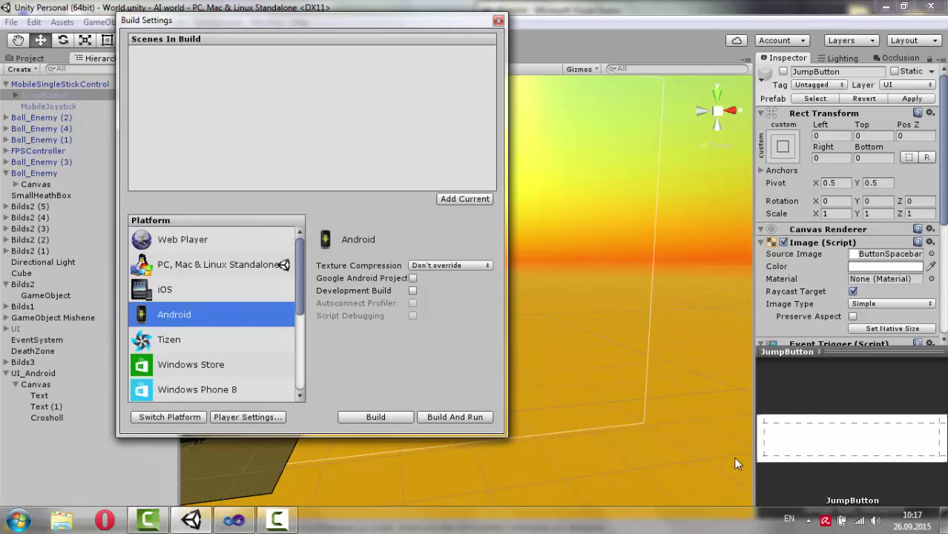
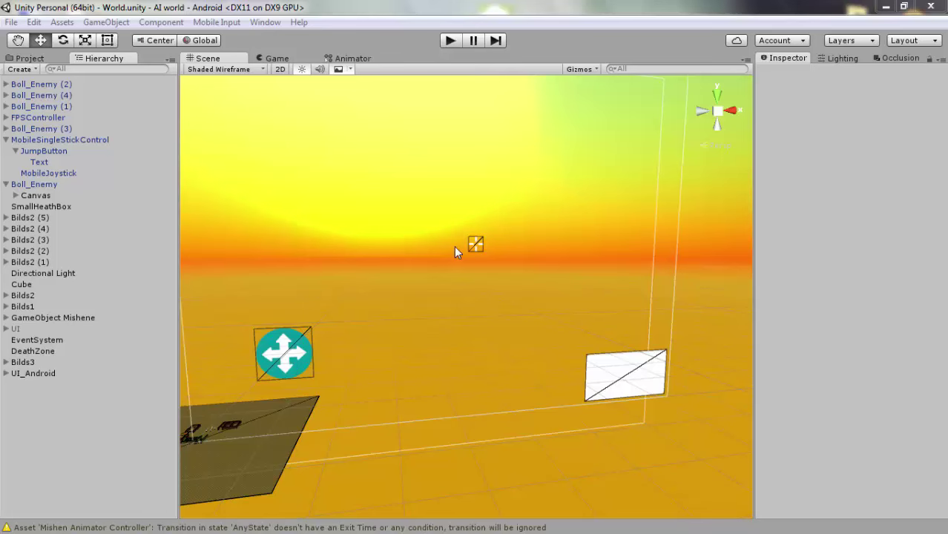
# In Editor project settings, set the Unity Remote device to Any Android Device
pyautogui.moveTo(354, 167); pyautogui.dragTo(256, 120, button='middle')
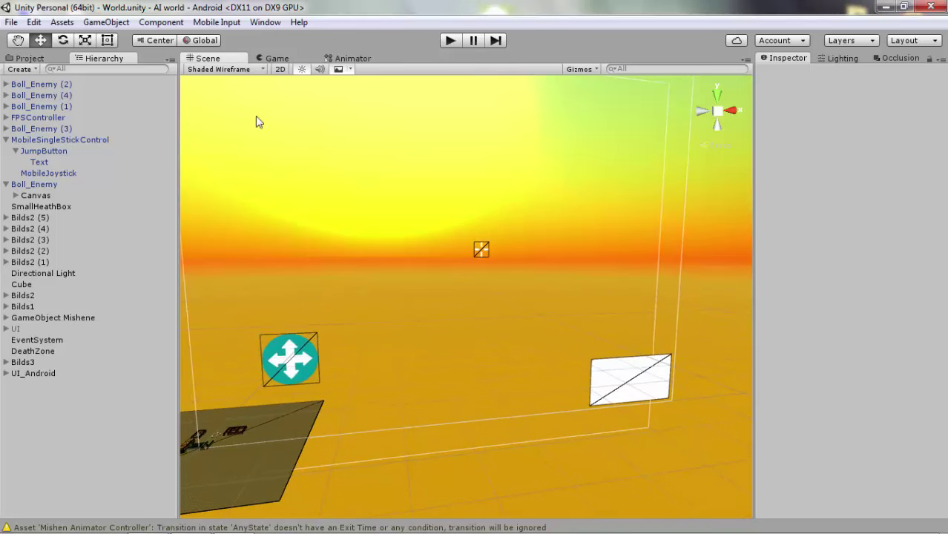
pyautogui.click(34, 22)
pyautogui.moveTo(127, 407)
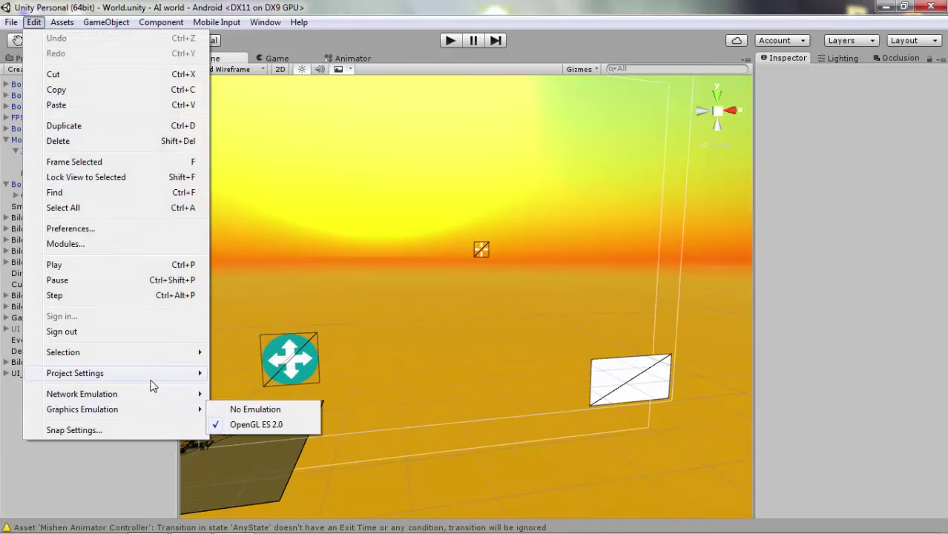
pyautogui.moveTo(178, 373)
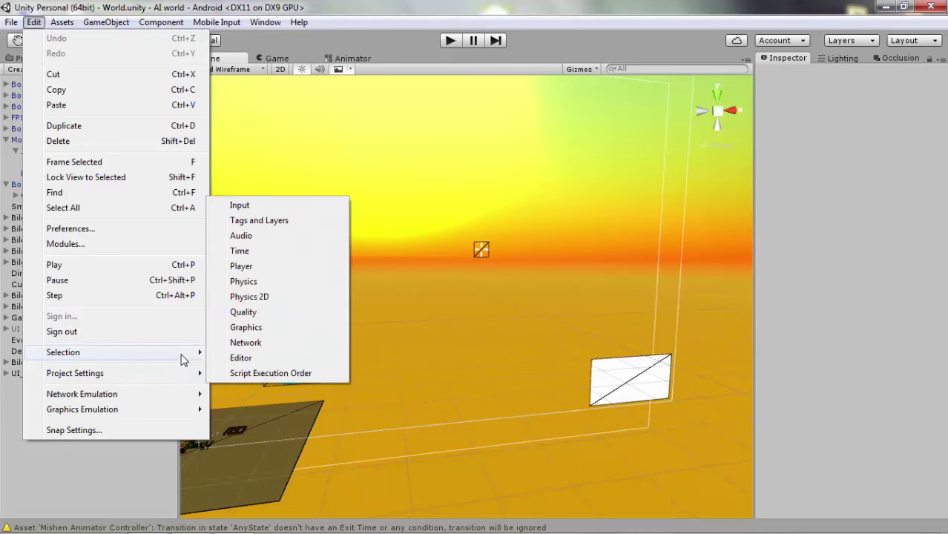
pyautogui.click(253, 360)
pyautogui.click(870, 122)
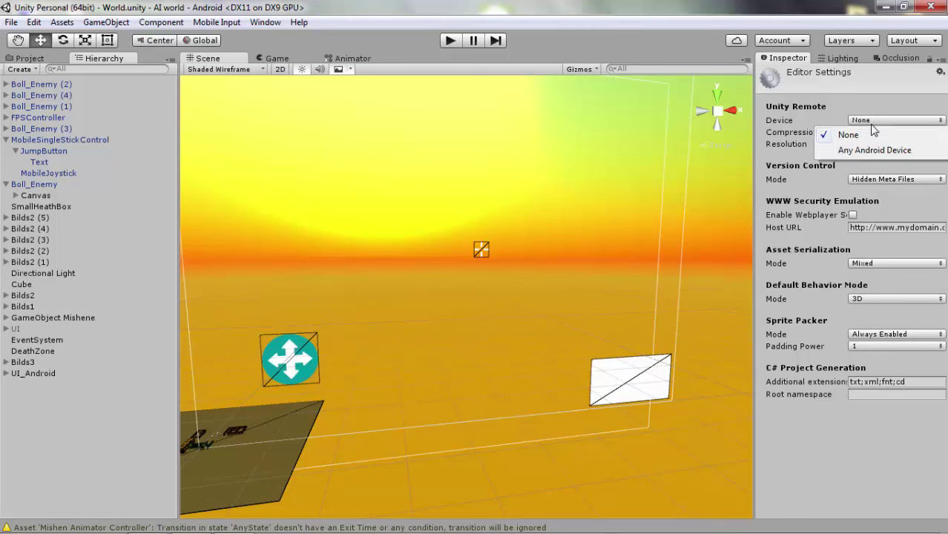
pyautogui.click(863, 156)
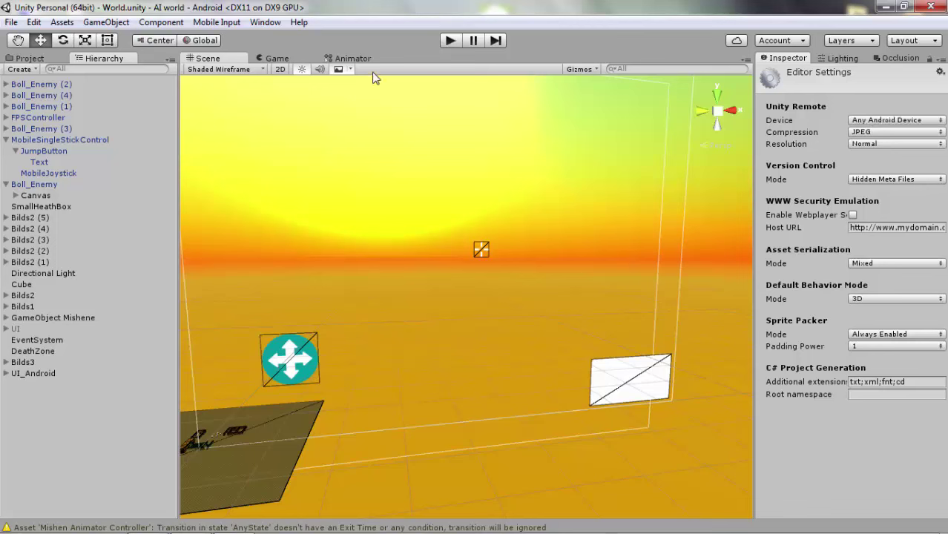
pyautogui.click(749, 345)
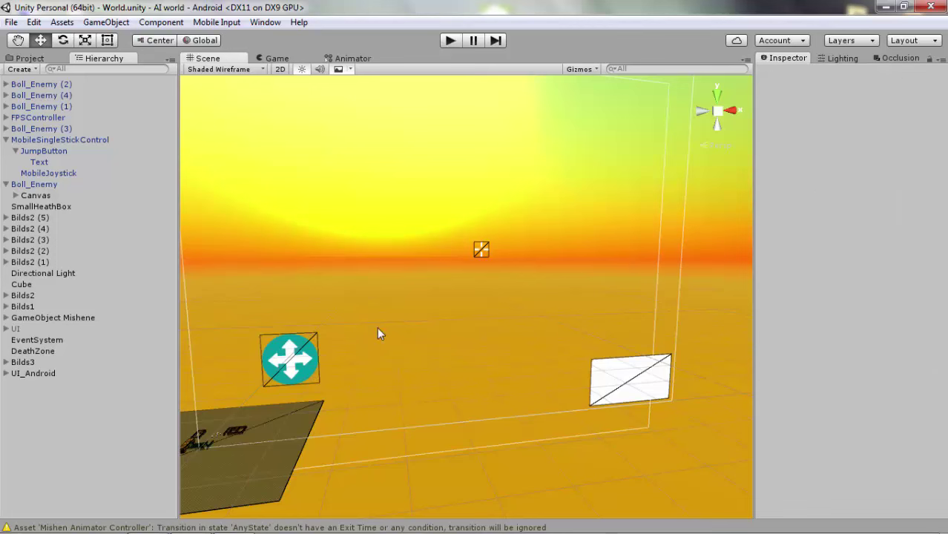
# Select UI_Android and frame it in the Scene view
pyautogui.moveTo(447, 462); pyautogui.dragTo(738, 450, button='middle')
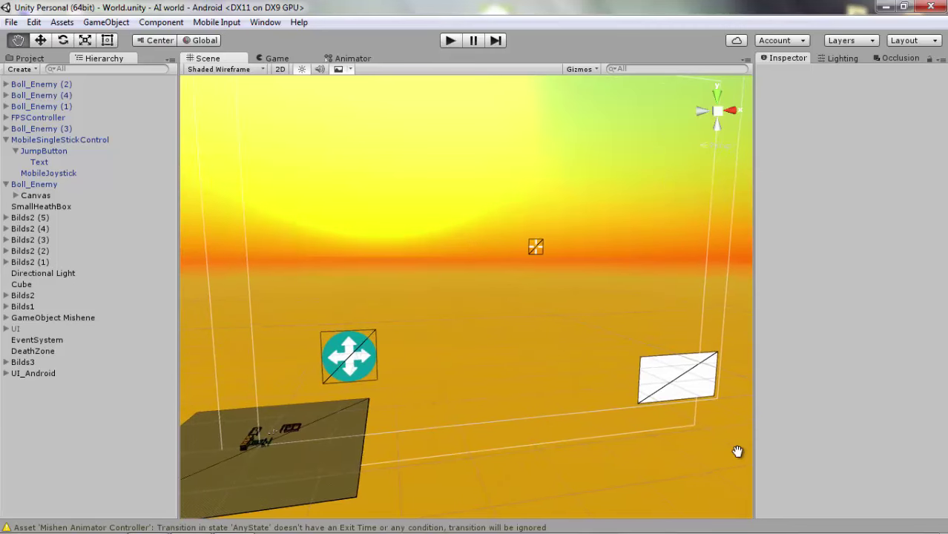
pyautogui.moveTo(313, 371); pyautogui.dragTo(572, 383, button='middle')
pyautogui.scroll(-2, 511, 390)
pyautogui.scroll(-2, 512, 389)
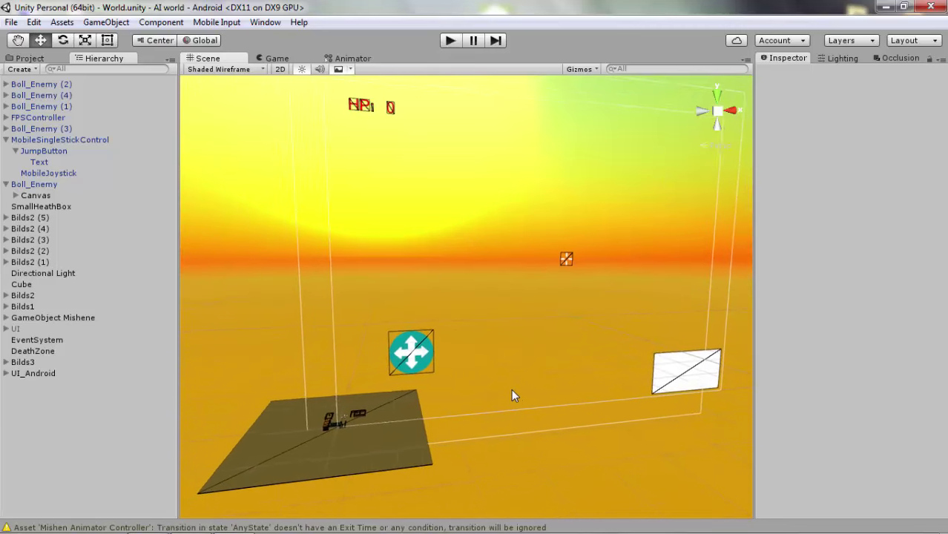
pyautogui.scroll(-2, 515, 393)
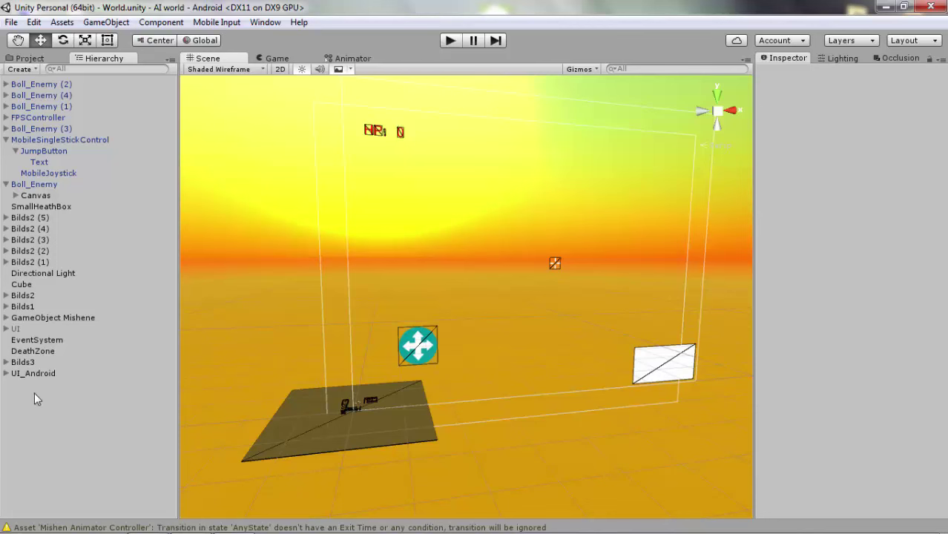
pyautogui.doubleClick(26, 375)
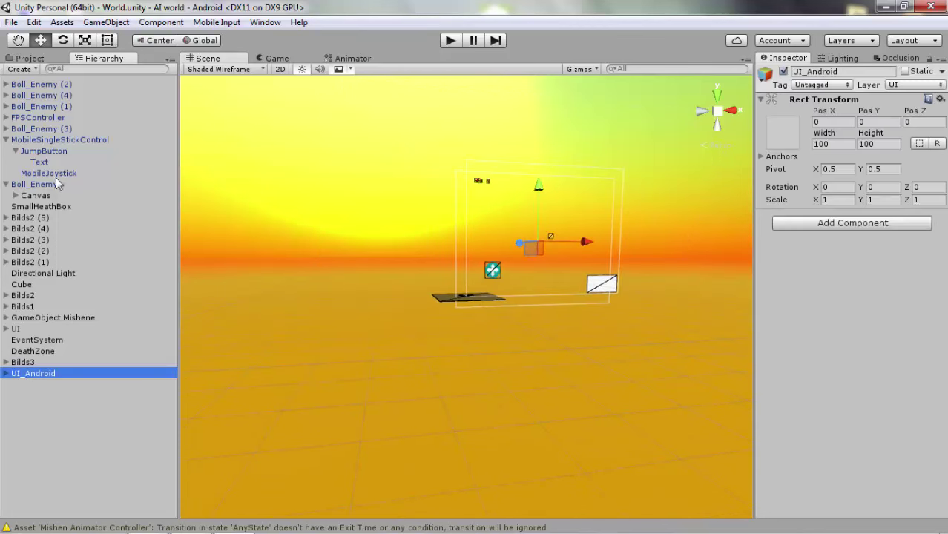
# Parent MobileSingleStickControl under UI_Android and check the joystick in the Game view
pyautogui.click(15, 152)
pyautogui.click(24, 141)
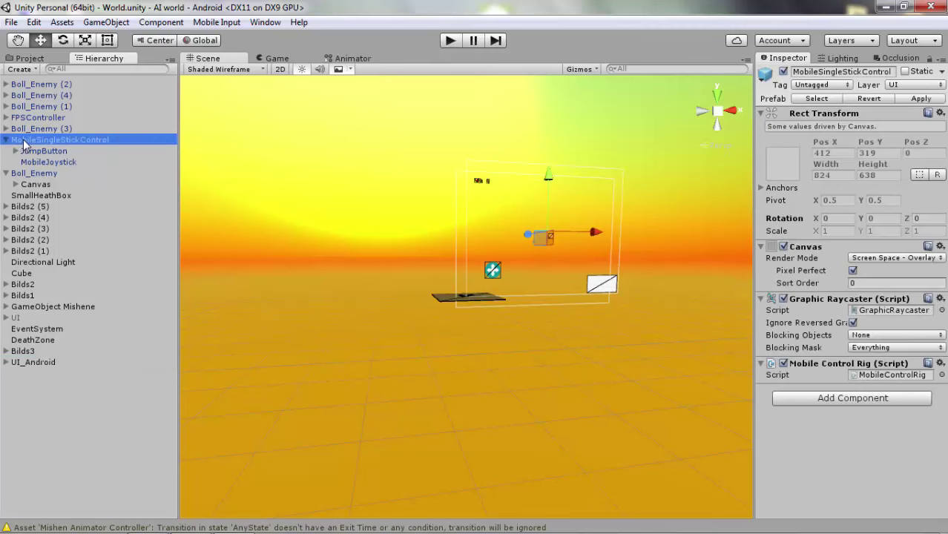
pyautogui.doubleClick(25, 142)
pyautogui.moveTo(28, 143); pyautogui.dragTo(47, 362)
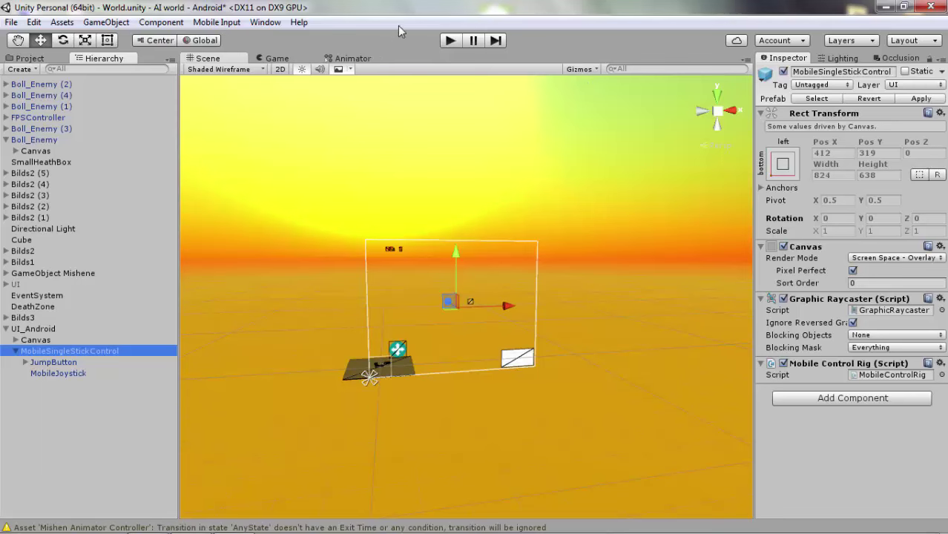
pyautogui.click(275, 58)
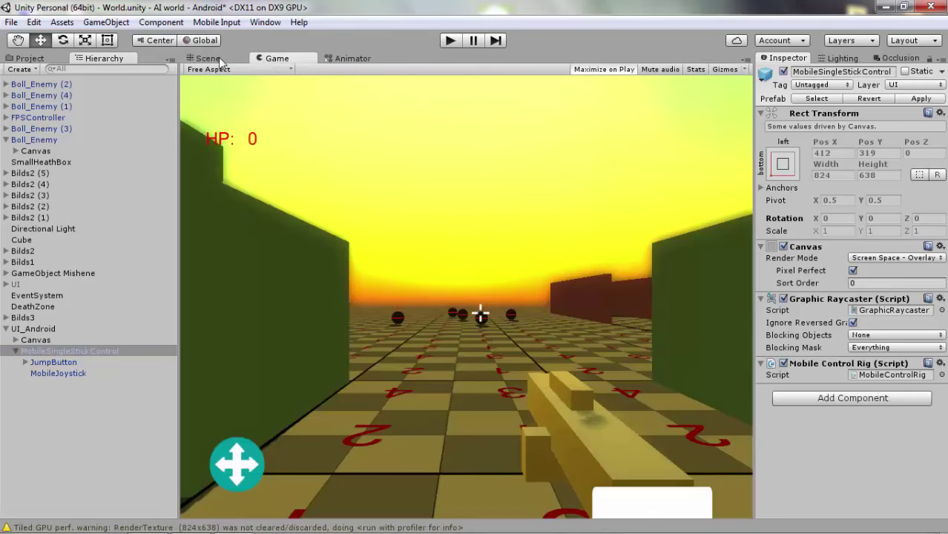
# Move UI_Android up along Y to Pos Y 51
pyautogui.click(206, 59)
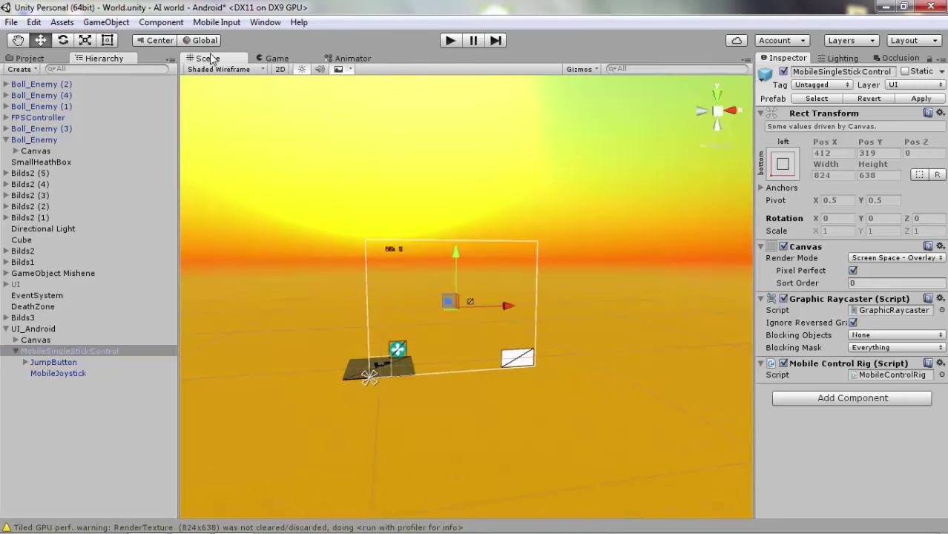
pyautogui.click(59, 363)
pyautogui.press('f')
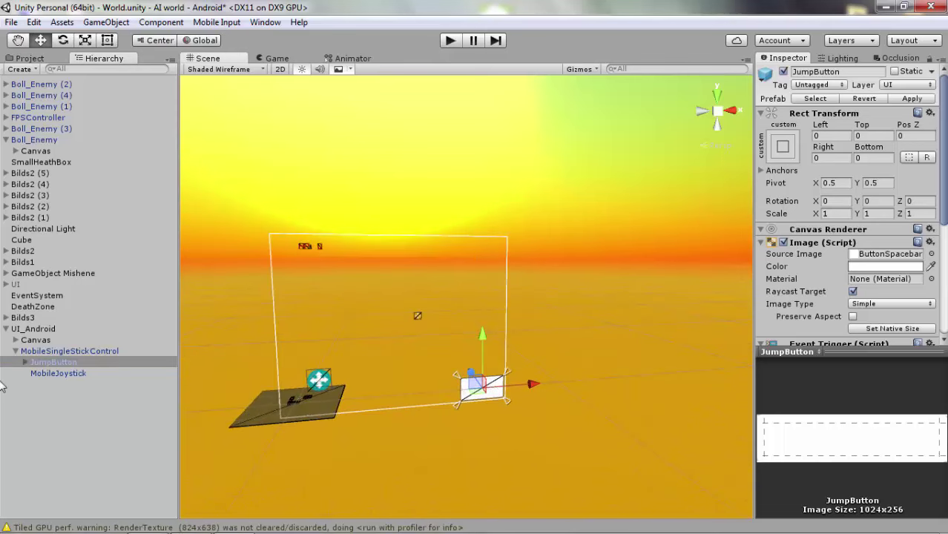
pyautogui.click(43, 341)
pyautogui.click(41, 330)
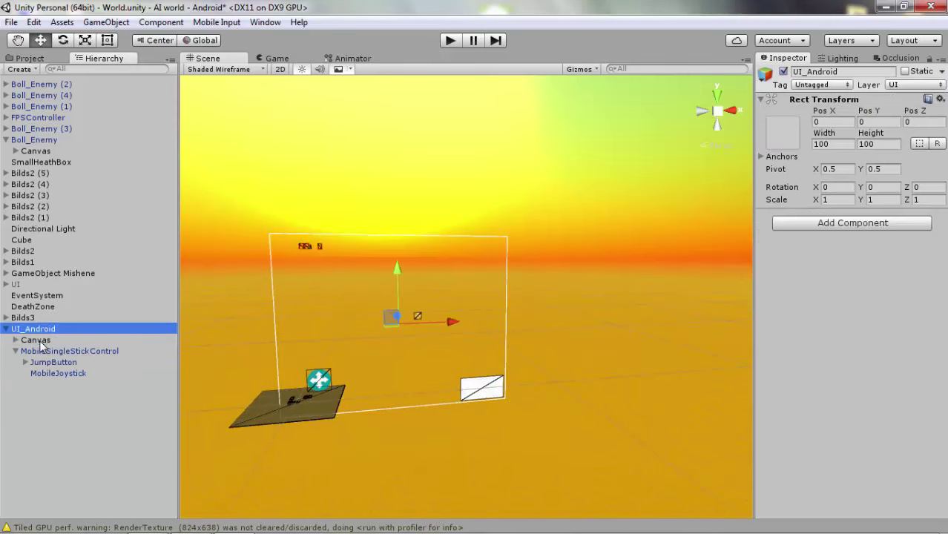
pyautogui.click(41, 343)
pyautogui.click(43, 330)
pyautogui.keyDown('alt'); pyautogui.moveTo(305, 423); pyautogui.dragTo(272, 371); pyautogui.keyUp('alt')
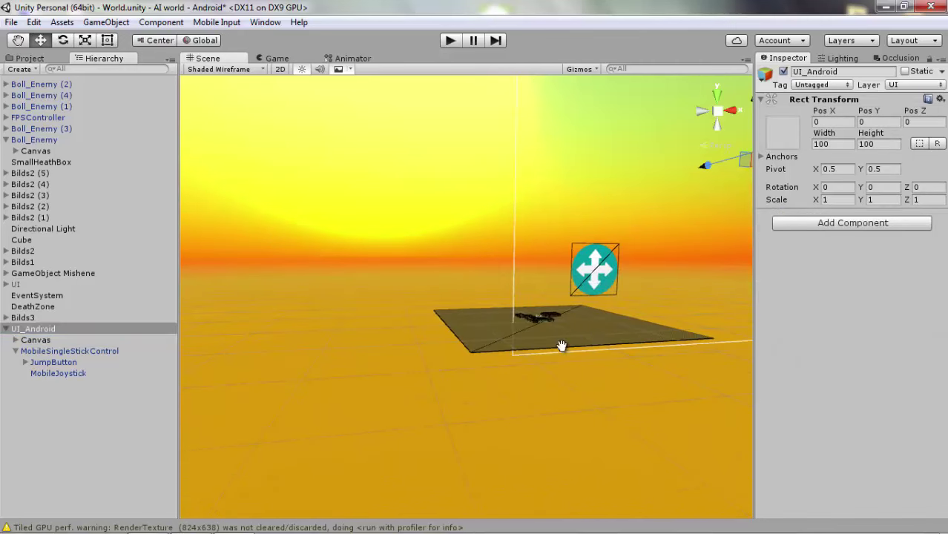
pyautogui.keyDown('alt'); pyautogui.moveTo(419, 163); pyautogui.dragTo(472, 183); pyautogui.keyUp('alt')
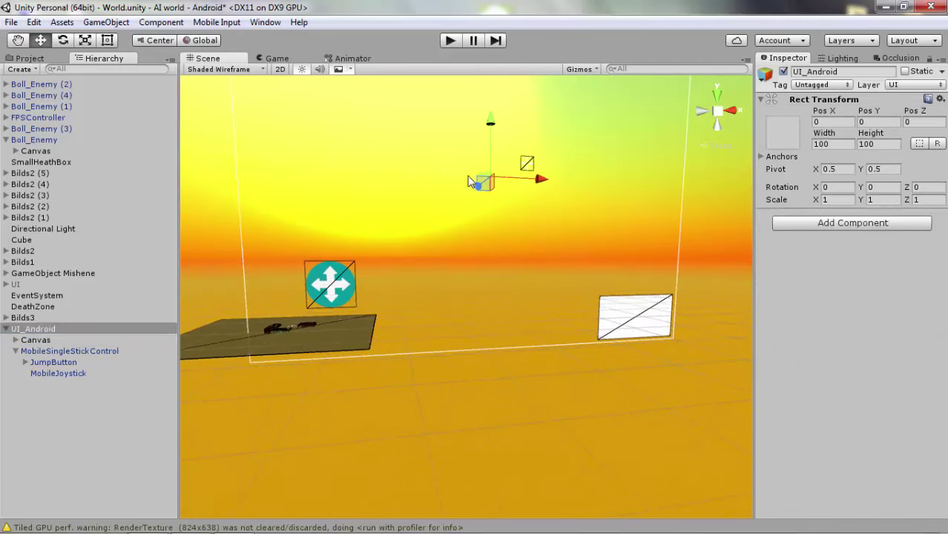
pyautogui.moveTo(494, 137); pyautogui.dragTo(501, 107)
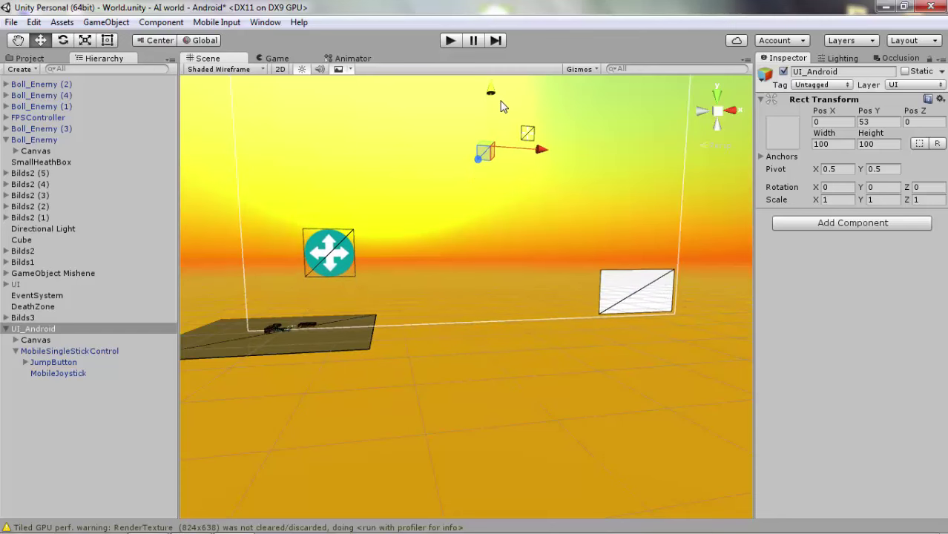
# Play-test the scene with the on-screen controls in the Game view, then stop
pyautogui.click(276, 58)
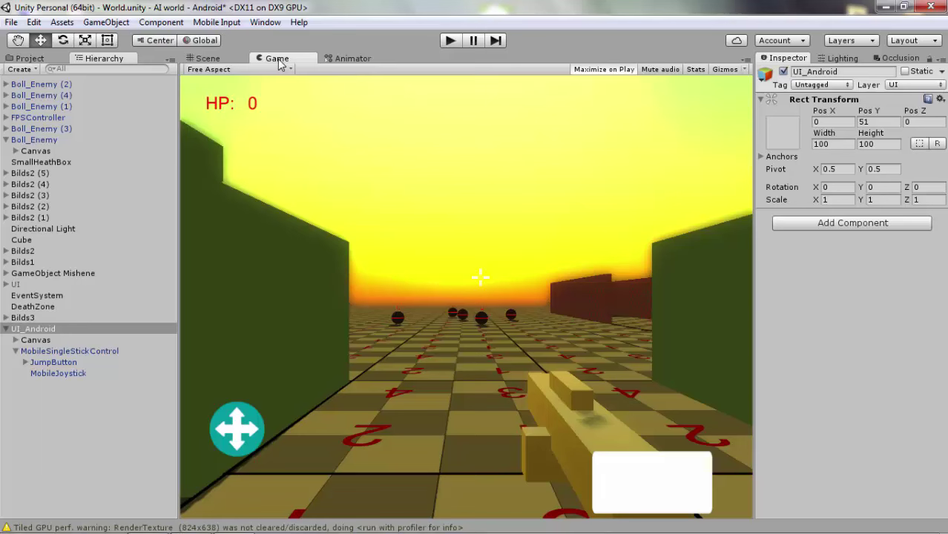
pyautogui.click(451, 41)
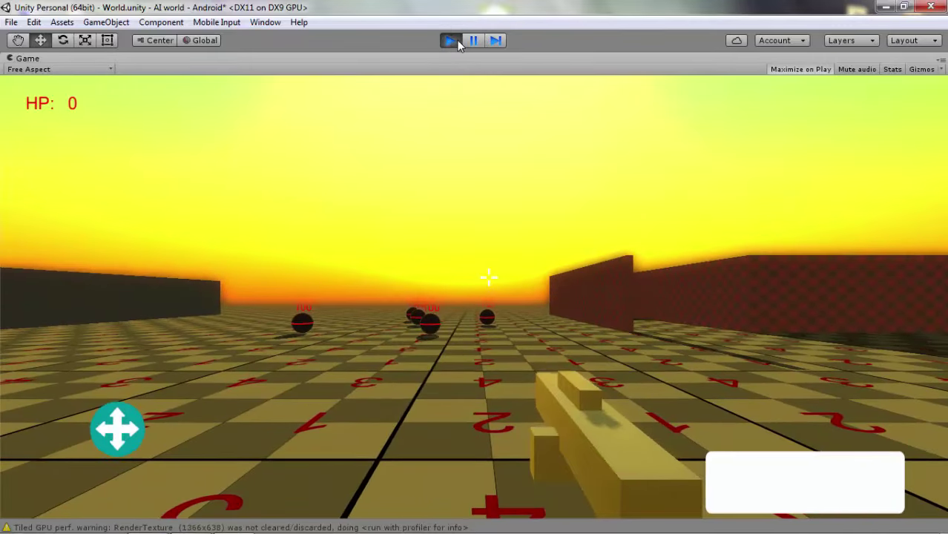
pyautogui.click(458, 43)
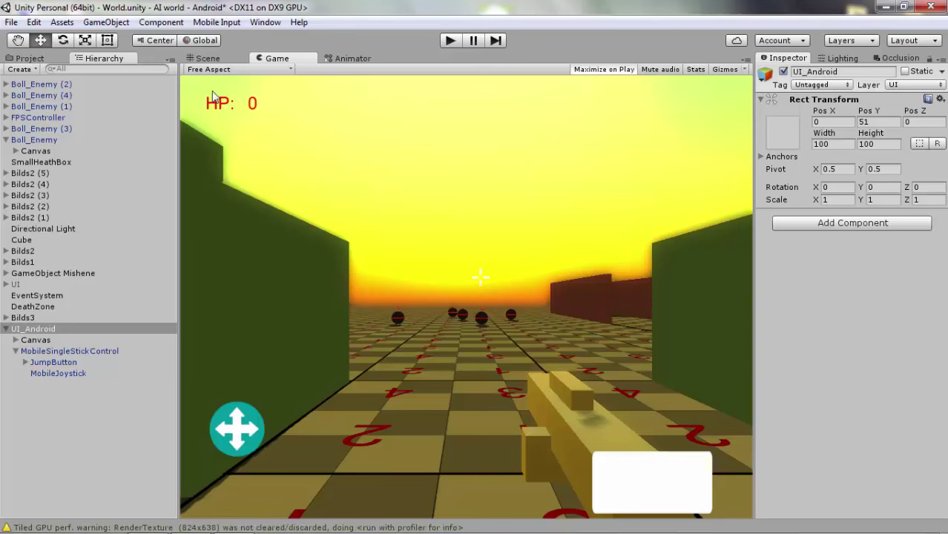
# Replace JumpButton's ButtonSpacebarSprite source image with the jostick sprite
pyautogui.click(208, 58)
pyautogui.moveTo(428, 270)
pyautogui.mouseDown(button='right')
pyautogui.moveTo(392, 376)
pyautogui.moveTo(368, 251)
pyautogui.mouseUp(button='right')
pyautogui.click(26, 362)
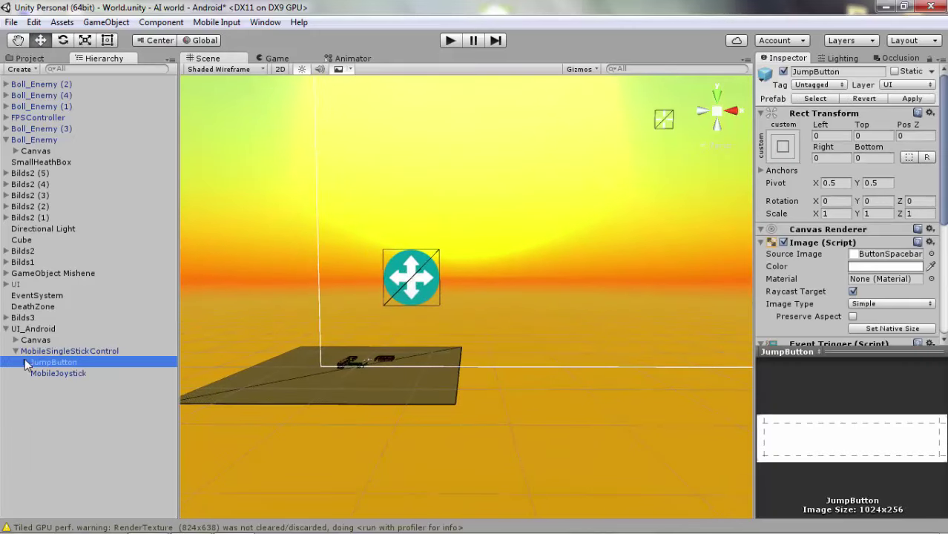
pyautogui.click(932, 254)
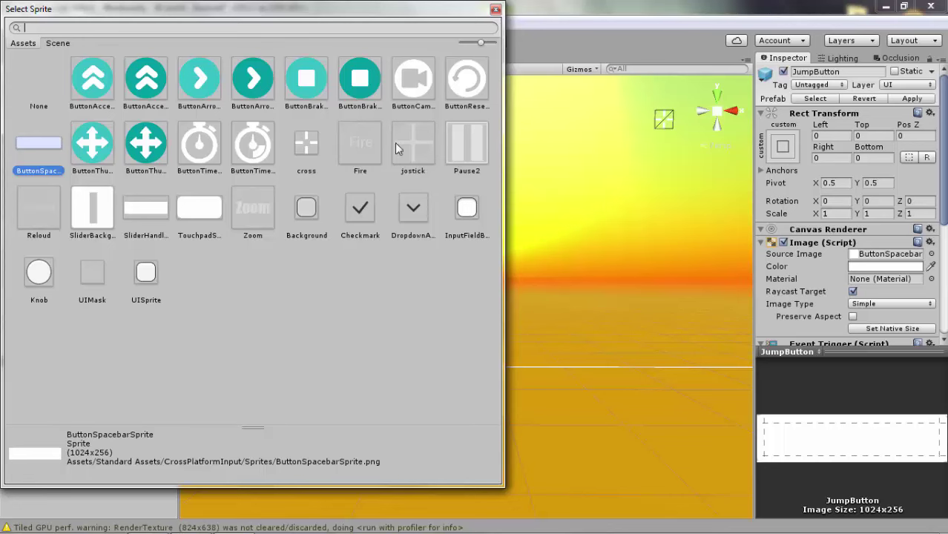
pyautogui.doubleClick(427, 148)
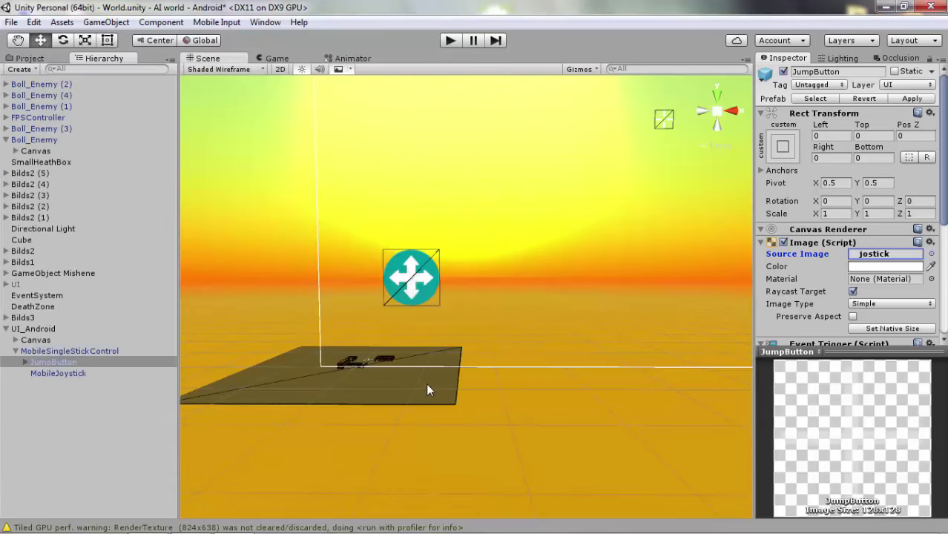
# Inspect JumpButton and its Text child, then collapse it again
pyautogui.scroll(-2, 851, 270)
pyautogui.scroll(-5, 851, 269)
pyautogui.scroll(7, 852, 269)
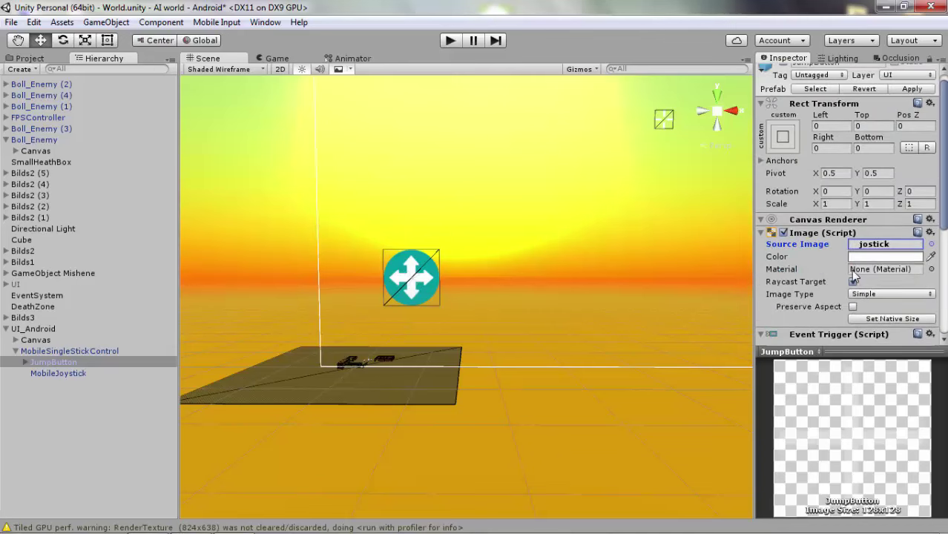
pyautogui.click(55, 365)
pyautogui.click(25, 362)
pyautogui.click(48, 373)
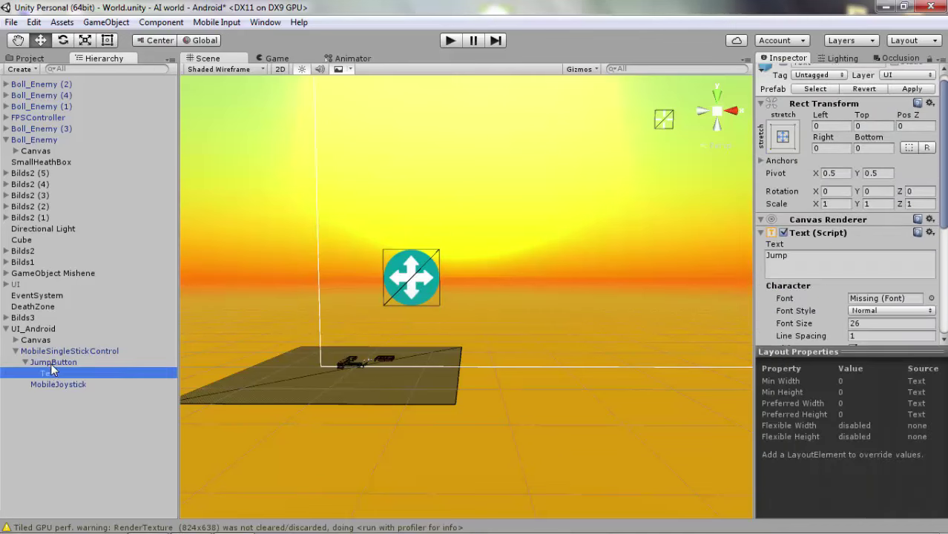
pyautogui.click(51, 362)
pyautogui.click(25, 363)
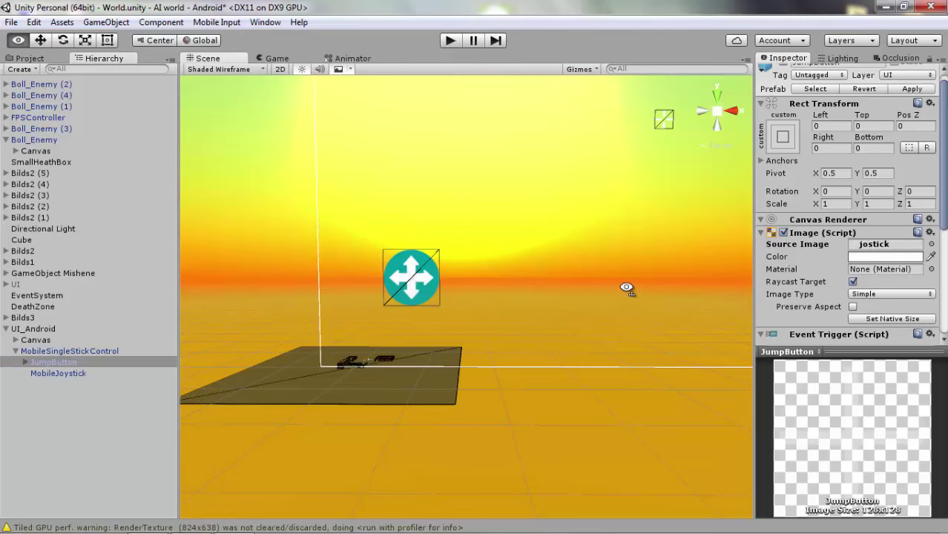
pyautogui.moveTo(625, 287); pyautogui.dragTo(561, 297, button='right')
# Give MobileJoystick the jostick sprite and a 100 × 100 size
pyautogui.click(54, 374)
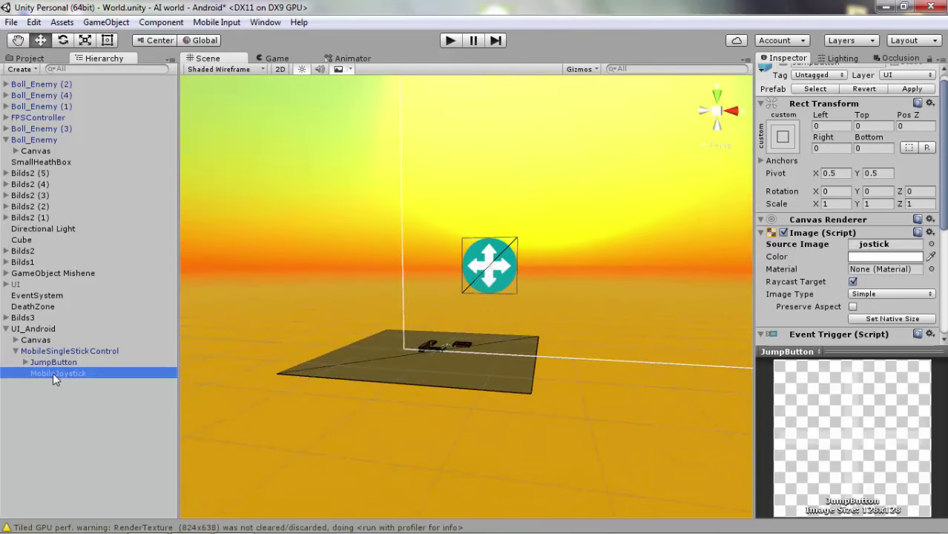
pyautogui.click(931, 244)
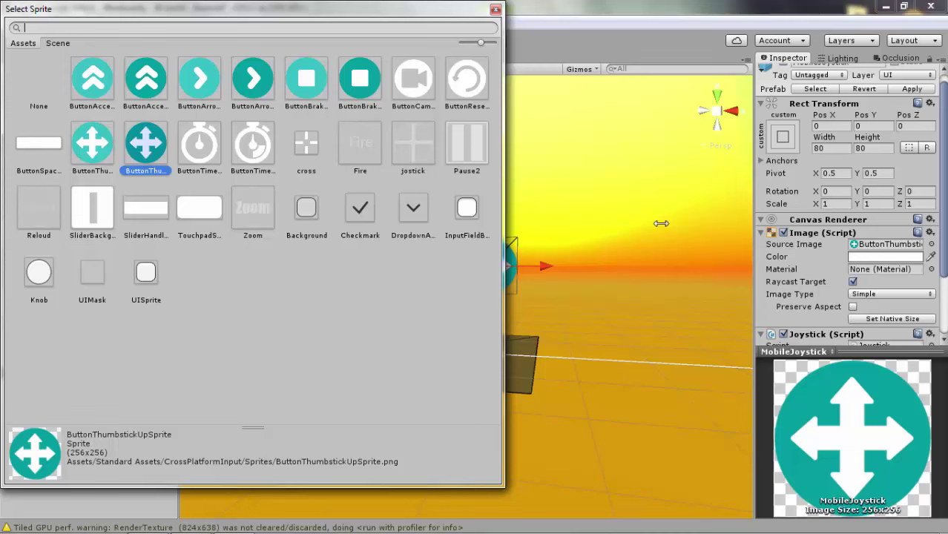
pyautogui.doubleClick(404, 153)
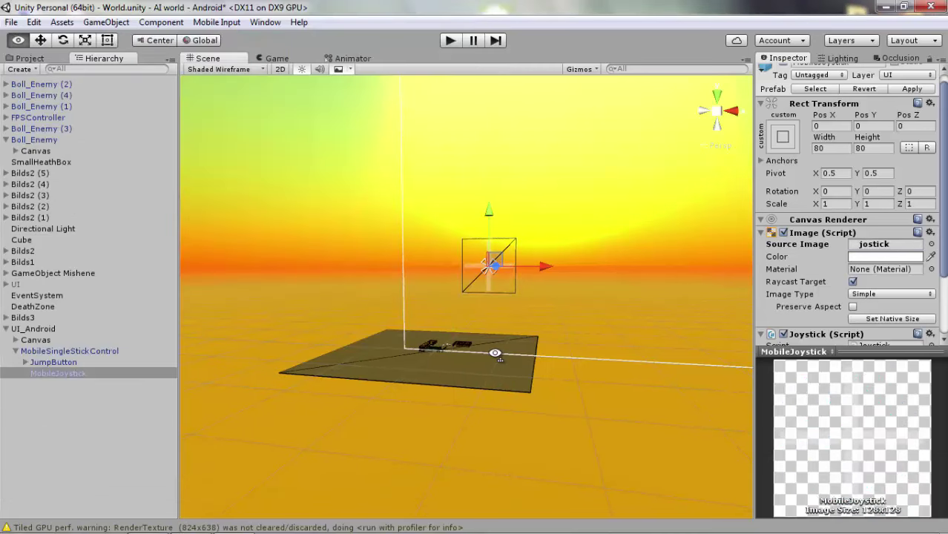
pyautogui.click(836, 149)
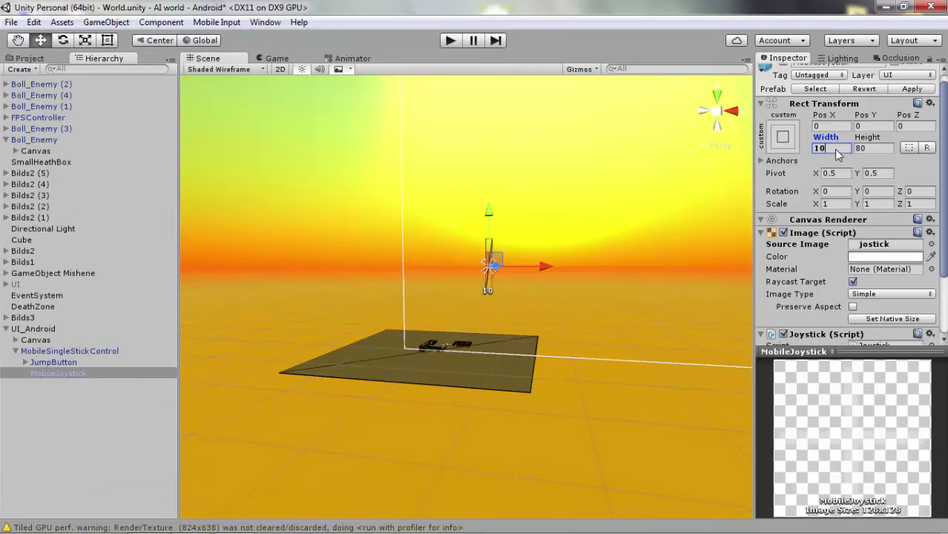
pyautogui.write('100')
pyautogui.press('Tab')
pyautogui.write('100')
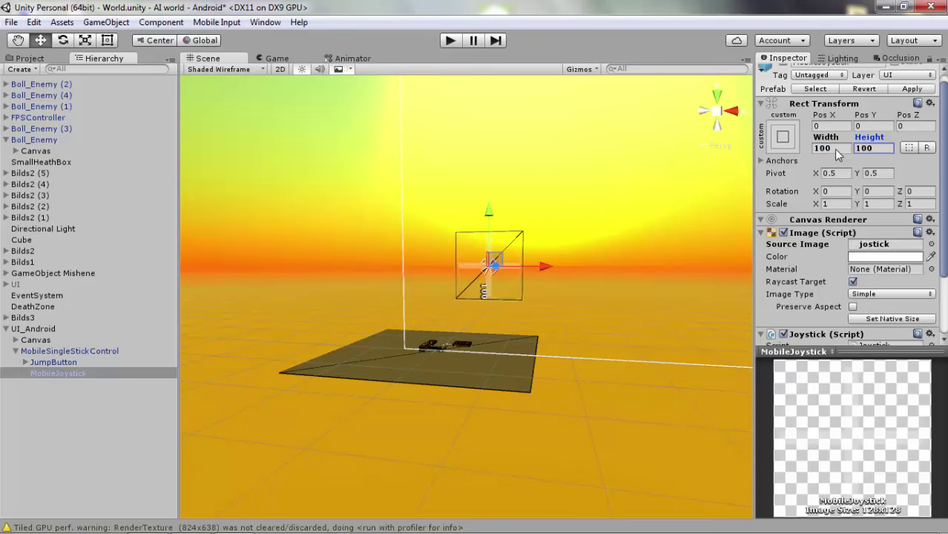
pyautogui.click(277, 61)
# Move MobileJoystick to Pos X 174.1, Pos Y 38.6
pyautogui.click(221, 58)
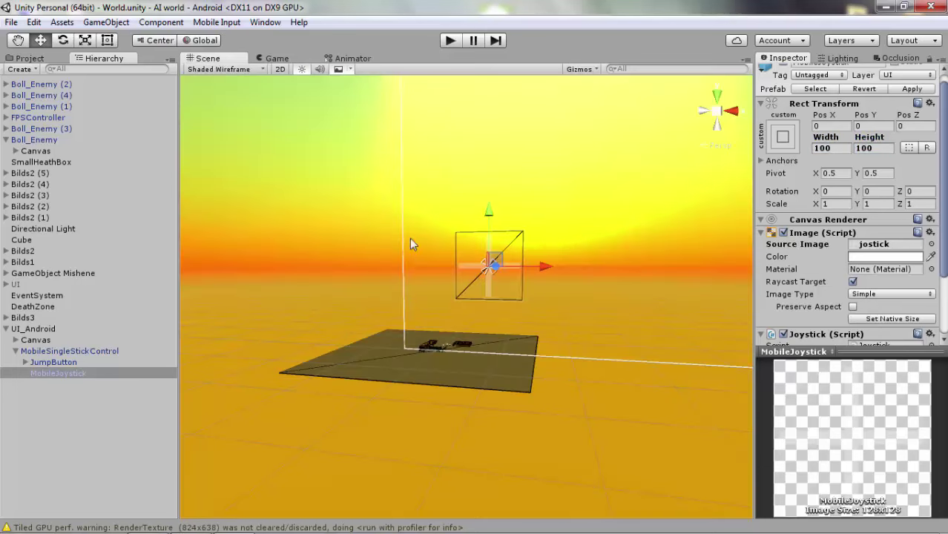
pyautogui.moveTo(536, 276); pyautogui.dragTo(662, 275)
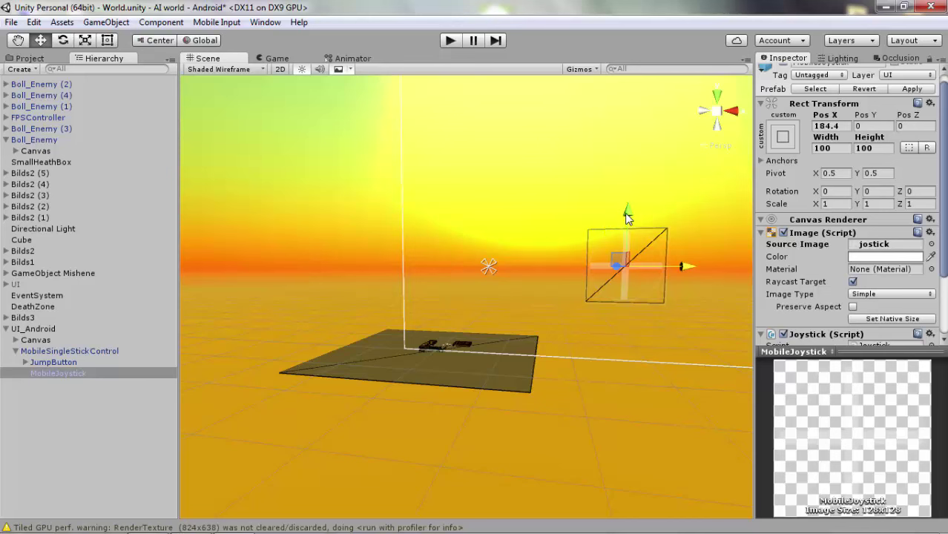
pyautogui.moveTo(627, 217); pyautogui.dragTo(710, 211)
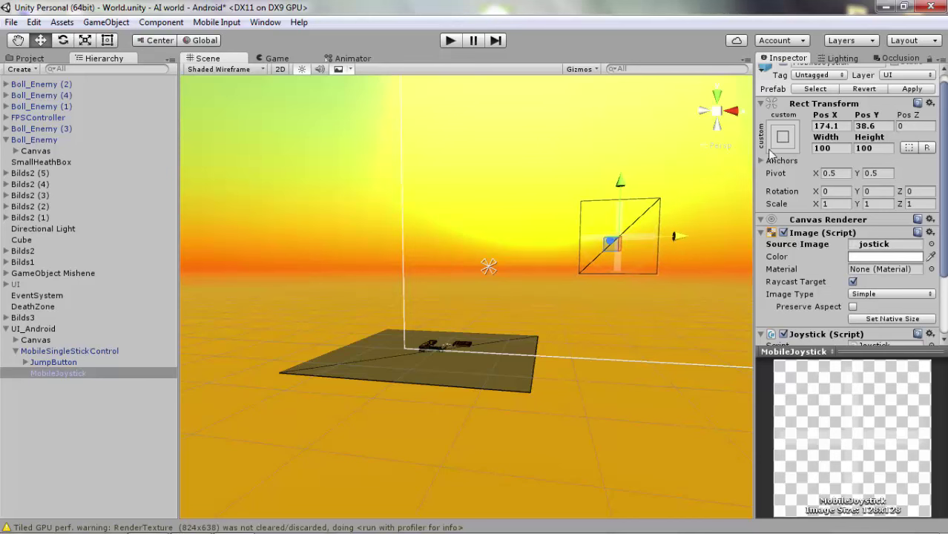
pyautogui.moveTo(290, 346)
pyautogui.keyDown('alt'); pyautogui.mouseDown()
pyautogui.moveTo(490, 418)
pyautogui.moveTo(440, 371)
pyautogui.mouseUp(); pyautogui.keyUp('alt')
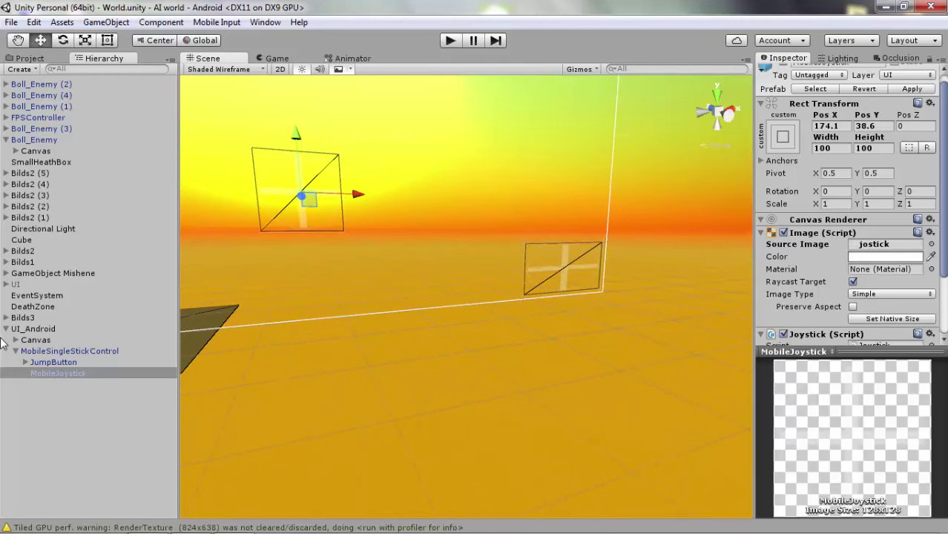
# Give JumpButton the wide rounded ButtonSpacebar sprite
pyautogui.click(66, 362)
pyautogui.click(932, 244)
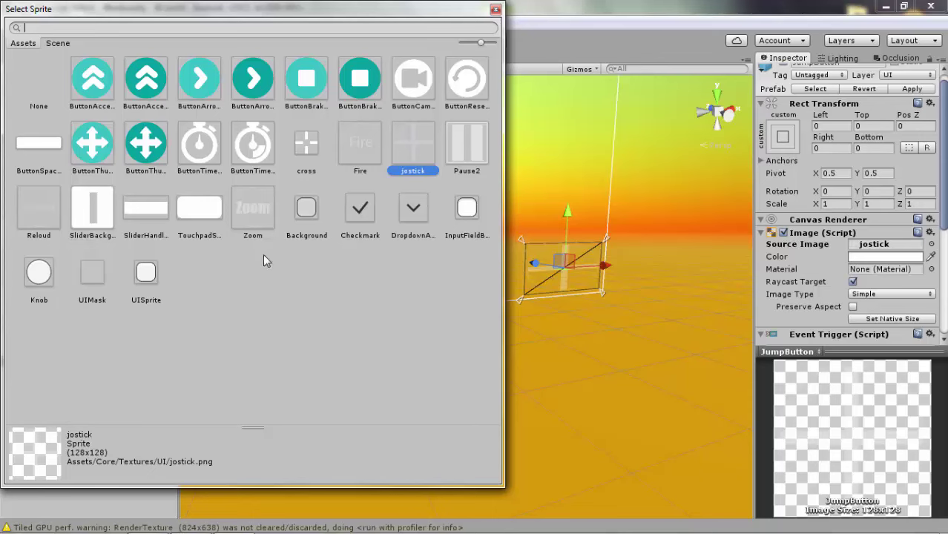
pyautogui.doubleClick(61, 146)
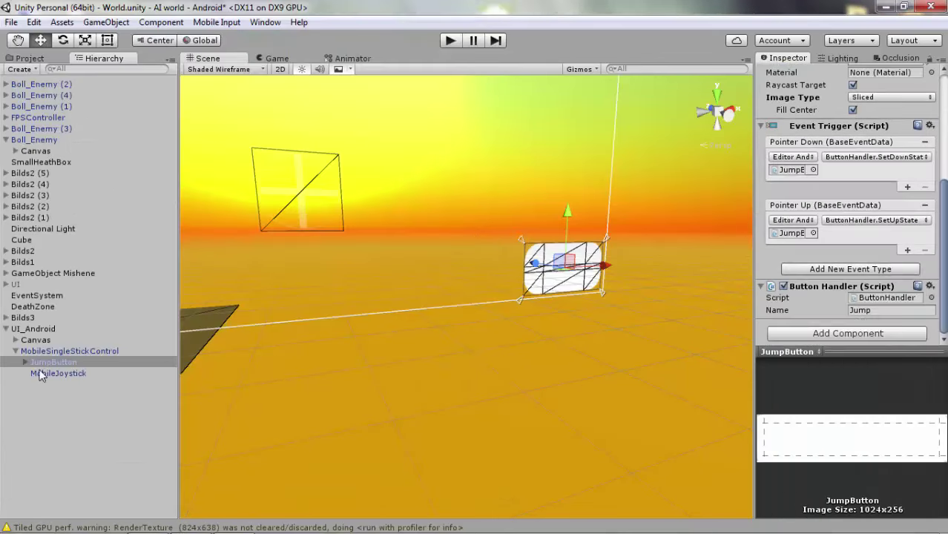
# Make JumpButton's Jump label text red (FF0000A4)
pyautogui.click(34, 363)
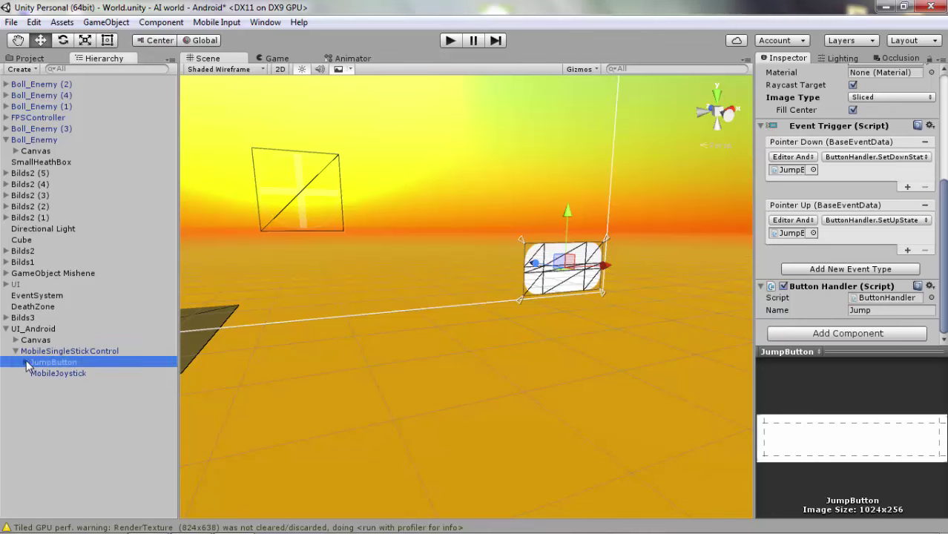
pyautogui.click(25, 362)
pyautogui.click(45, 373)
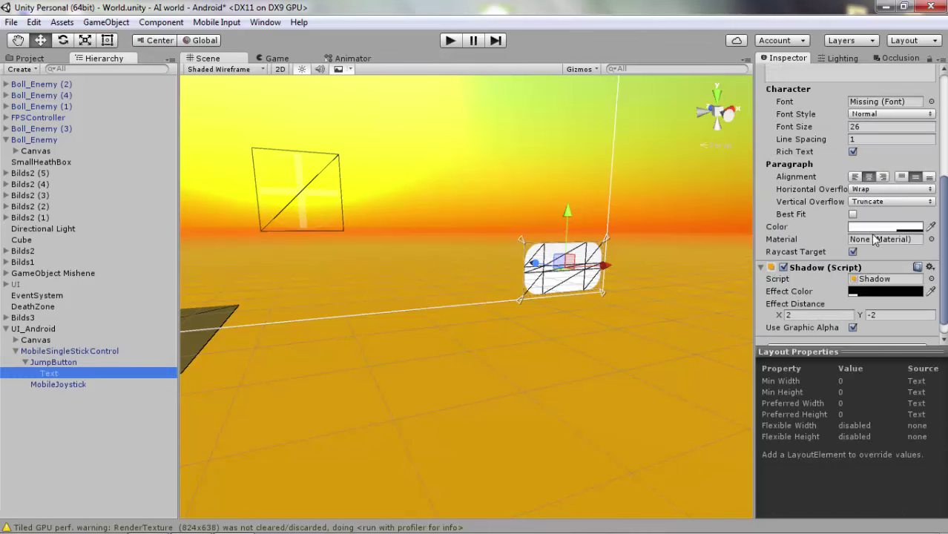
pyautogui.click(886, 226)
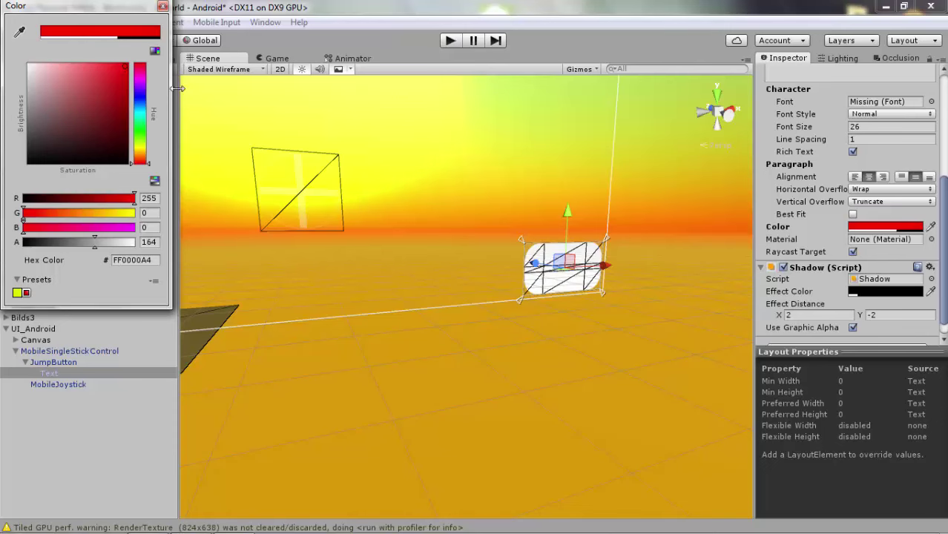
pyautogui.click(162, 6)
# Frame the Jump label and bring up the font choices for its missing font
pyautogui.moveTo(415, 297)
pyautogui.mouseDown(button='right')
pyautogui.moveTo(589, 234)
pyautogui.moveTo(519, 250)
pyautogui.mouseUp(button='right')
pyautogui.doubleClick(49, 374)
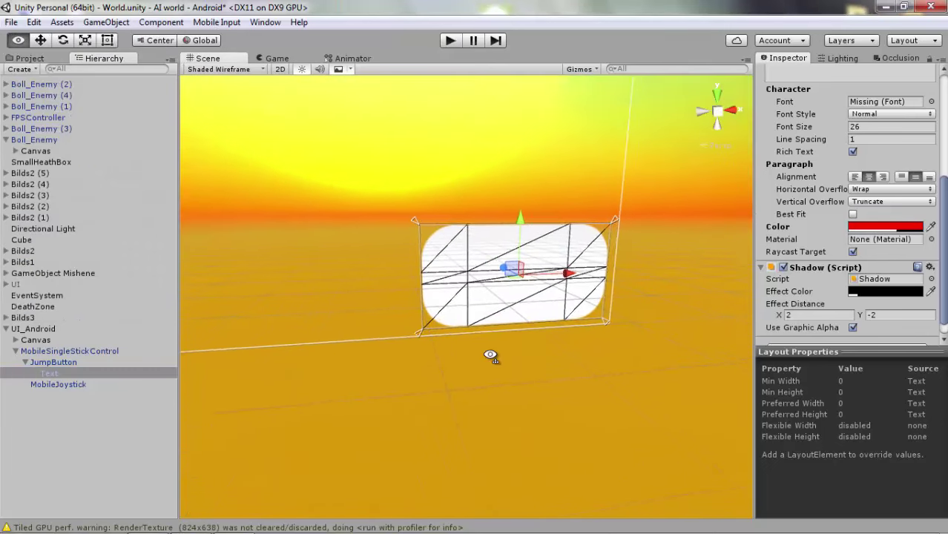
pyautogui.moveTo(482, 343); pyautogui.dragTo(538, 337, button='right')
pyautogui.scroll(5, 822, 234)
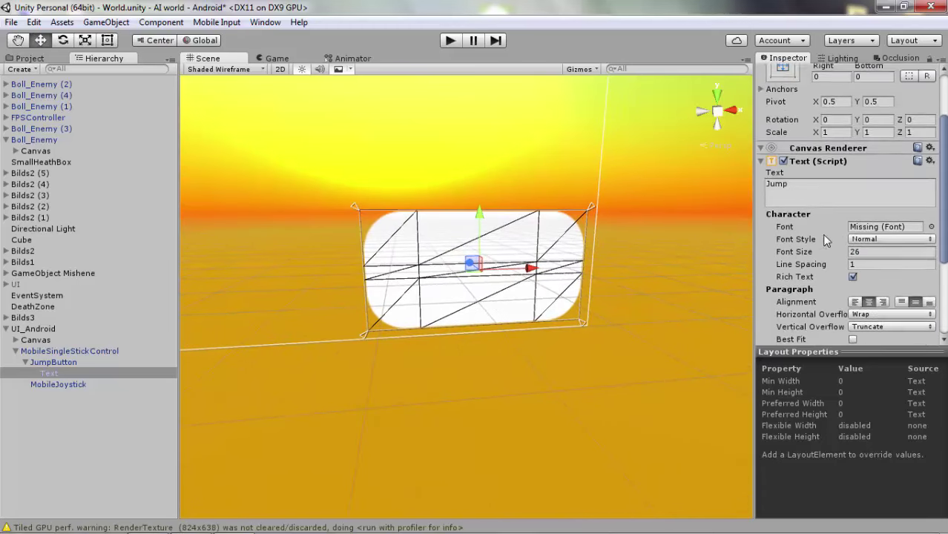
pyautogui.scroll(-3, 826, 234)
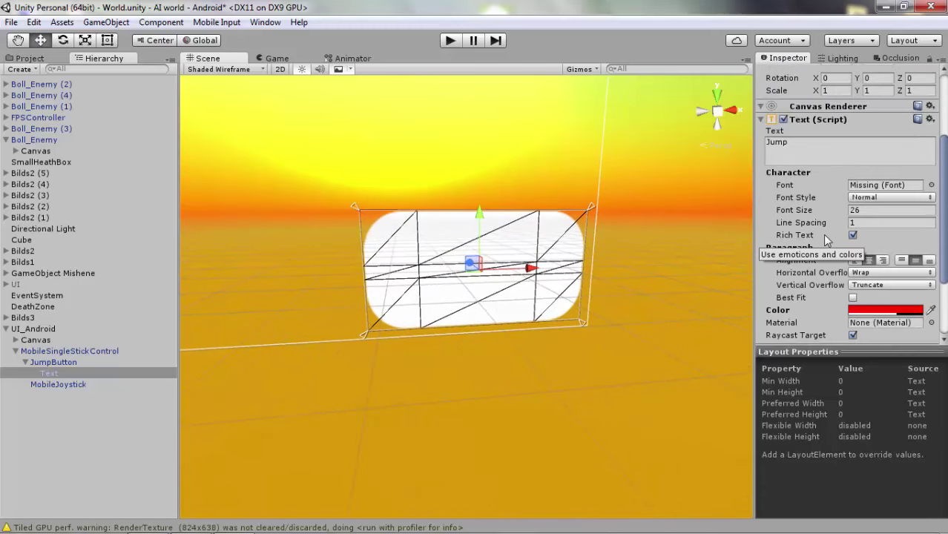
pyautogui.click(933, 185)
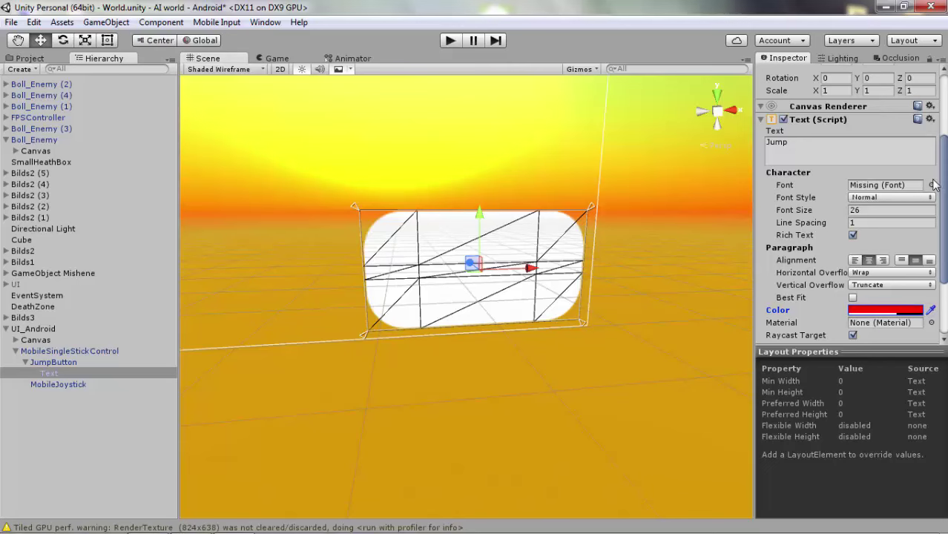
pyautogui.click(933, 186)
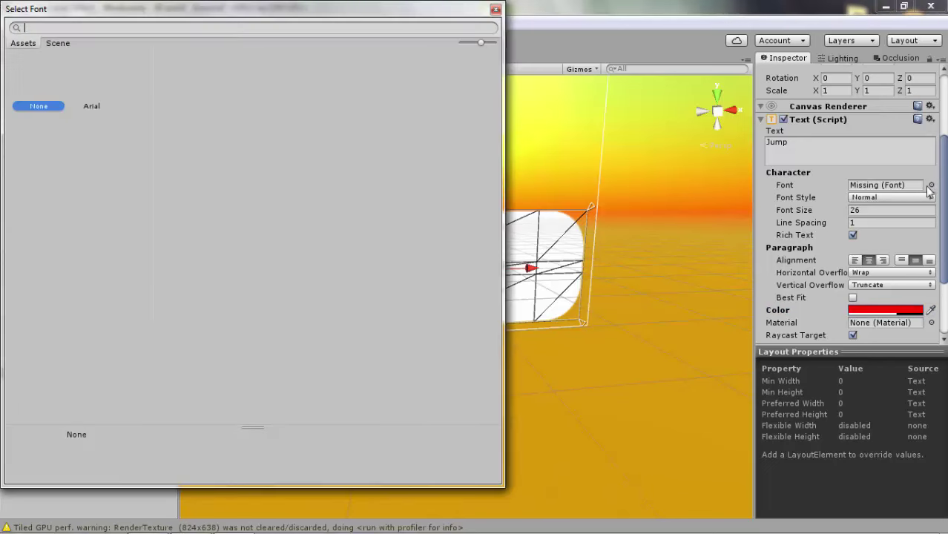
# Set the Jump label's font to Arial
pyautogui.doubleClick(99, 97)
pyautogui.click(877, 212)
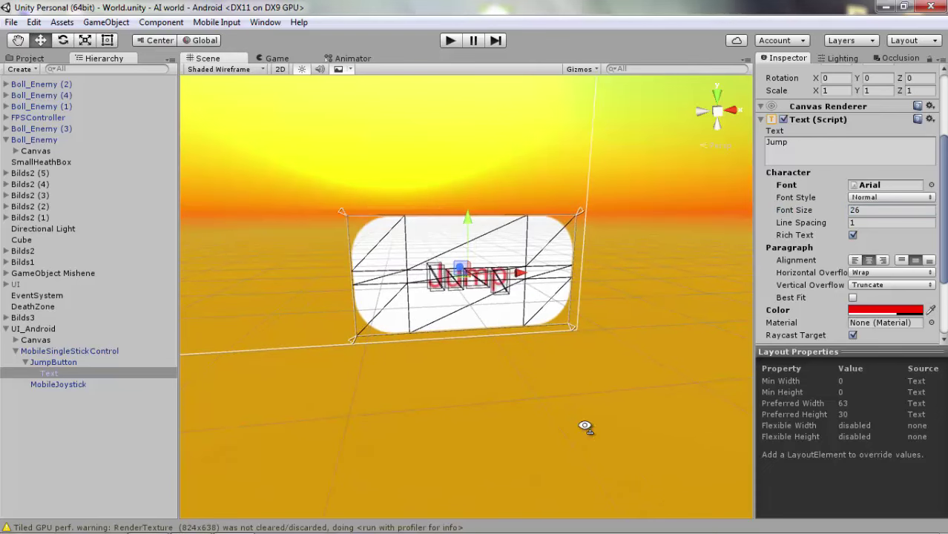
pyautogui.moveTo(583, 429); pyautogui.dragTo(410, 98, button='right')
# Play the game and make the player jump with the new button, then stop
pyautogui.click(449, 42)
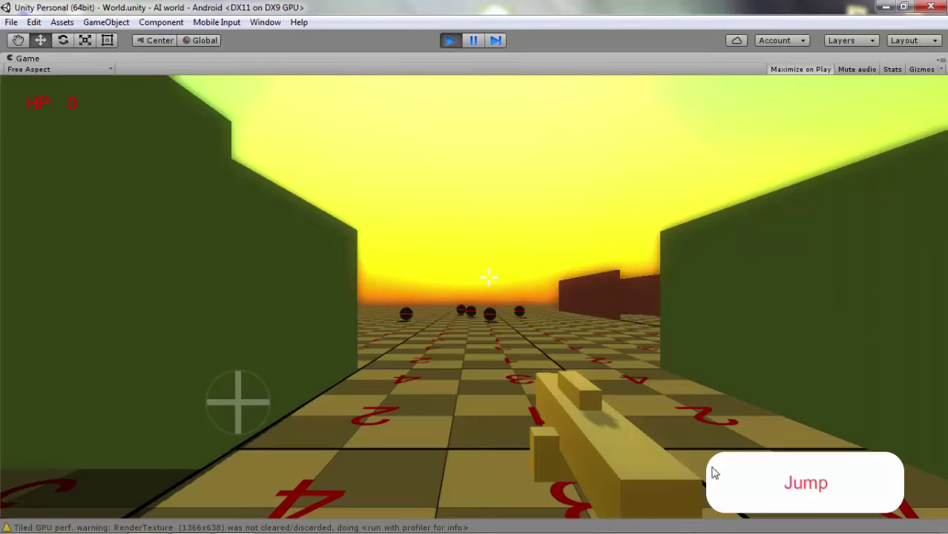
pyautogui.click(716, 471)
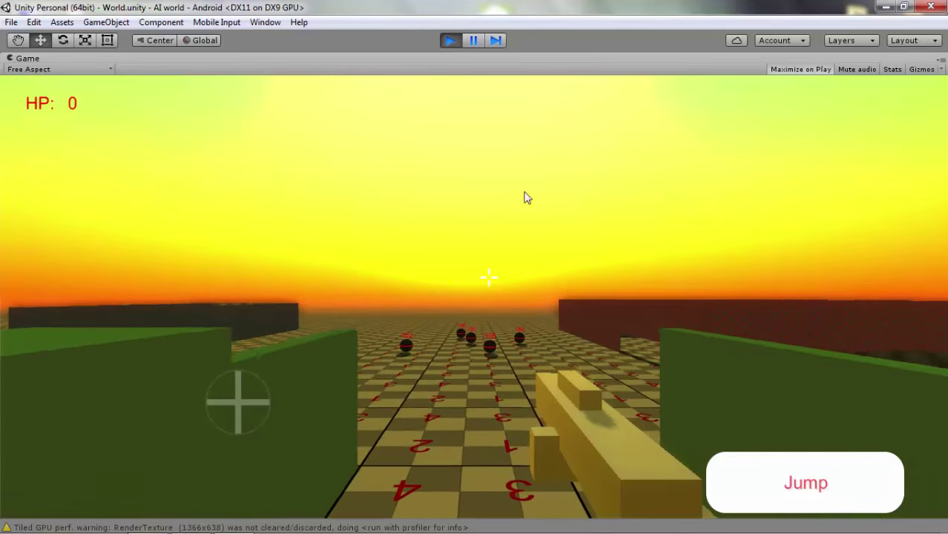
pyautogui.click(446, 39)
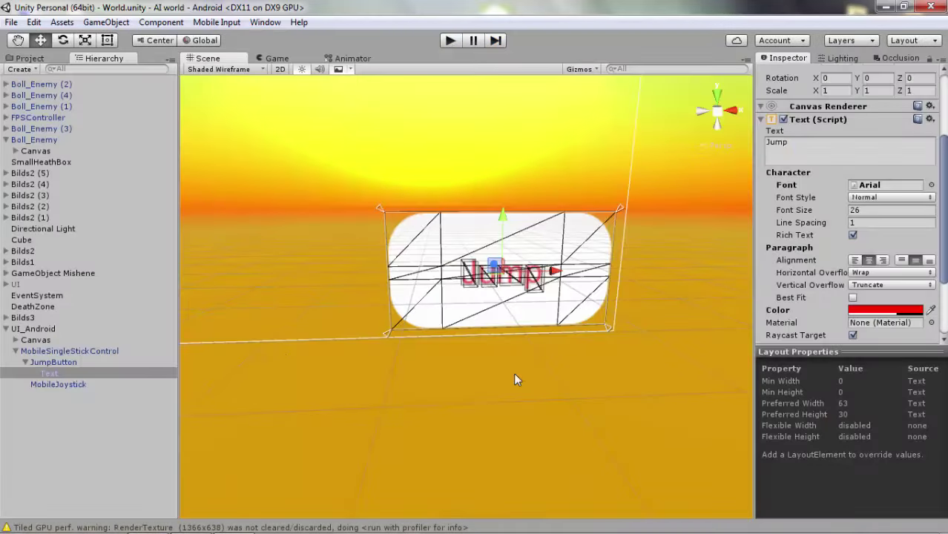
pyautogui.moveTo(515, 375); pyautogui.dragTo(484, 351, button='right')
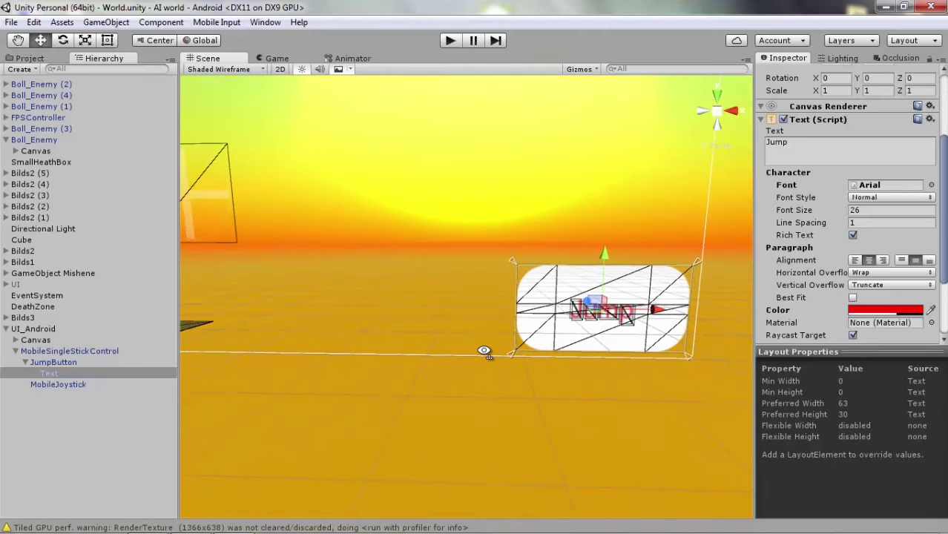
pyautogui.moveTo(485, 332); pyautogui.dragTo(374, 364, button='right')
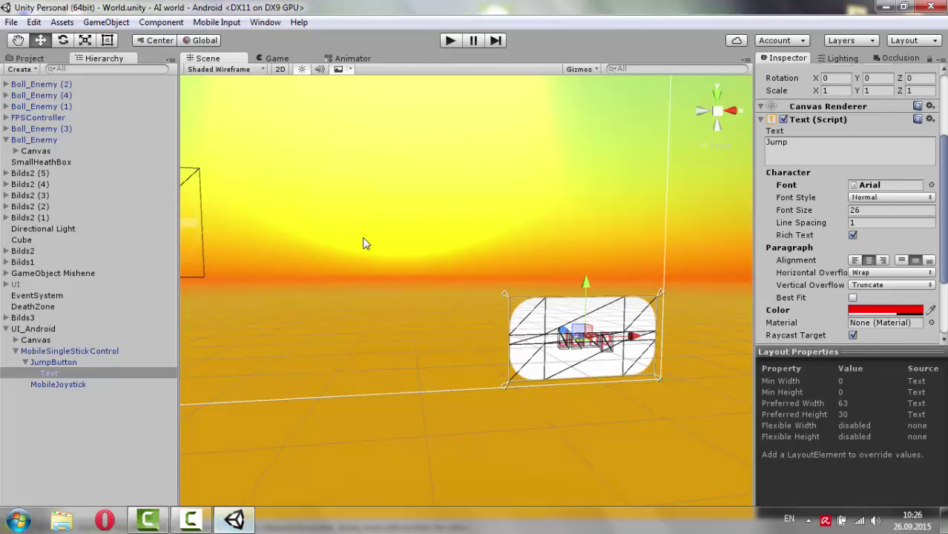
# Browse the Project folders (Core, Editor, Standard Assets), then return to the Scene view
pyautogui.click(27, 59)
pyautogui.click(93, 61)
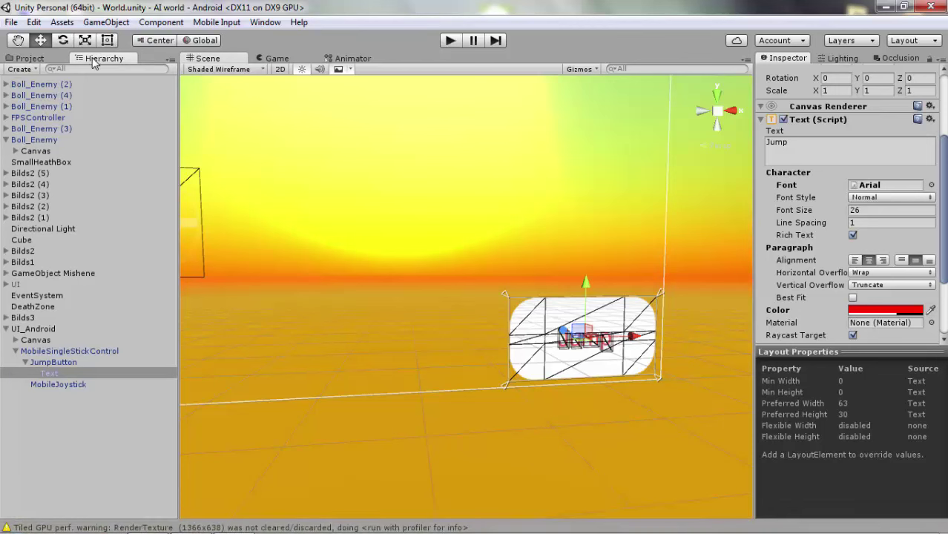
pyautogui.click(21, 69)
pyautogui.click(28, 58)
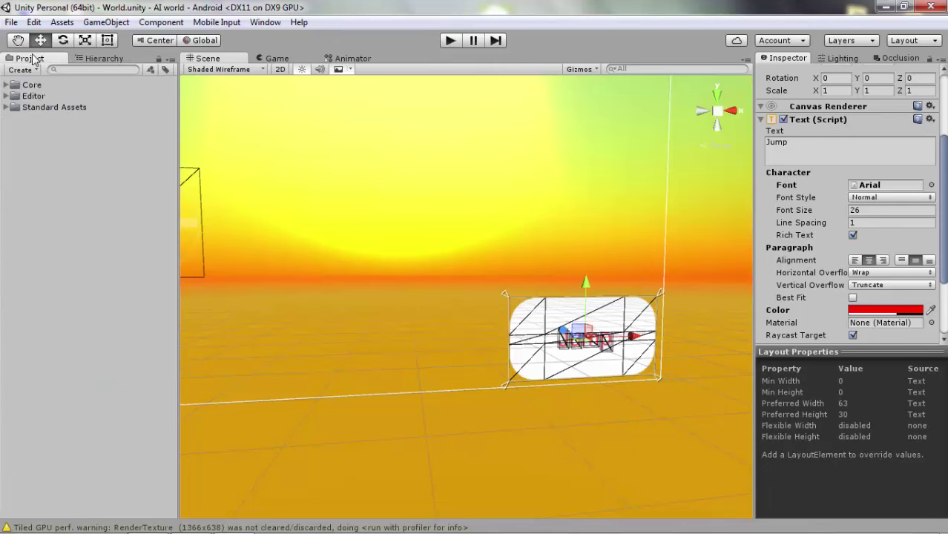
pyautogui.click(7, 86)
pyautogui.click(7, 85)
pyautogui.moveTo(377, 189)
pyautogui.keyDown('alt'); pyautogui.mouseDown()
pyautogui.moveTo(448, 342)
pyautogui.moveTo(329, 327)
pyautogui.mouseUp(); pyautogui.keyUp('alt')
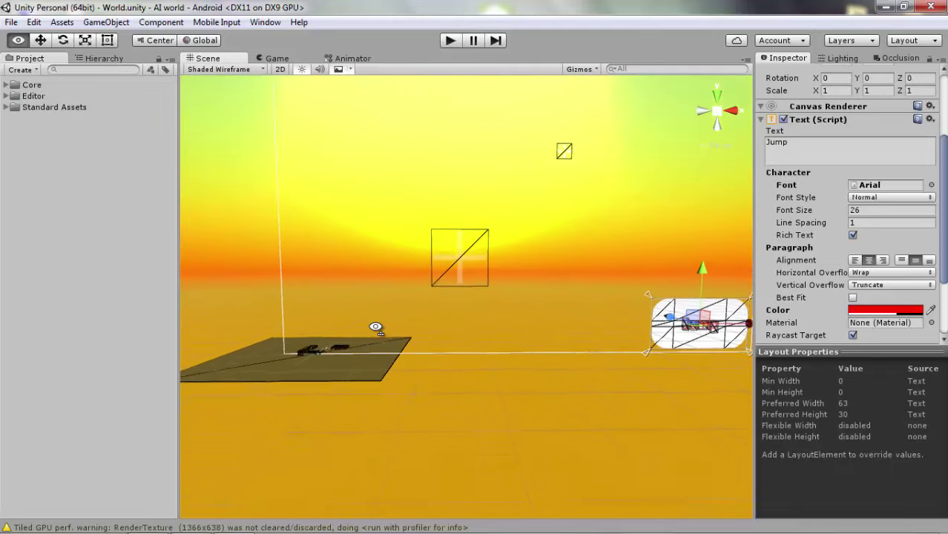
pyautogui.keyDown('alt'); pyautogui.moveTo(329, 327); pyautogui.dragTo(349, 334); pyautogui.keyUp('alt')
pyautogui.click(261, 59)
pyautogui.click(225, 59)
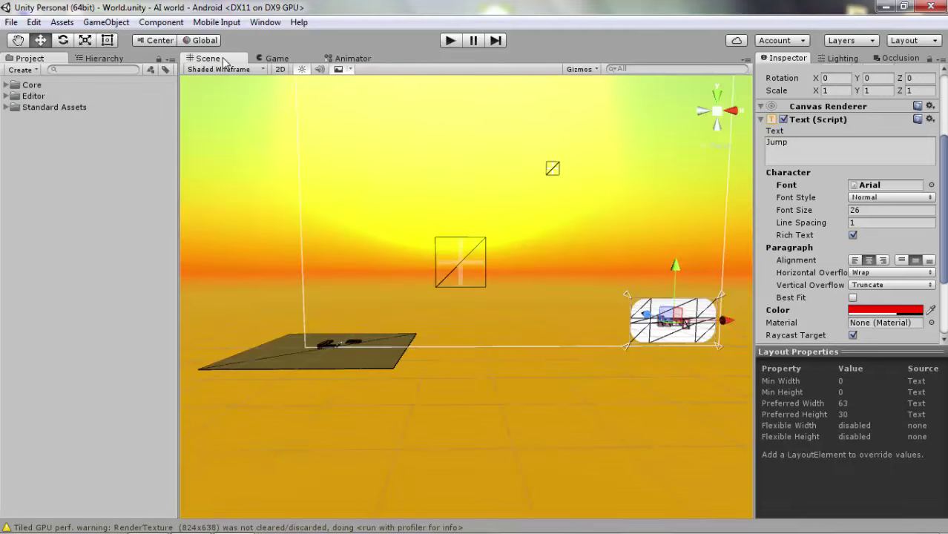
# Anchor MobileJoystick bottom-left and place it near the bottom-left corner
pyautogui.click(104, 58)
pyautogui.click(49, 383)
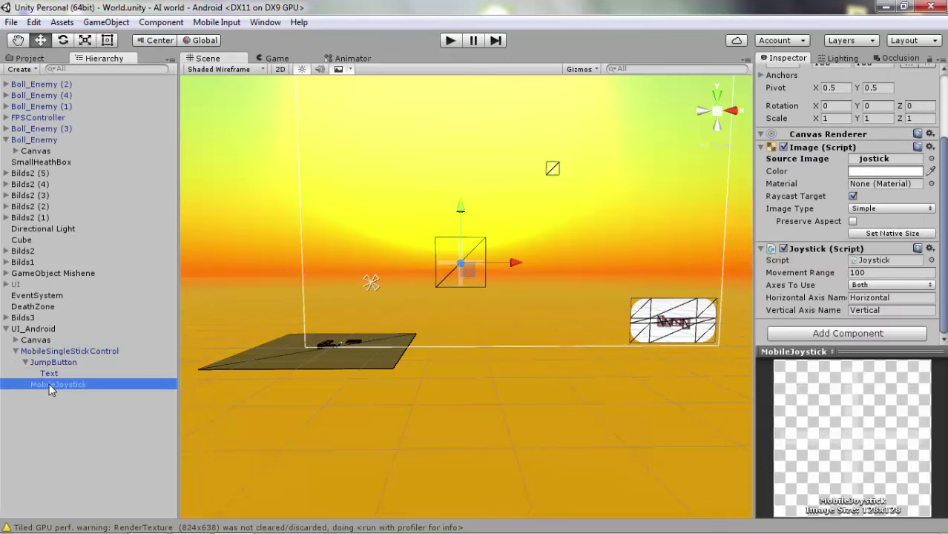
pyautogui.scroll(3, 824, 230)
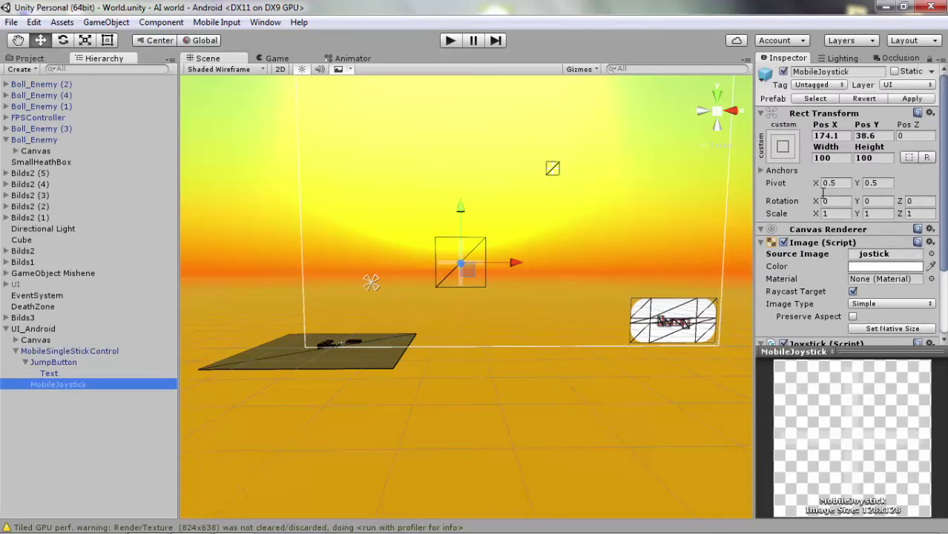
pyautogui.click(785, 150)
pyautogui.click(827, 316)
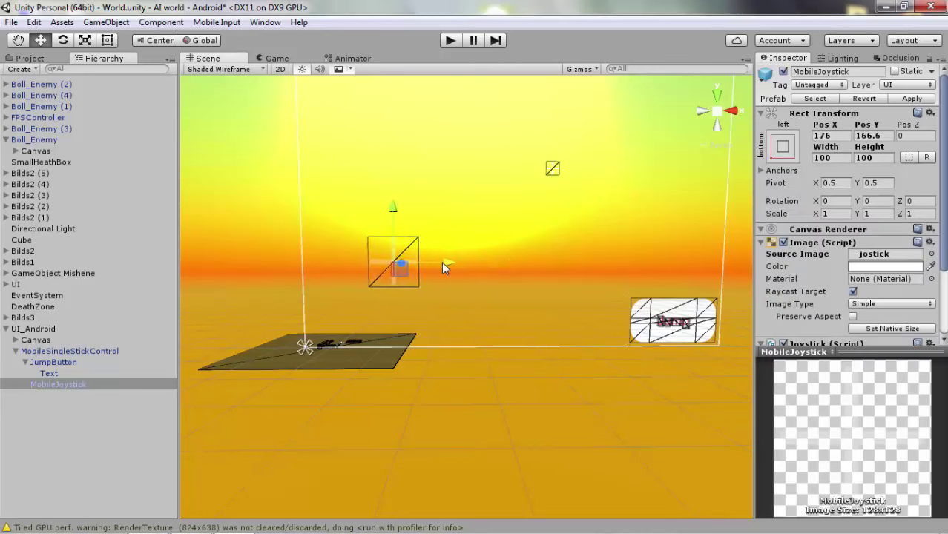
pyautogui.moveTo(499, 271); pyautogui.dragTo(418, 267)
pyautogui.moveTo(380, 215); pyautogui.dragTo(372, 250)
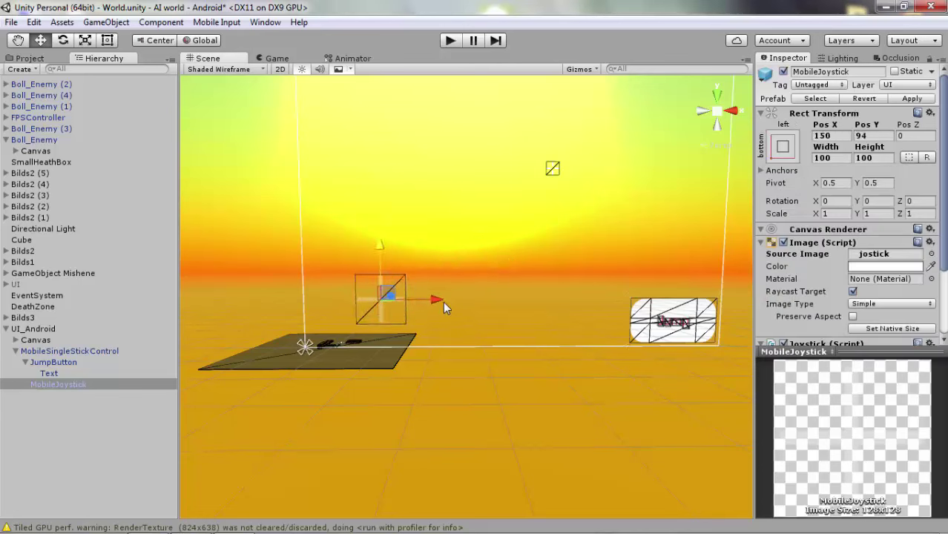
pyautogui.moveTo(443, 302); pyautogui.dragTo(429, 312)
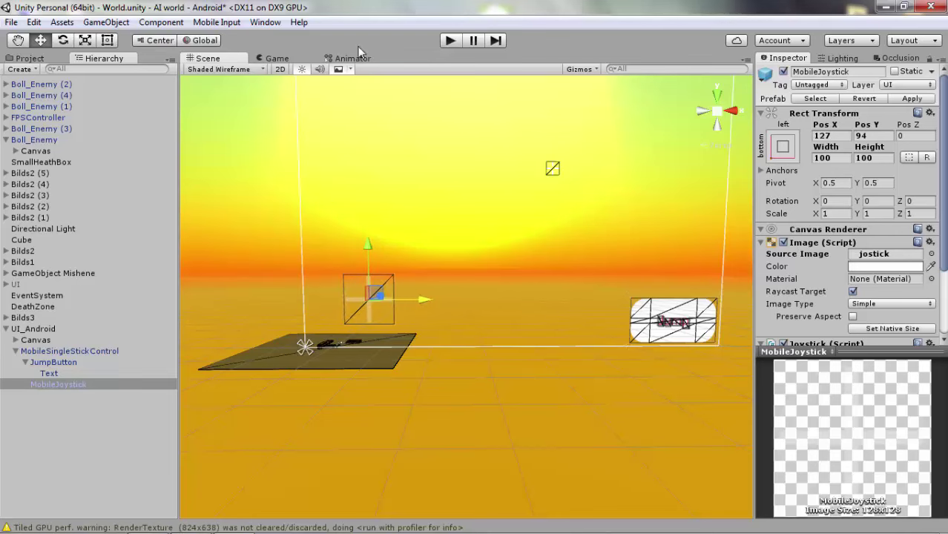
# Nudge the joystick to Pos X 191, Pos Y 115 and walk with it in play mode
pyautogui.click(450, 40)
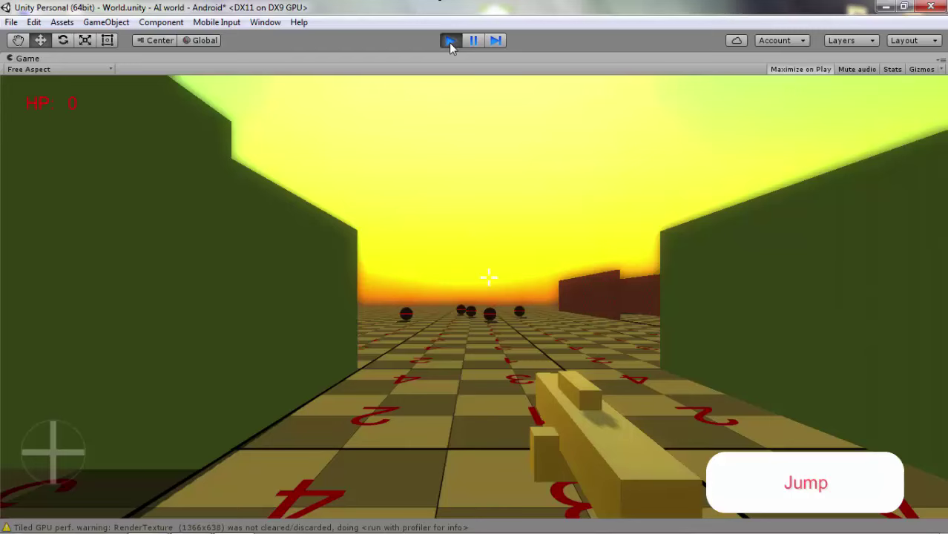
pyautogui.click(451, 40)
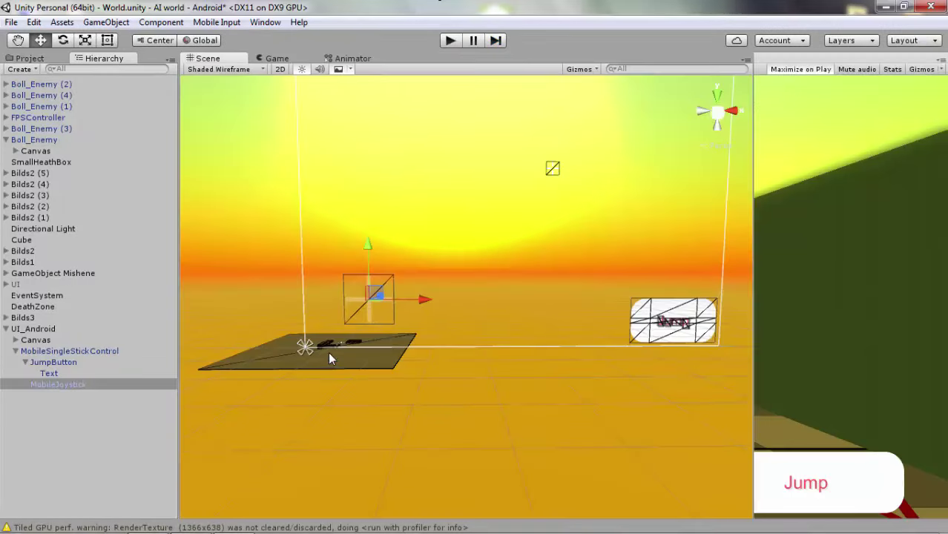
pyautogui.moveTo(428, 302); pyautogui.dragTo(443, 305)
pyautogui.moveTo(404, 265); pyautogui.dragTo(400, 244)
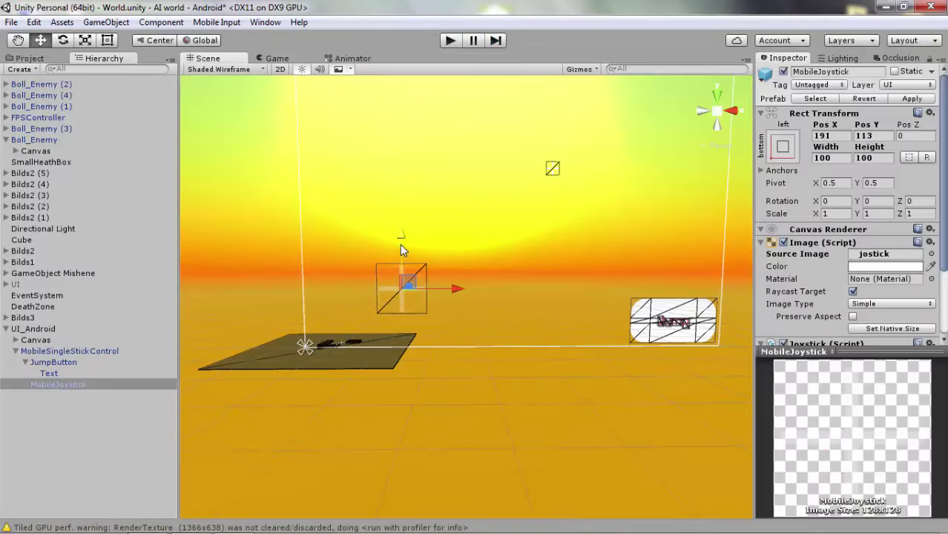
pyautogui.click(460, 40)
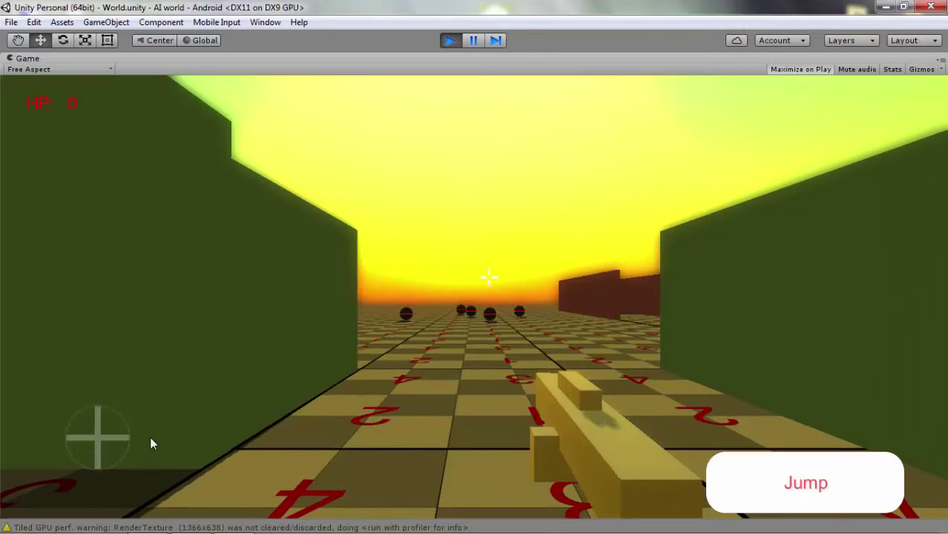
pyautogui.moveTo(137, 361); pyautogui.dragTo(146, 454)
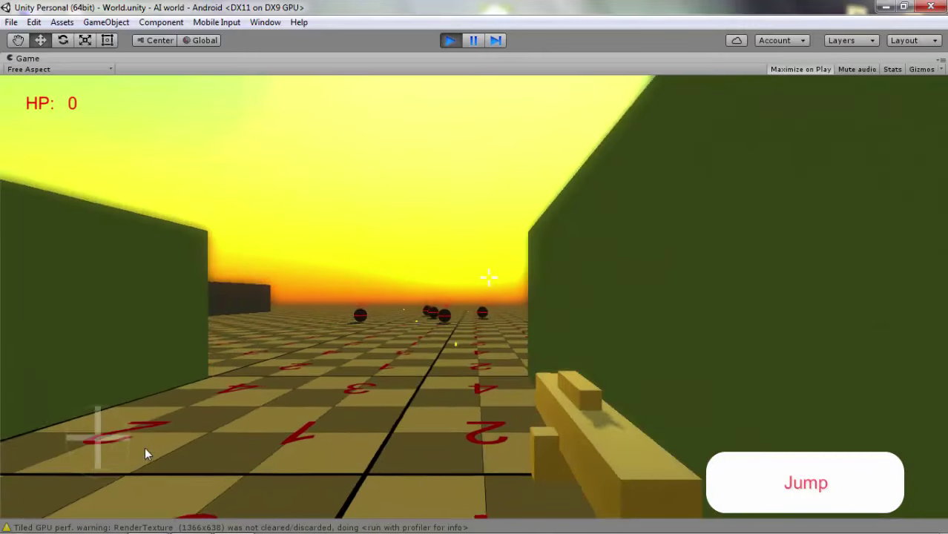
# Anchor JumpButton middle-right and raise it to Pos Y 4
pyautogui.click(451, 40)
pyautogui.click(50, 350)
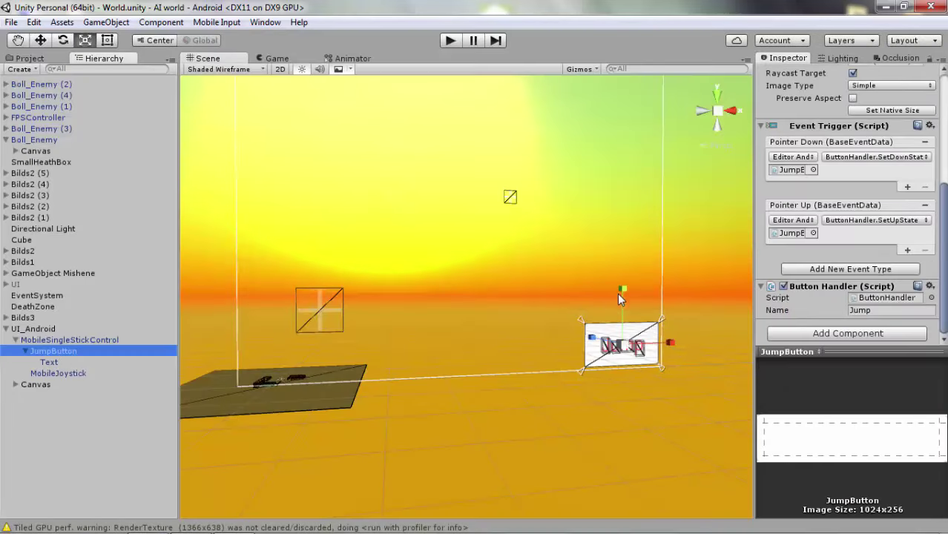
pyautogui.moveTo(619, 296); pyautogui.dragTo(620, 291)
pyautogui.press('w')
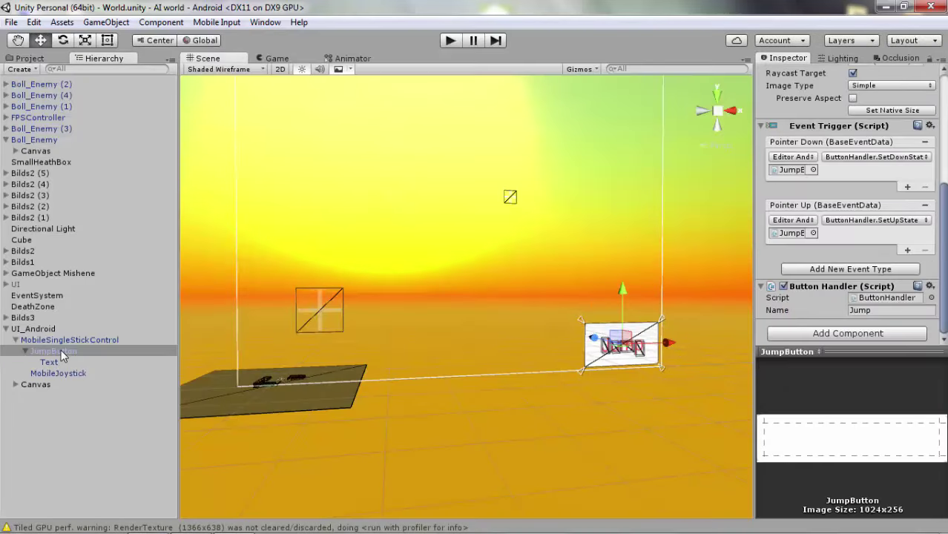
pyautogui.click(61, 349)
pyautogui.moveTo(623, 300); pyautogui.dragTo(648, 232)
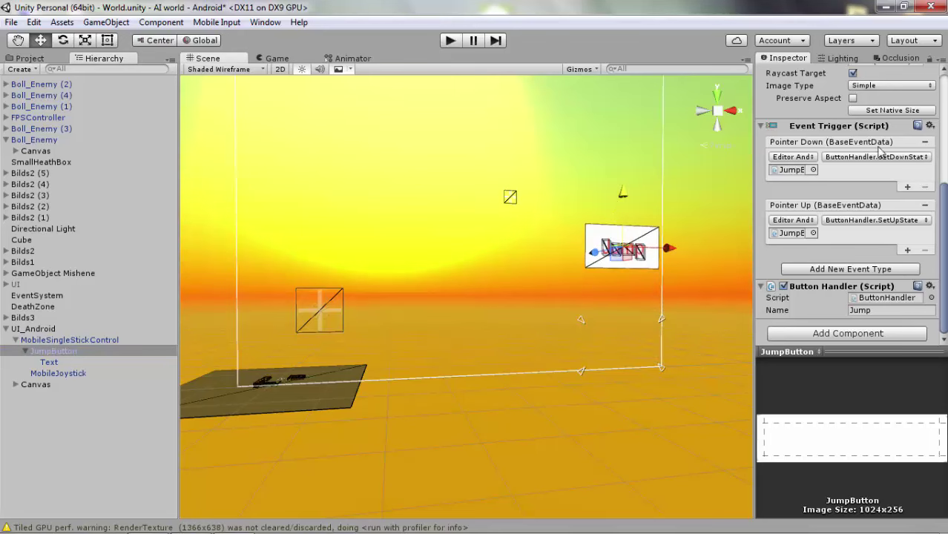
pyautogui.scroll(10, 846, 223)
pyautogui.click(783, 147)
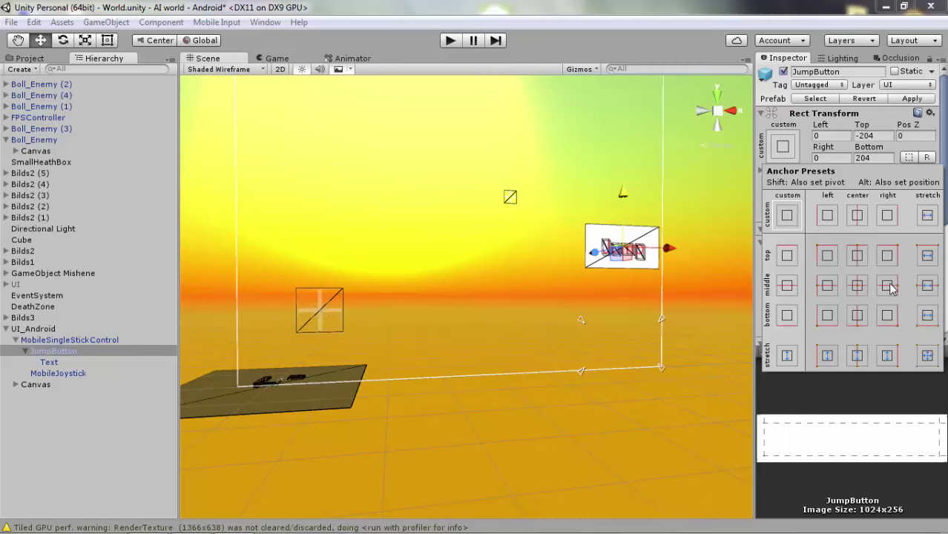
pyautogui.click(890, 287)
pyautogui.click(626, 205)
pyautogui.moveTo(626, 205); pyautogui.dragTo(626, 173)
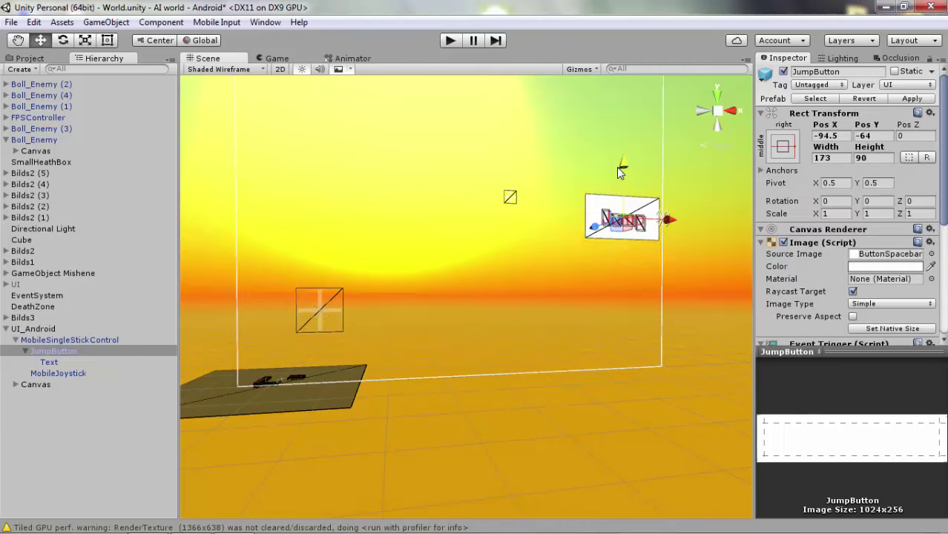
# Play-test the new layout, walking with the joystick, then stop
pyautogui.click(449, 41)
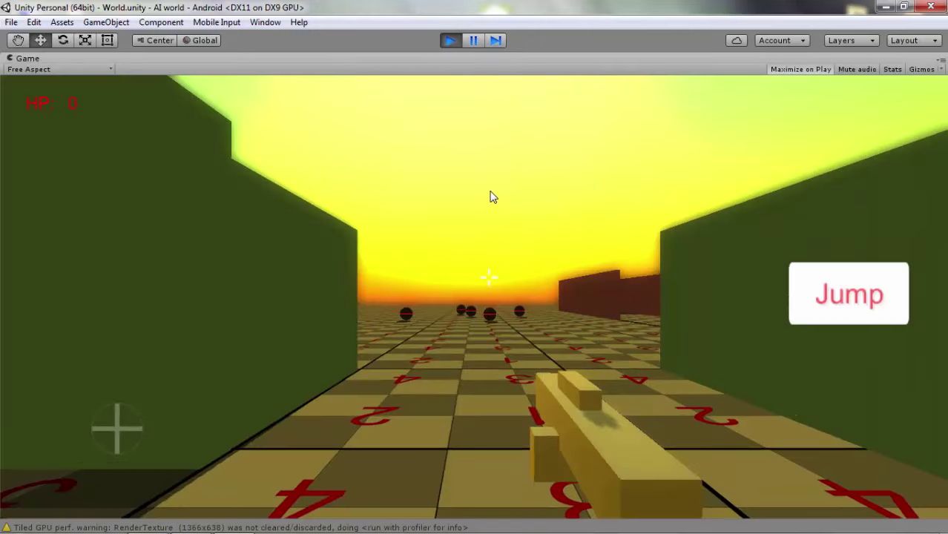
pyautogui.moveTo(117, 428); pyautogui.dragTo(162, 459)
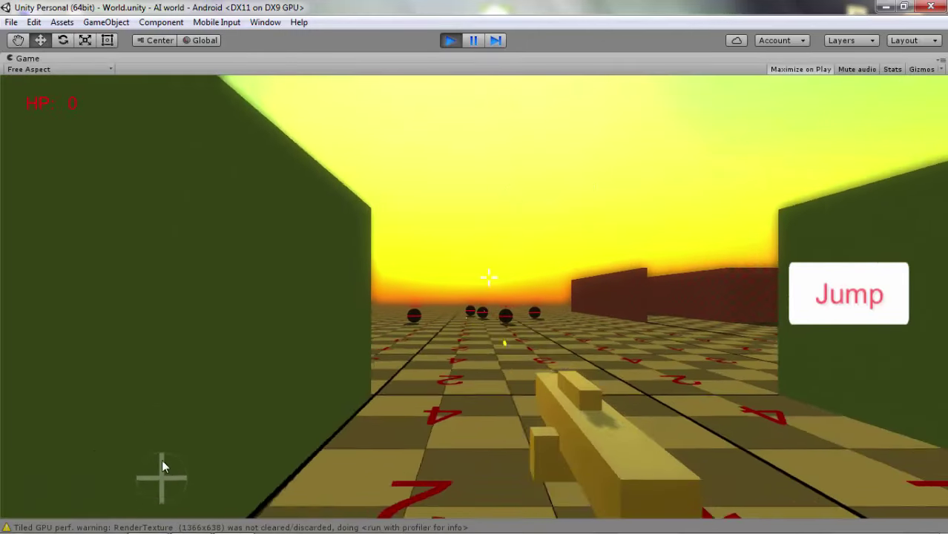
pyautogui.click(450, 39)
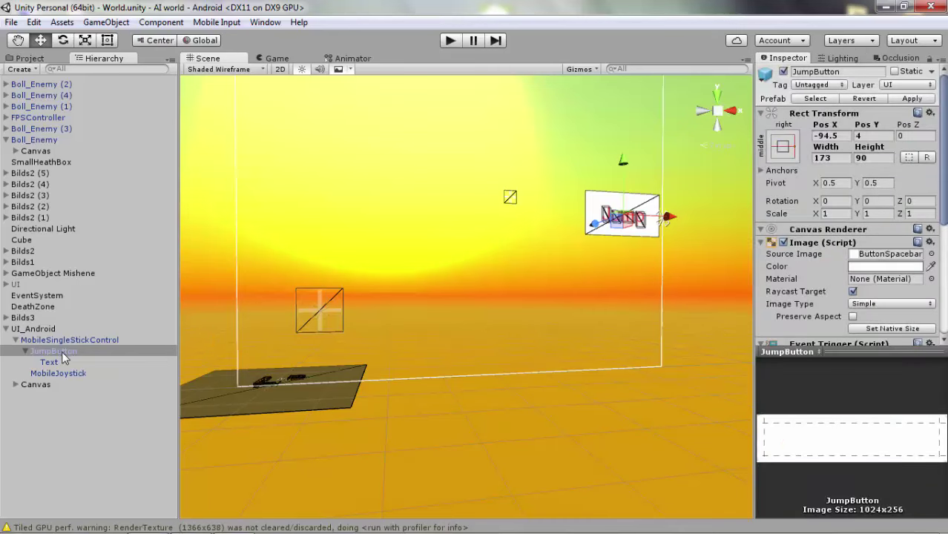
# Duplicate MobileJoystick and move the copy right to Pos X 406
pyautogui.click(30, 354)
pyautogui.click(26, 351)
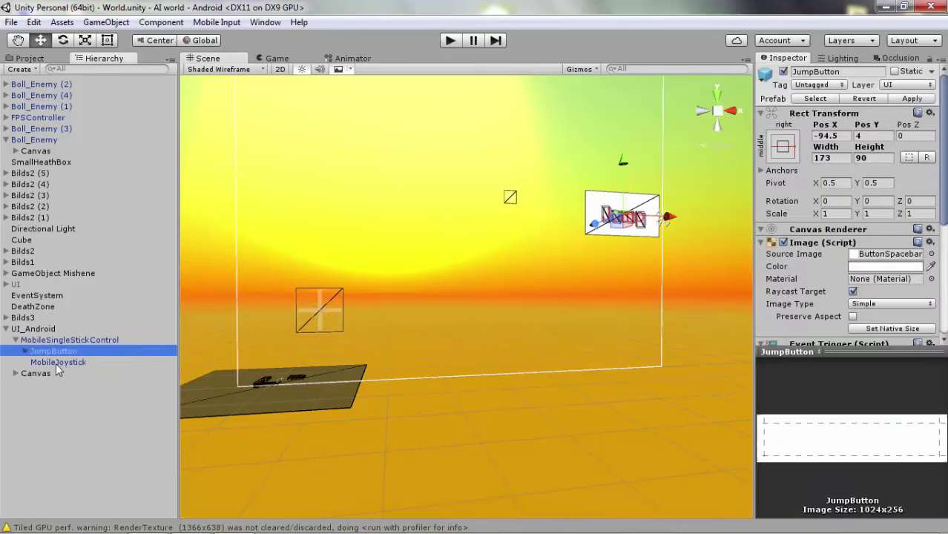
pyautogui.click(56, 363)
pyautogui.hotkey('ctrl', 'd')
pyautogui.moveTo(372, 310); pyautogui.dragTo(645, 307)
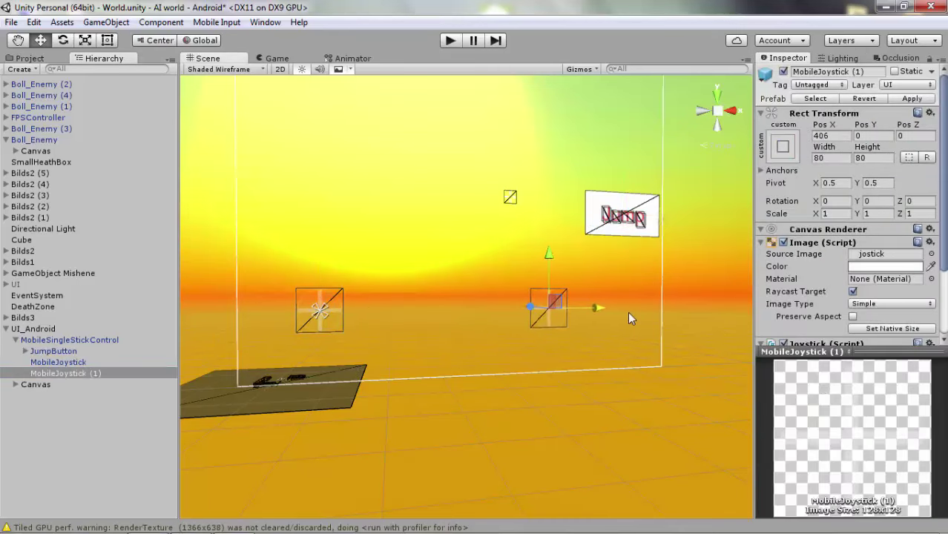
# Start retyping the copy's Horizontal Axis Name as "Mo"
pyautogui.scroll(-3, 855, 284)
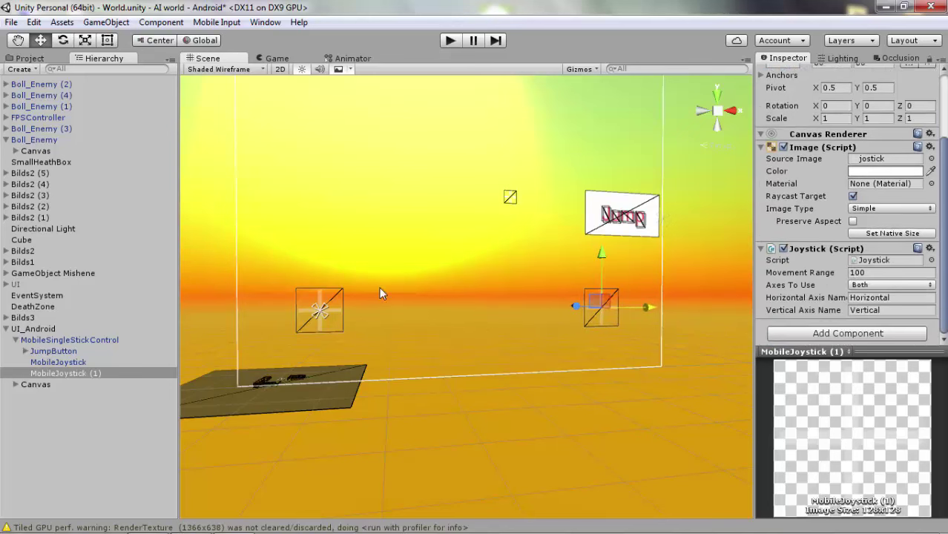
pyautogui.click(903, 299)
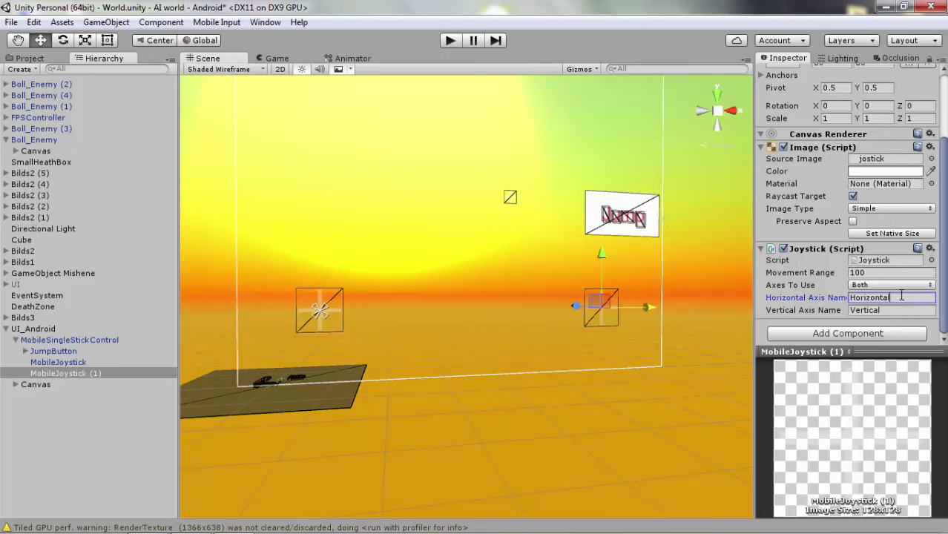
pyautogui.write('Mo')
pyautogui.click(11, 22)
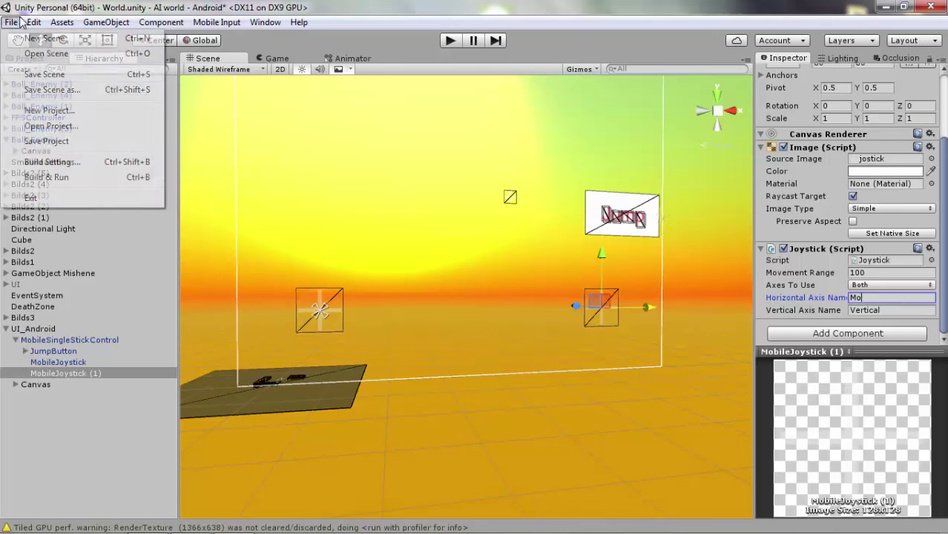
pyautogui.moveTo(34, 23)
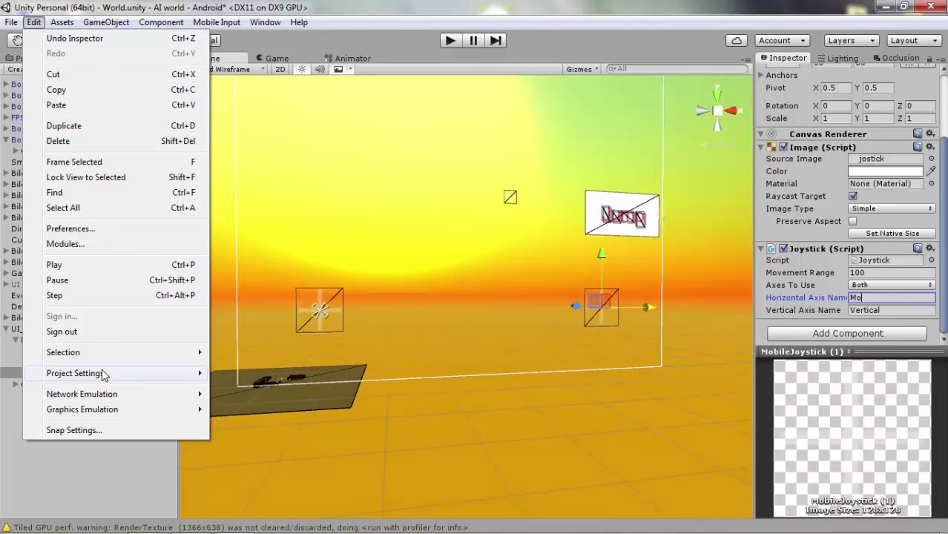
pyautogui.moveTo(104, 373)
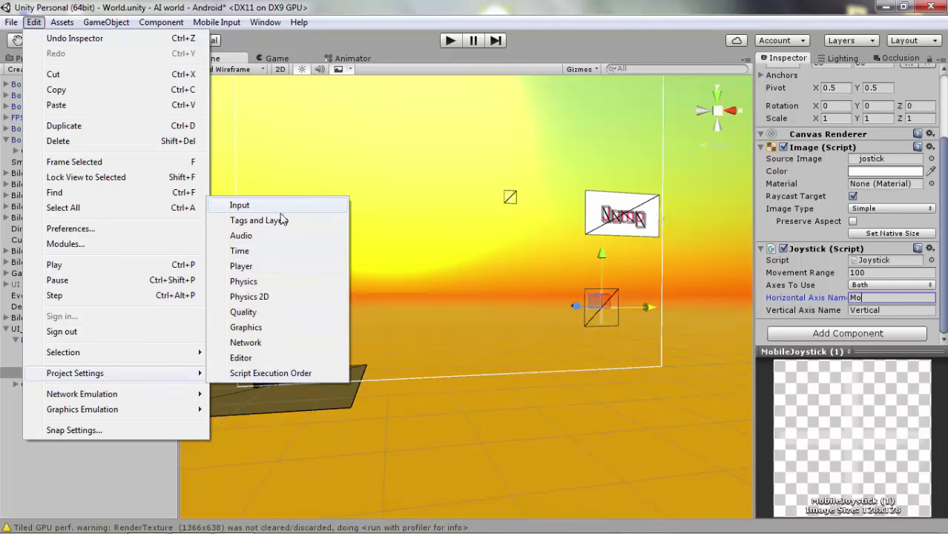
pyautogui.click(242, 205)
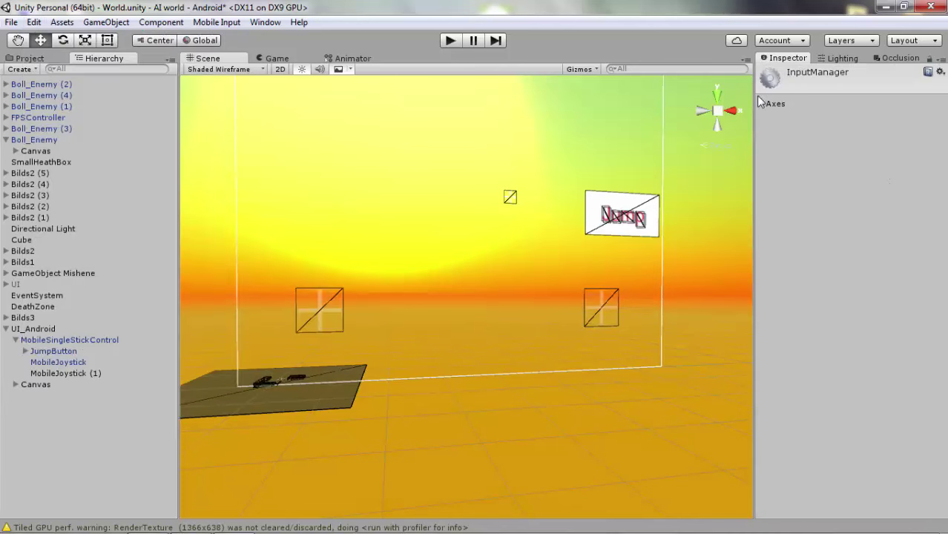
pyautogui.click(762, 104)
pyautogui.click(771, 204)
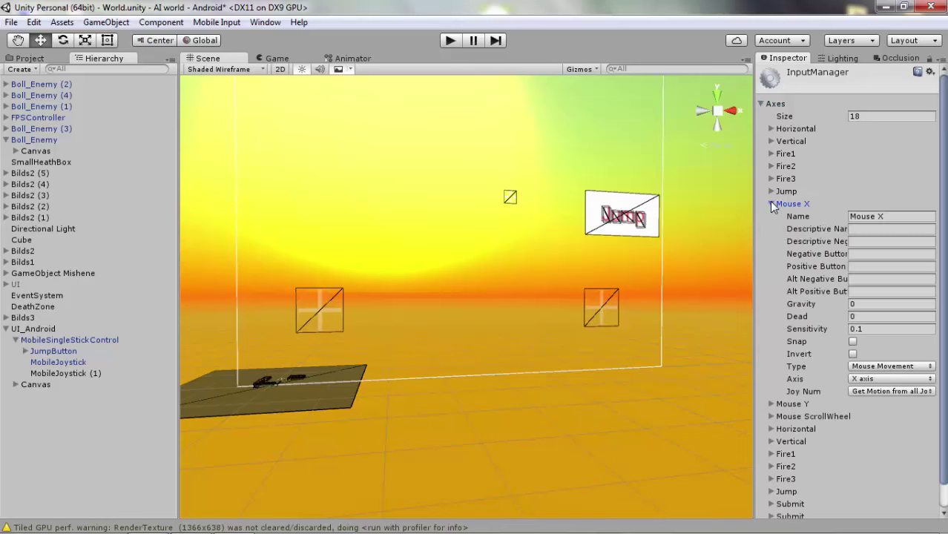
pyautogui.click(897, 216)
pyautogui.click(682, 395)
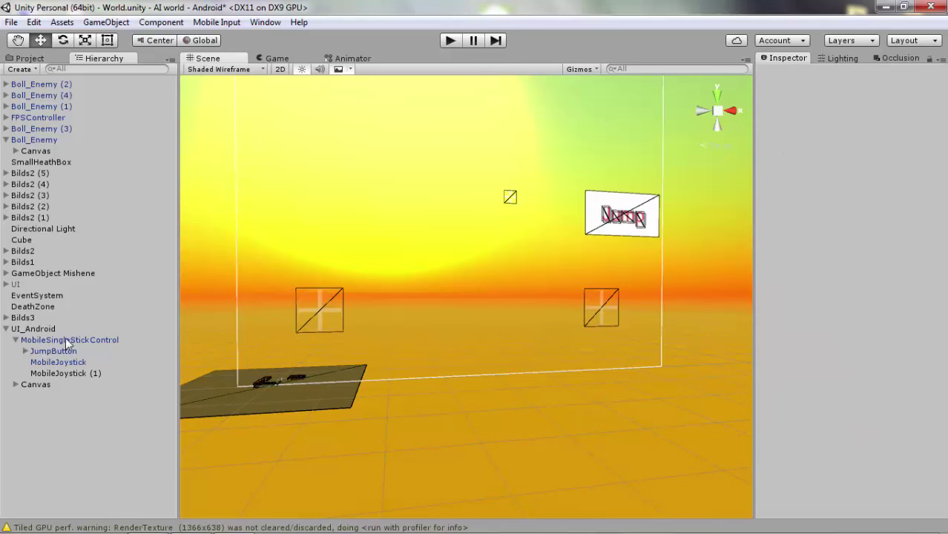
# Rename the joystick copy to MobileJoystick Look and set both its axis names to Mouse X
pyautogui.click(72, 374)
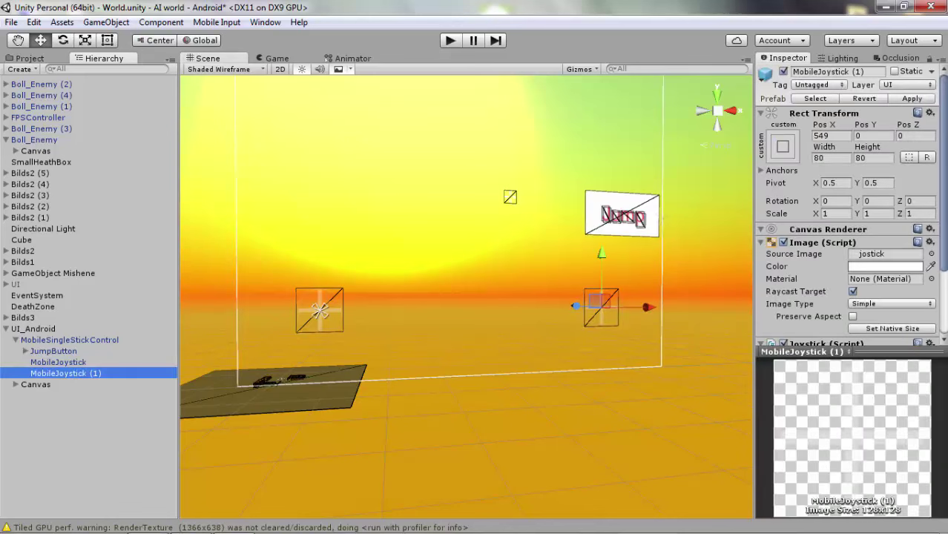
pyautogui.click(858, 71)
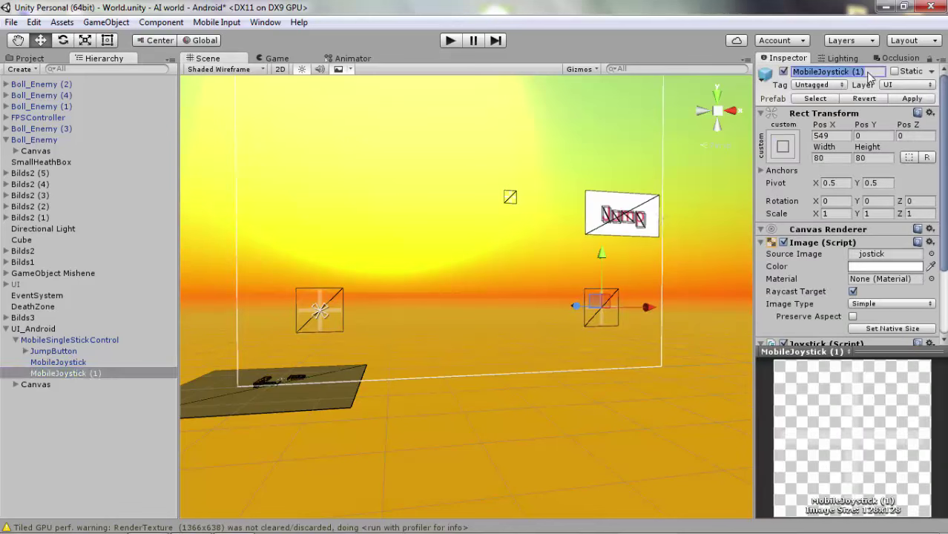
pyautogui.click(871, 74)
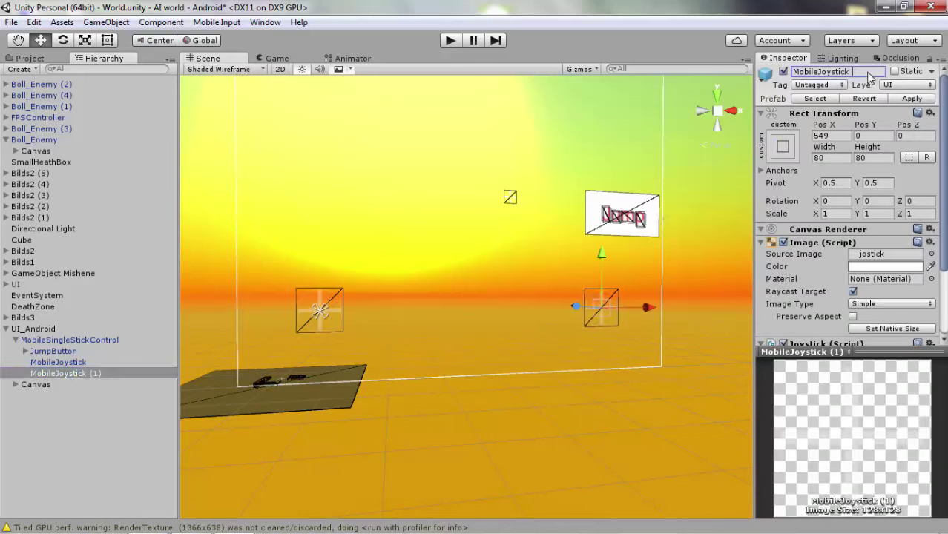
pyautogui.write('Look')
pyautogui.scroll(-5, 931, 265)
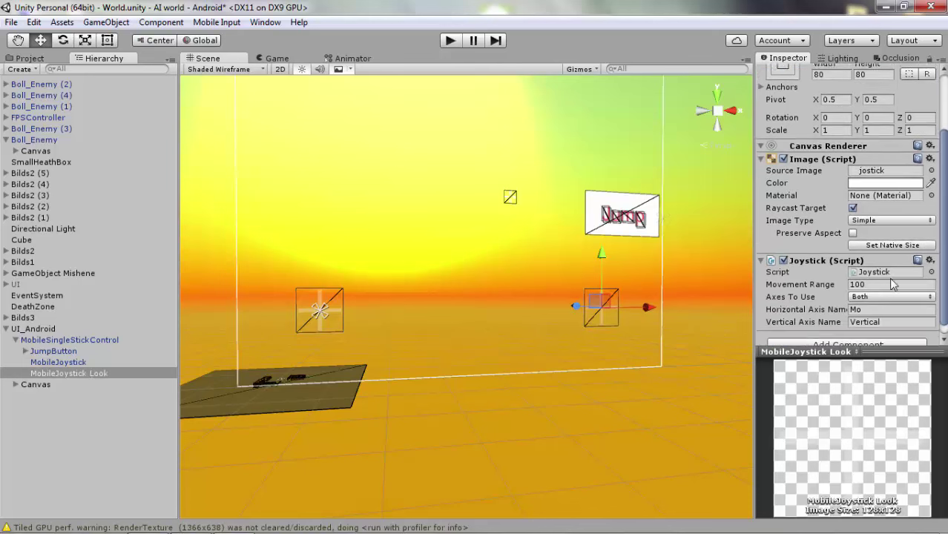
pyautogui.click(874, 298)
pyautogui.write('Mouse X')
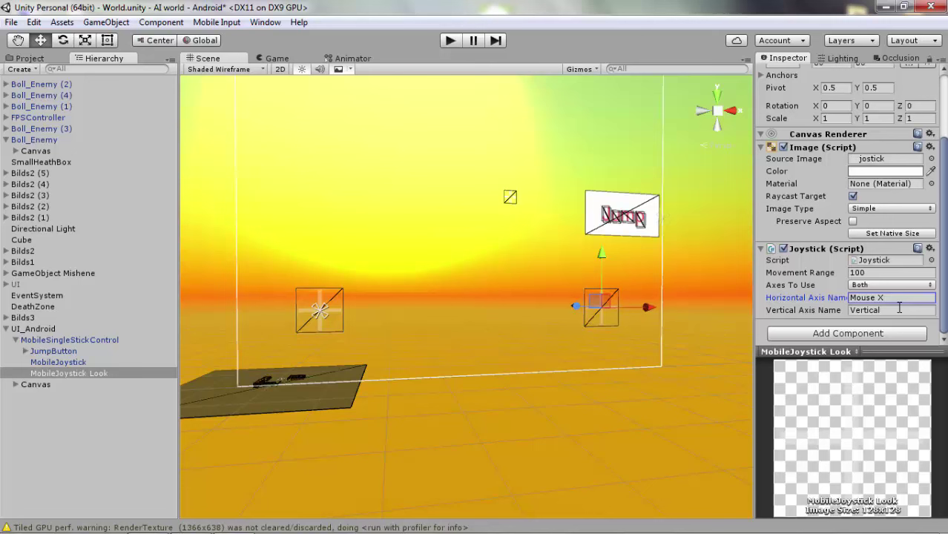
pyautogui.click(902, 311)
pyautogui.write('Mouse X')
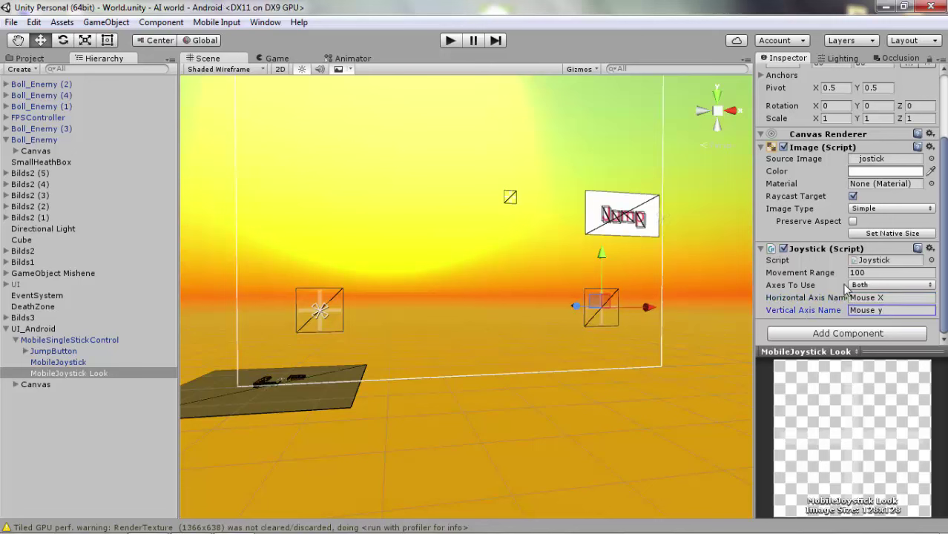
# Play-test the scene, turning the camera with the second joystick
pyautogui.click(450, 41)
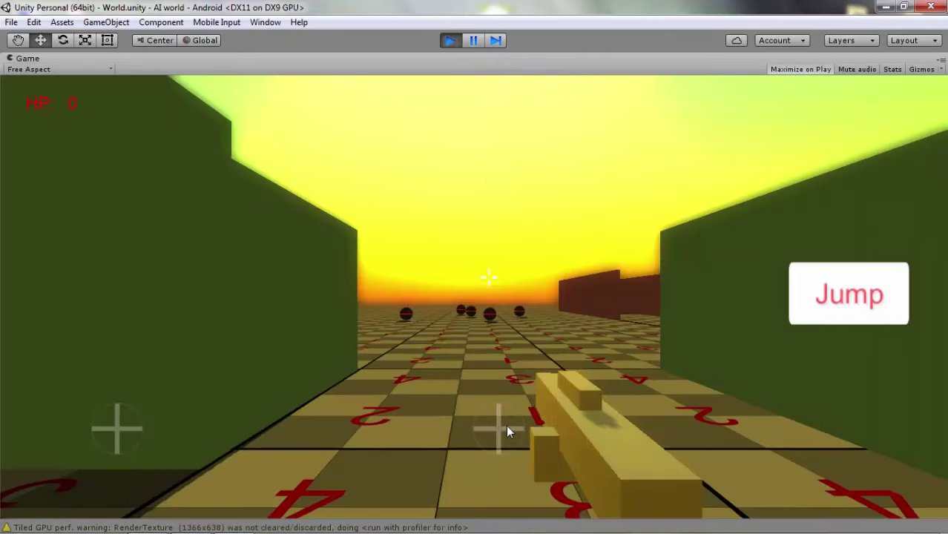
pyautogui.moveTo(506, 433); pyautogui.dragTo(419, 27)
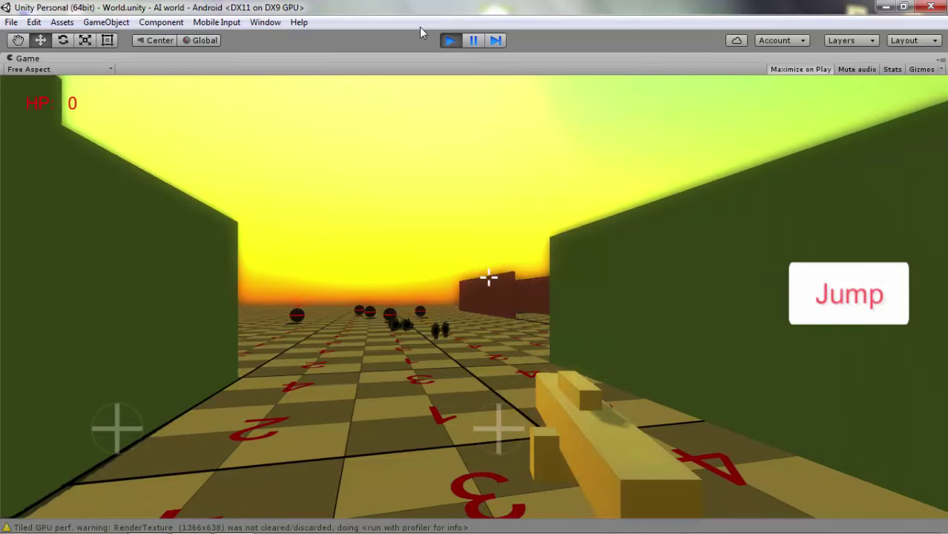
pyautogui.click(450, 41)
# Change MobileJoystick Look's vertical axis name to Mouse Y and save the scene
pyautogui.click(76, 373)
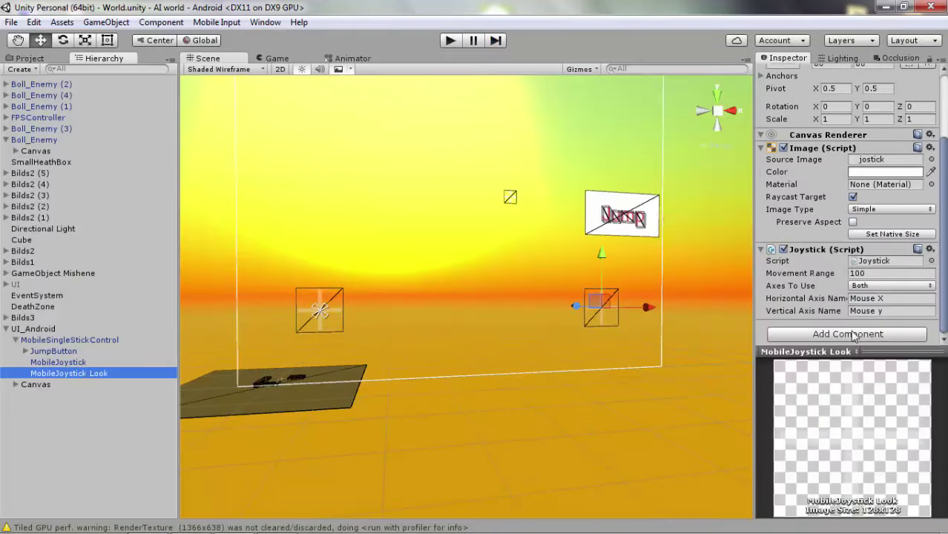
pyautogui.click(881, 312)
pyautogui.click(884, 312)
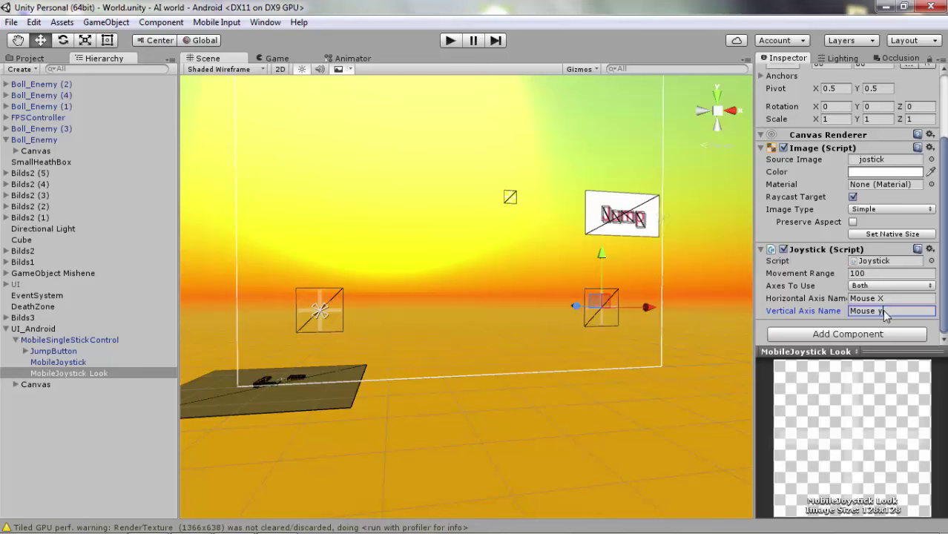
pyautogui.press('BackSpace')
pyautogui.write('Y')
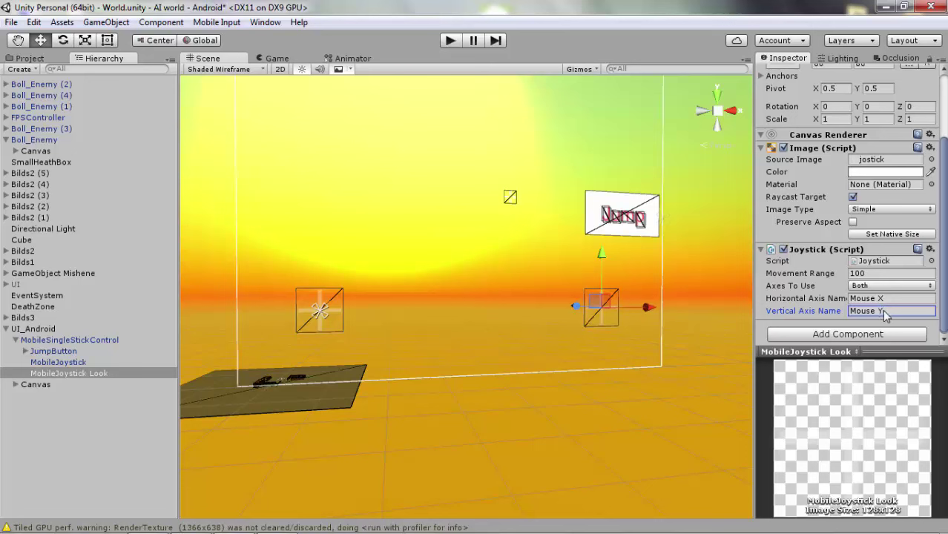
pyautogui.hotkey('ctrl', 's')
# Play-test the scene again, then return from Visual Studio to Unity and clear the selection
pyautogui.click(451, 41)
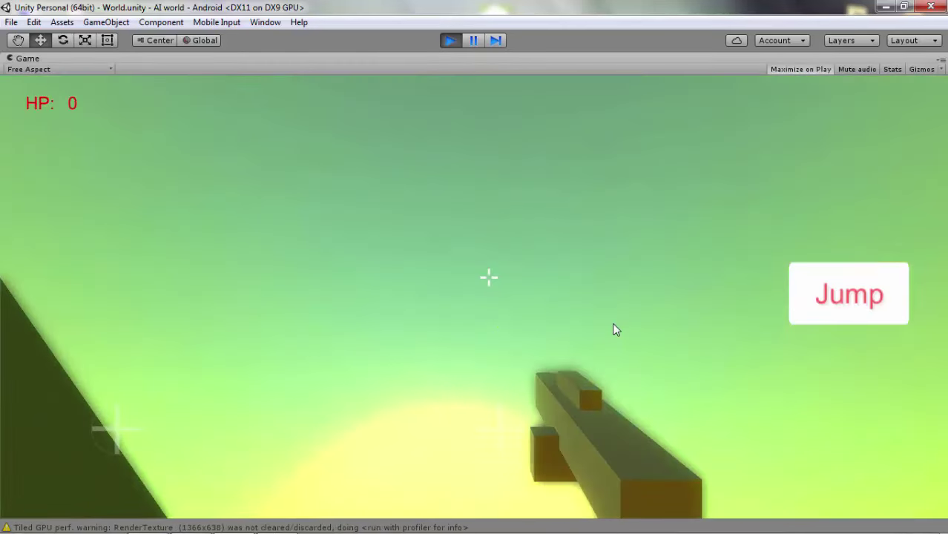
pyautogui.click(450, 40)
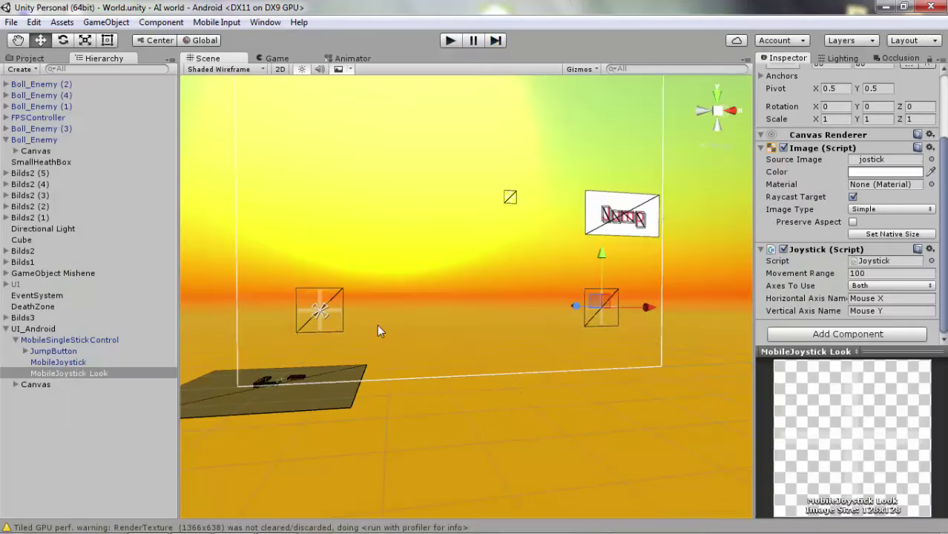
pyautogui.click(293, 522)
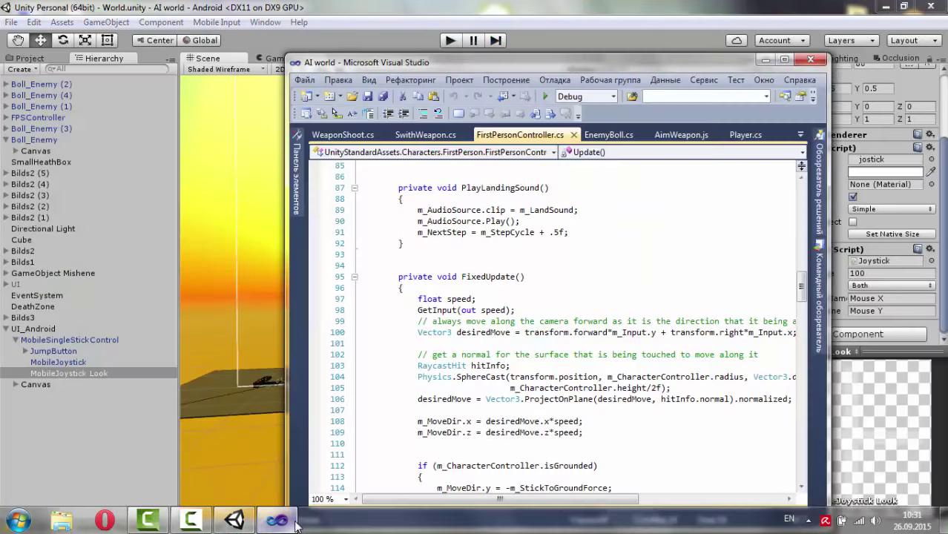
pyautogui.click(295, 524)
pyautogui.click(610, 427)
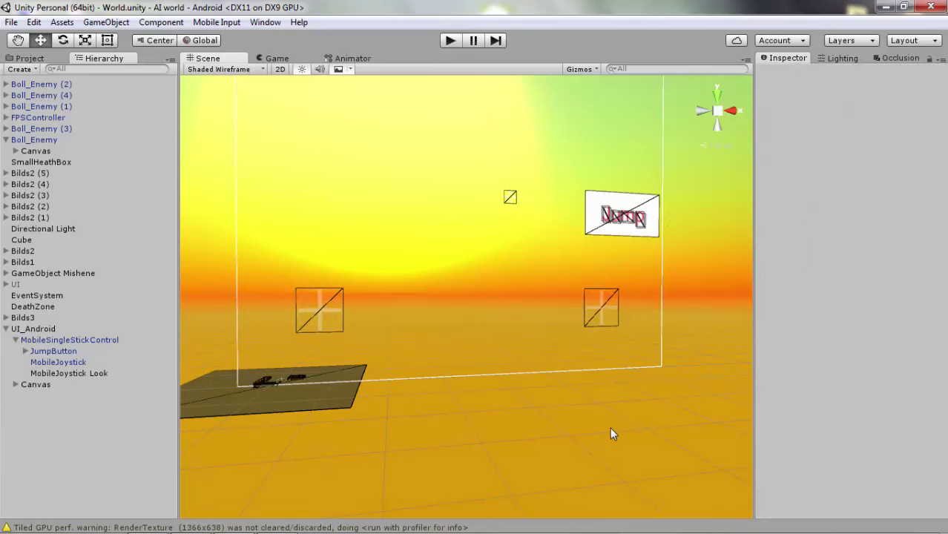
# Rename MobileSingleStickControl to MyMobileControllFPS and dock the Hierarchy beside the Project panel
pyautogui.click(15, 341)
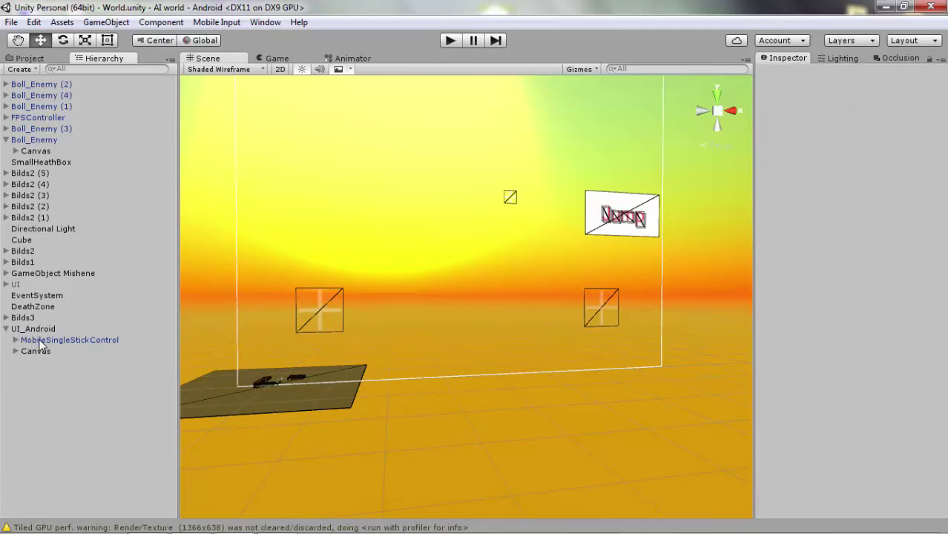
pyautogui.click(42, 345)
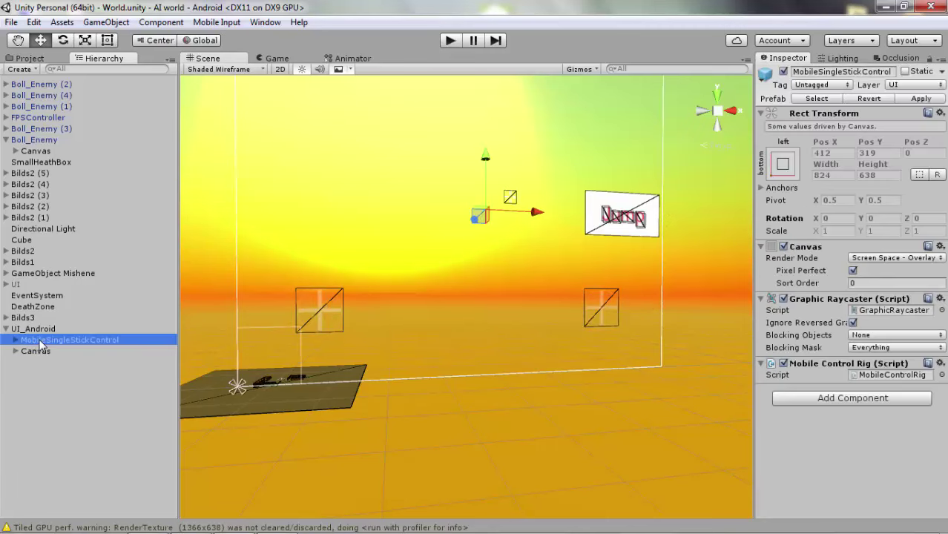
pyautogui.click(848, 72)
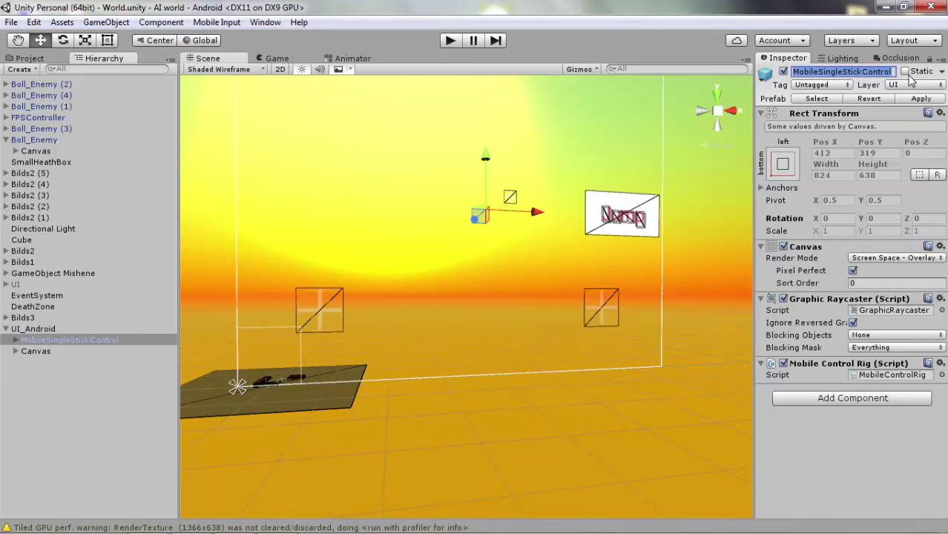
pyautogui.press('End')
pyautogui.press('BackSpace')
pyautogui.press('BackSpace')
pyautogui.press('BackSpace')
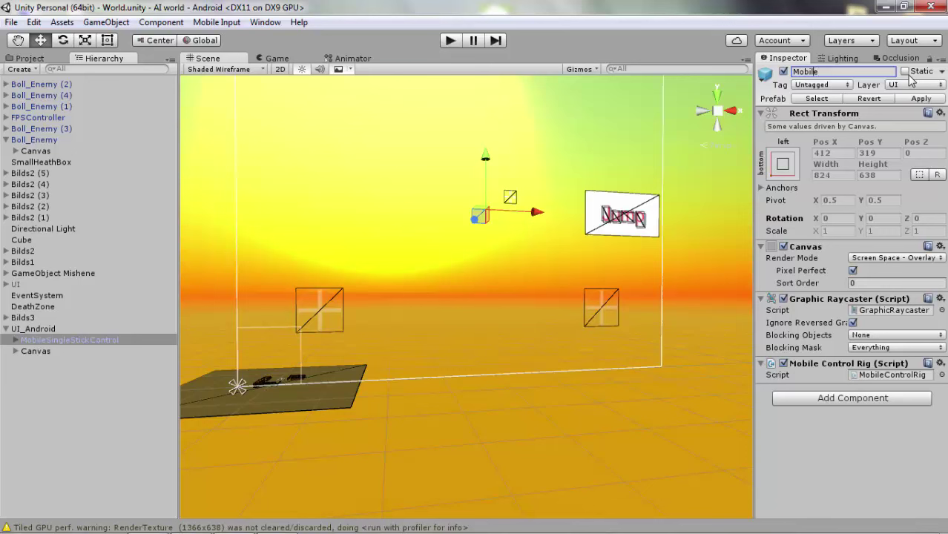
pyautogui.write('My')
pyautogui.write('Contro')
pyautogui.write('llFPS')
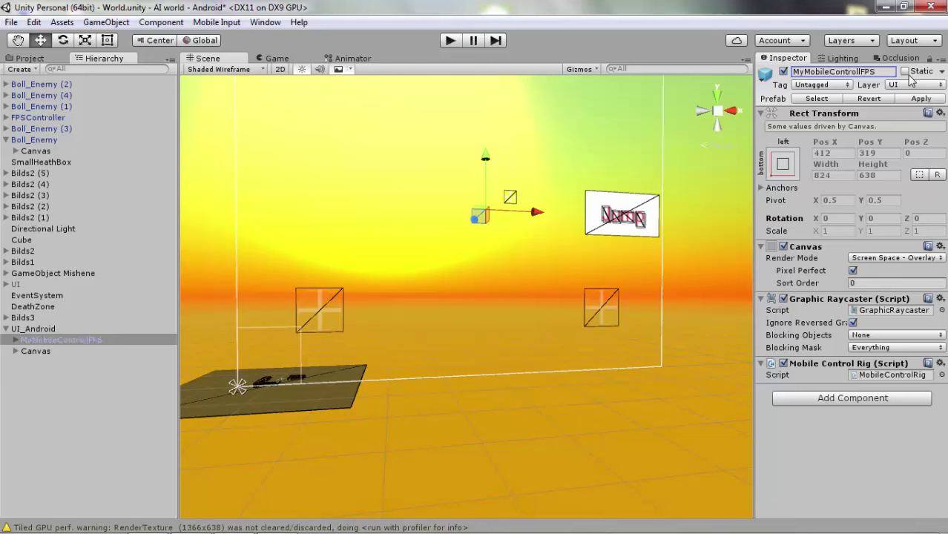
pyautogui.moveTo(104, 57); pyautogui.dragTo(161, 163)
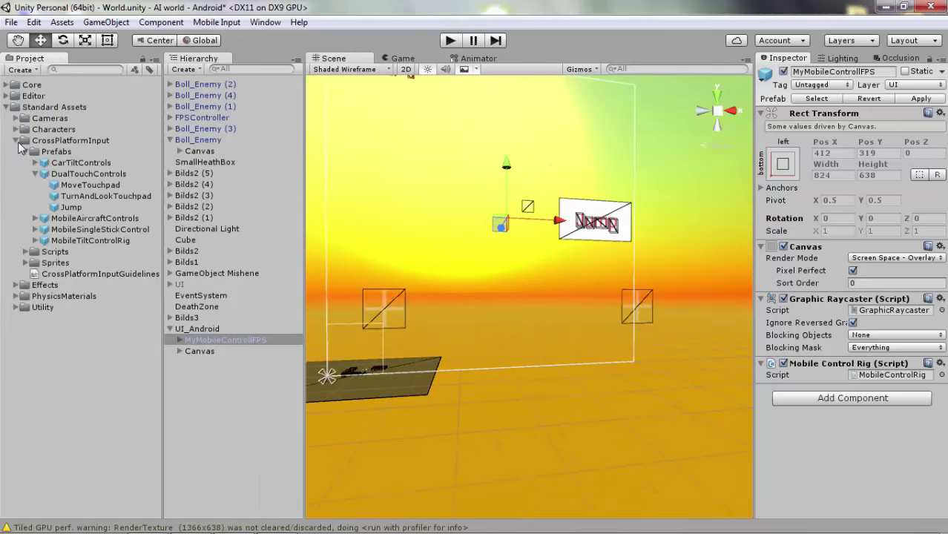
# Create an empty prefab named Controll in the Core > Prefabs folder
pyautogui.click(7, 85)
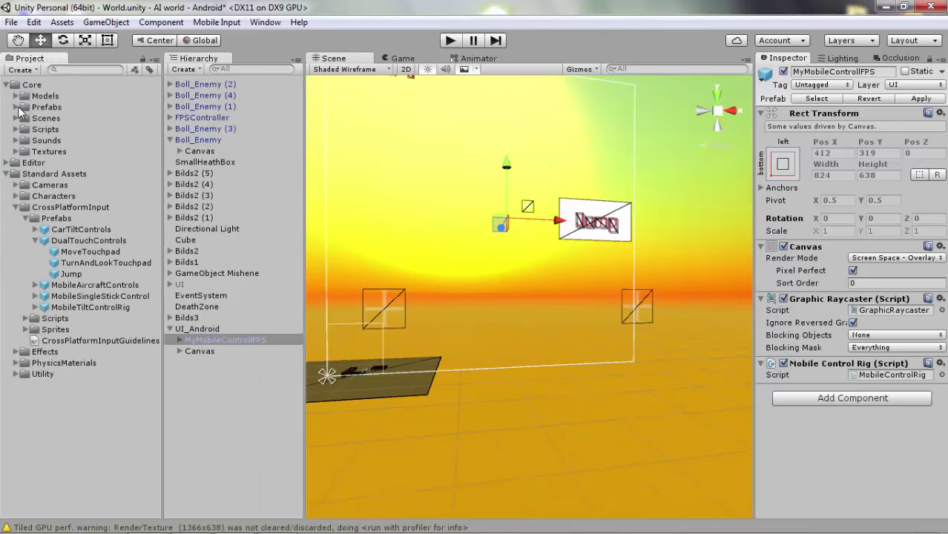
pyautogui.click(17, 107)
pyautogui.rightClick(55, 108)
pyautogui.moveTo(165, 119)
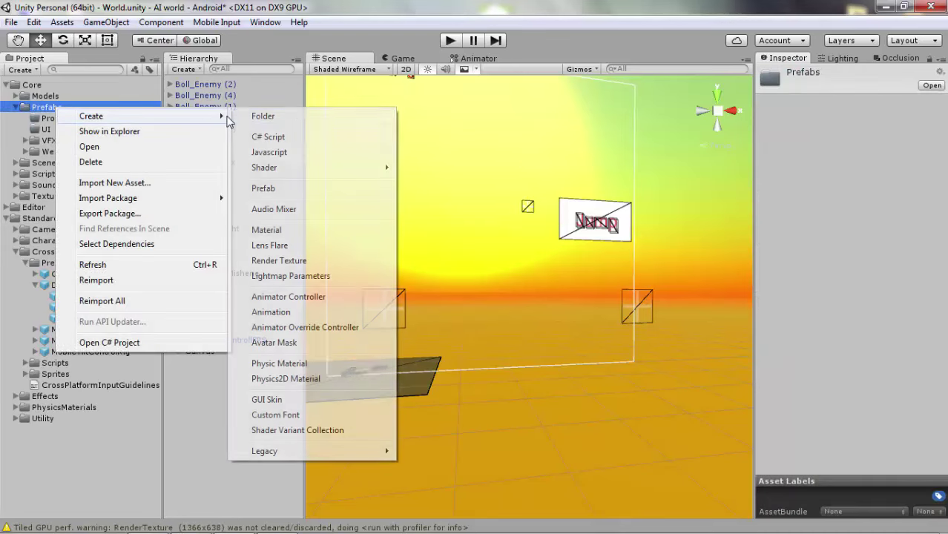
pyautogui.click(304, 189)
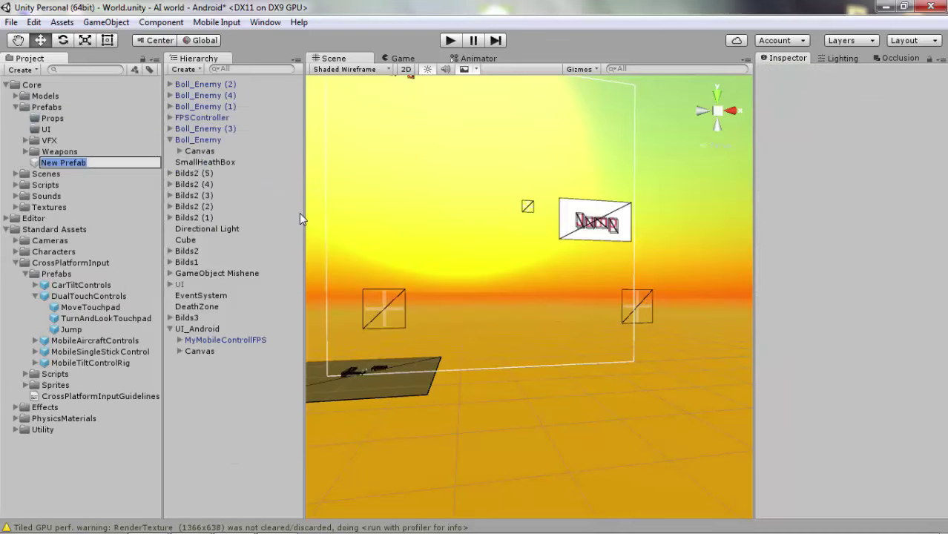
pyautogui.write('Contro')
pyautogui.write('ll')
pyautogui.press('Return')
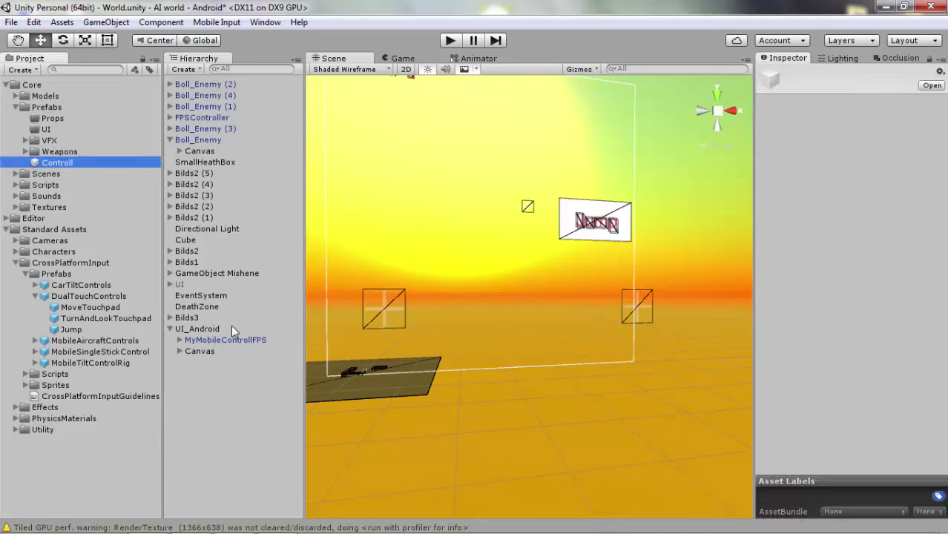
# Return the Hierarchy to the left and expand MyMobileControllFPS, framing it in the Scene view
pyautogui.moveTo(195, 57); pyautogui.dragTo(91, 65)
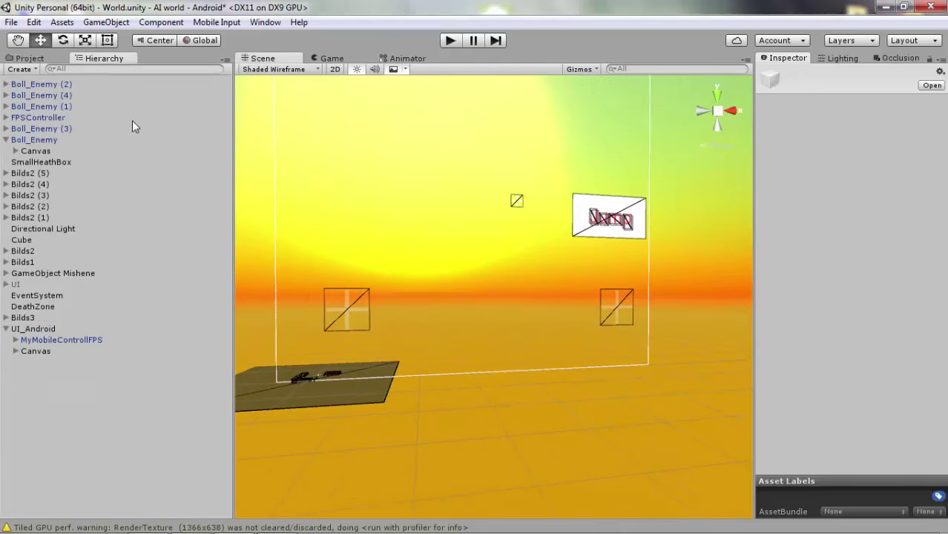
pyautogui.click(31, 342)
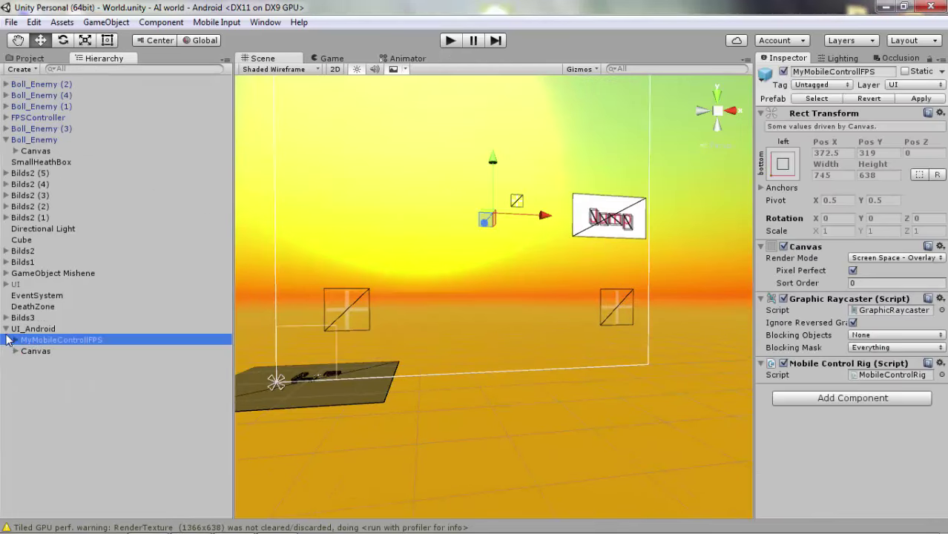
pyautogui.click(16, 341)
pyautogui.moveTo(560, 327); pyautogui.dragTo(483, 331, button='right')
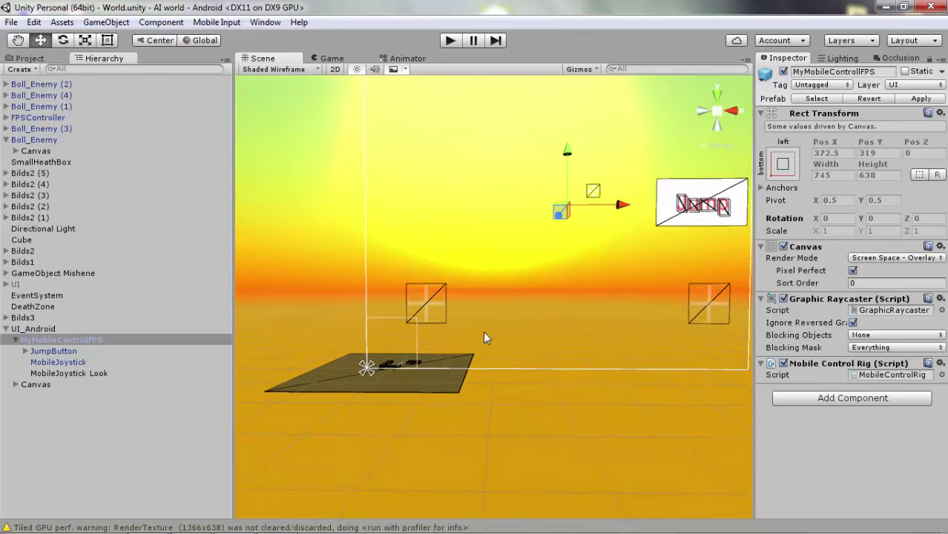
pyautogui.click(48, 364)
pyautogui.click(95, 374)
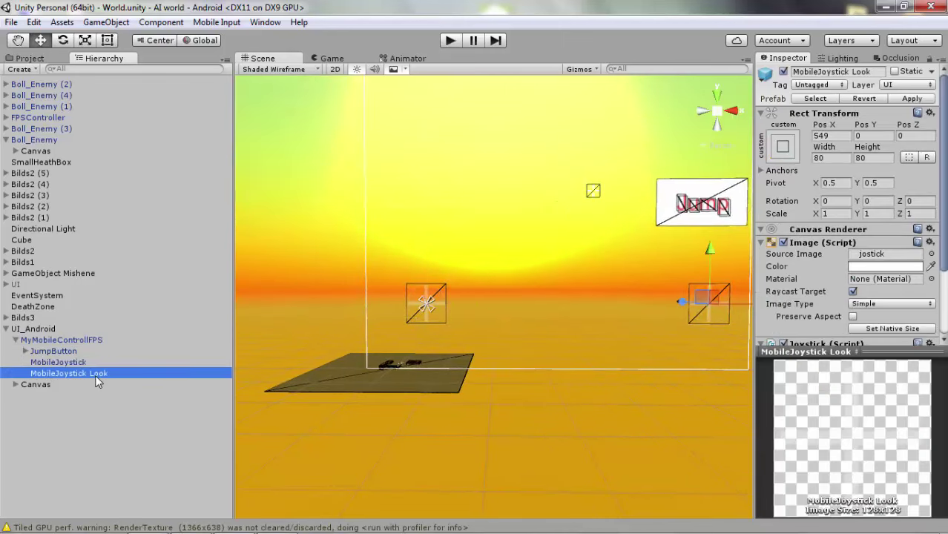
pyautogui.click(64, 342)
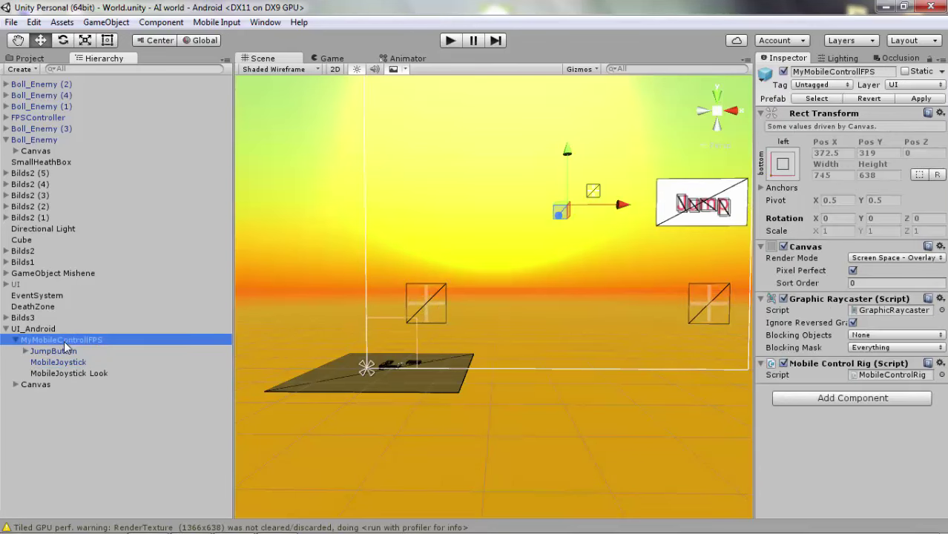
pyautogui.press('f')
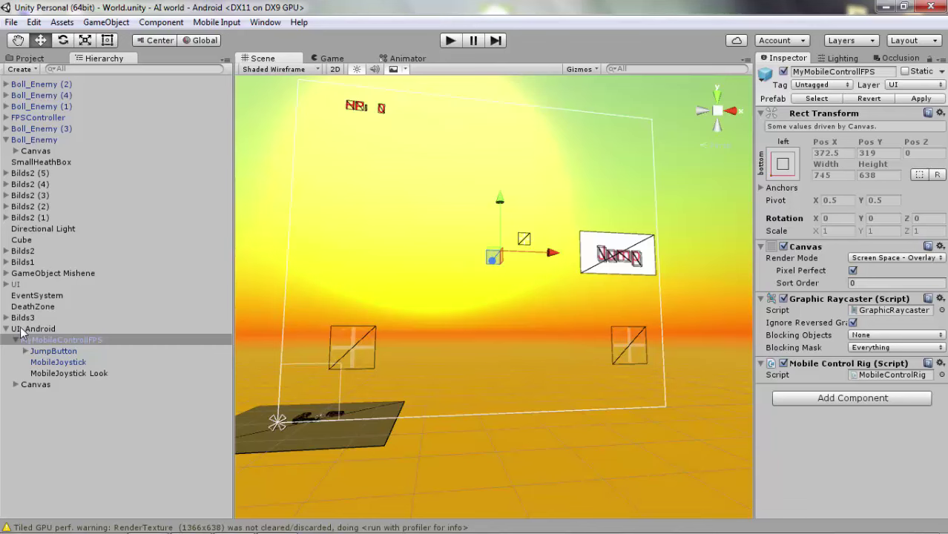
pyautogui.click(22, 331)
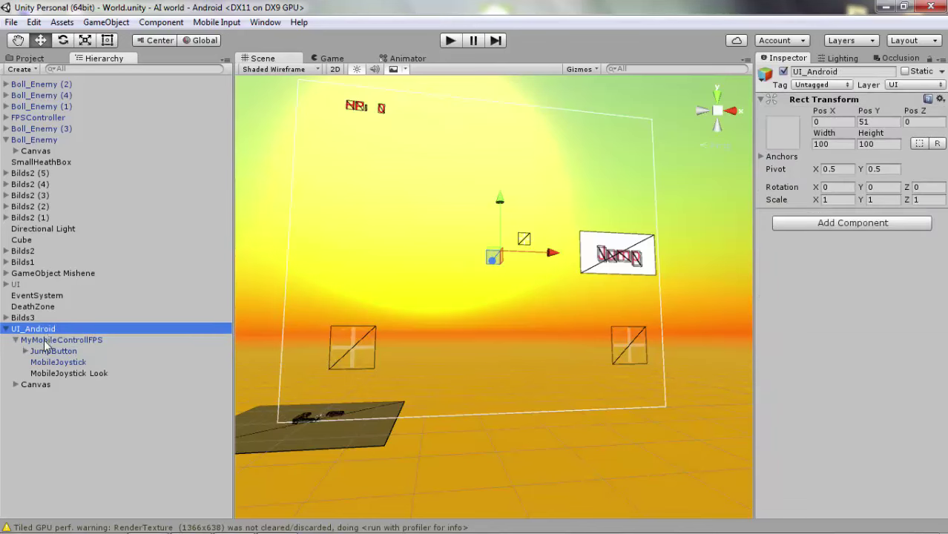
pyautogui.click(45, 343)
# Add a UI Button under MyMobileControllFPS, move it right and anchor it middle-right
pyautogui.rightClick(44, 342)
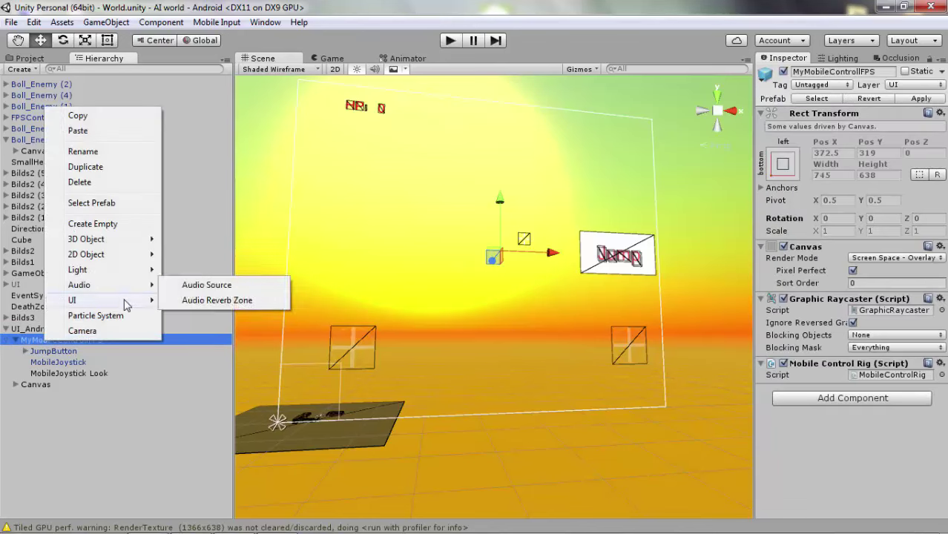
pyautogui.moveTo(124, 300)
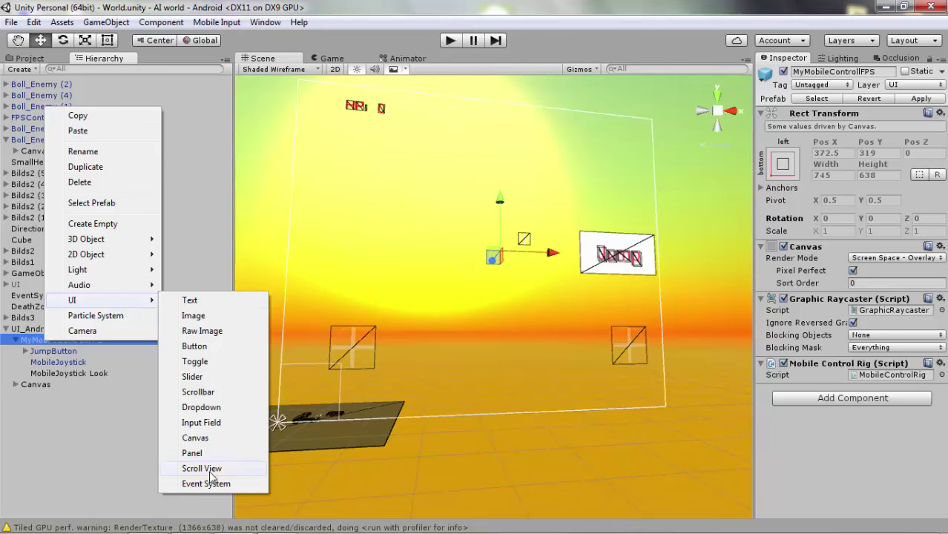
pyautogui.click(220, 345)
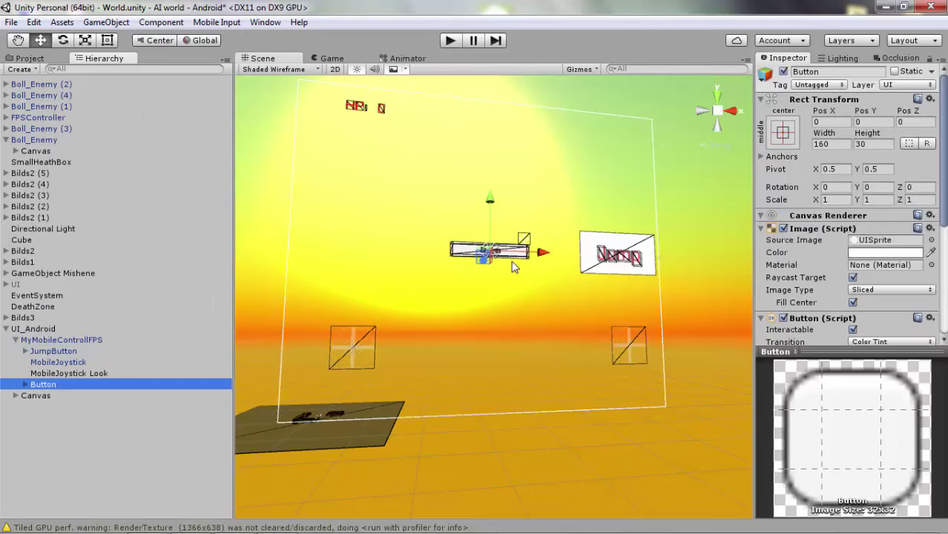
pyautogui.moveTo(489, 204); pyautogui.dragTo(484, 263)
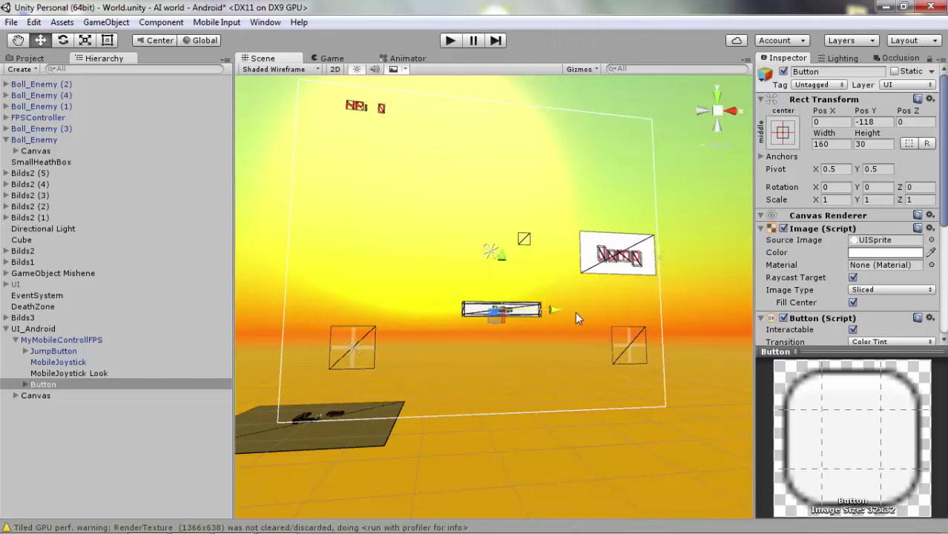
pyautogui.moveTo(577, 313); pyautogui.dragTo(641, 301)
pyautogui.click(784, 134)
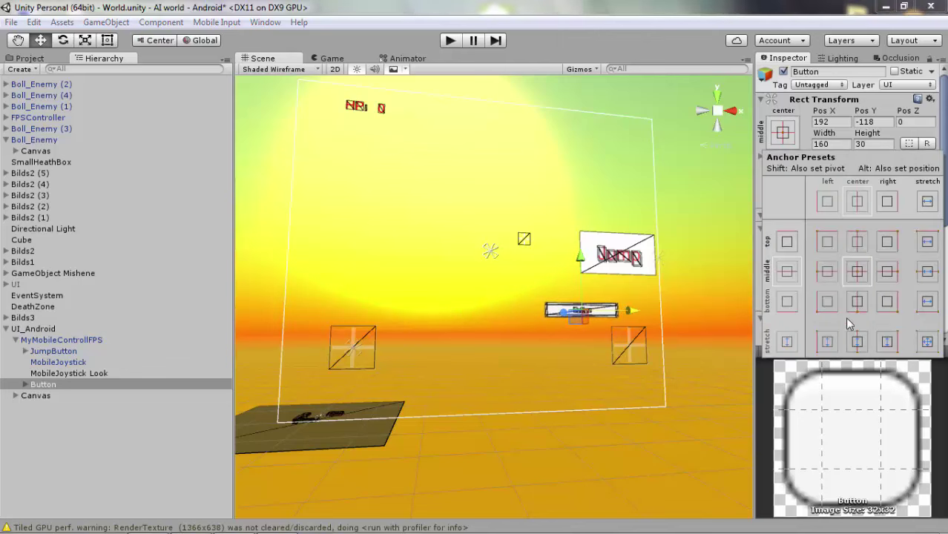
pyautogui.click(887, 272)
pyautogui.click(578, 279)
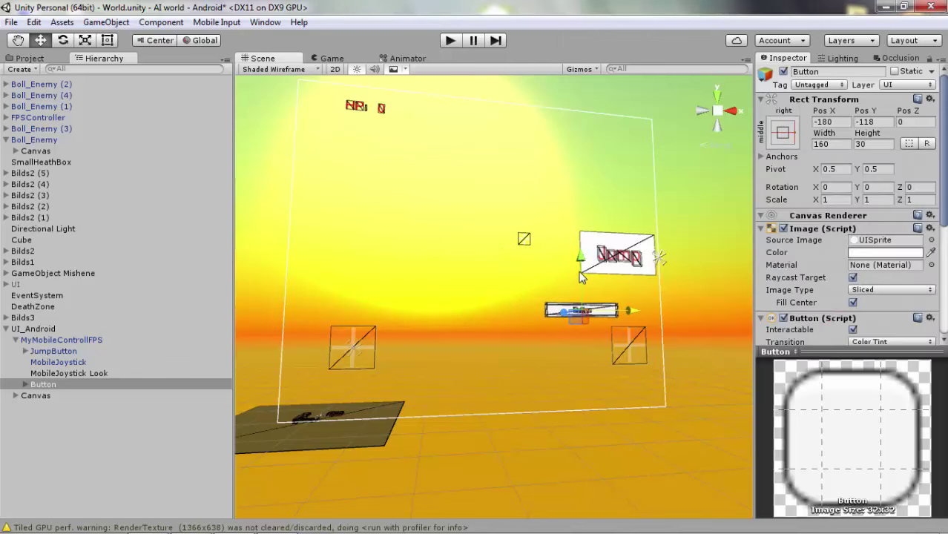
# Delete the Button's child Text object
pyautogui.click(26, 385)
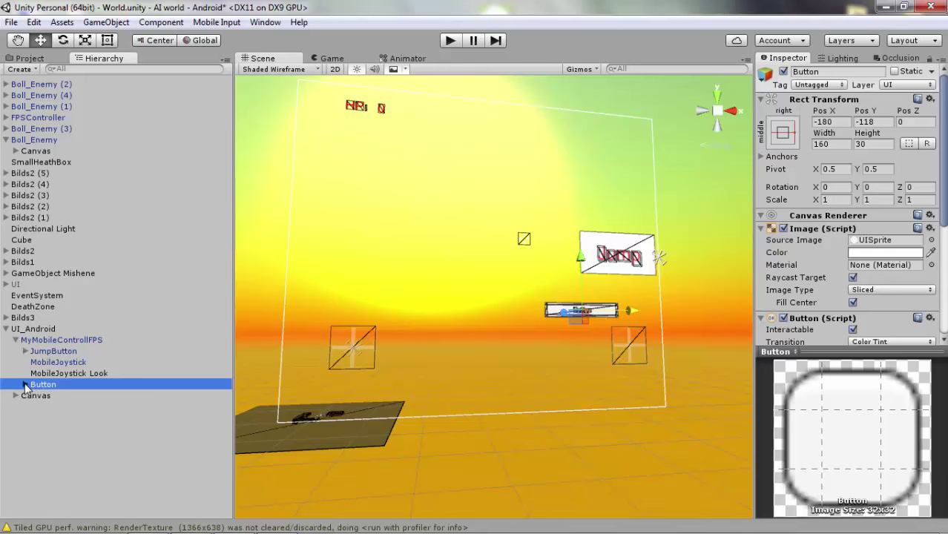
pyautogui.click(49, 396)
pyautogui.press('Delete')
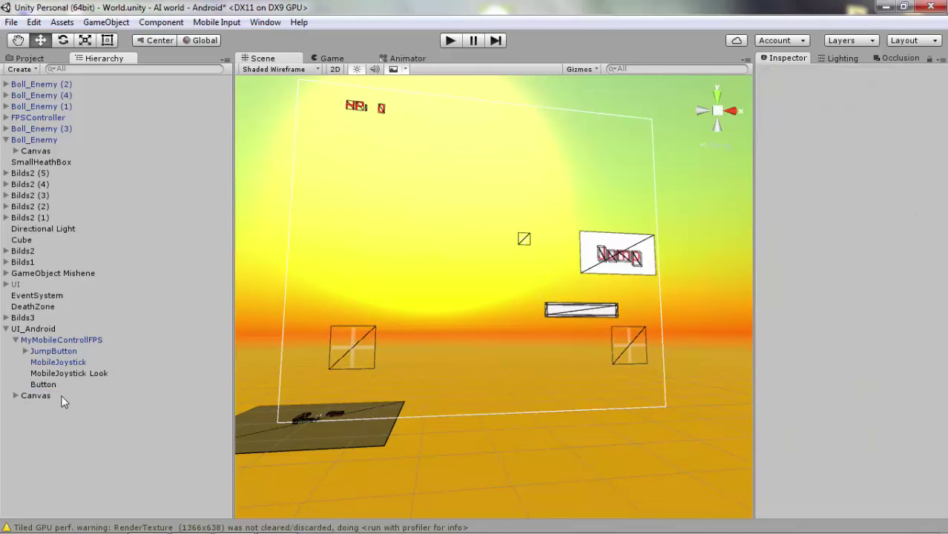
# Set the Button's Source Image to the Fire sprite
pyautogui.click(42, 385)
pyautogui.click(932, 240)
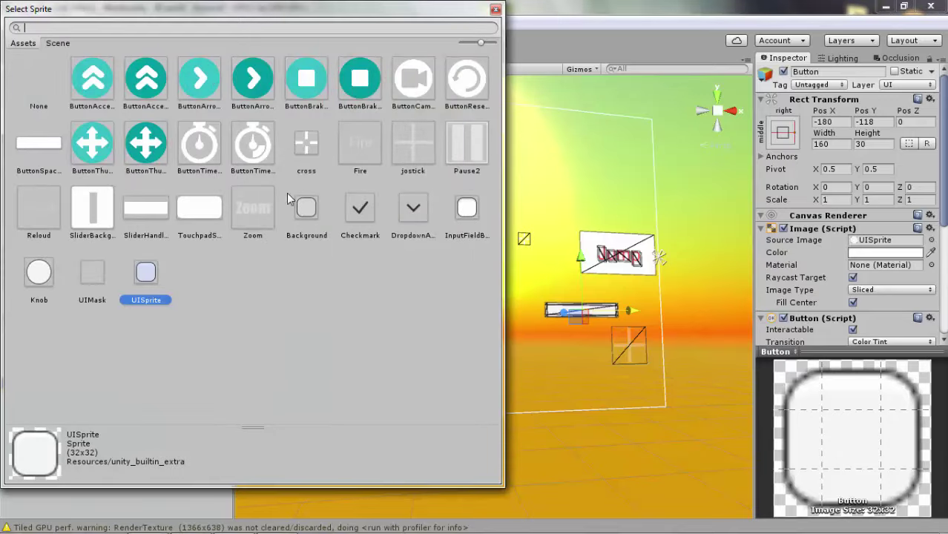
pyautogui.doubleClick(371, 144)
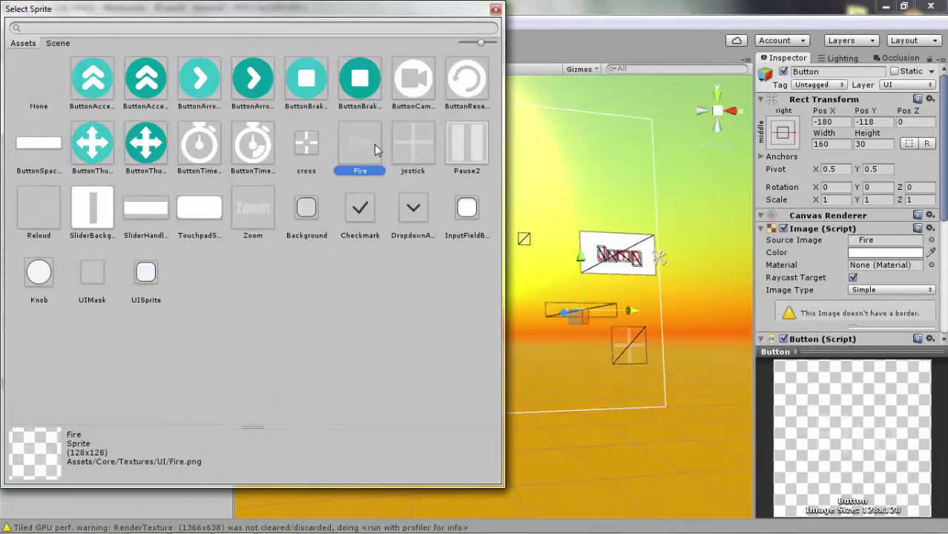
# Size the Fire button 100 × 100, nudge it left to Pos X -220, and duplicate it
pyautogui.click(841, 144)
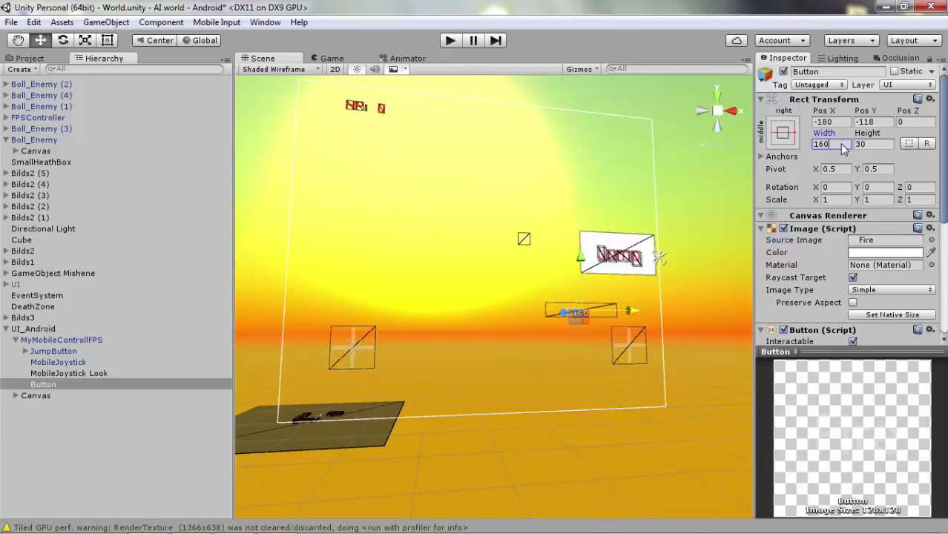
pyautogui.write('1001')
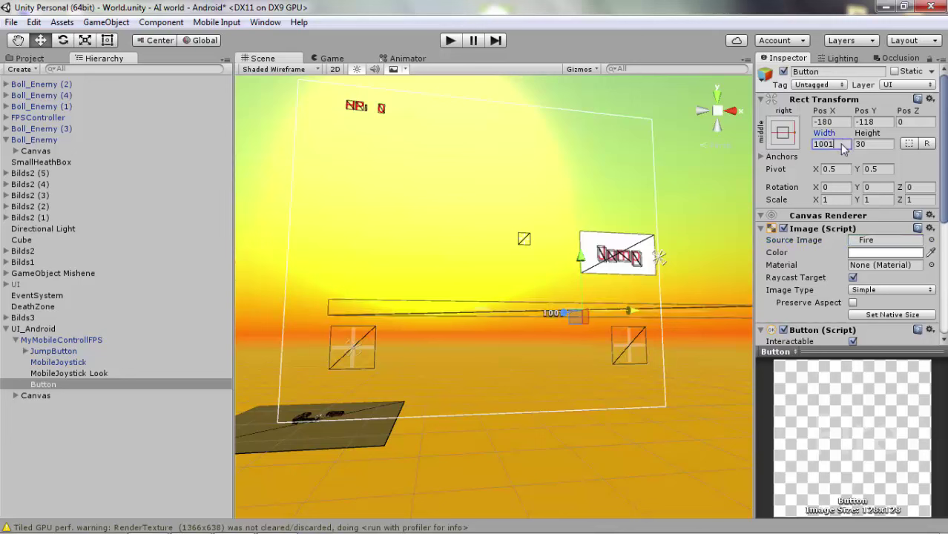
pyautogui.press('BackSpace')
pyautogui.press('Tab')
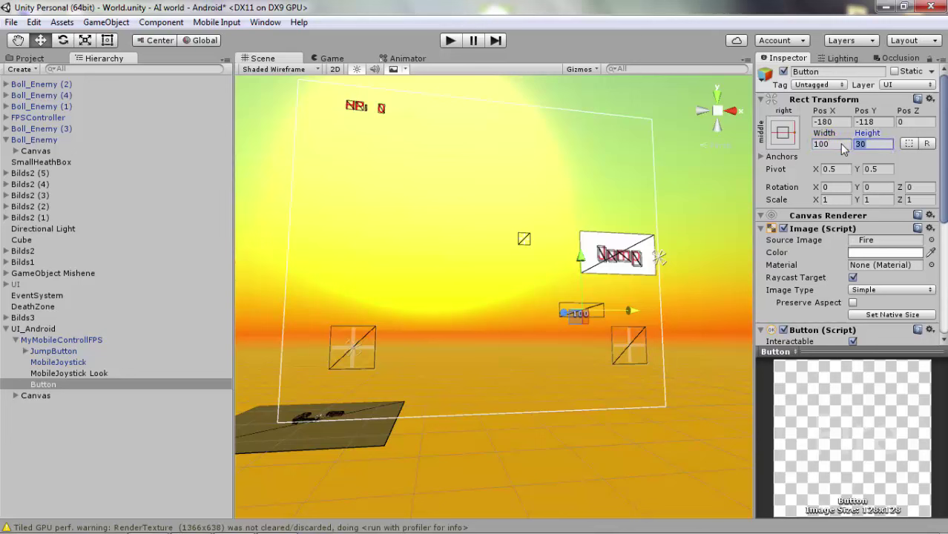
pyautogui.write('100')
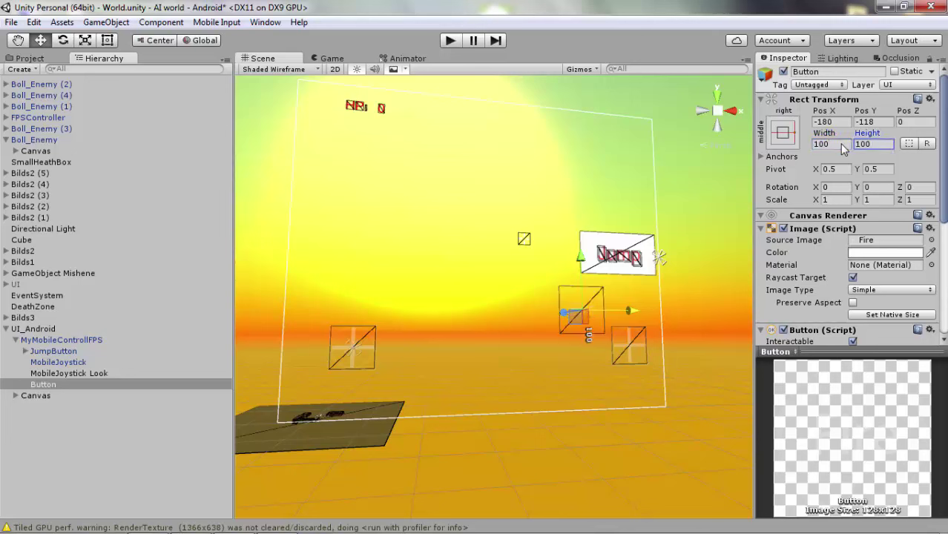
pyautogui.moveTo(637, 317); pyautogui.dragTo(613, 315)
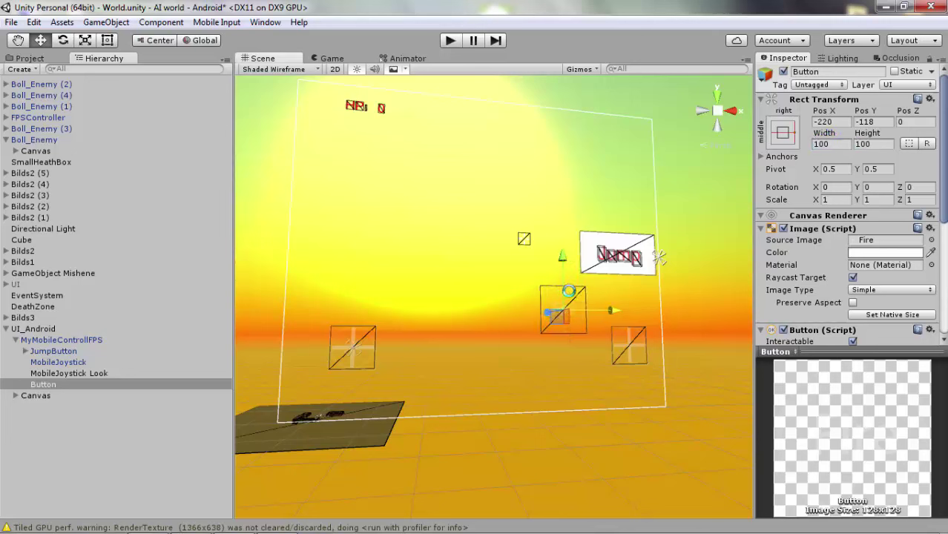
pyautogui.hotkey('ctrl', 'd')
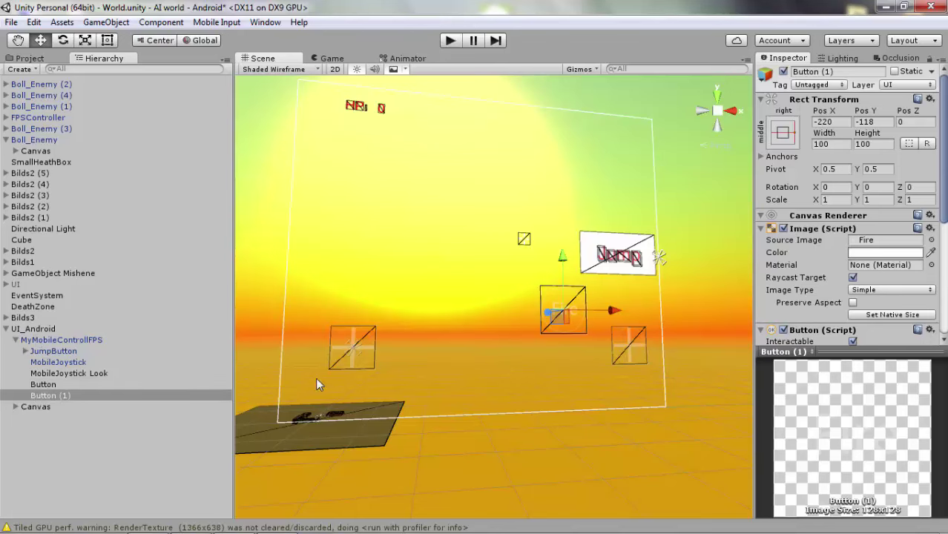
# Give the copy the Zoom sprite, place it below Fire and anchor it bottom-right
pyautogui.click(932, 239)
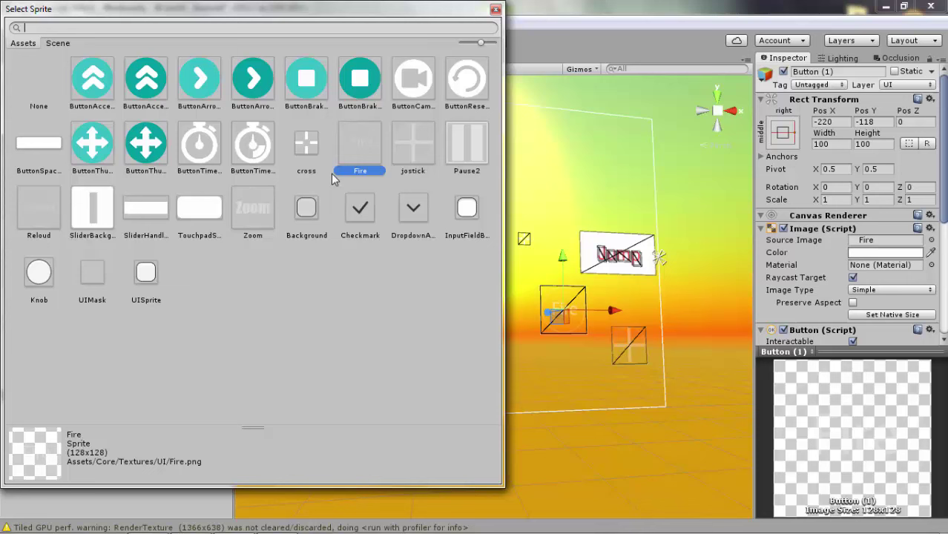
pyautogui.doubleClick(254, 215)
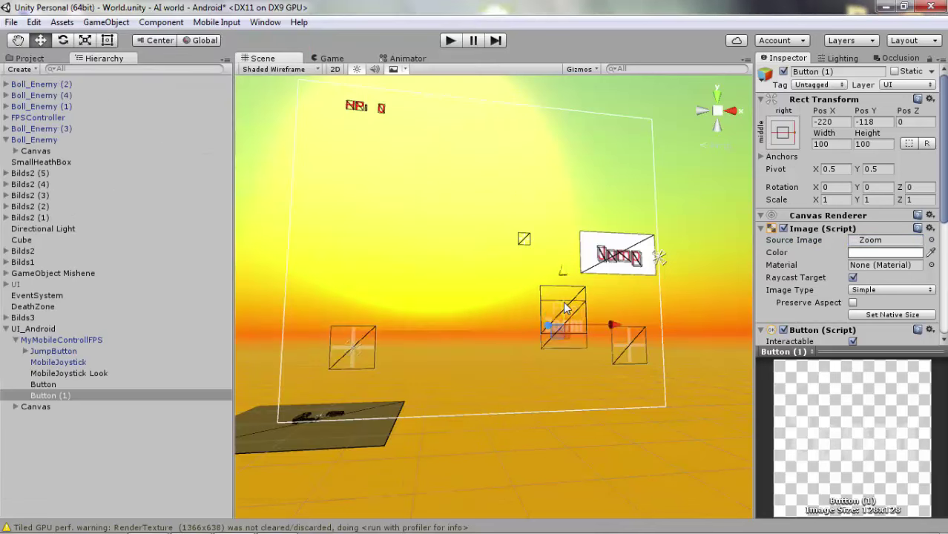
pyautogui.moveTo(566, 309); pyautogui.dragTo(566, 360)
pyautogui.click(783, 132)
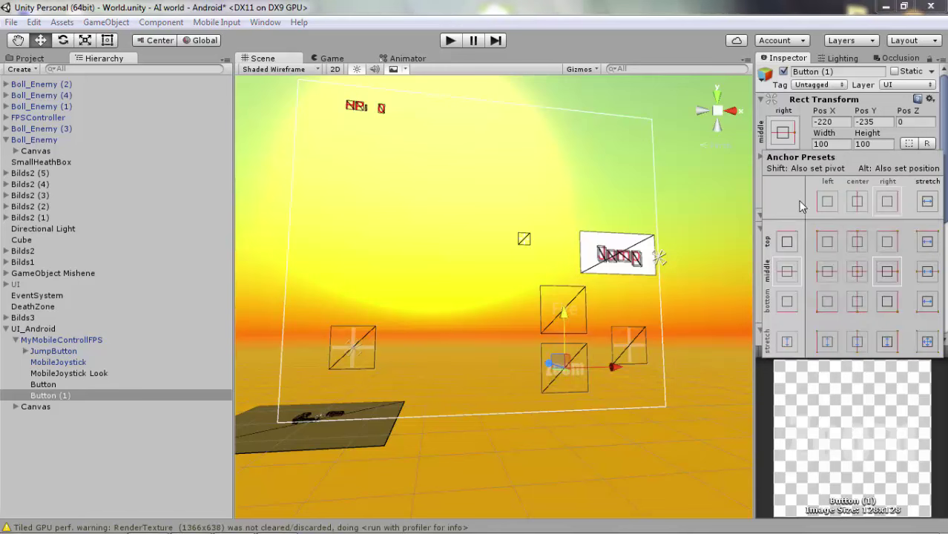
pyautogui.click(889, 302)
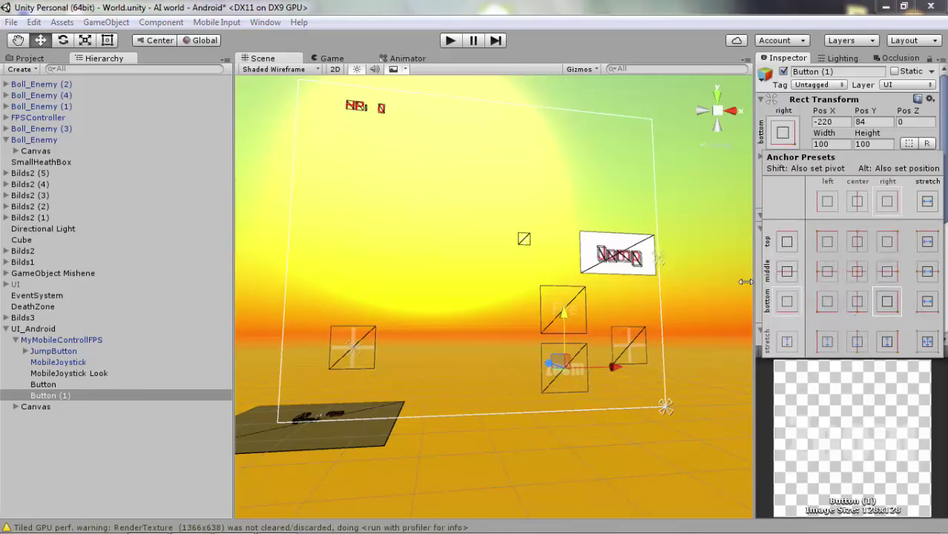
pyautogui.click(607, 361)
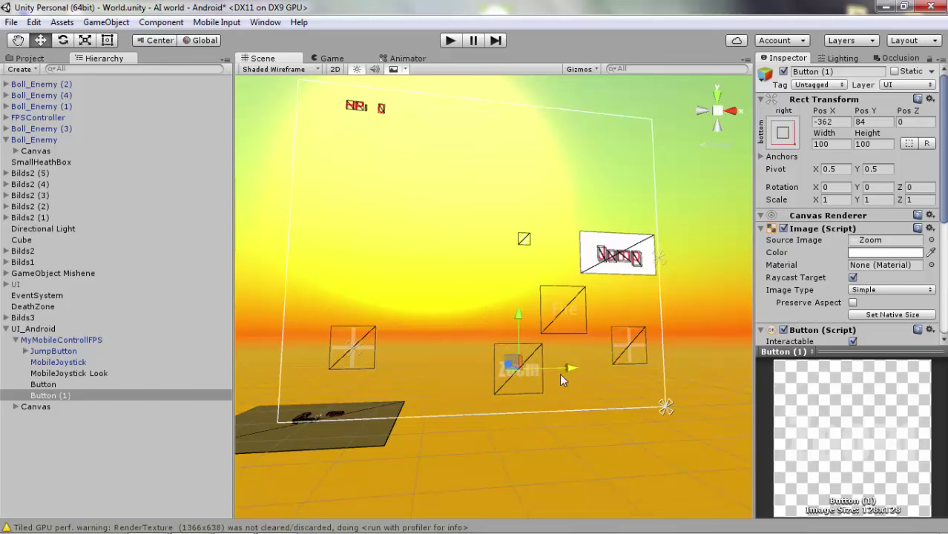
pyautogui.moveTo(598, 366)
pyautogui.mouseDown()
pyautogui.moveTo(481, 332)
pyautogui.moveTo(523, 292)
pyautogui.mouseUp()
# Duplicate the Zoom button and give the new copy the Reloud sprite
pyautogui.hotkey('ctrl', 'd')
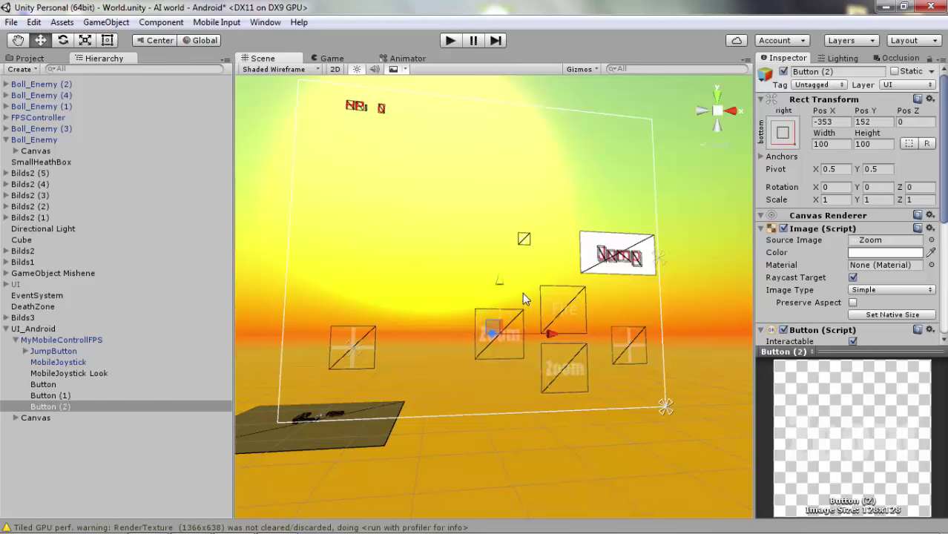
pyautogui.click(932, 240)
pyautogui.doubleClick(51, 217)
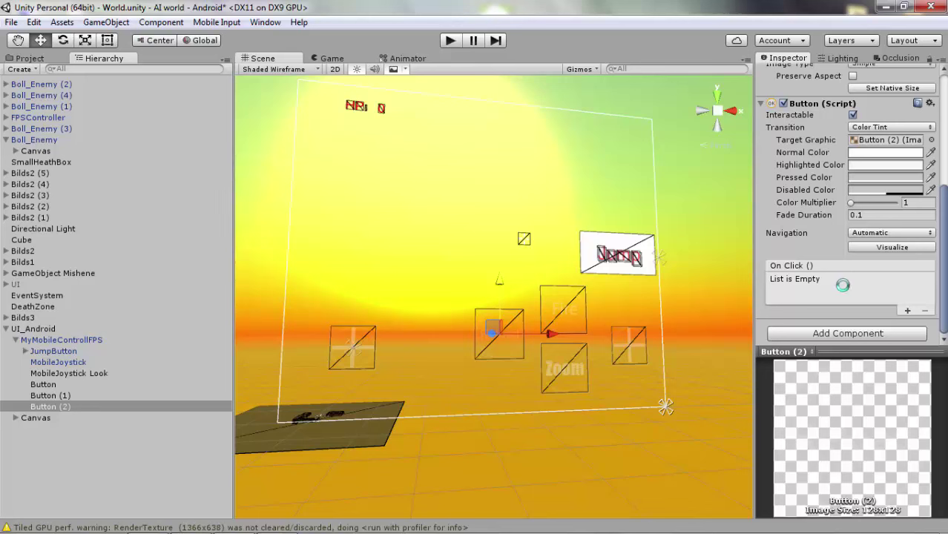
pyautogui.click(54, 386)
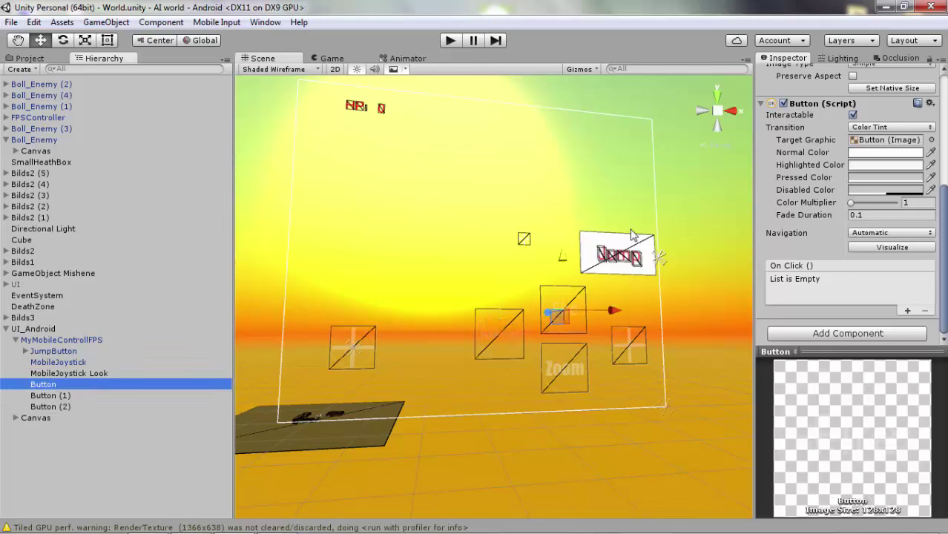
# Rename the Fire button to ButtonFire and Button (1) to ButtonZoom
pyautogui.click(844, 72)
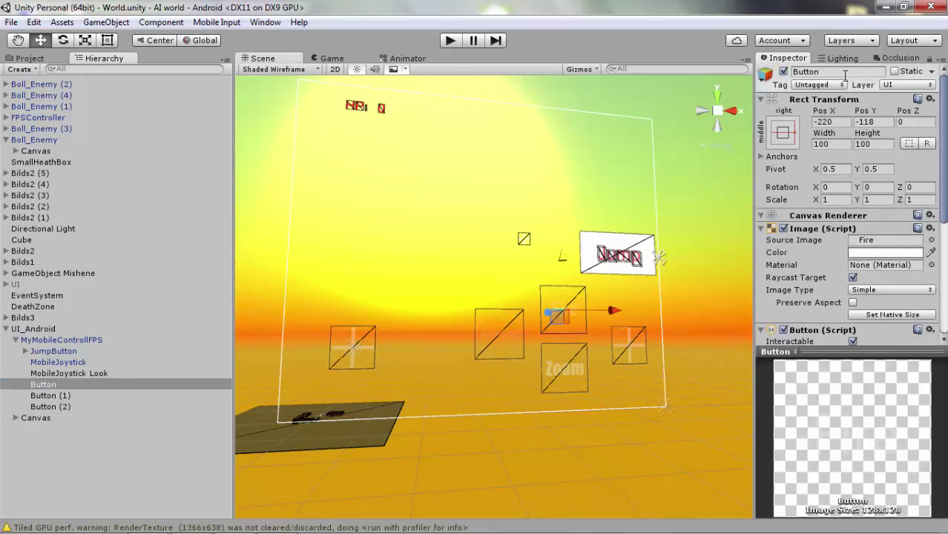
pyautogui.write('Fir')
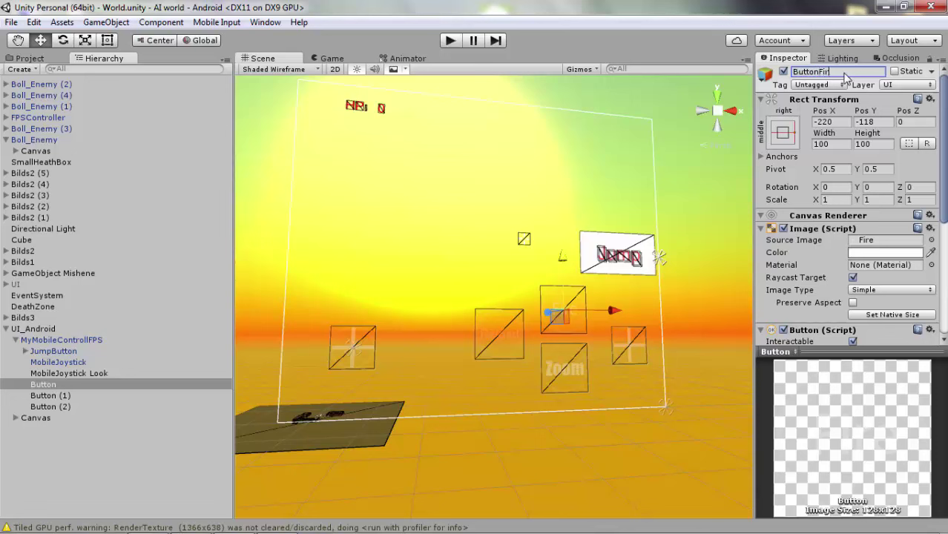
pyautogui.write('e')
pyautogui.press('Return')
pyautogui.click(71, 395)
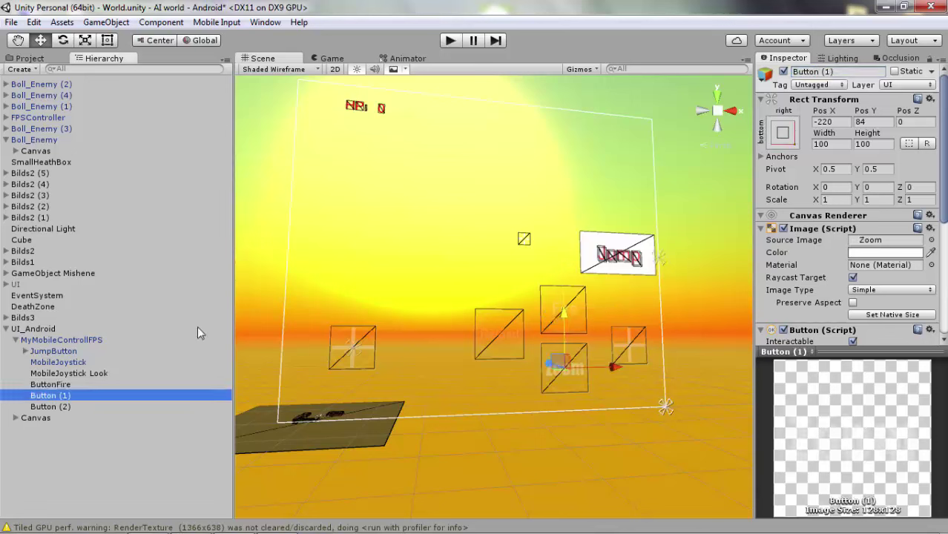
pyautogui.click(863, 71)
pyautogui.click(863, 72)
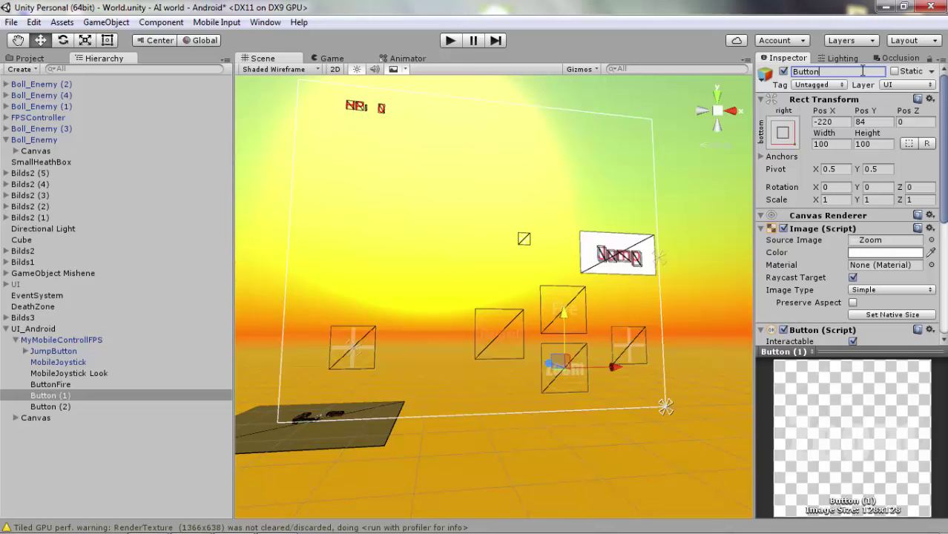
pyautogui.write('Zoom')
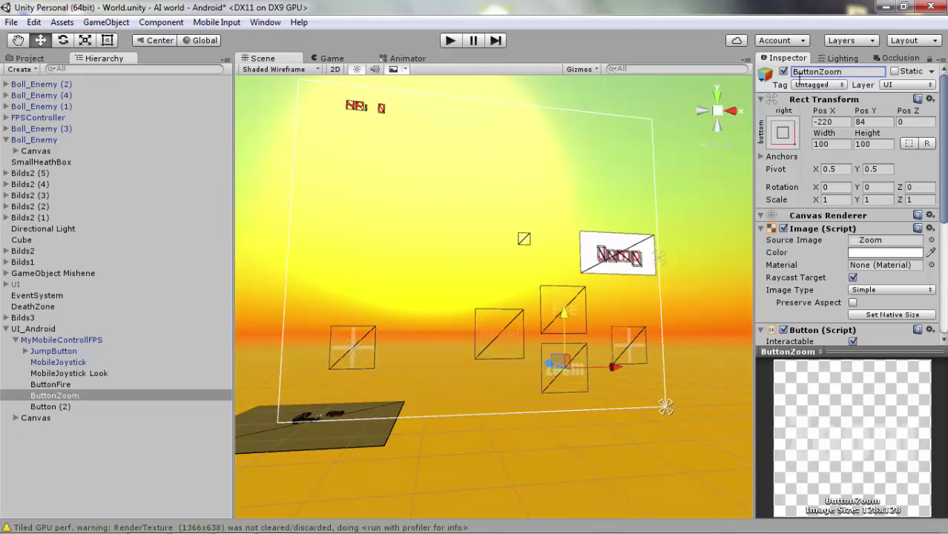
pyautogui.click(49, 407)
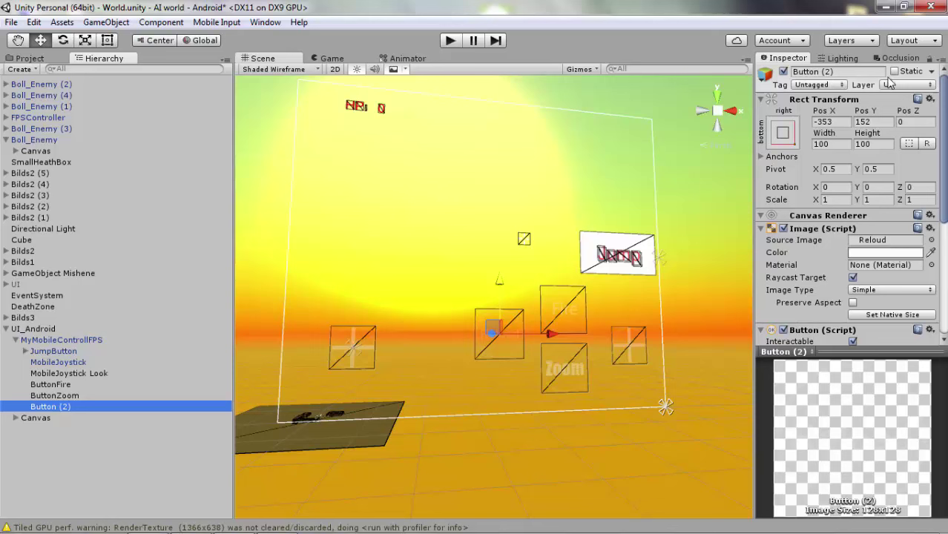
# Rename Button (2) to Button Reloud
pyautogui.click(848, 73)
pyautogui.click(848, 73)
pyautogui.press('BackSpace')
pyautogui.press('BackSpace')
pyautogui.press('BackSpace')
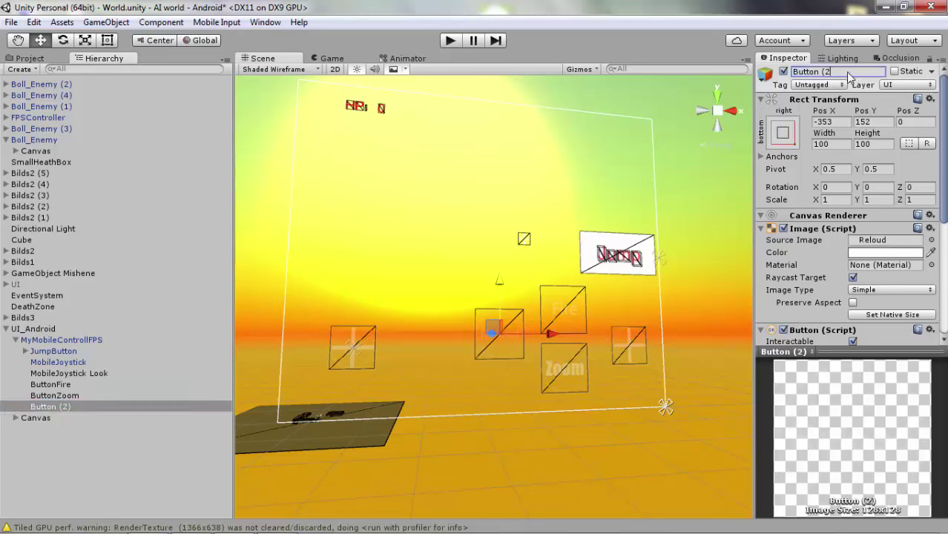
pyautogui.write('Relou')
pyautogui.write('d')
pyautogui.press('Return')
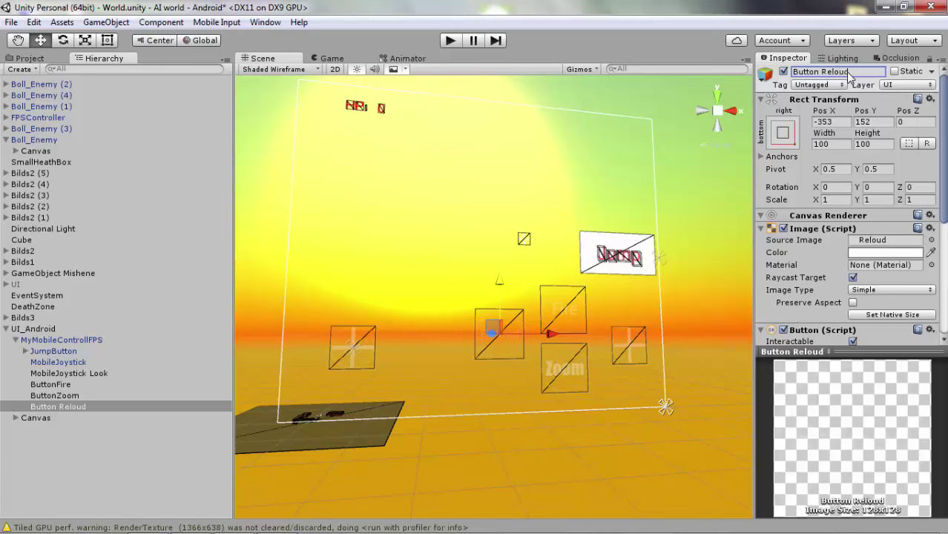
pyautogui.scroll(-5, 835, 250)
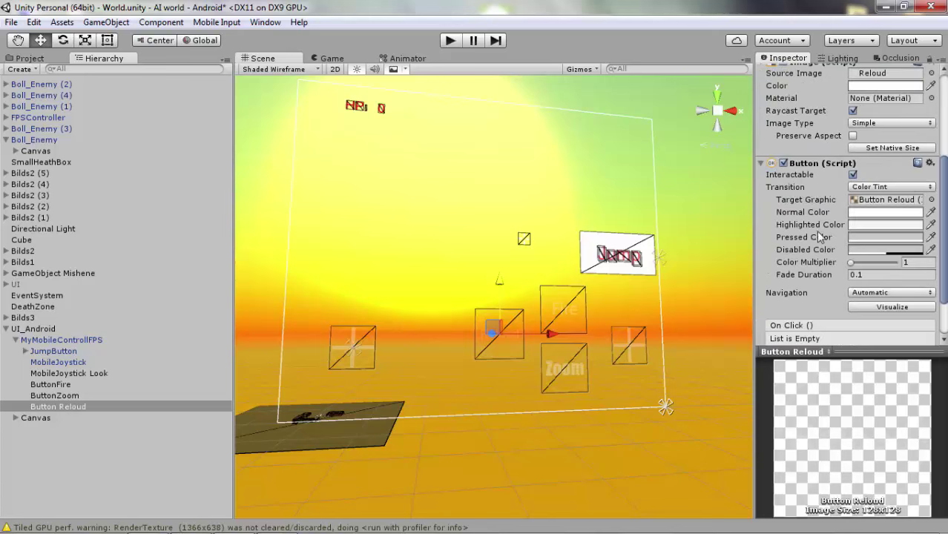
# Set a red Pressed Color on Button Reloud and ButtonZoom
pyautogui.click(861, 241)
pyautogui.moveTo(121, 110); pyautogui.dragTo(137, 62)
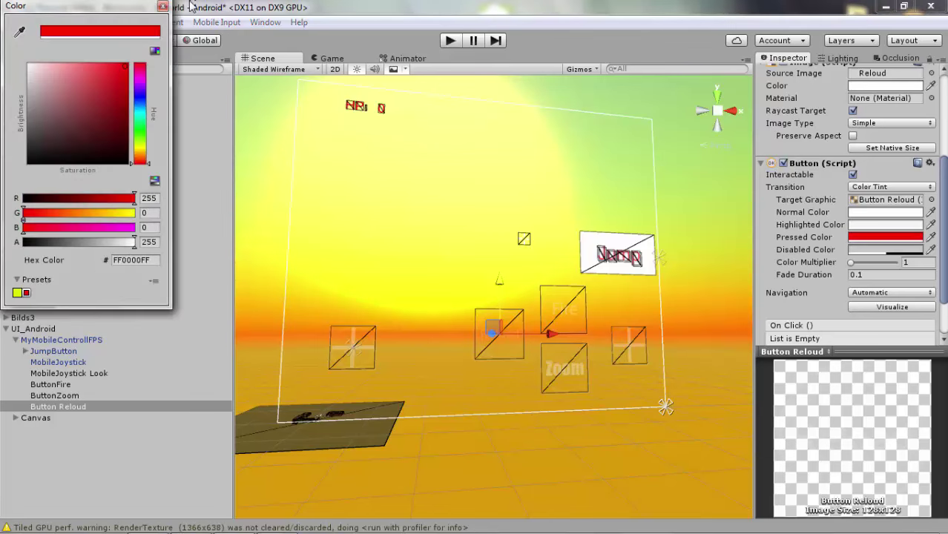
pyautogui.click(163, 7)
pyautogui.click(67, 396)
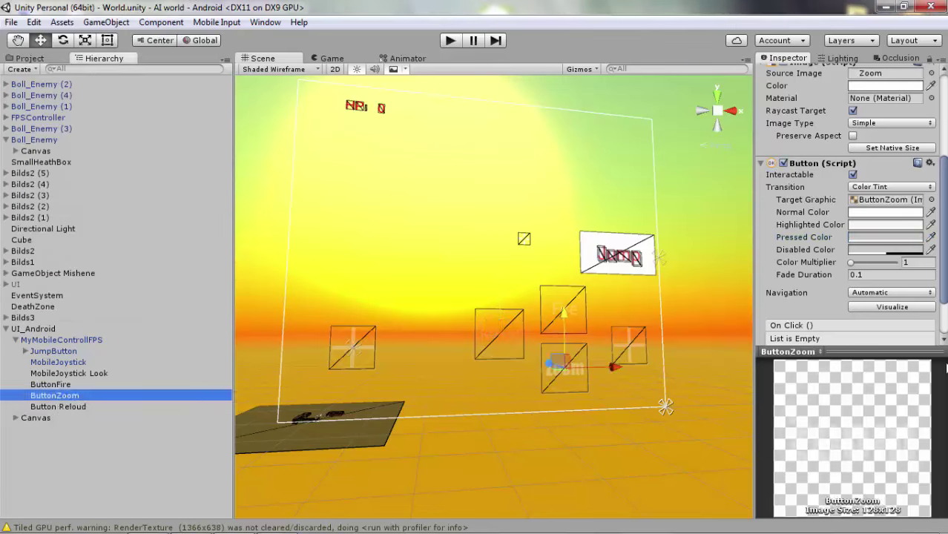
pyautogui.click(861, 237)
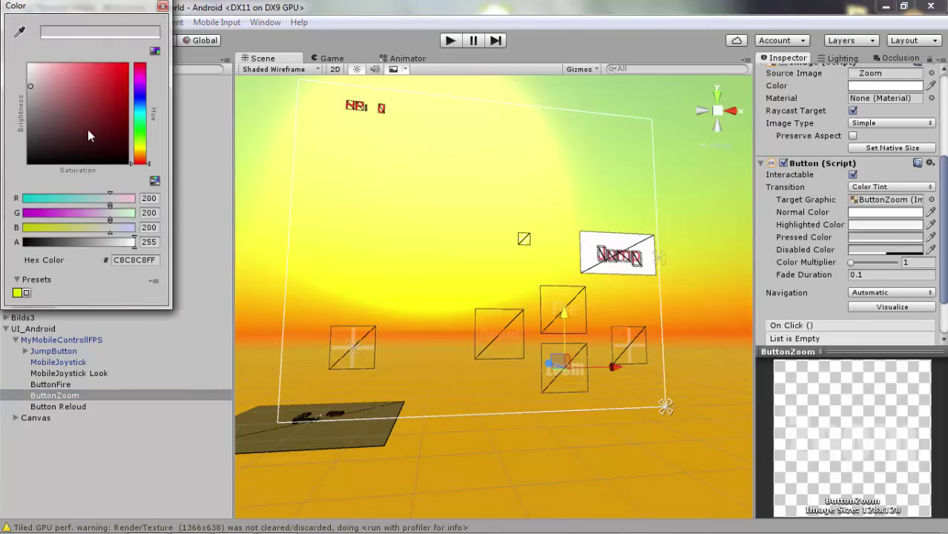
pyautogui.click(26, 293)
pyautogui.click(162, 6)
# Give ButtonFire a red Pressed Color and save the scene
pyautogui.click(48, 384)
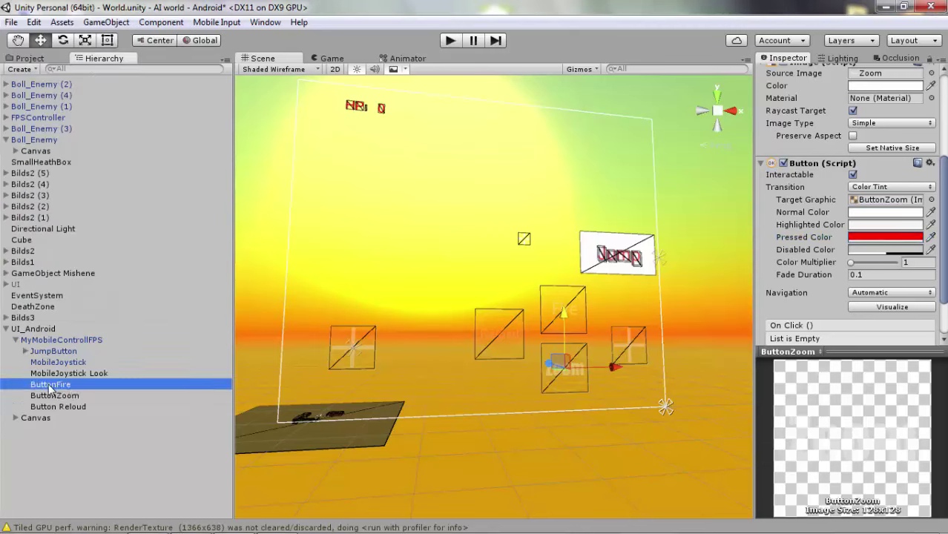
pyautogui.click(864, 237)
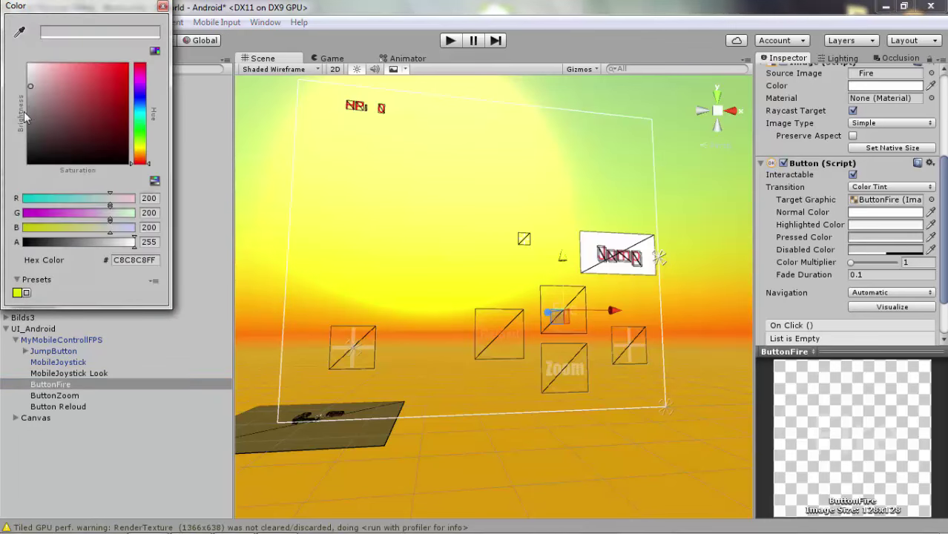
pyautogui.click(26, 292)
pyautogui.click(163, 6)
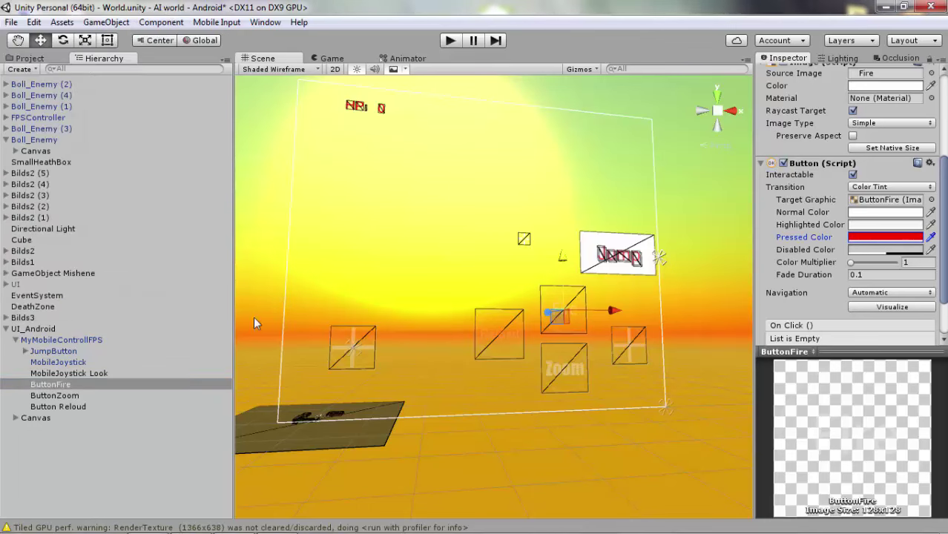
pyautogui.hotkey('ctrl', 's')
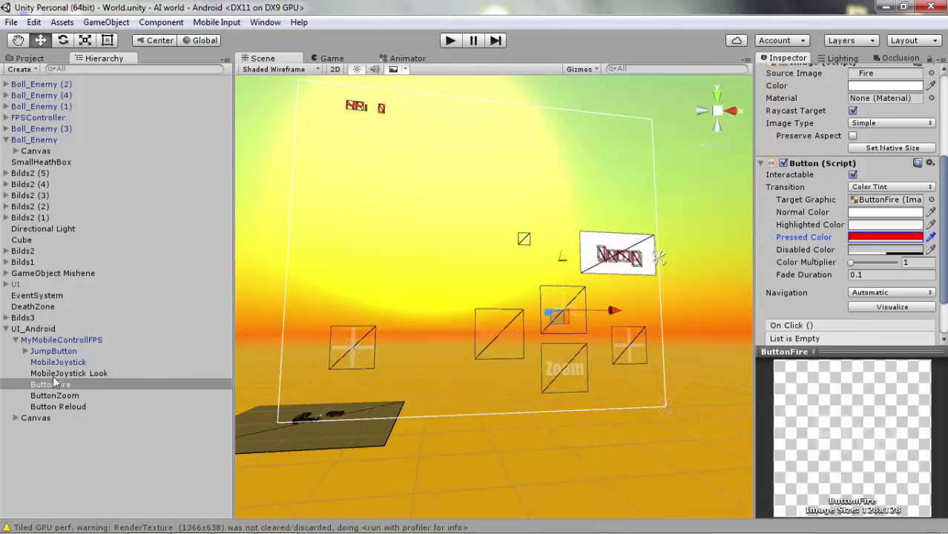
pyautogui.click(53, 373)
# Review the JumpButton and Button Reloud settings in the Inspector
pyautogui.click(52, 351)
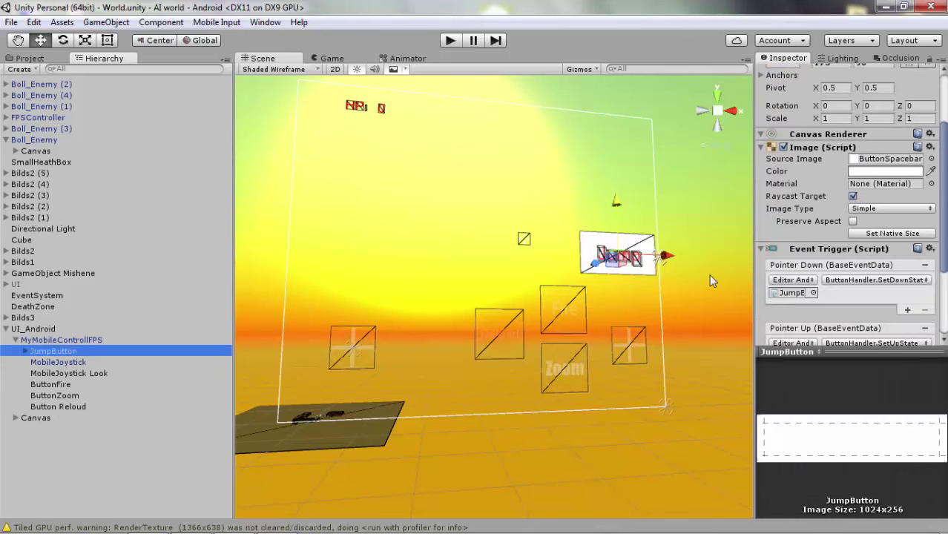
pyautogui.scroll(-3, 881, 255)
pyautogui.scroll(6, 881, 255)
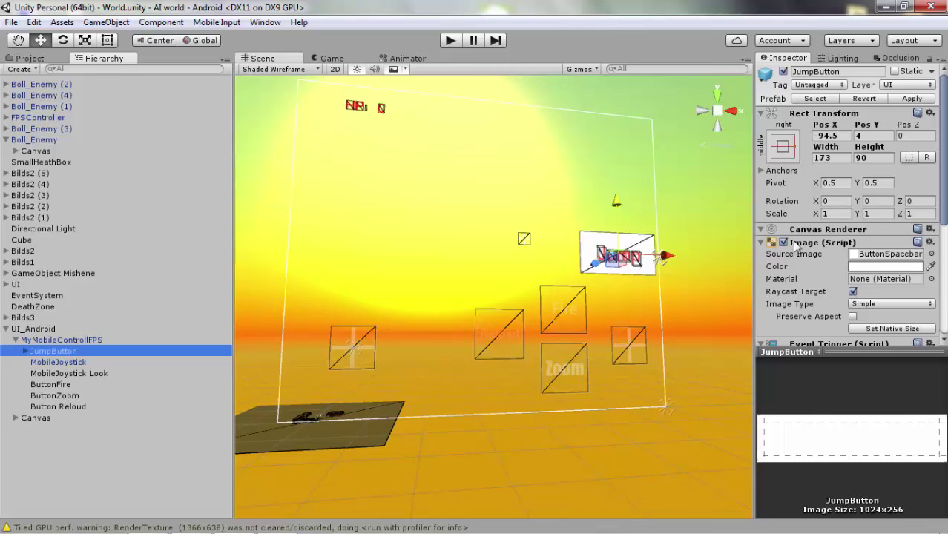
pyautogui.scroll(-4, 803, 245)
pyautogui.scroll(3, 805, 244)
pyautogui.click(57, 406)
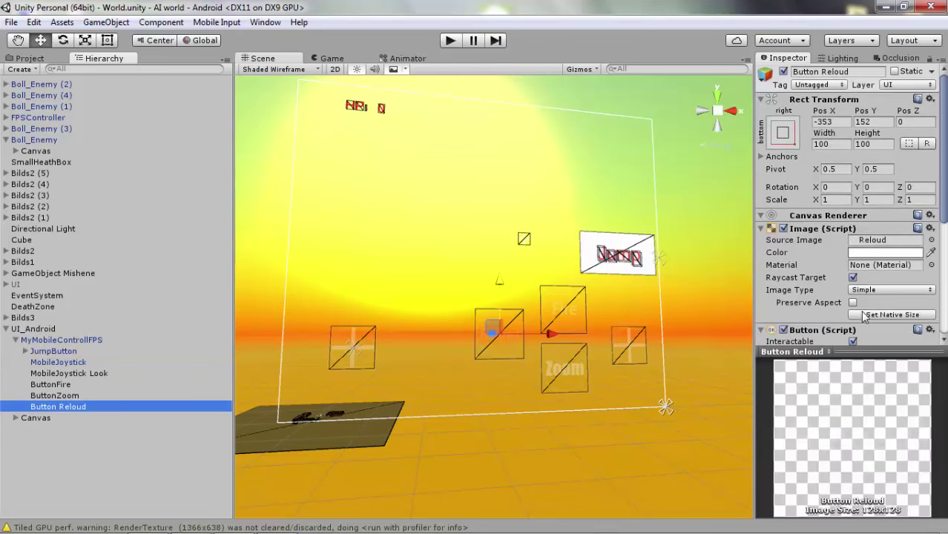
pyautogui.scroll(-5, 872, 296)
pyautogui.scroll(5, 871, 297)
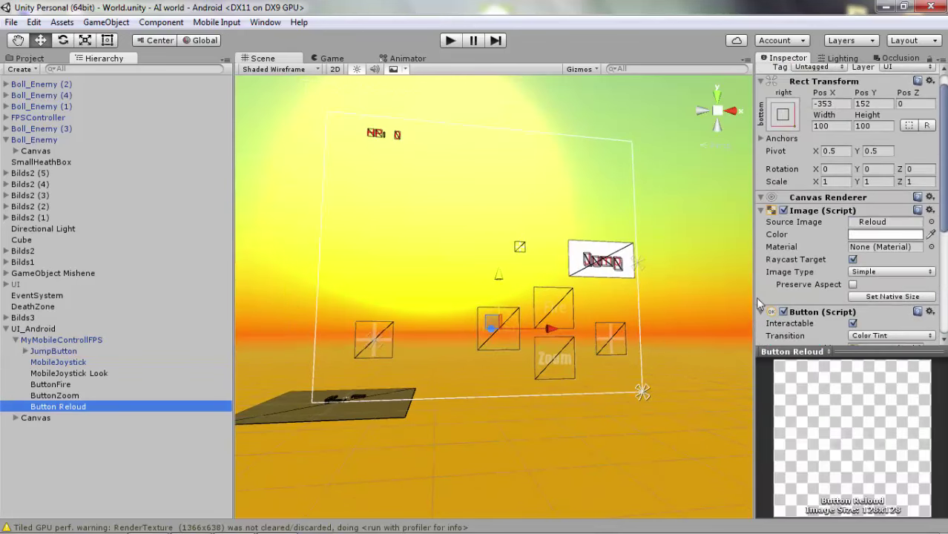
pyautogui.rightClick(540, 369)
# Play-test the game, tilting the camera up toward the sky, then stop
pyautogui.click(450, 40)
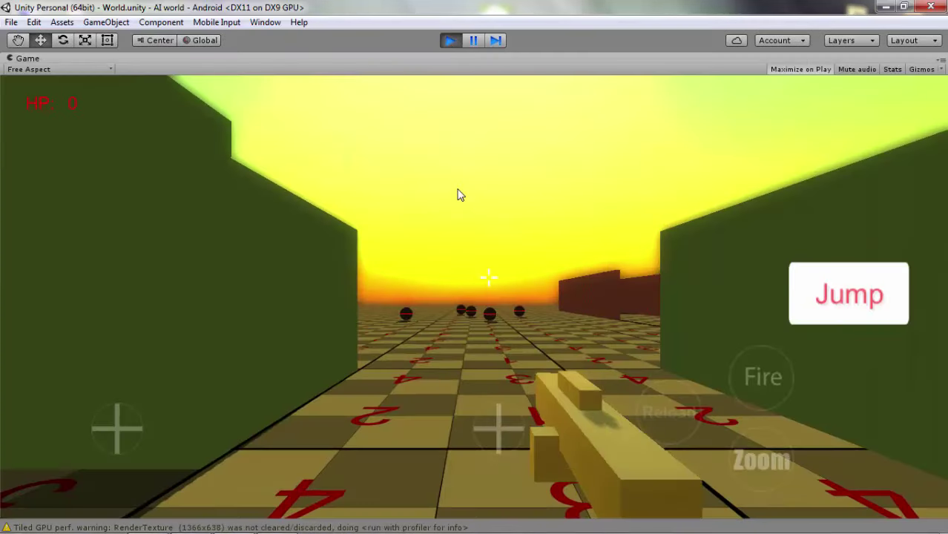
pyautogui.moveTo(489, 434); pyautogui.dragTo(395, 98)
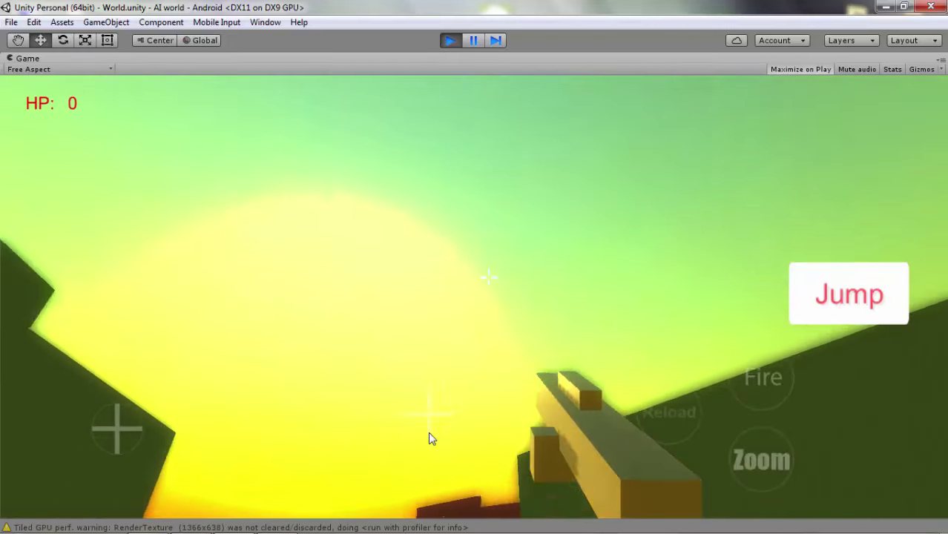
pyautogui.click(452, 40)
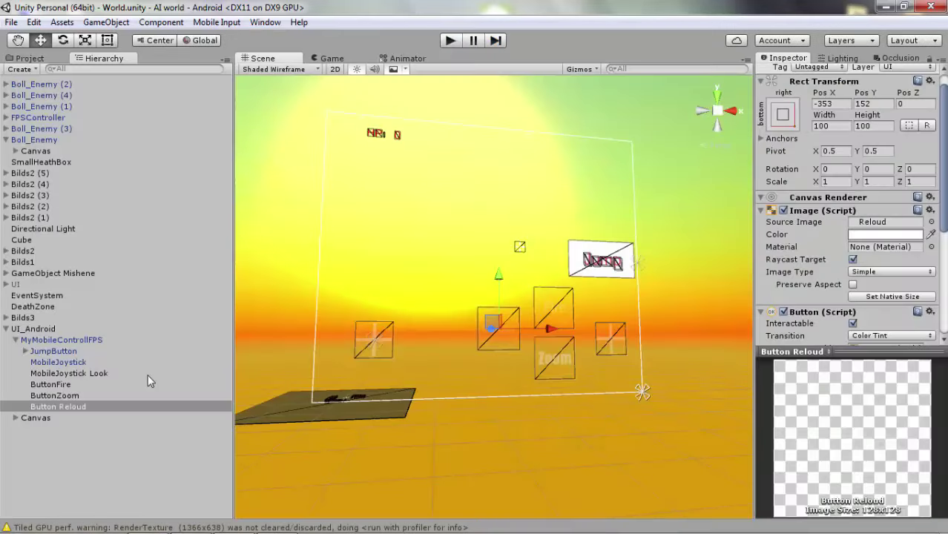
pyautogui.click(59, 375)
# Anchor MobileJoystick Look to the bottom-right corner and play-test the look joystick
pyautogui.click(784, 129)
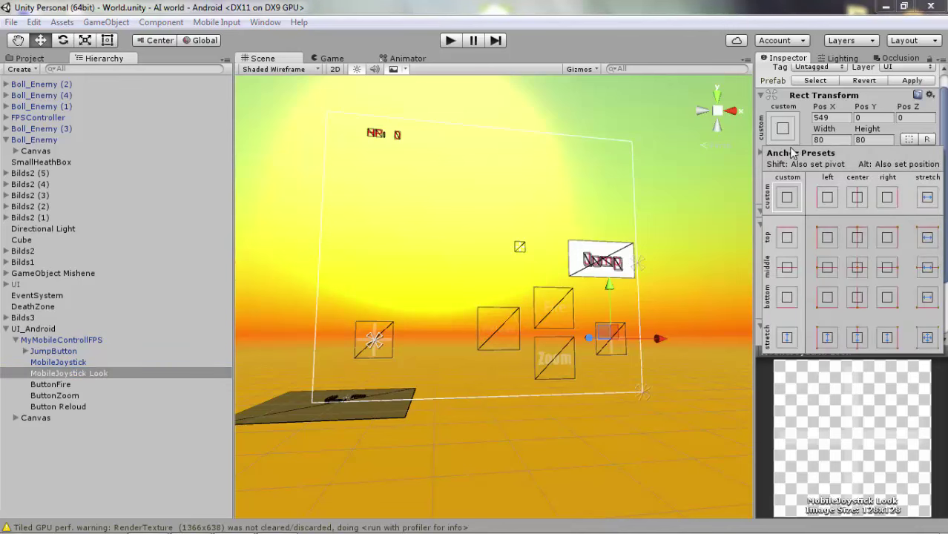
pyautogui.click(889, 297)
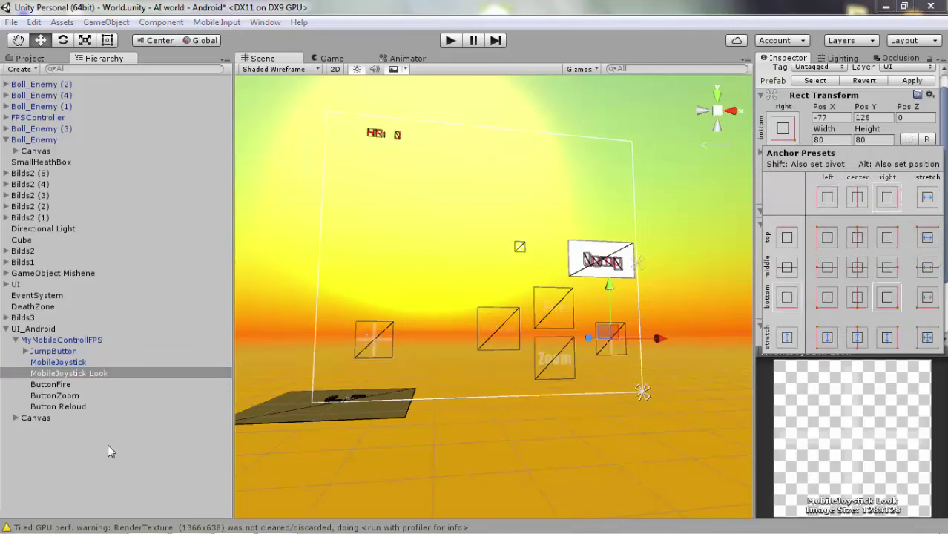
pyautogui.click(65, 373)
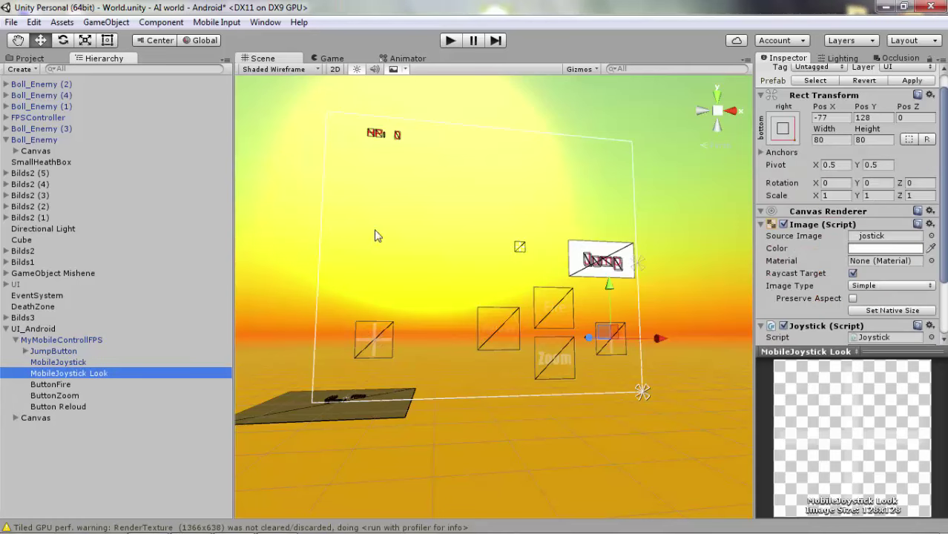
pyautogui.click(451, 45)
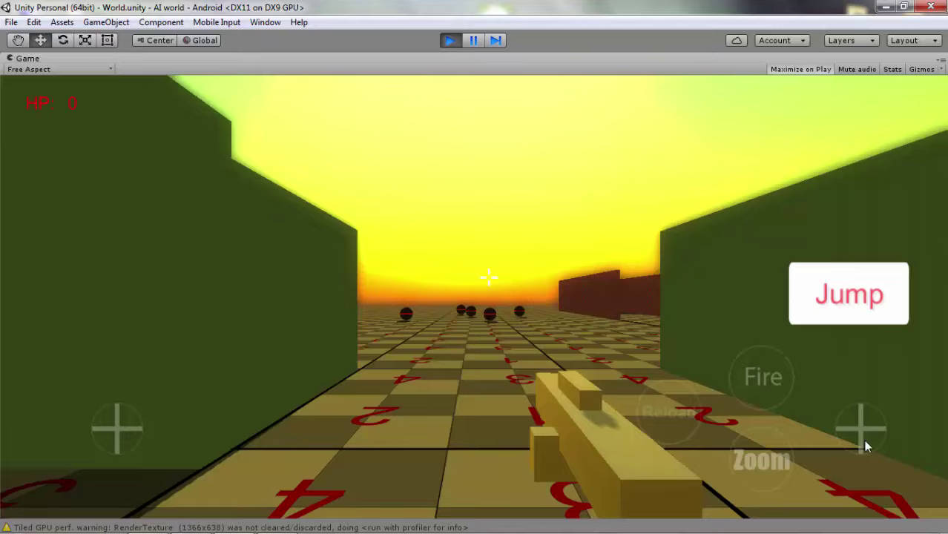
pyautogui.moveTo(864, 441); pyautogui.dragTo(874, 468)
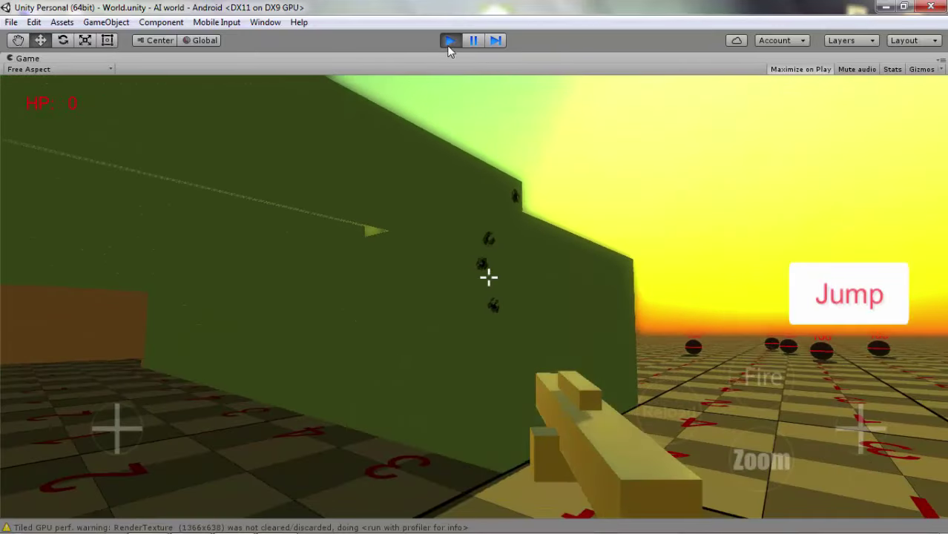
pyautogui.click(451, 42)
# Move ButtonFire, ButtonZoom and Button Reloud together further left on the canvas
pyautogui.click(62, 385)
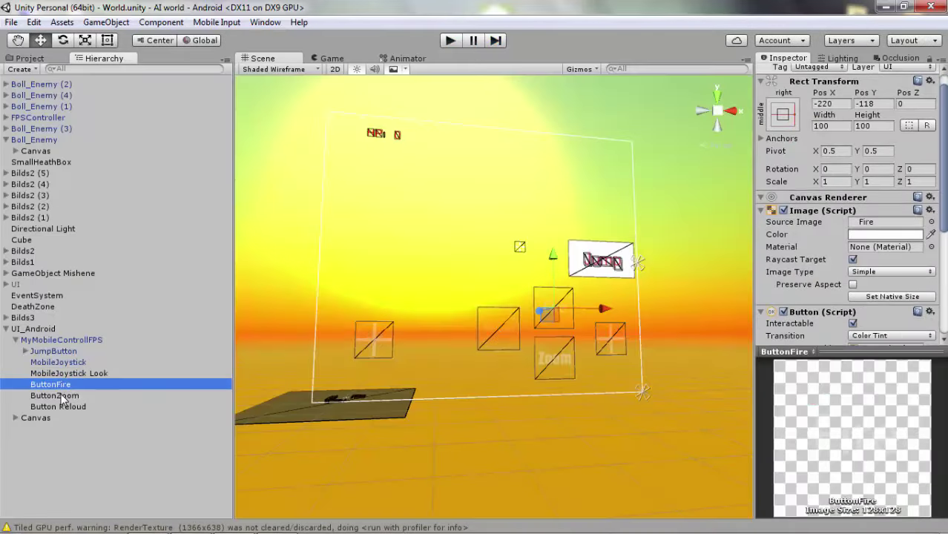
pyautogui.keyDown('ctrl'); pyautogui.click(62, 397); pyautogui.keyUp('ctrl')
pyautogui.keyDown('ctrl'); pyautogui.click(123, 407); pyautogui.keyUp('ctrl')
pyautogui.moveTo(573, 338); pyautogui.dragTo(550, 337)
pyautogui.click(68, 374)
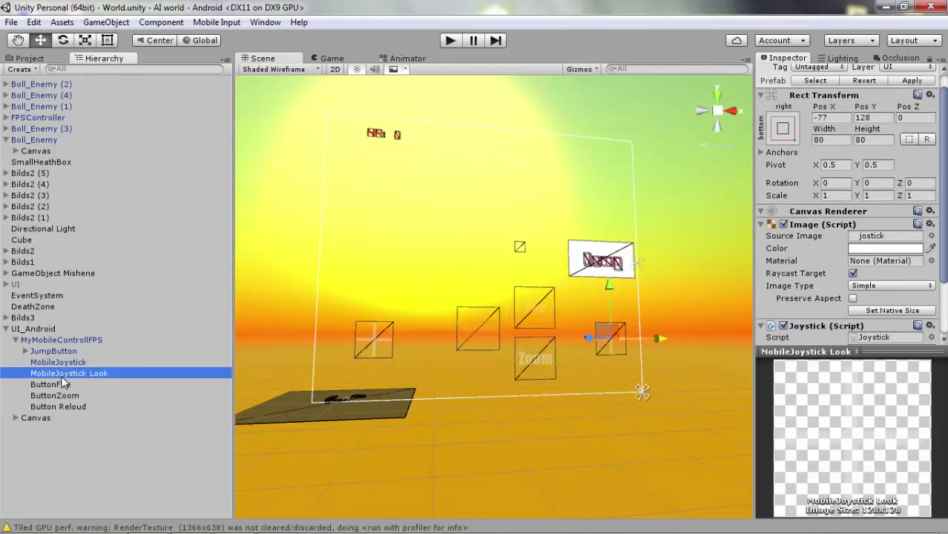
# Set Width and Height to 100 for both MobileJoystick Look and MobileJoystick
pyautogui.click(837, 140)
pyautogui.write('100')
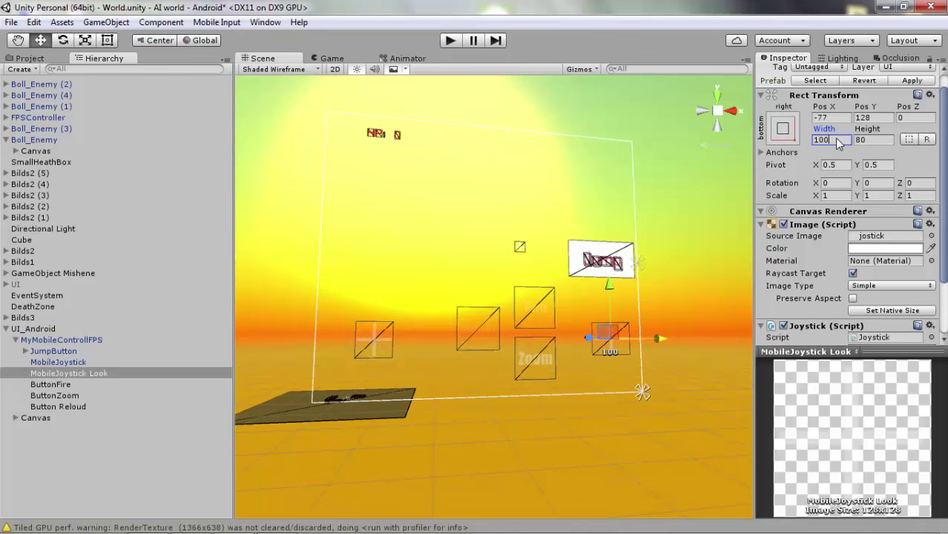
pyautogui.press('Tab')
pyautogui.write('100')
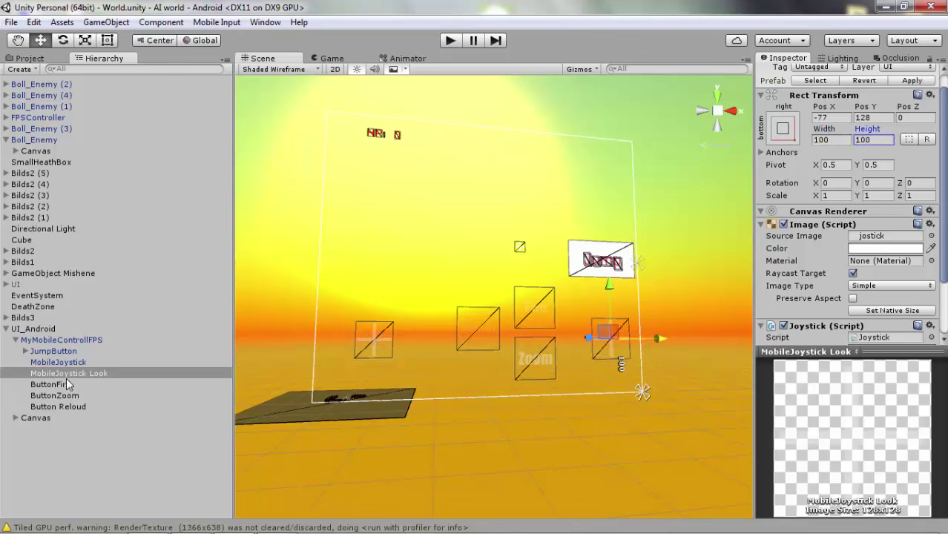
pyautogui.click(70, 363)
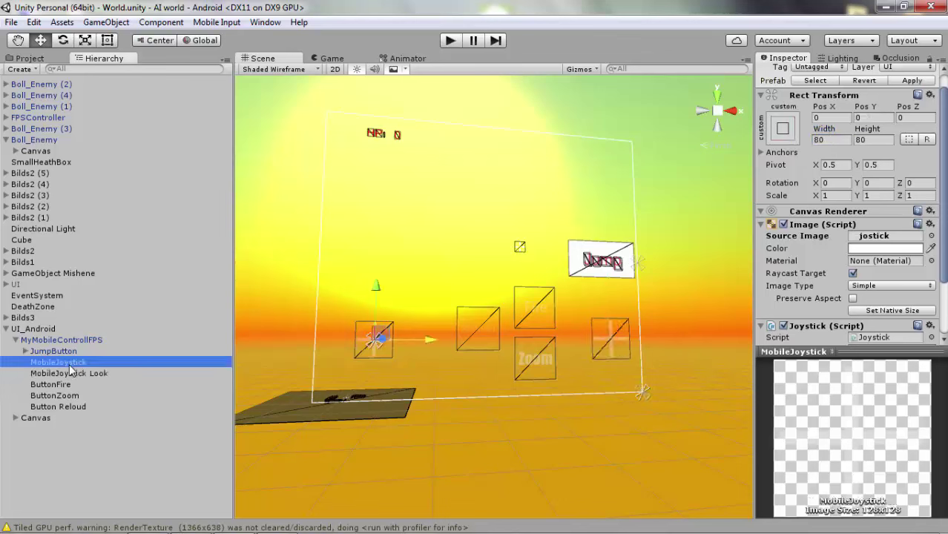
pyautogui.click(828, 139)
pyautogui.write('100')
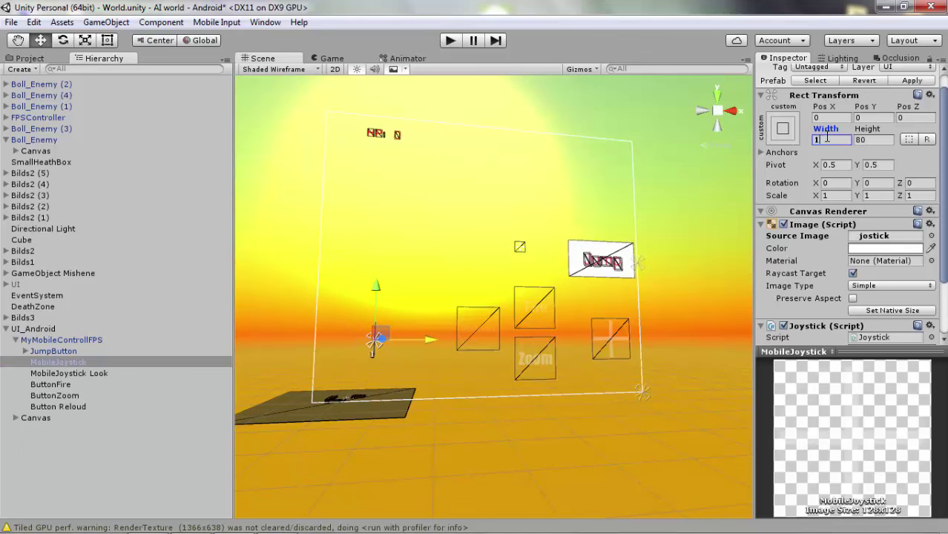
pyautogui.press('Tab')
pyautogui.write('100')
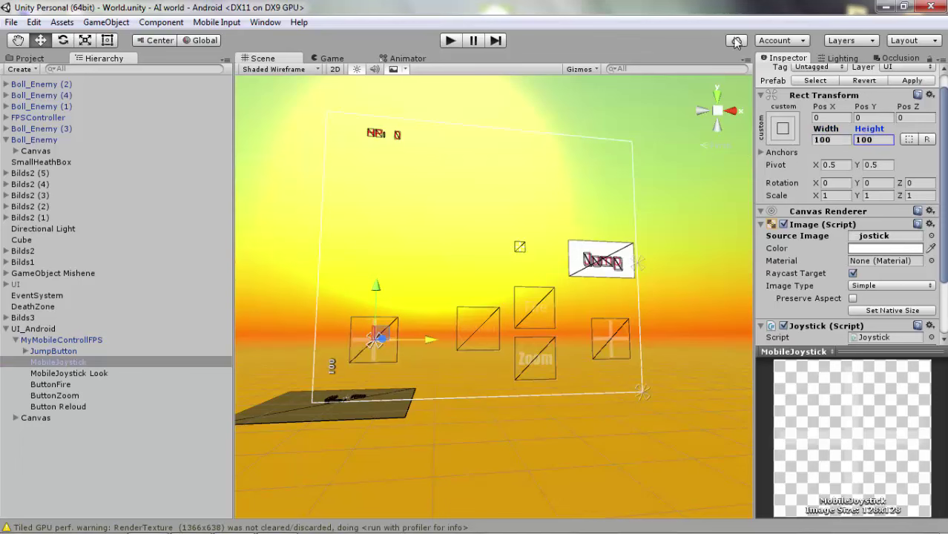
# Play-test the resized joysticks by walking and looking around the corridor, then stop
pyautogui.click(450, 40)
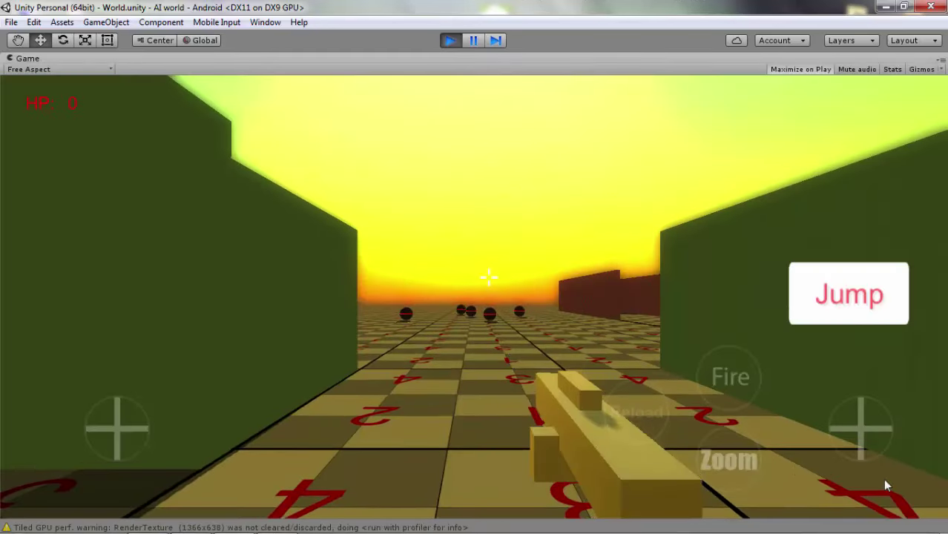
pyautogui.moveTo(883, 479); pyautogui.dragTo(411, 124)
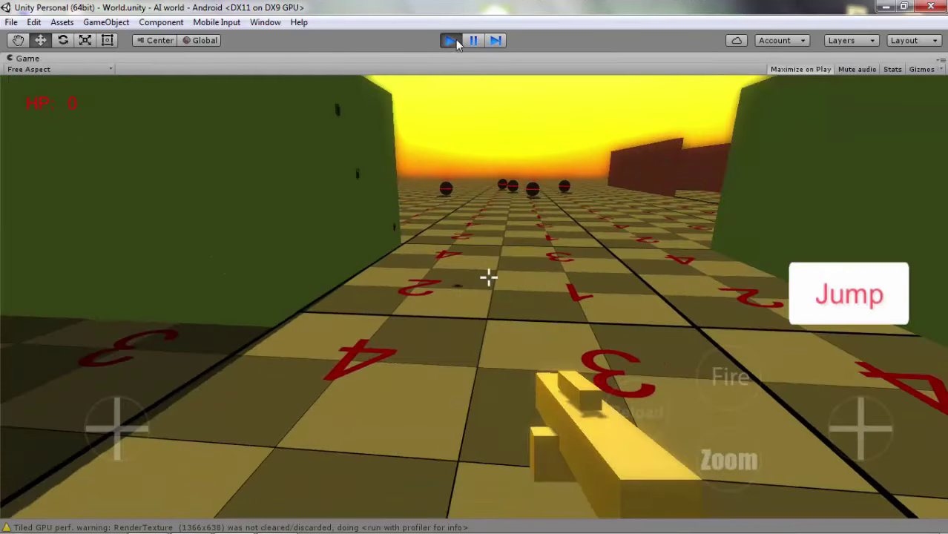
pyautogui.click(454, 41)
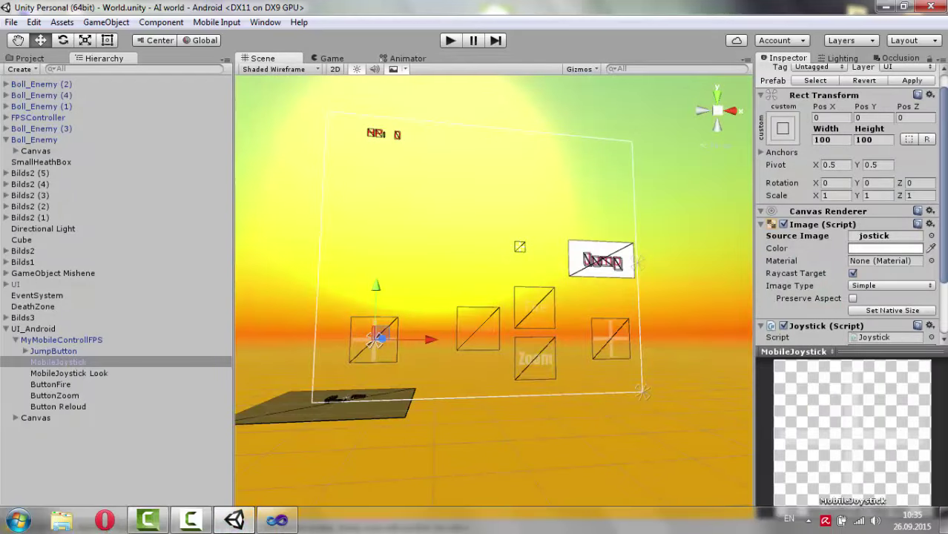
# Bring up the WeaponShoot.cs script in Visual Studio
pyautogui.click(277, 521)
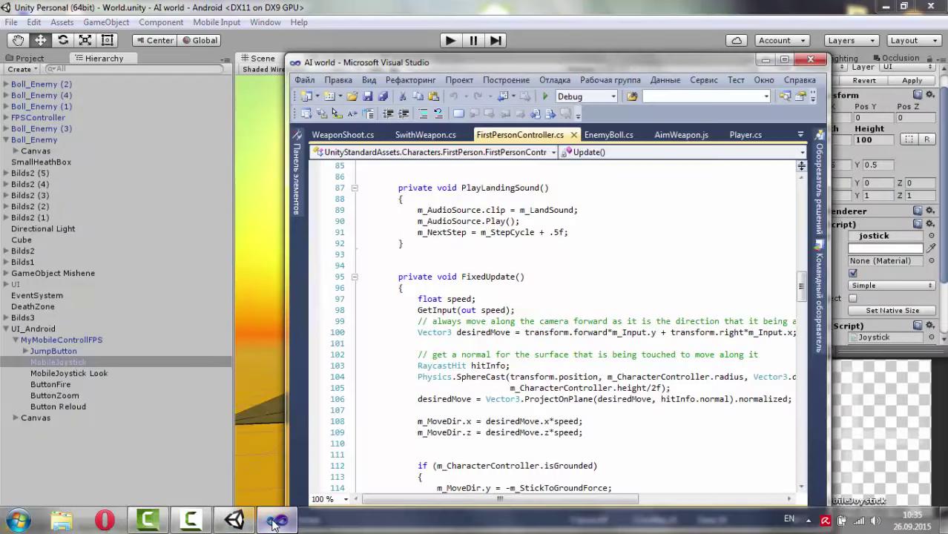
pyautogui.scroll(-5, 549, 362)
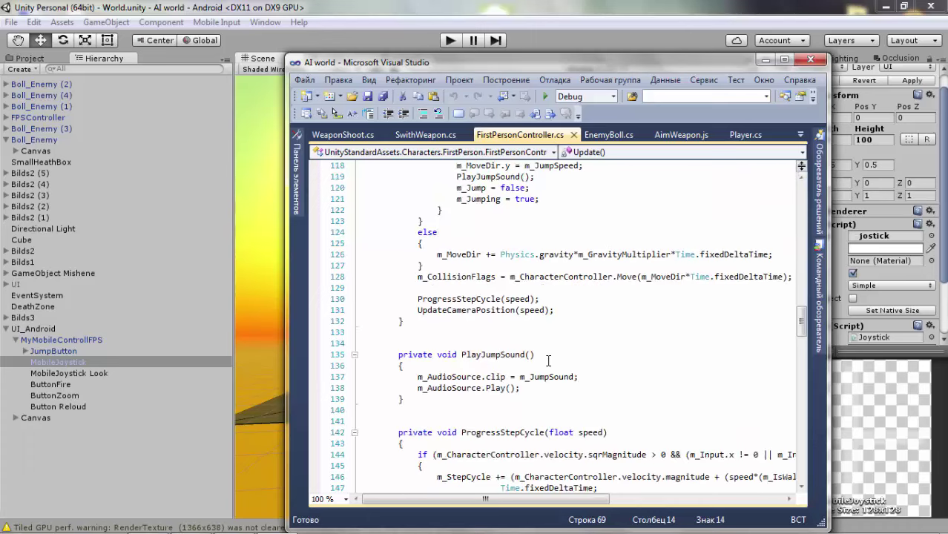
pyautogui.scroll(4, 548, 361)
pyautogui.scroll(10, 549, 361)
pyautogui.scroll(4, 548, 361)
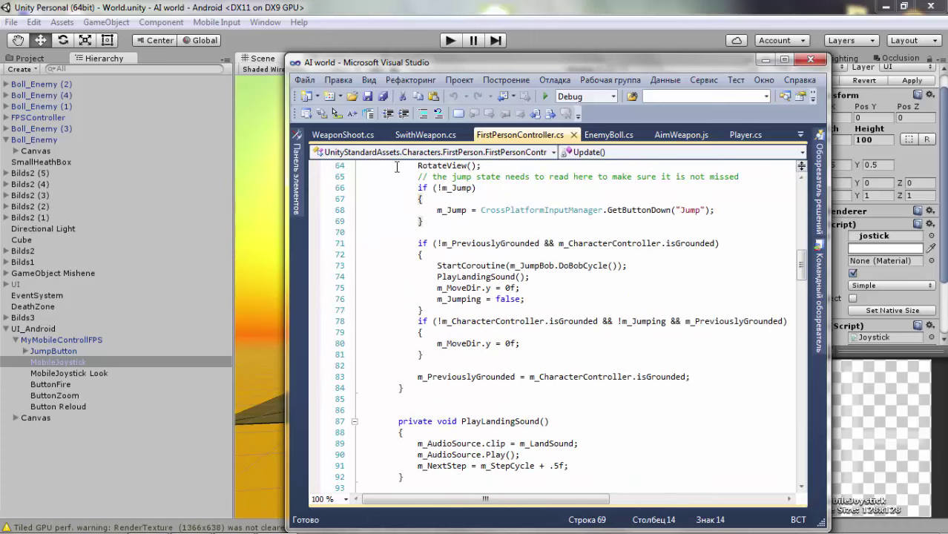
pyautogui.click(334, 139)
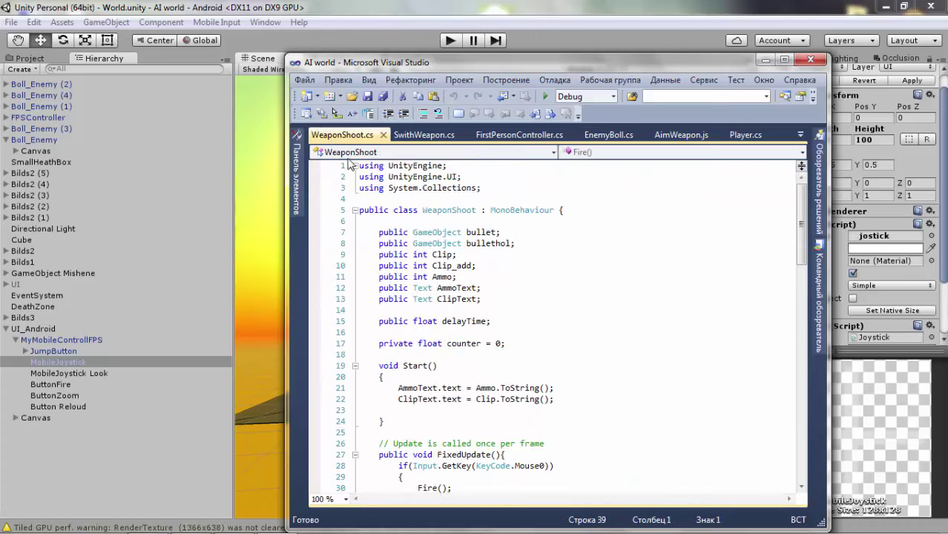
pyautogui.scroll(-5, 514, 356)
pyautogui.scroll(-5, 514, 356)
pyautogui.scroll(3, 515, 360)
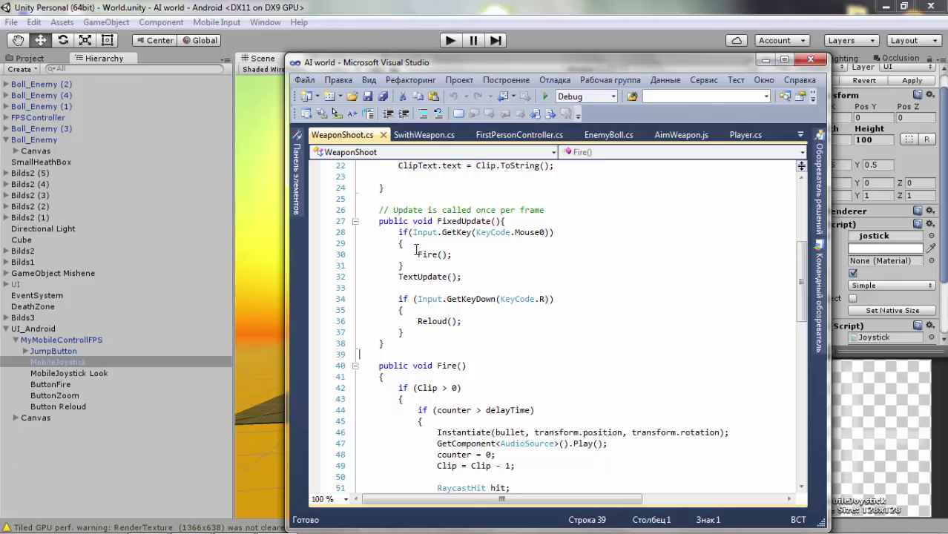
# Wrap the FixedUpdate mouse-fire and reload checks in /* */ comments and save
pyautogui.click(397, 232)
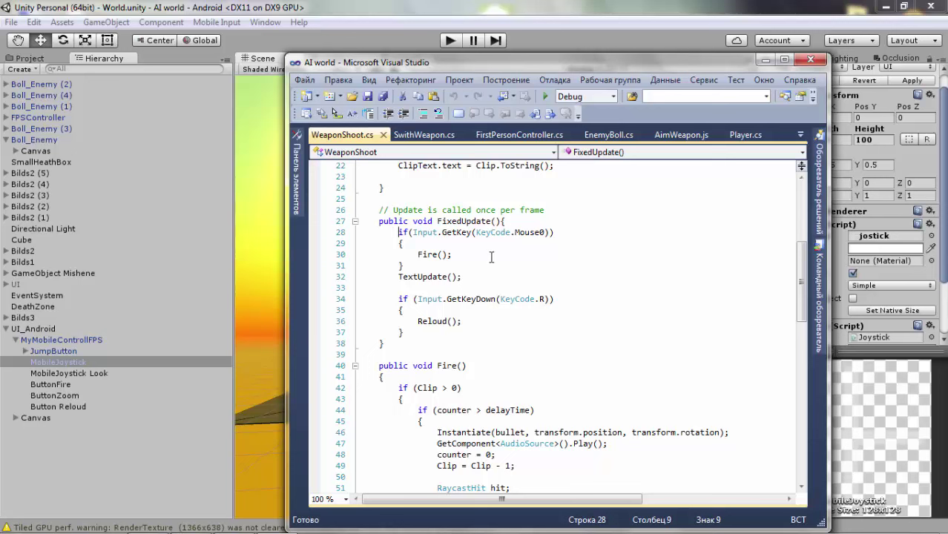
pyautogui.write('*/')
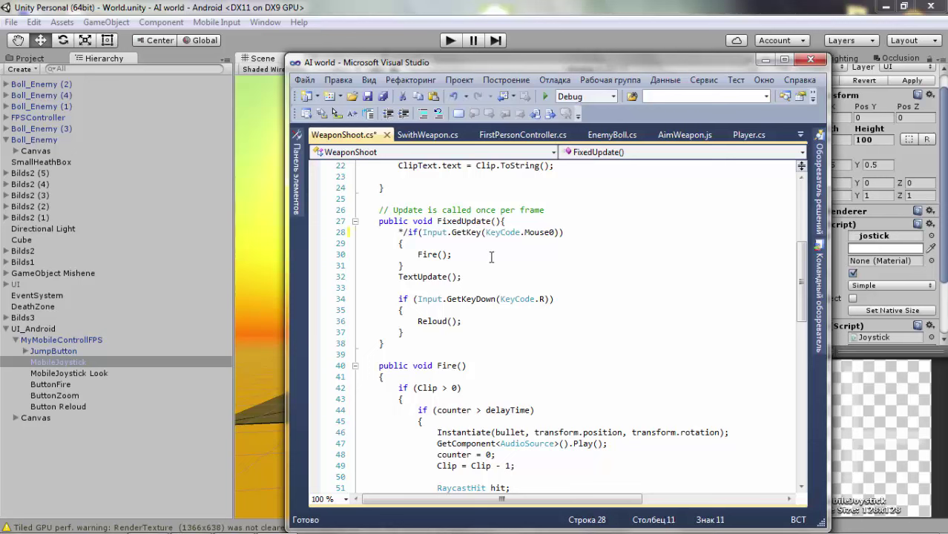
pyautogui.press('BackSpace')
pyautogui.press('BackSpace')
pyautogui.write('/*')
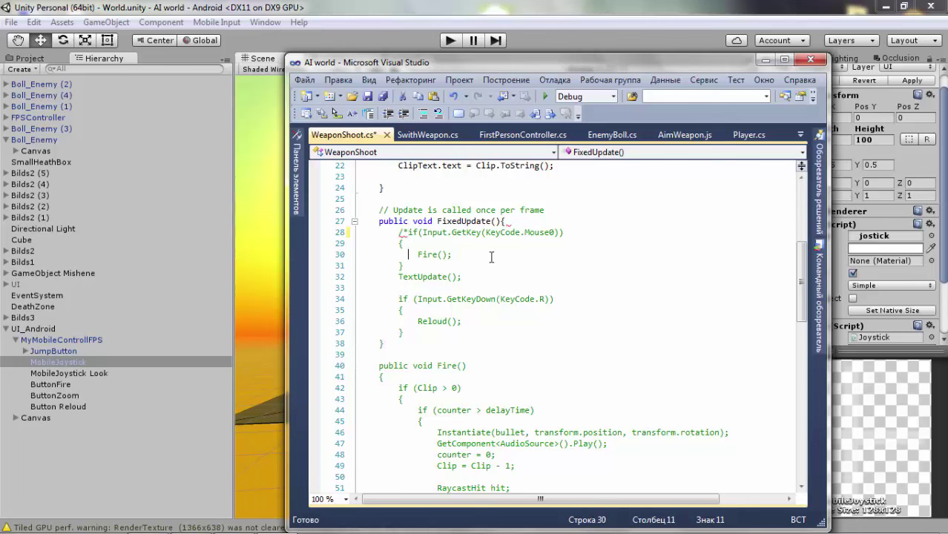
pyautogui.press('Down')
pyautogui.press('Down')
pyautogui.press('Down')
pyautogui.press('Down')
pyautogui.press('Down')
pyautogui.press('Down')
pyautogui.write('*/')
pyautogui.hotkey('ctrl', 's')
# Look over the rest of the script, then minimize Visual Studio
pyautogui.scroll(-1, 512, 296)
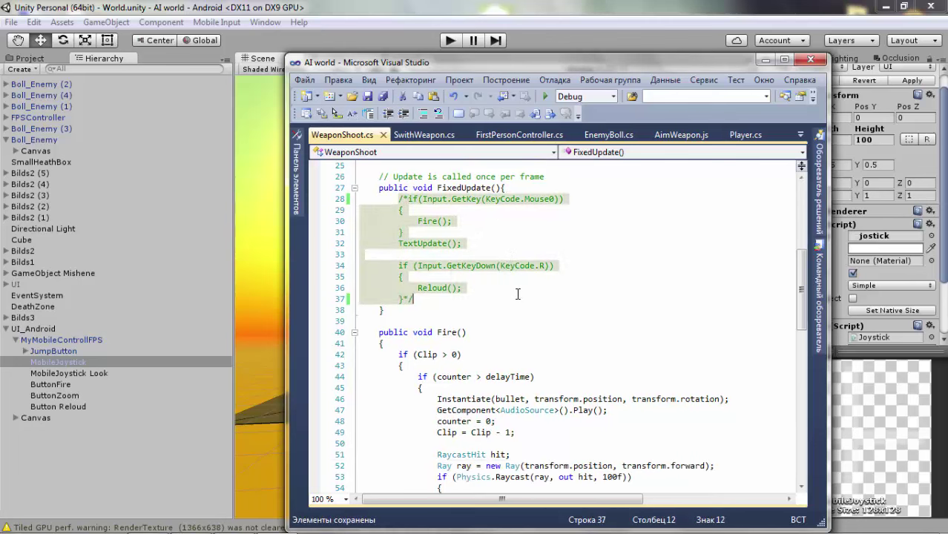
pyautogui.scroll(-2, 454, 296)
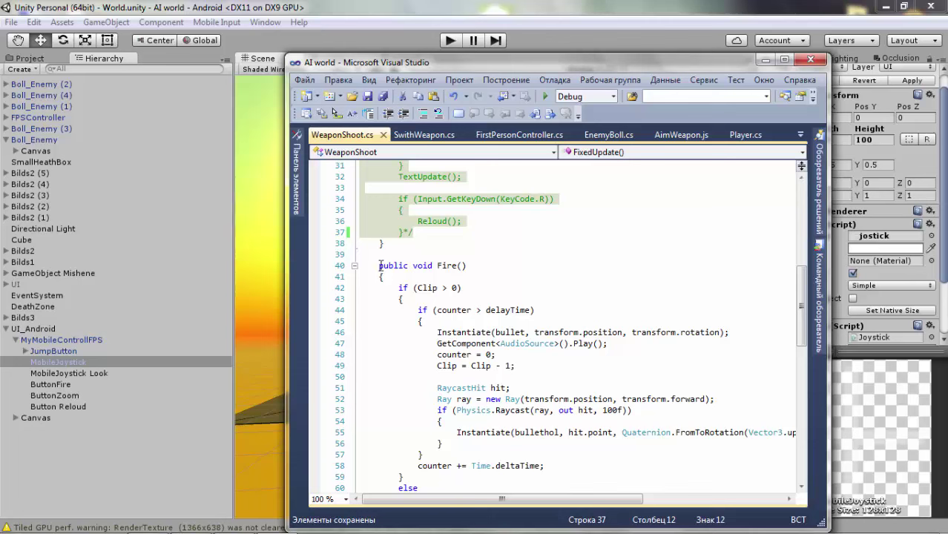
pyautogui.scroll(-5, 470, 272)
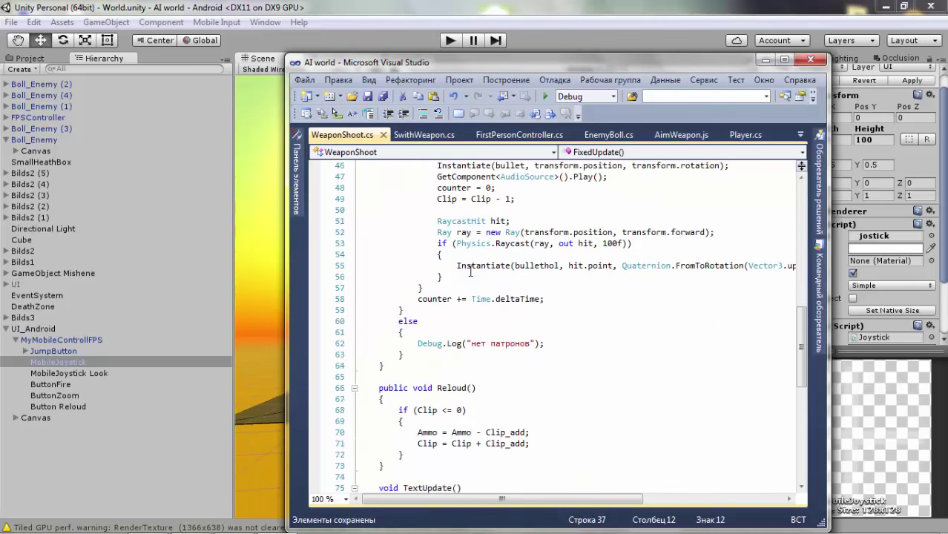
pyautogui.scroll(-3, 469, 272)
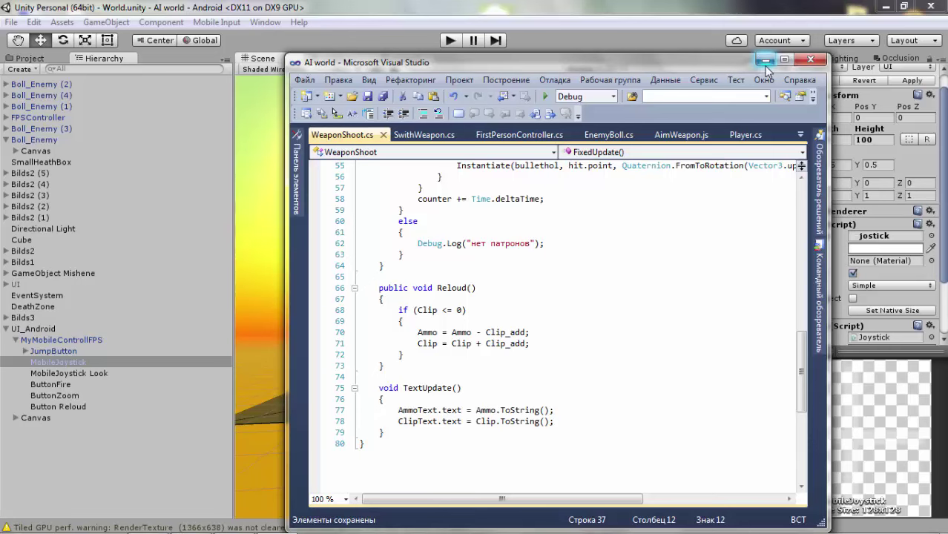
pyautogui.scroll(5, 769, 68)
pyautogui.scroll(5, 769, 69)
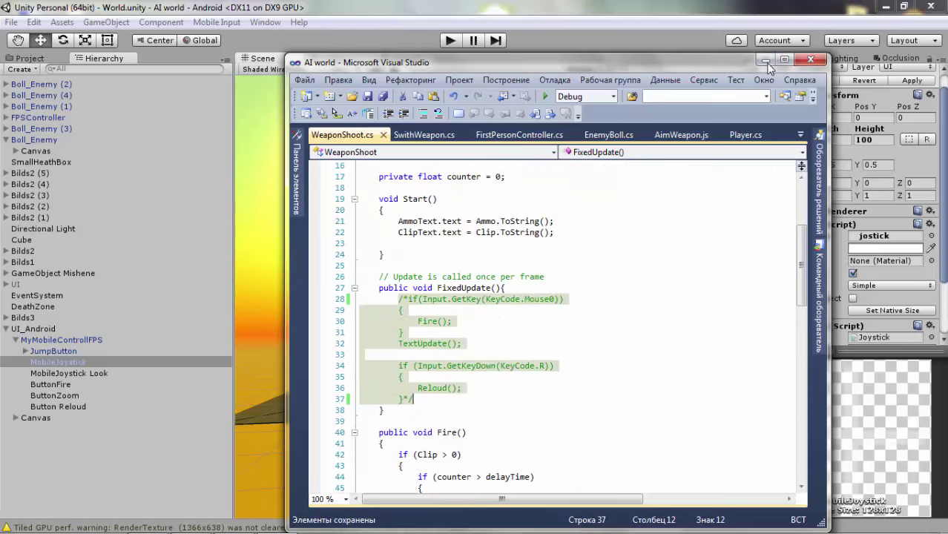
pyautogui.click(767, 64)
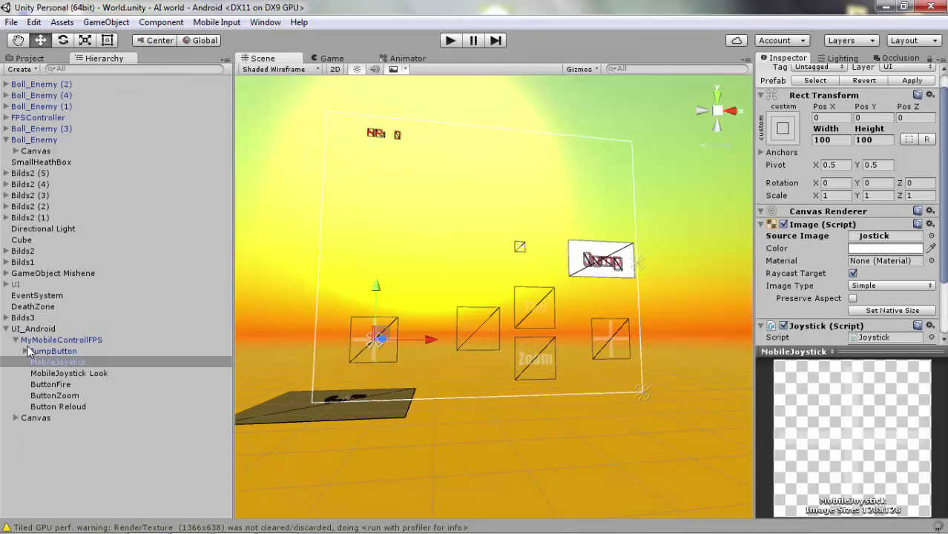
# Add an On Click entry to ButtonFire and locate RespBull under FPSController > FirstPersonCharacter
pyautogui.click(52, 386)
pyautogui.scroll(-3, 905, 324)
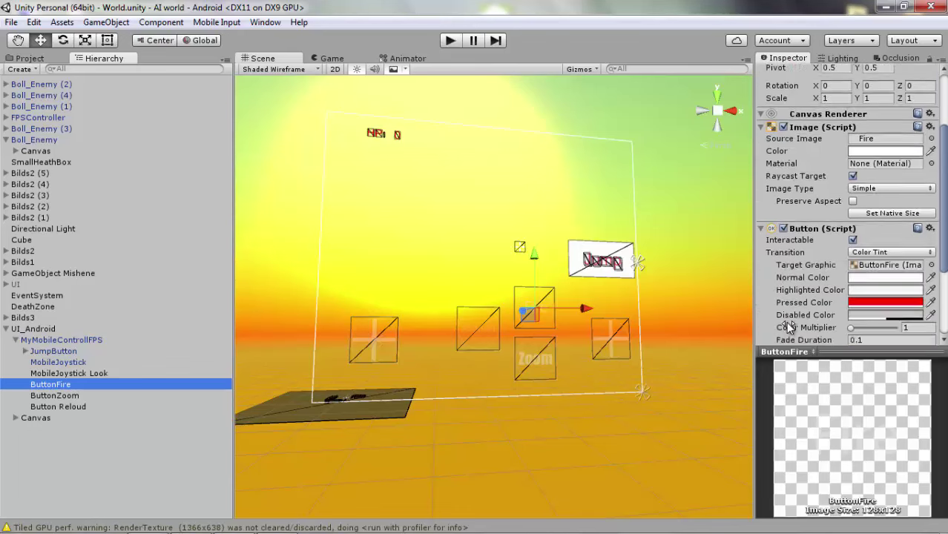
pyautogui.scroll(-5, 905, 324)
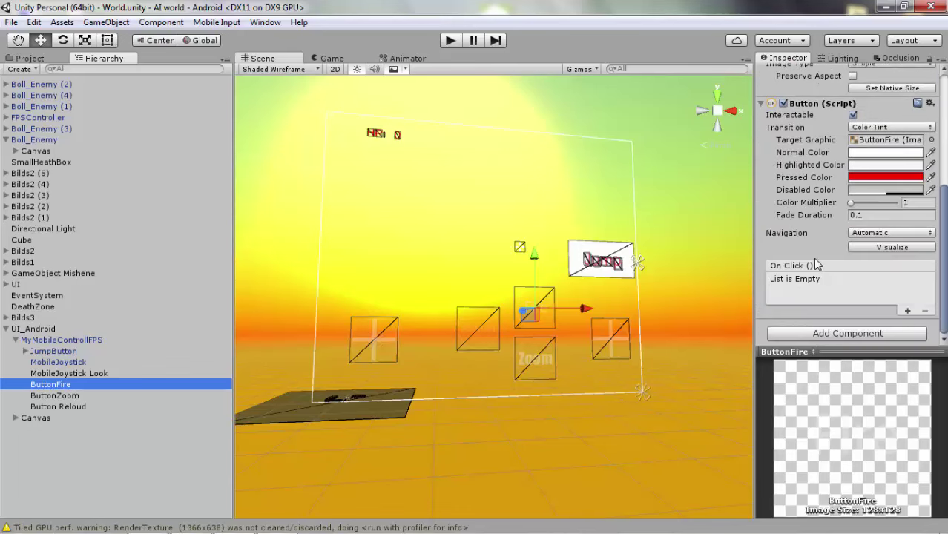
pyautogui.click(908, 311)
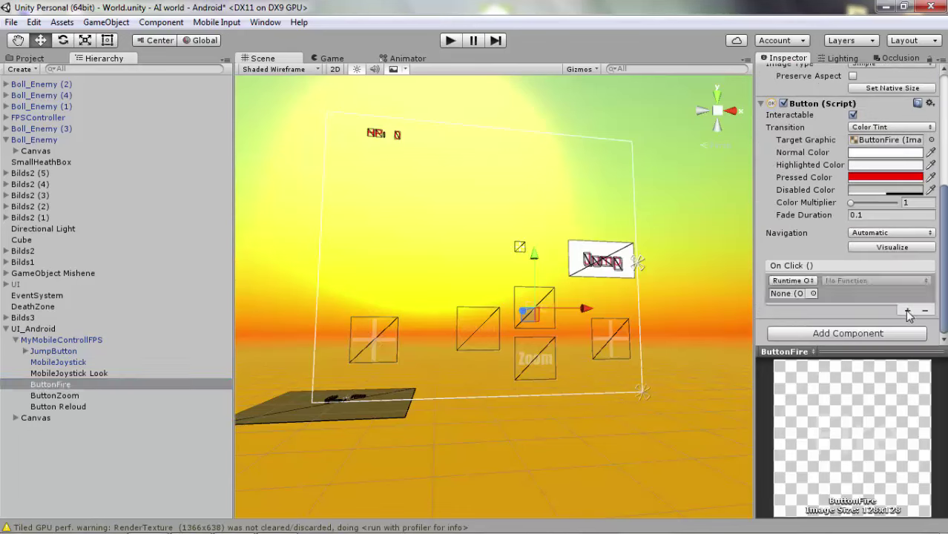
pyautogui.click(794, 280)
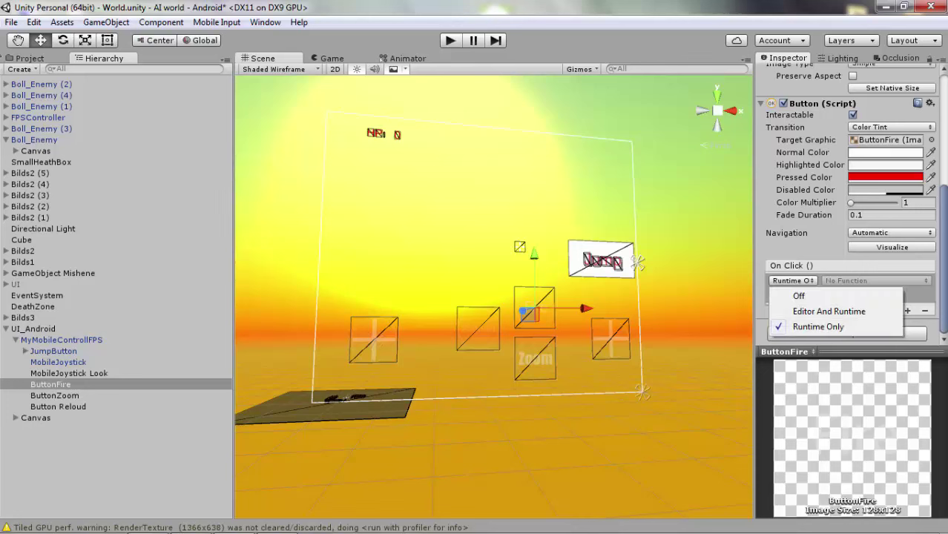
pyautogui.click(22, 61)
pyautogui.click(78, 62)
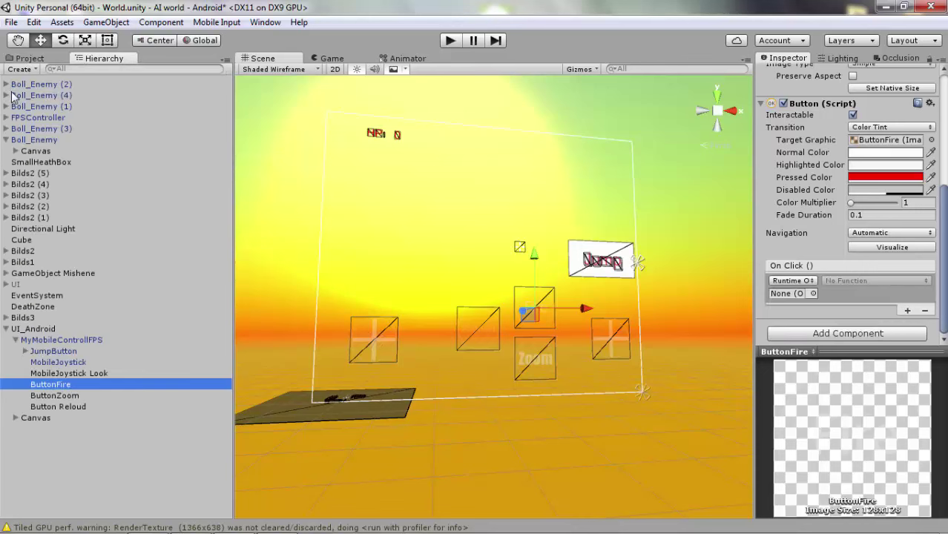
pyautogui.click(6, 118)
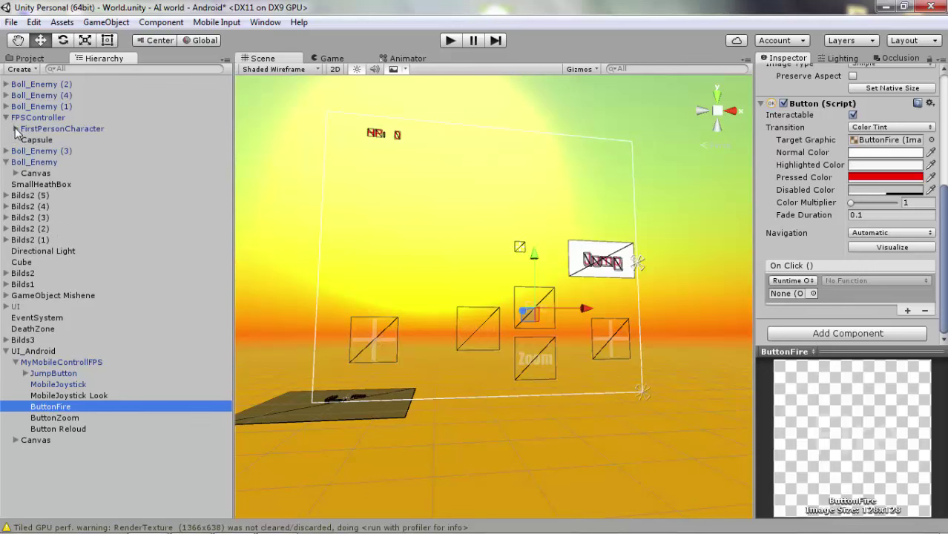
pyautogui.click(16, 129)
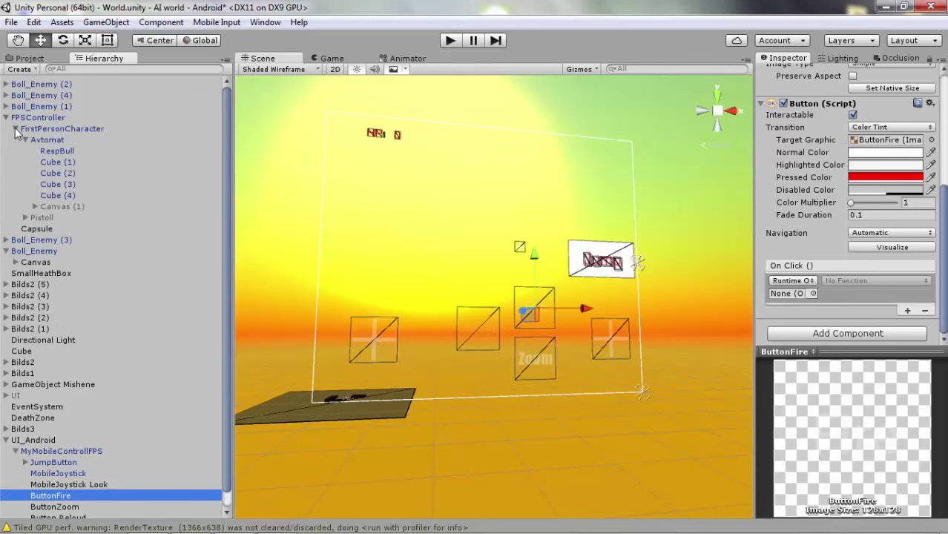
pyautogui.click(54, 152)
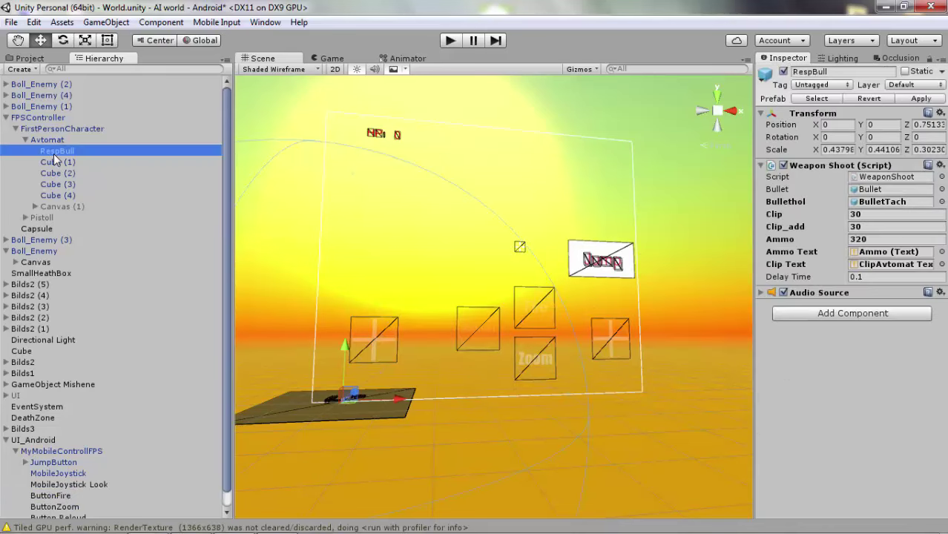
# Make ButtonFire's On Click call WeaponShoot.Fire() on RespBull, then play-test briefly
pyautogui.click(66, 496)
pyautogui.scroll(-5, 870, 248)
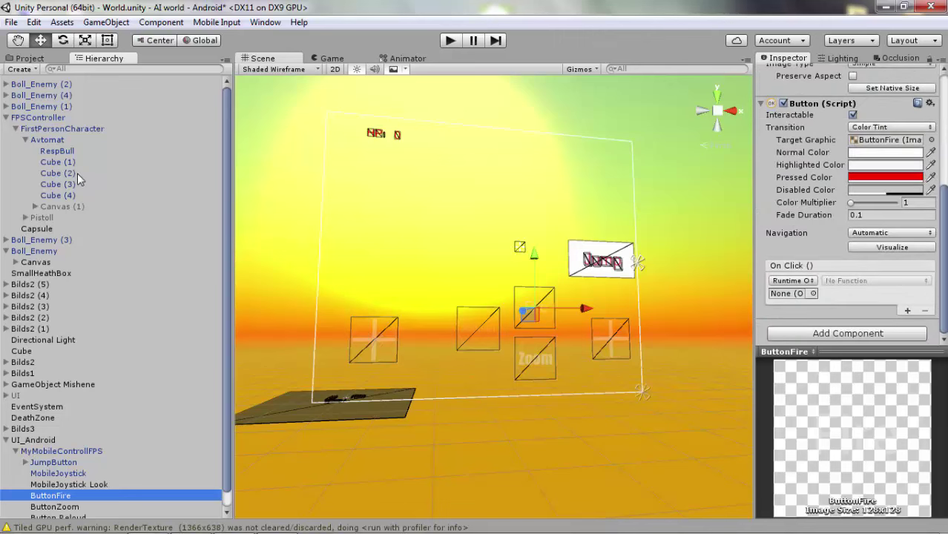
pyautogui.moveTo(70, 153); pyautogui.dragTo(809, 295)
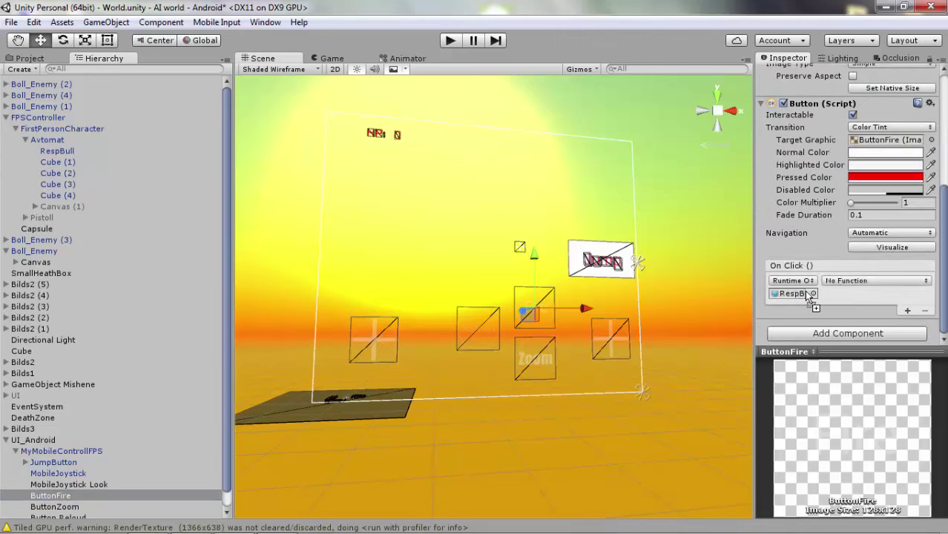
pyautogui.click(857, 282)
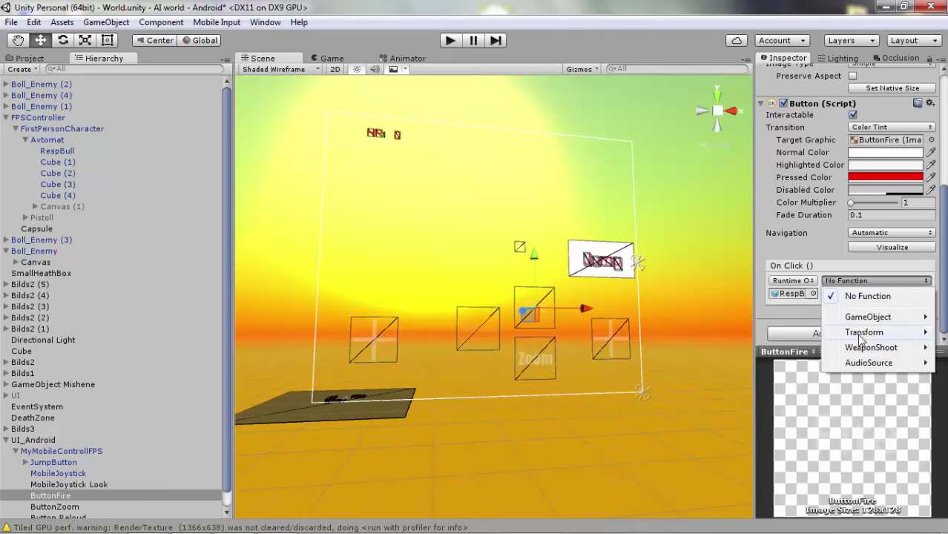
pyautogui.moveTo(863, 353)
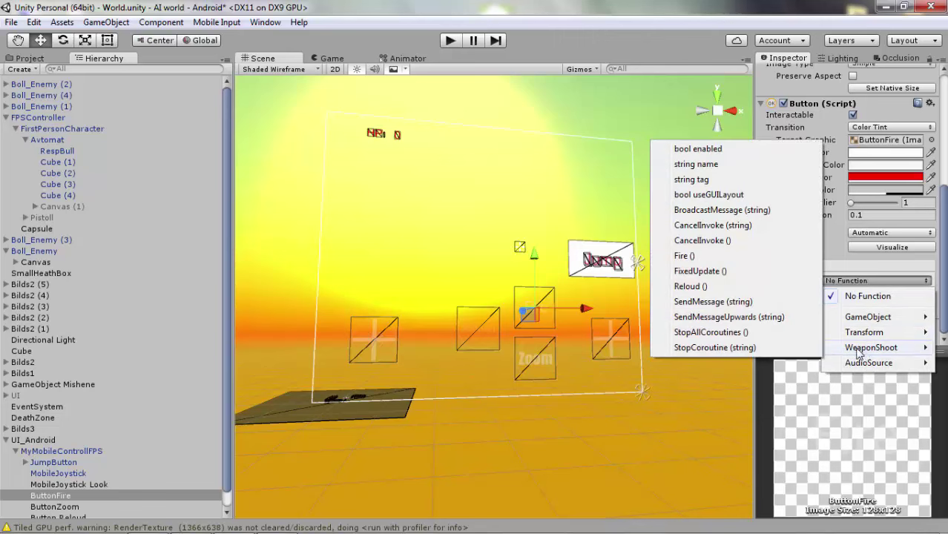
pyautogui.click(682, 258)
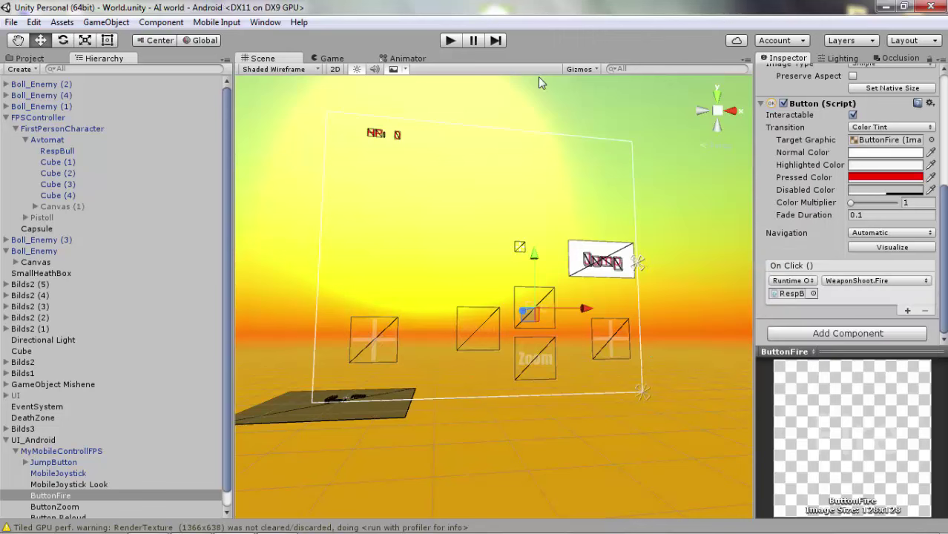
pyautogui.click(451, 41)
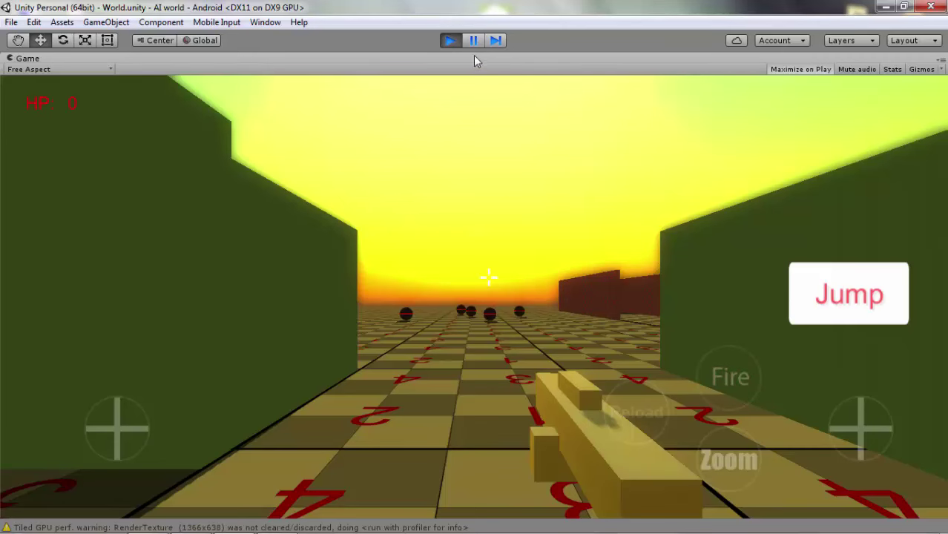
pyautogui.hotkey('ctrl', 'p')
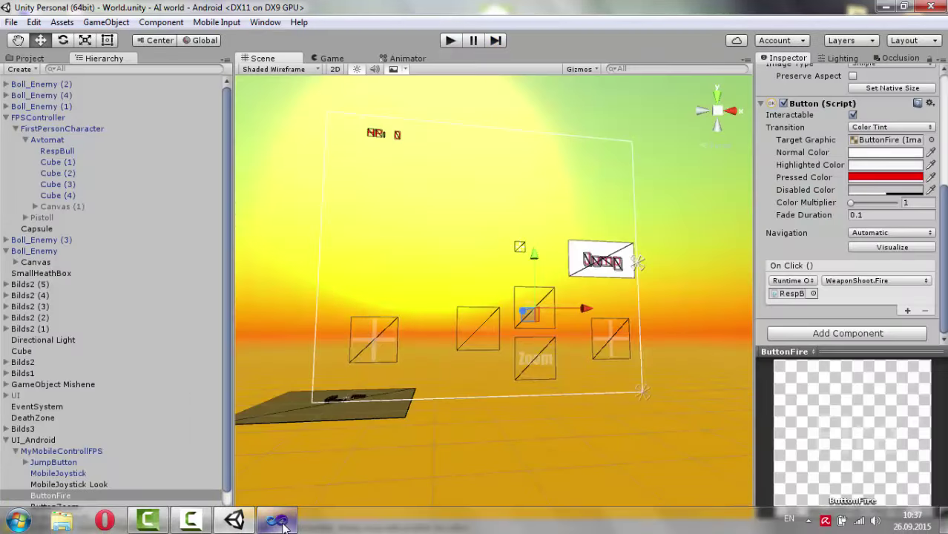
# Comment out Fire()'s delay-time check, its braces and the counter increment with //, and save
pyautogui.click(279, 522)
pyautogui.scroll(-6, 558, 338)
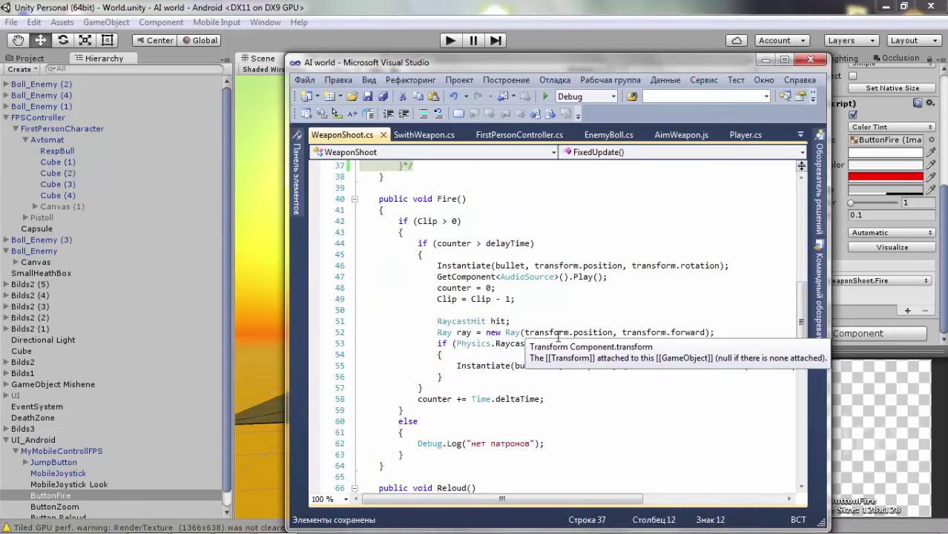
pyautogui.scroll(-2, 558, 338)
pyautogui.scroll(3, 480, 319)
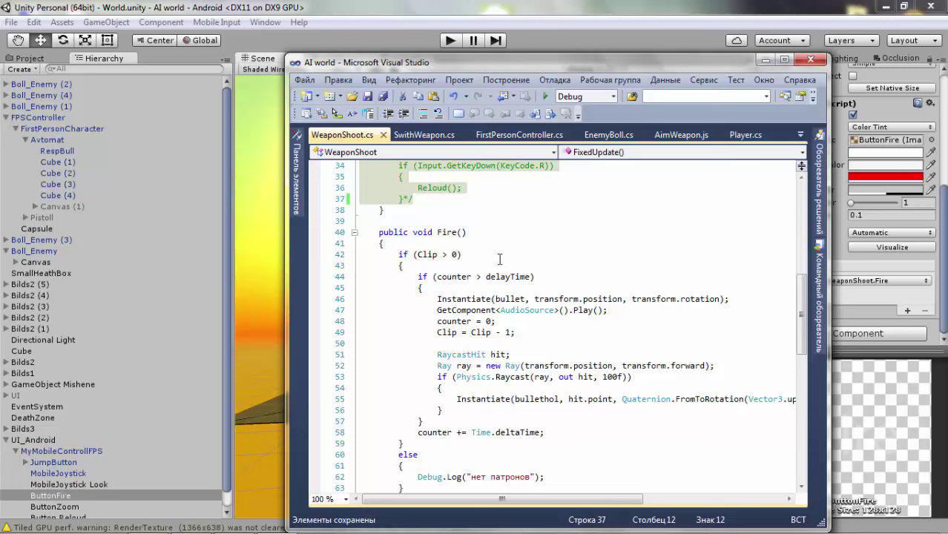
pyautogui.click(410, 277)
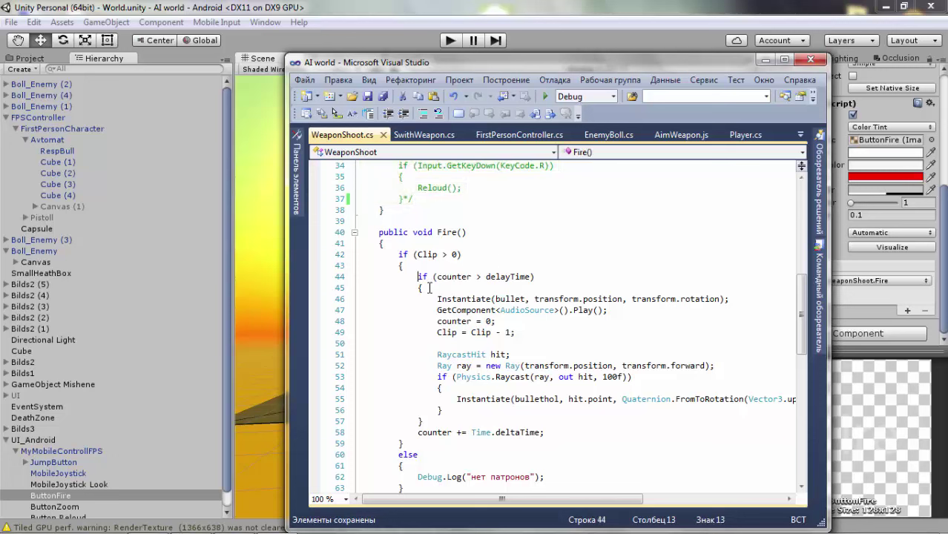
pyautogui.write('//')
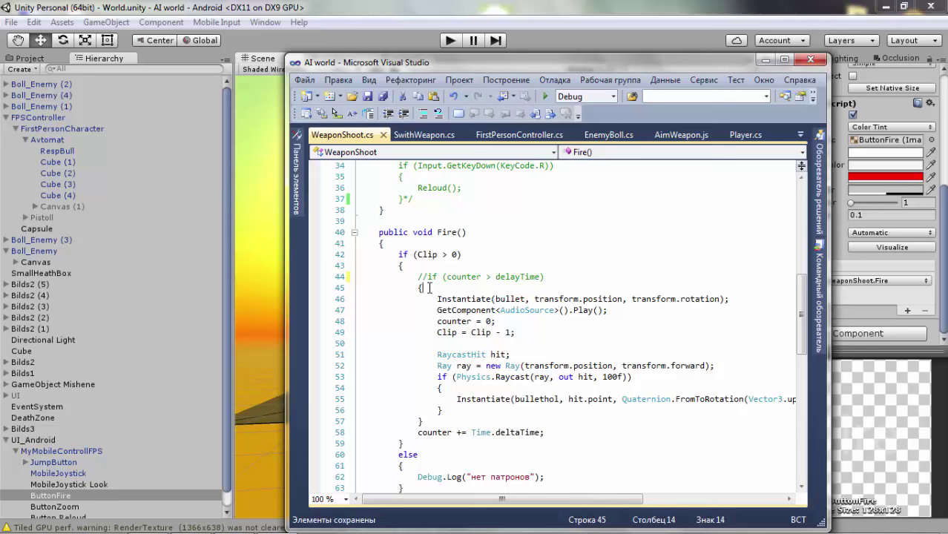
pyautogui.press('Left')
pyautogui.write('//')
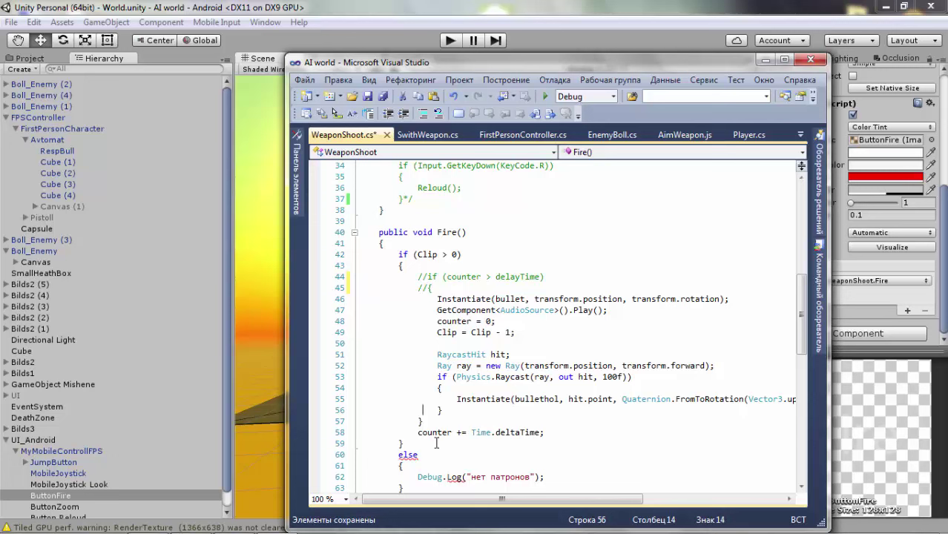
pyautogui.write('//')
pyautogui.write('//')
pyautogui.hotkey('ctrl', 's')
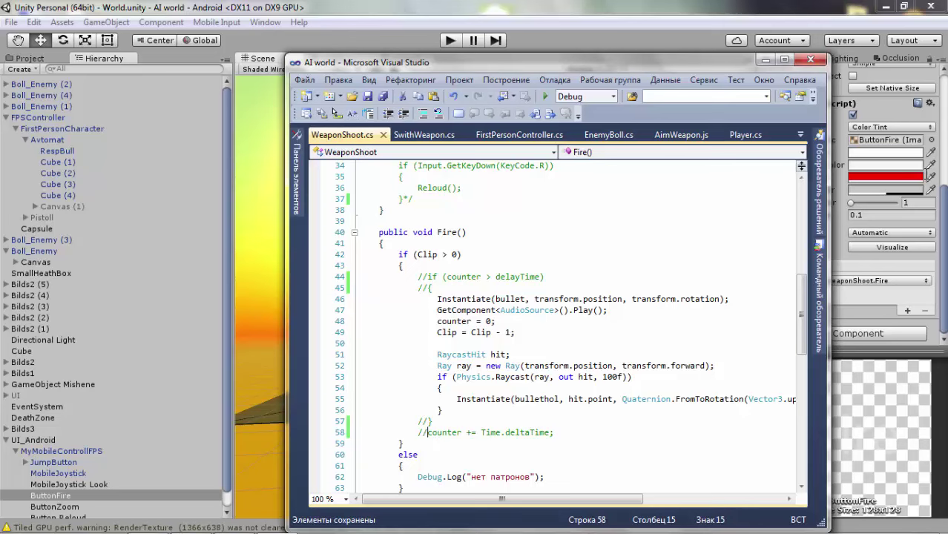
pyautogui.click(614, 26)
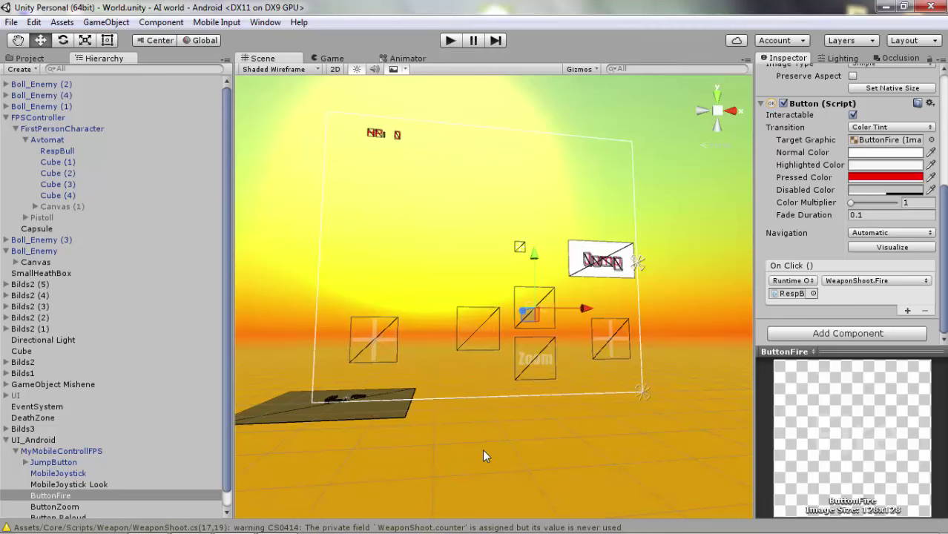
# Play-test shooting with the on-screen Fire button and turning the view, then stop
pyautogui.click(450, 40)
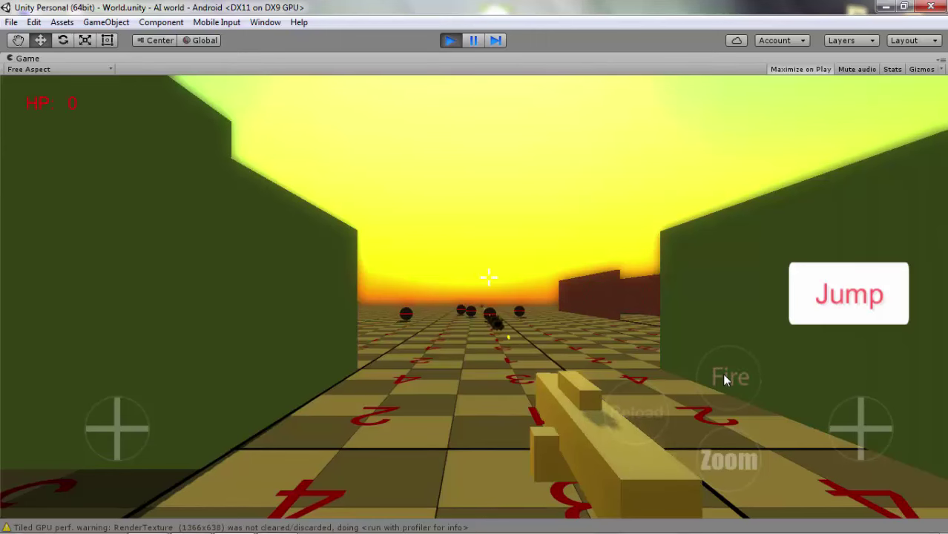
pyautogui.click(725, 375)
pyautogui.moveTo(755, 371)
pyautogui.mouseDown()
pyautogui.moveTo(718, 515)
pyautogui.moveTo(373, 386)
pyautogui.moveTo(674, 427)
pyautogui.moveTo(299, 45)
pyautogui.mouseUp()
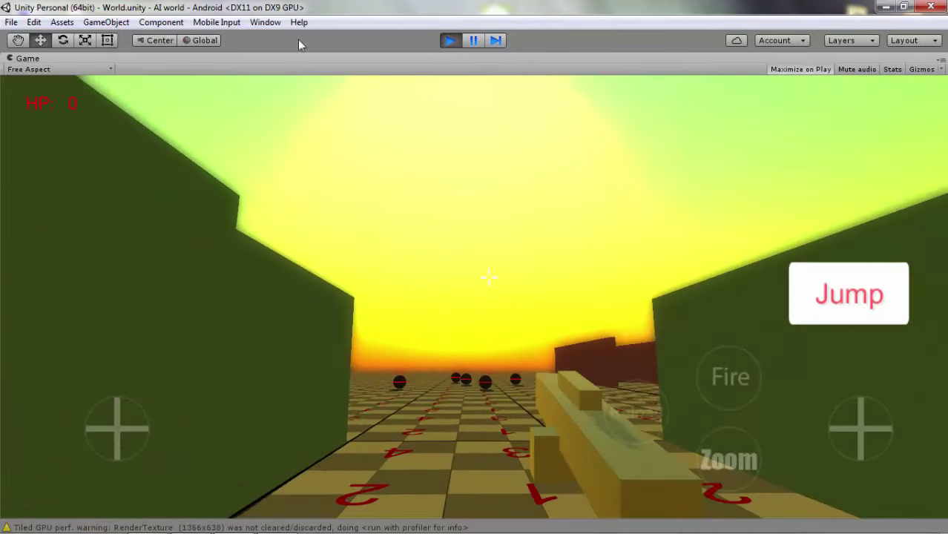
pyautogui.click(452, 41)
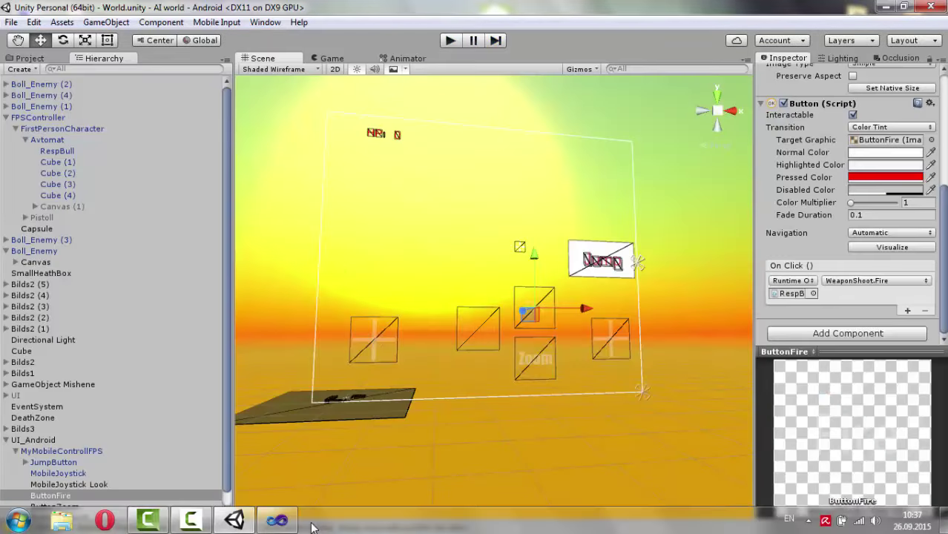
# Remove the // from Fire()'s delay check, its braces and the counter increment, and save
pyautogui.click(277, 520)
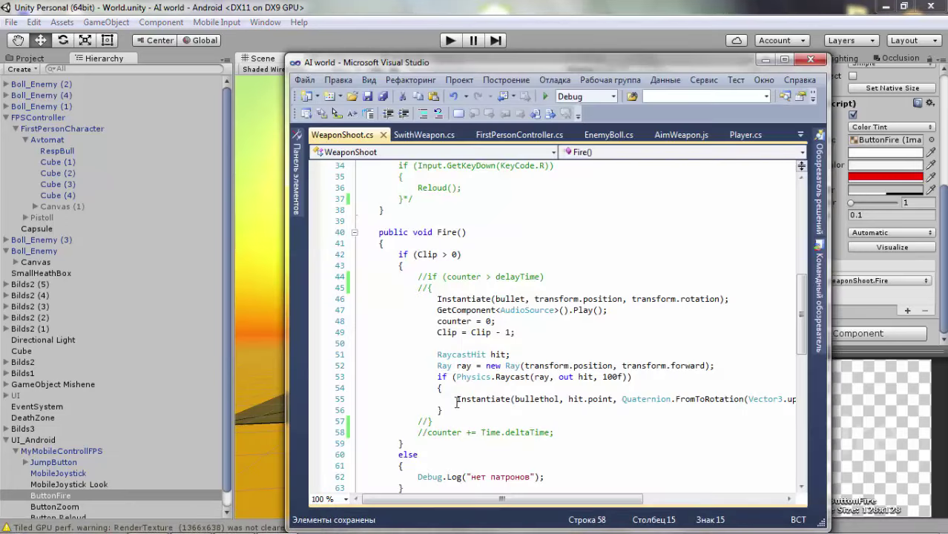
pyautogui.press('BackSpace')
pyautogui.press('BackSpace')
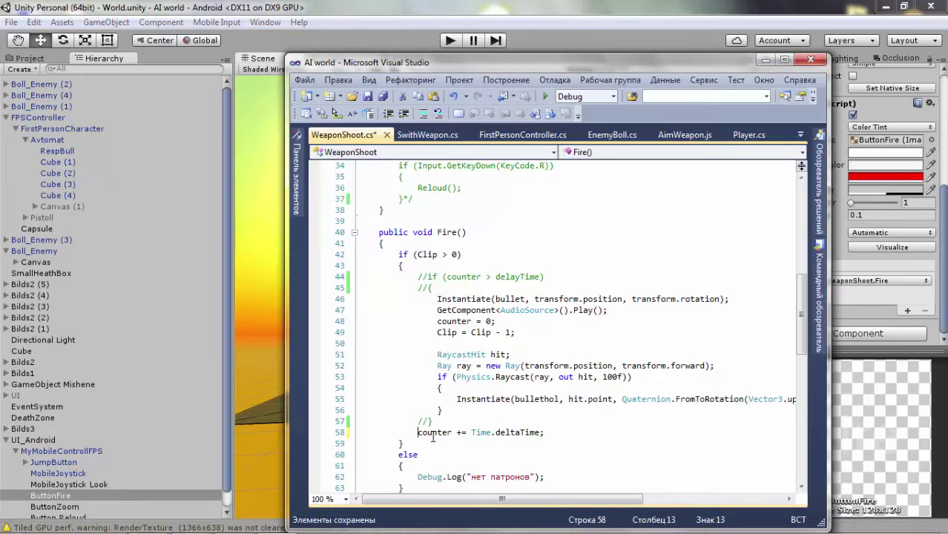
pyautogui.press('BackSpace')
pyautogui.press('Delete')
pyautogui.hotkey('ctrl', 's')
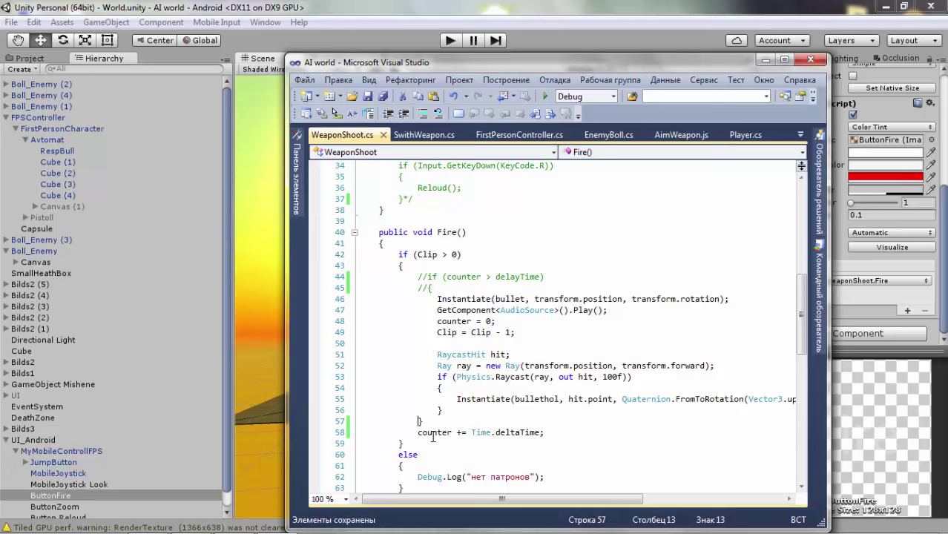
pyautogui.click(428, 288)
pyautogui.press('BackSpace')
pyautogui.press('BackSpace')
pyautogui.press('Up')
pyautogui.press('Delete')
pyautogui.press('Delete')
pyautogui.hotkey('ctrl', 's')
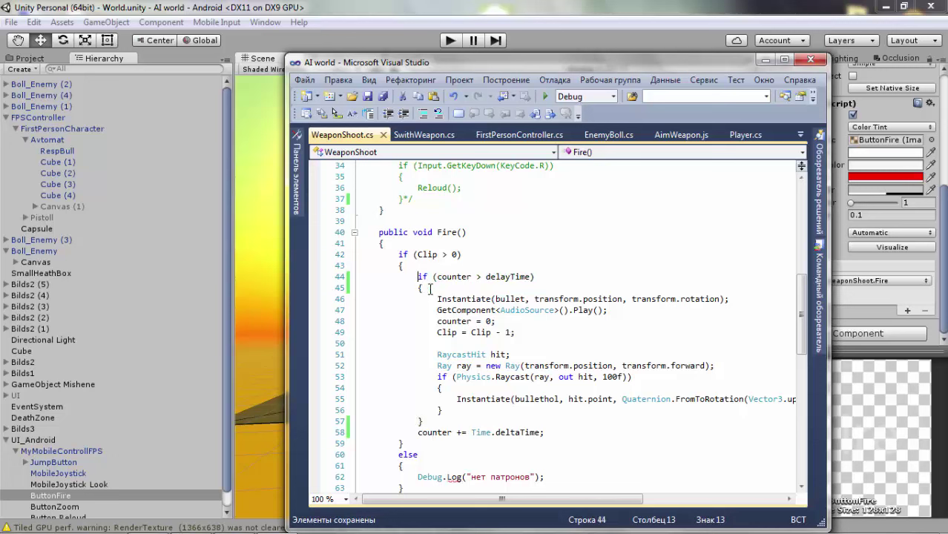
pyautogui.click(46, 139)
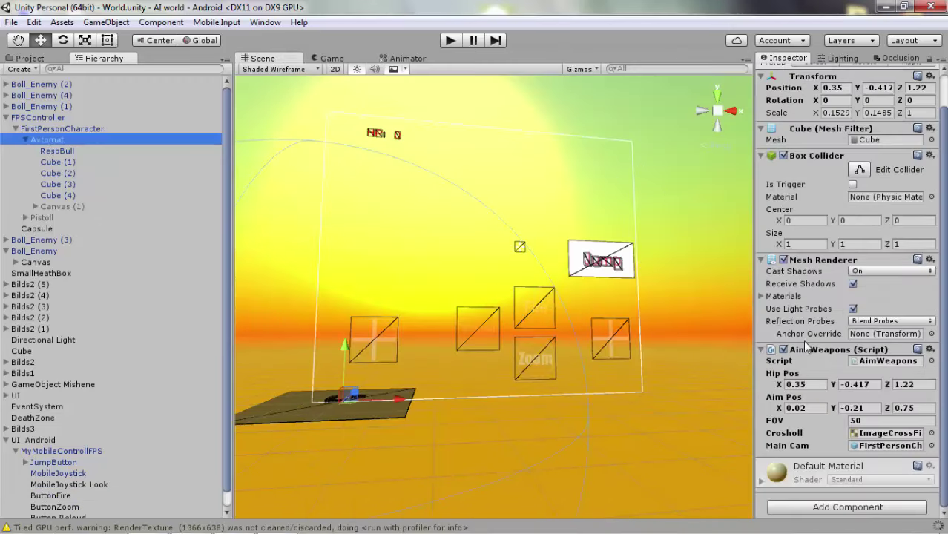
# Set RespBull's Weapon Shoot Delay Time to 0.01
pyautogui.click(51, 151)
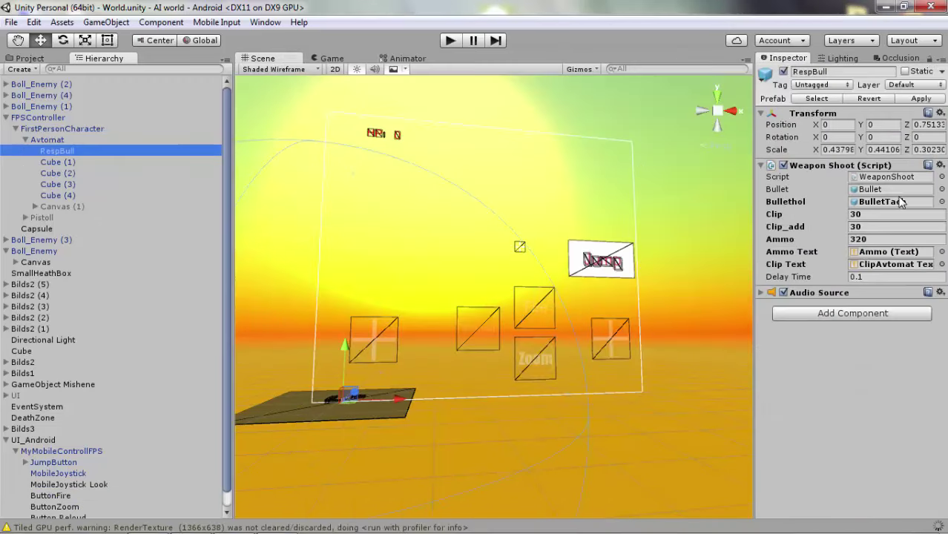
pyautogui.click(859, 277)
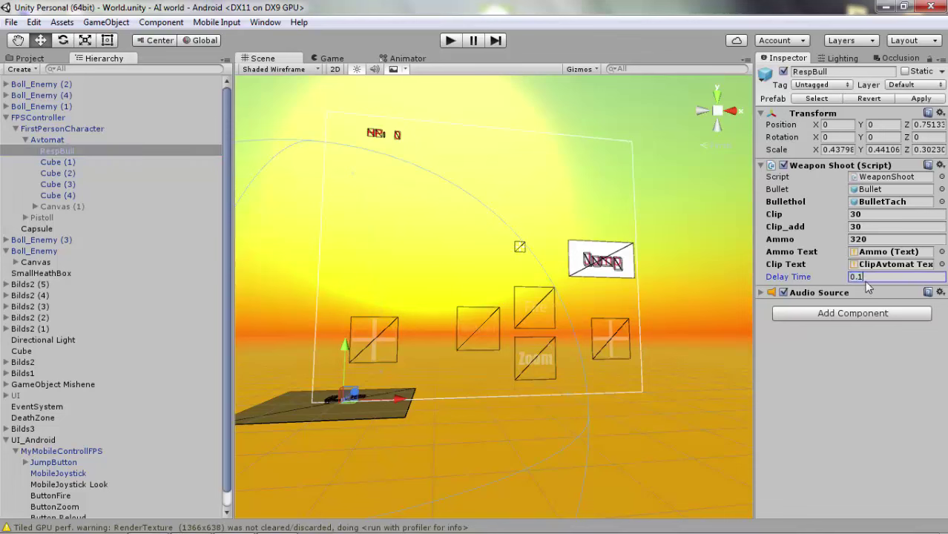
pyautogui.write('0')
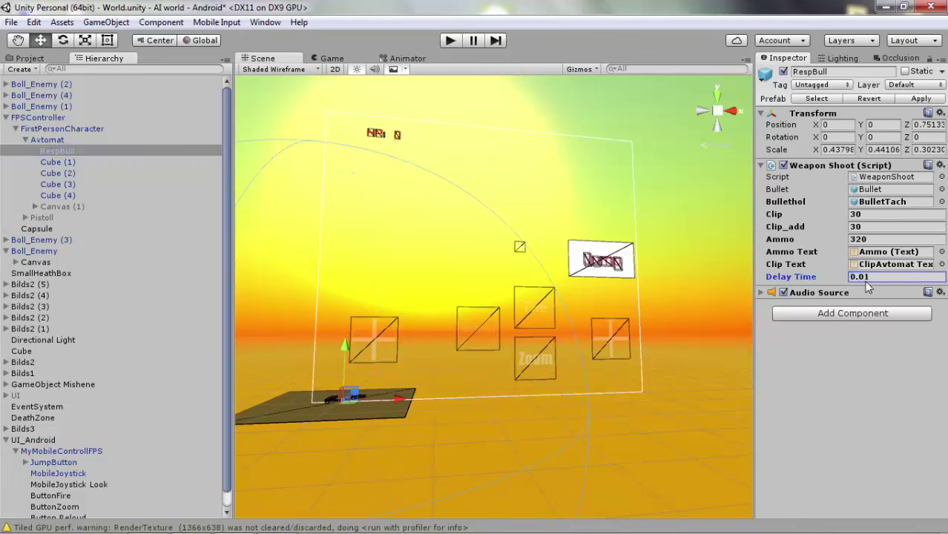
# Play-test firing, turning down the corridor and walking into the open field, then stop
pyautogui.click(450, 41)
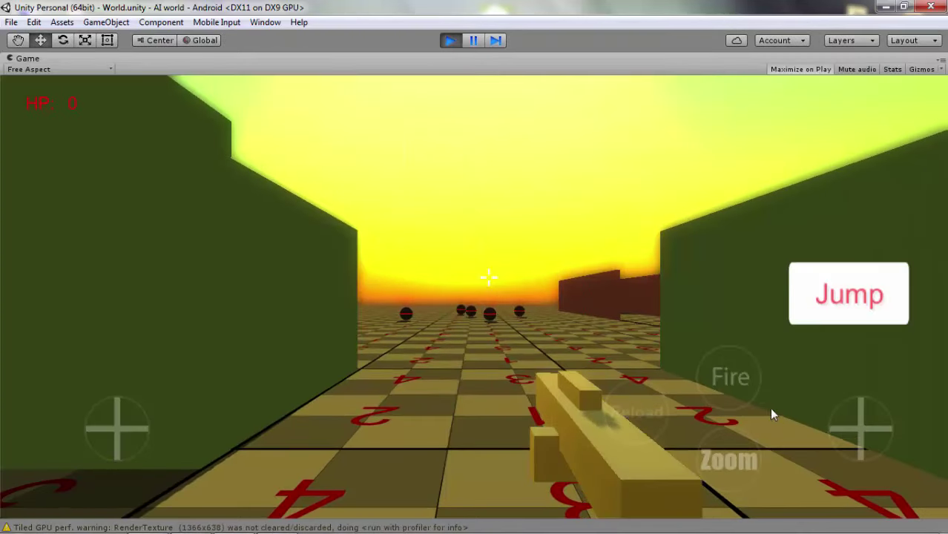
pyautogui.click(737, 385)
pyautogui.moveTo(865, 448); pyautogui.dragTo(520, 366)
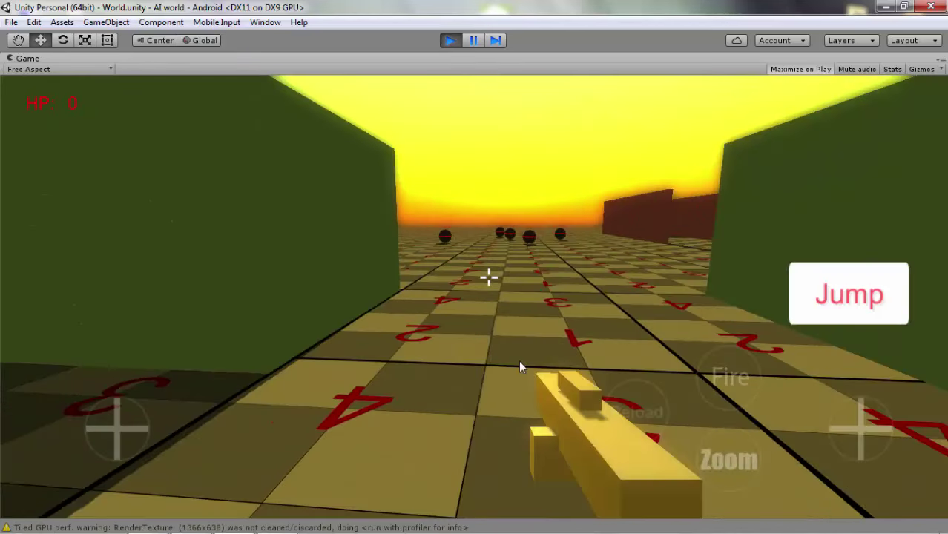
pyautogui.moveTo(52, 446); pyautogui.dragTo(196, 445)
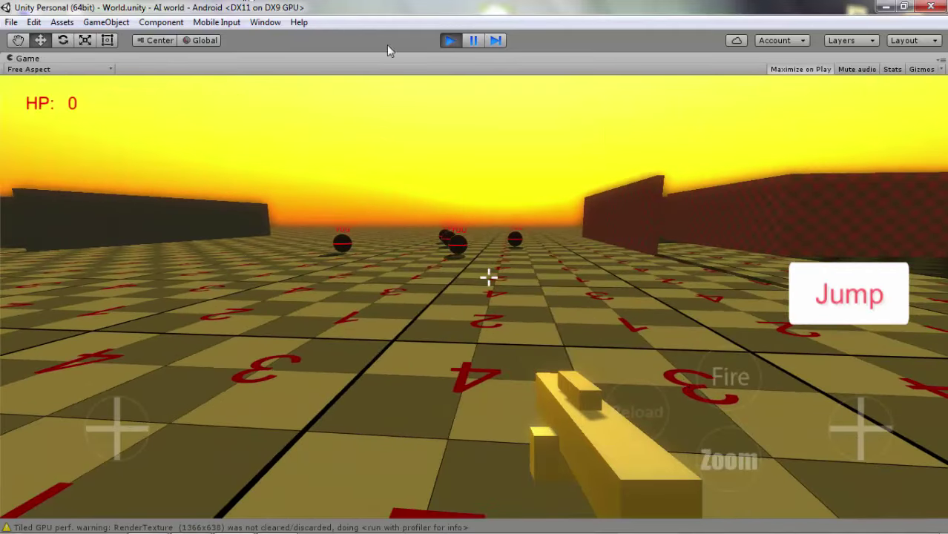
pyautogui.click(454, 40)
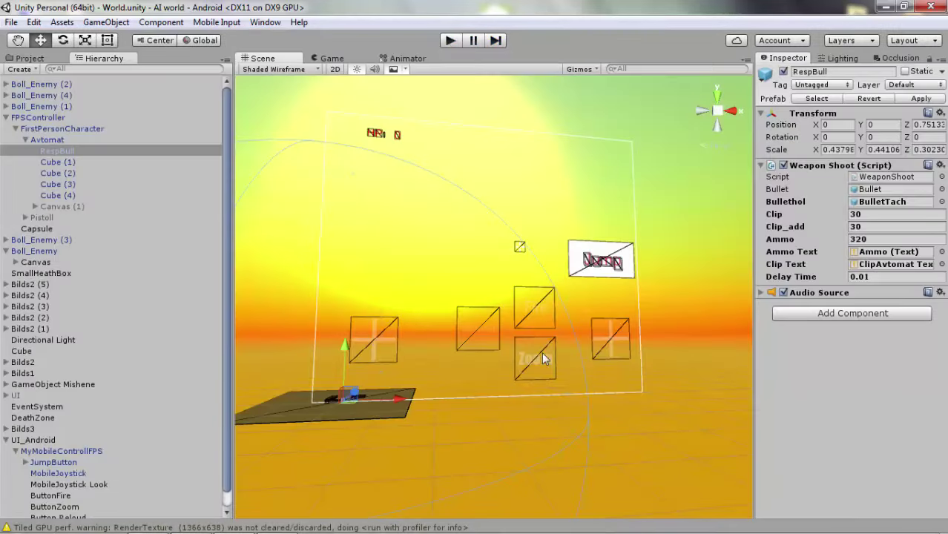
# Add a UI Canvas as a child of the Avtomat gun
pyautogui.moveTo(542, 359); pyautogui.dragTo(546, 395, button='right')
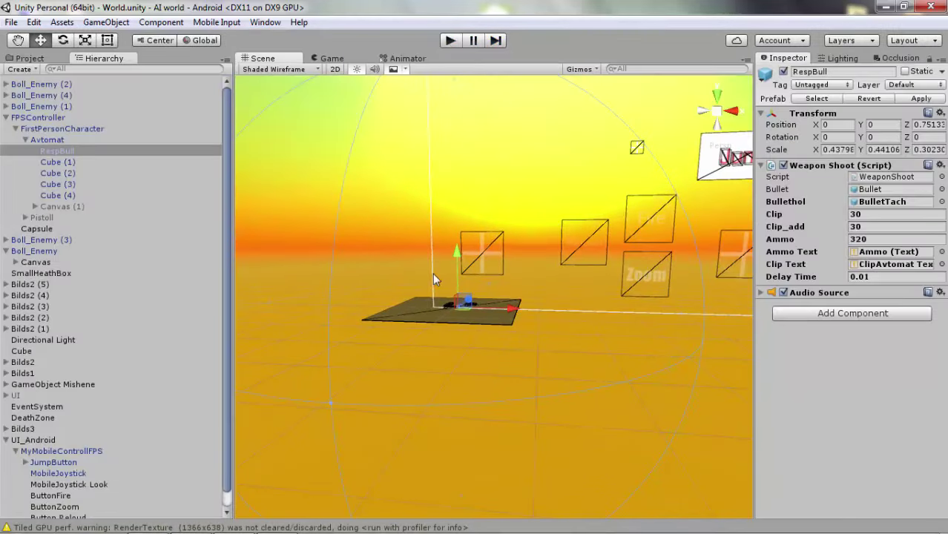
pyautogui.moveTo(435, 278)
pyautogui.keyDown('alt'); pyautogui.mouseDown()
pyautogui.moveTo(673, 306)
pyautogui.moveTo(377, 310)
pyautogui.moveTo(324, 257)
pyautogui.mouseUp(); pyautogui.keyUp('alt')
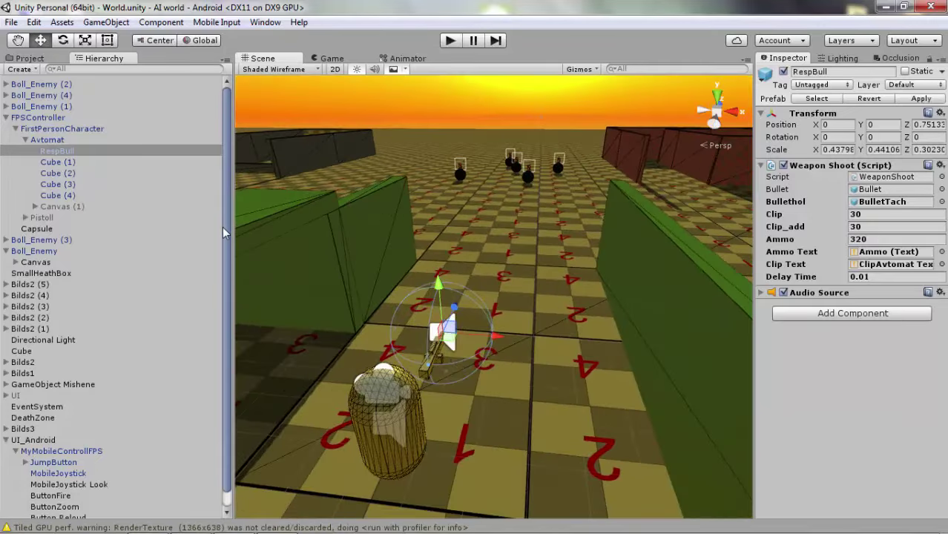
pyautogui.click(48, 140)
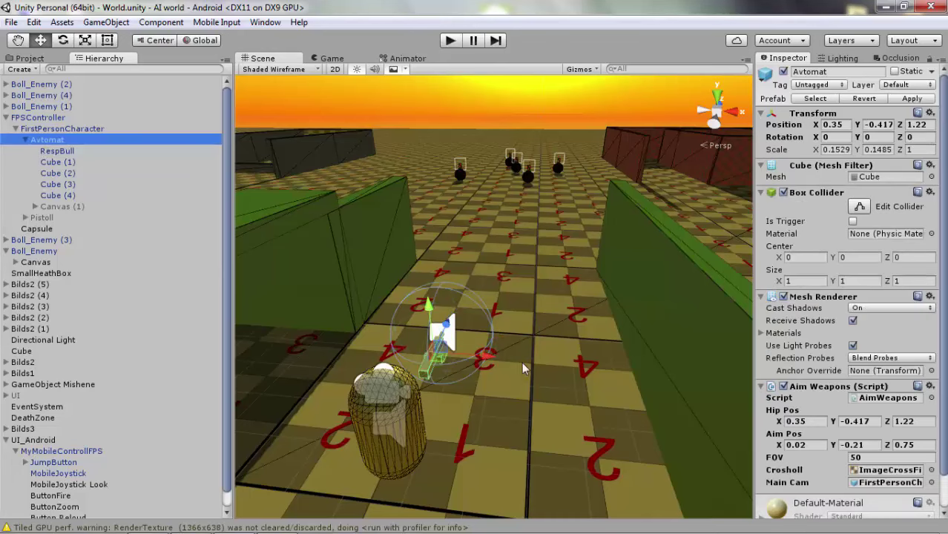
pyautogui.doubleClick(49, 143)
pyautogui.rightClick(53, 140)
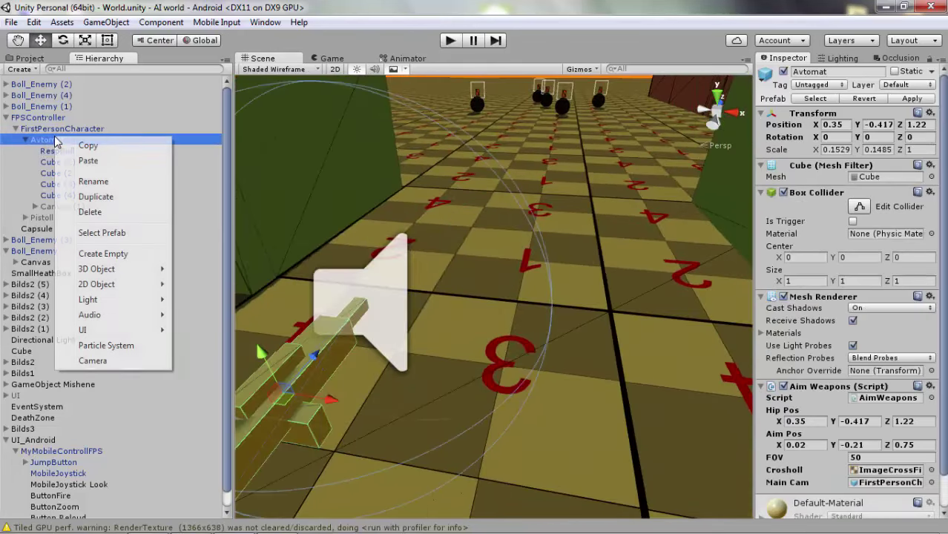
pyautogui.moveTo(137, 331)
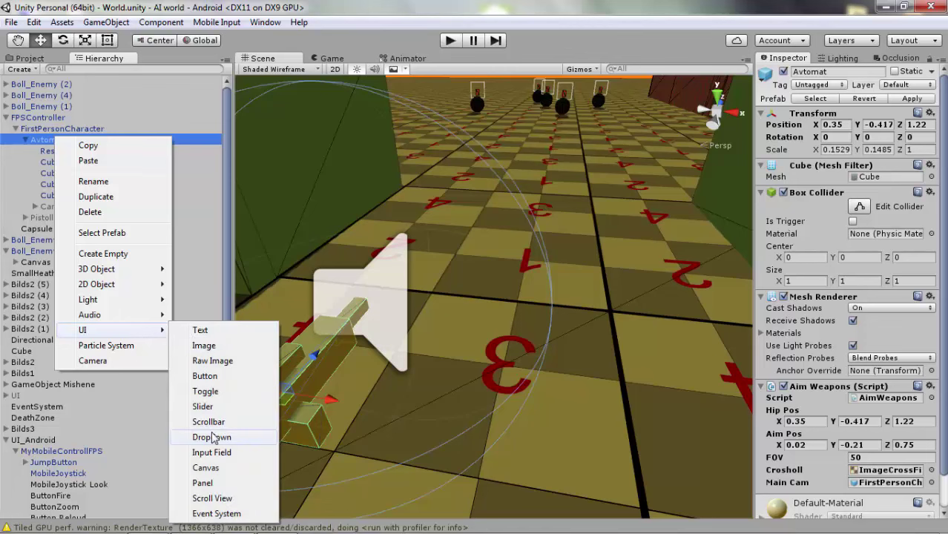
pyautogui.click(230, 469)
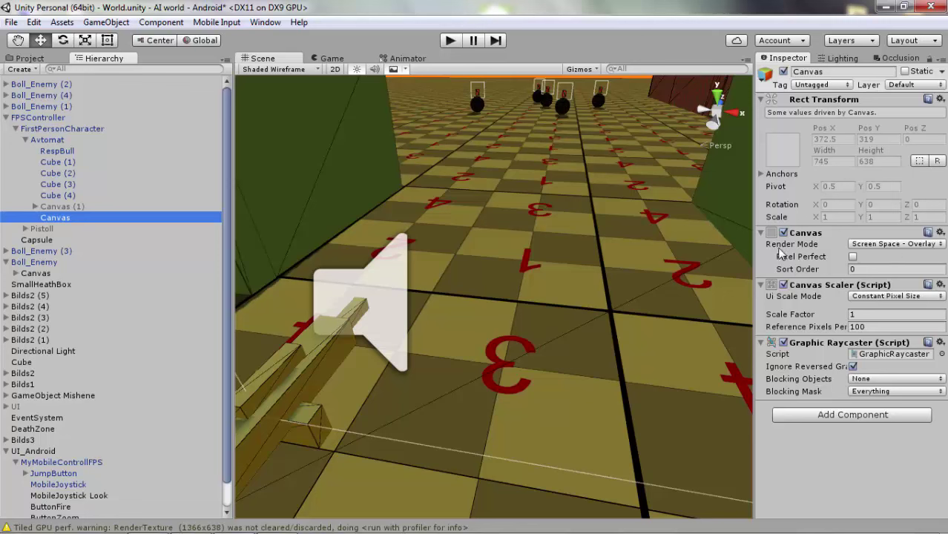
# Set the Canvas render mode to World Space and reset its Rect Transform
pyautogui.click(894, 244)
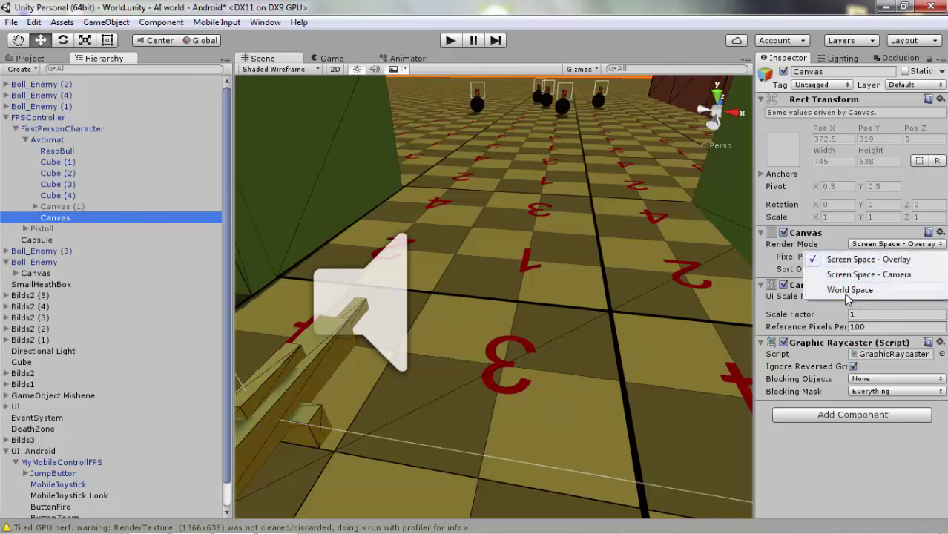
pyautogui.click(854, 291)
pyautogui.moveTo(558, 336)
pyautogui.keyDown('alt'); pyautogui.mouseDown()
pyautogui.moveTo(556, 277)
pyautogui.moveTo(564, 357)
pyautogui.mouseUp(); pyautogui.keyUp('alt')
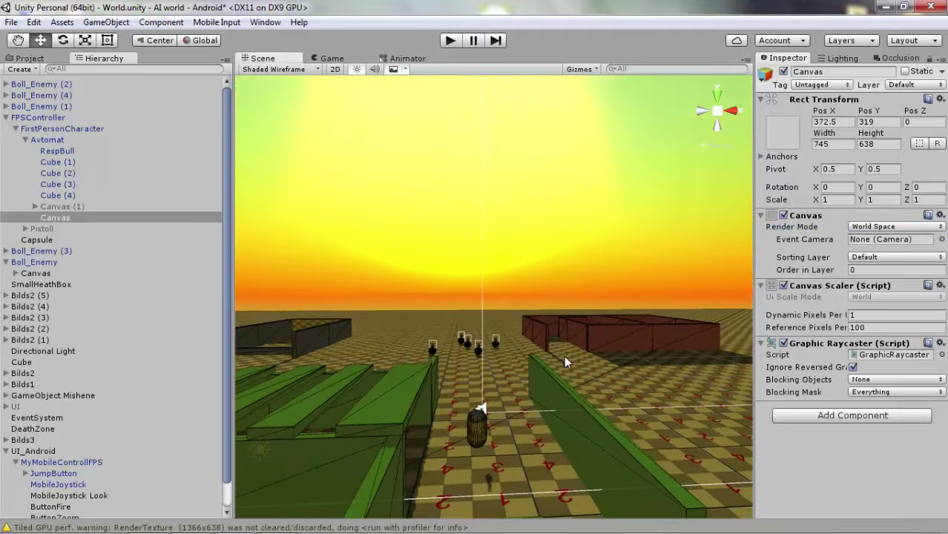
pyautogui.click(940, 99)
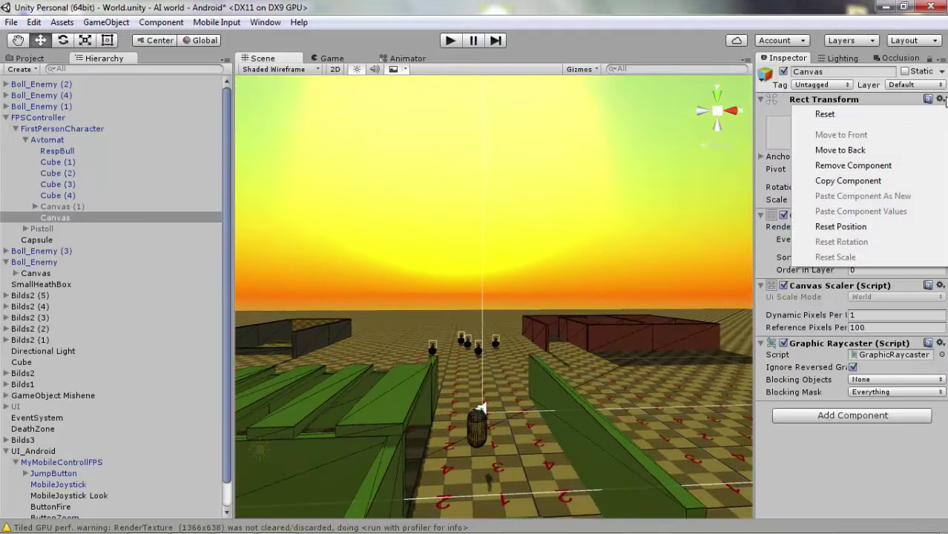
pyautogui.click(887, 119)
# Scale the Canvas down to about 0.049 with the Scale tool
pyautogui.moveTo(538, 363)
pyautogui.keyDown('alt'); pyautogui.mouseDown()
pyautogui.moveTo(590, 452)
pyautogui.moveTo(608, 228)
pyautogui.mouseUp(); pyautogui.keyUp('alt')
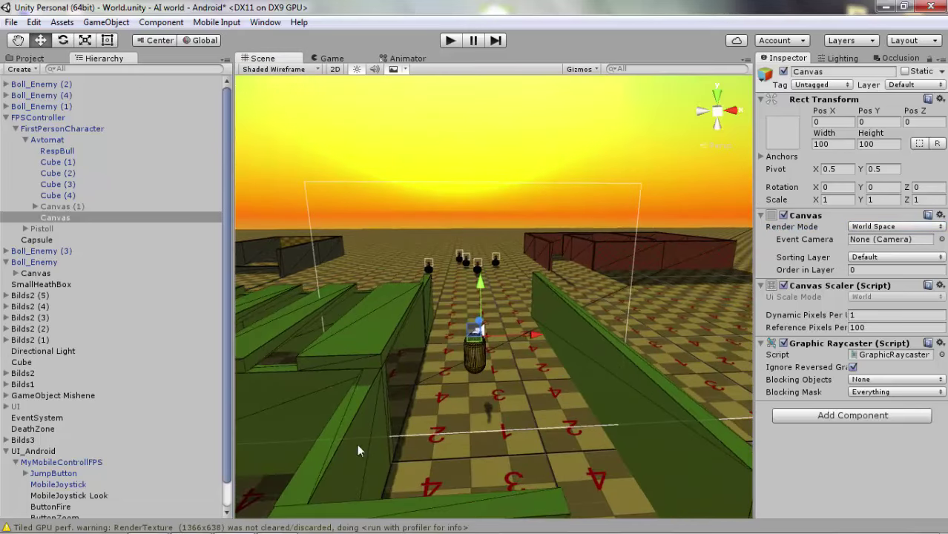
pyautogui.moveTo(357, 444)
pyautogui.keyDown('alt'); pyautogui.mouseDown()
pyautogui.moveTo(489, 391)
pyautogui.moveTo(440, 270)
pyautogui.mouseUp(); pyautogui.keyUp('alt')
pyautogui.press('w')
pyautogui.press('e')
pyautogui.press('r')
pyautogui.moveTo(423, 222); pyautogui.dragTo(423, 259)
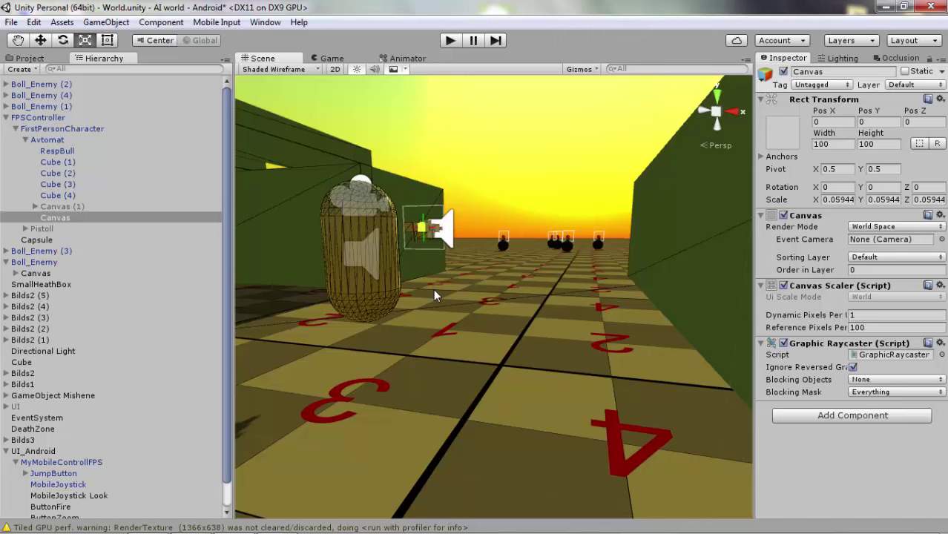
pyautogui.keyDown('alt'); pyautogui.moveTo(448, 305); pyautogui.dragTo(542, 299); pyautogui.keyUp('alt')
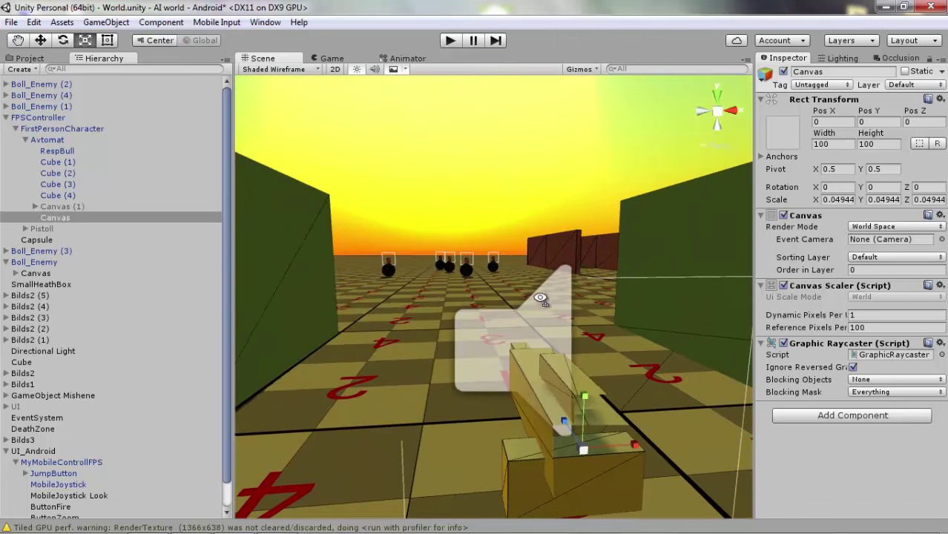
# Add a Text object under the Canvas and make its colour blue
pyautogui.rightClick(88, 216)
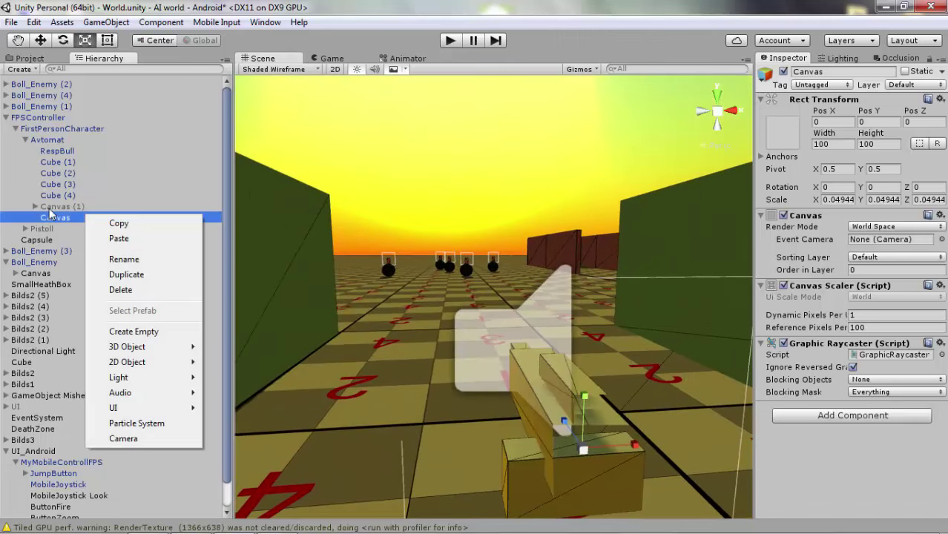
pyautogui.moveTo(148, 407)
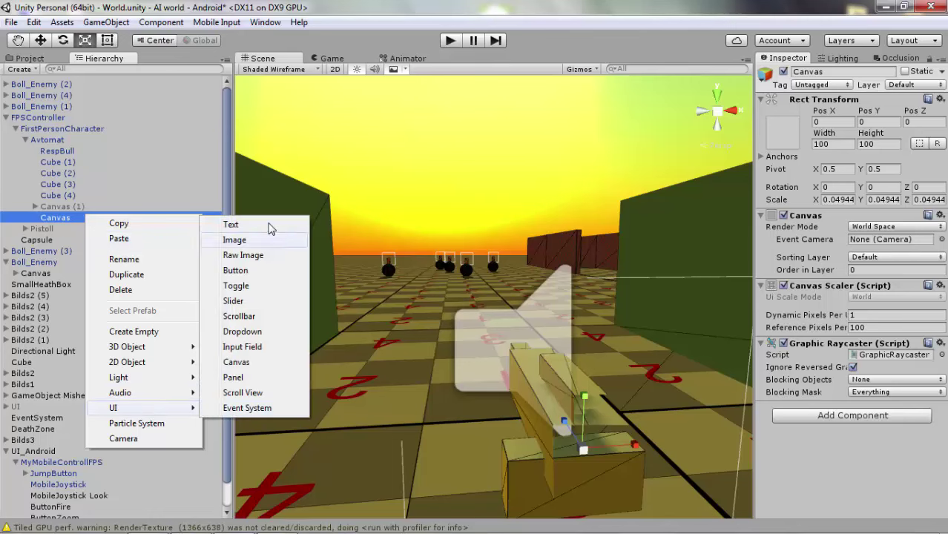
pyautogui.click(230, 222)
pyautogui.scroll(-2, 846, 223)
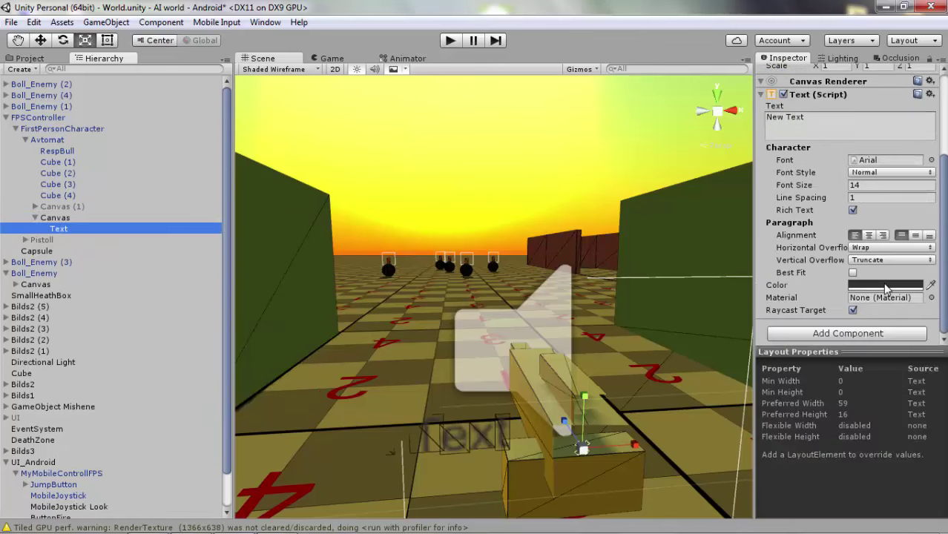
pyautogui.scroll(-4, 847, 223)
pyautogui.click(886, 285)
pyautogui.click(68, 106)
pyautogui.click(113, 71)
pyautogui.moveTo(139, 160); pyautogui.dragTo(140, 102)
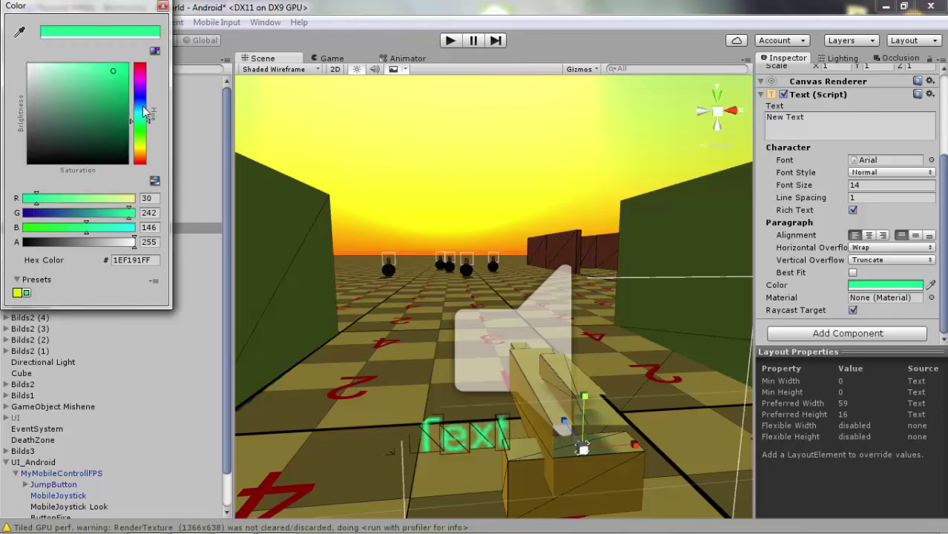
pyautogui.click(162, 6)
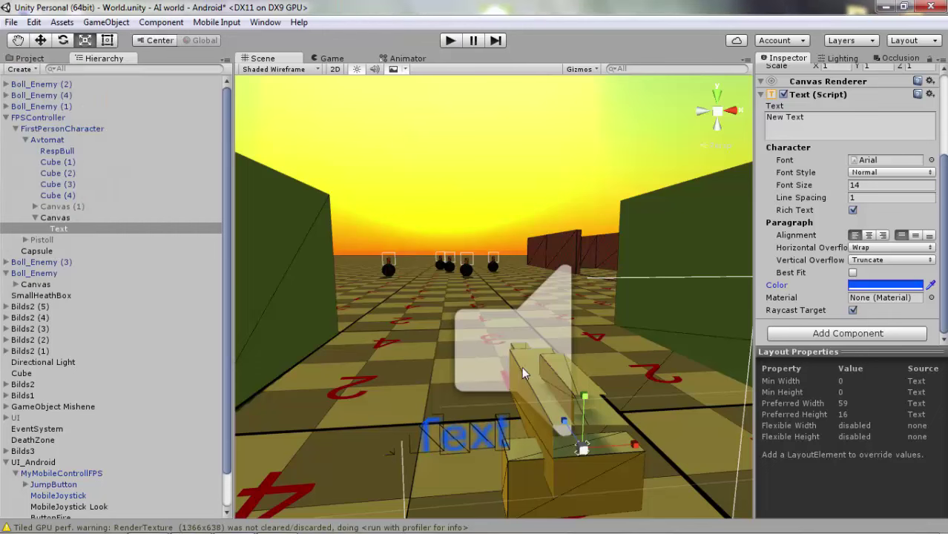
# Change the text to 0 and centre it horizontally and vertically
pyautogui.click(794, 124)
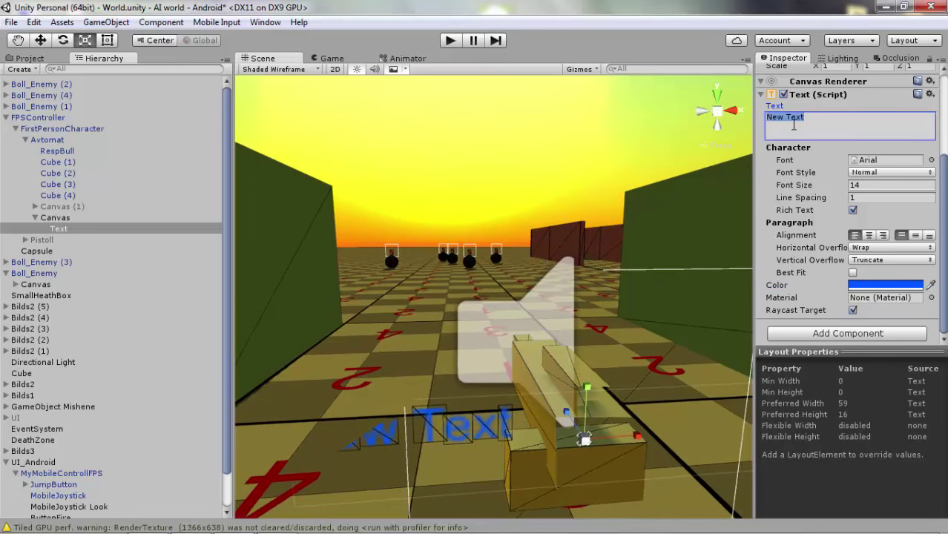
pyautogui.write('0')
pyautogui.press('Return')
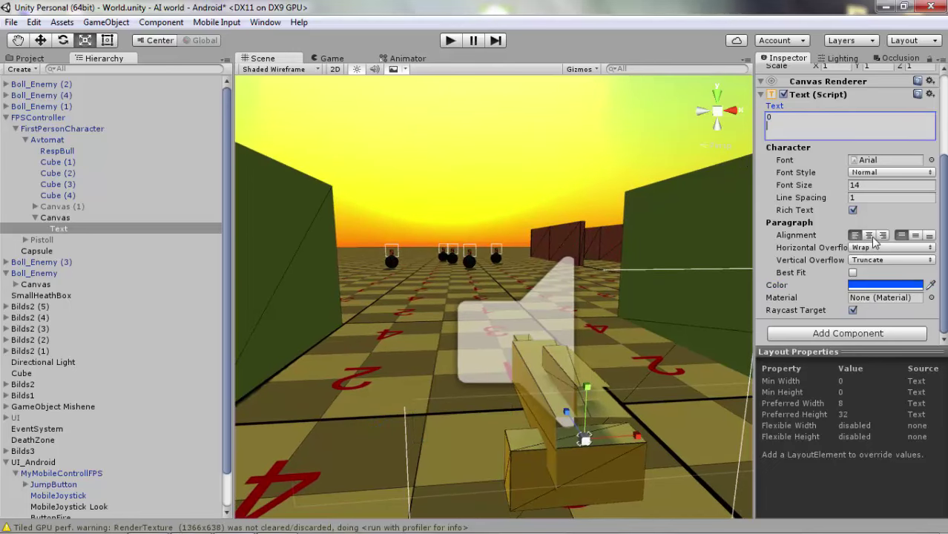
pyautogui.click(869, 236)
pyautogui.click(917, 236)
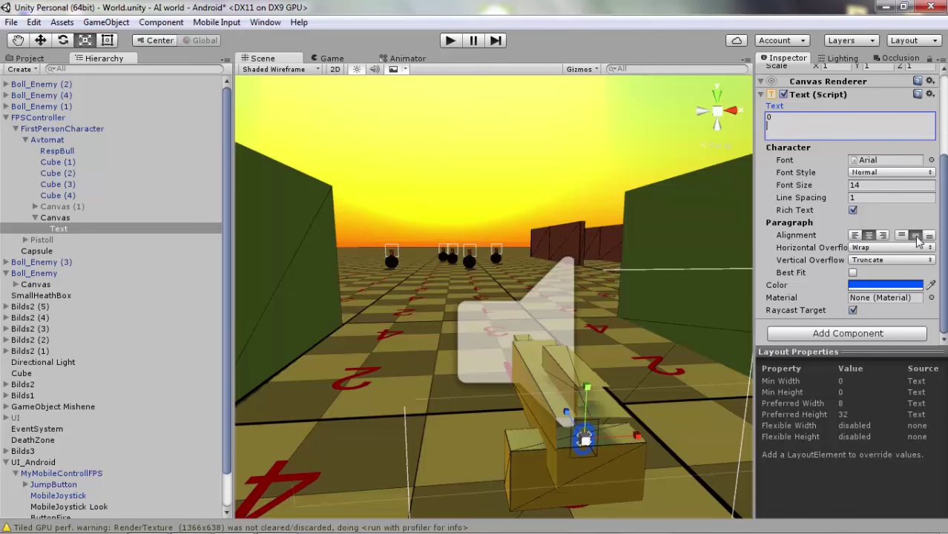
pyautogui.keyDown('alt'); pyautogui.moveTo(699, 365); pyautogui.dragTo(498, 353); pyautogui.keyUp('alt')
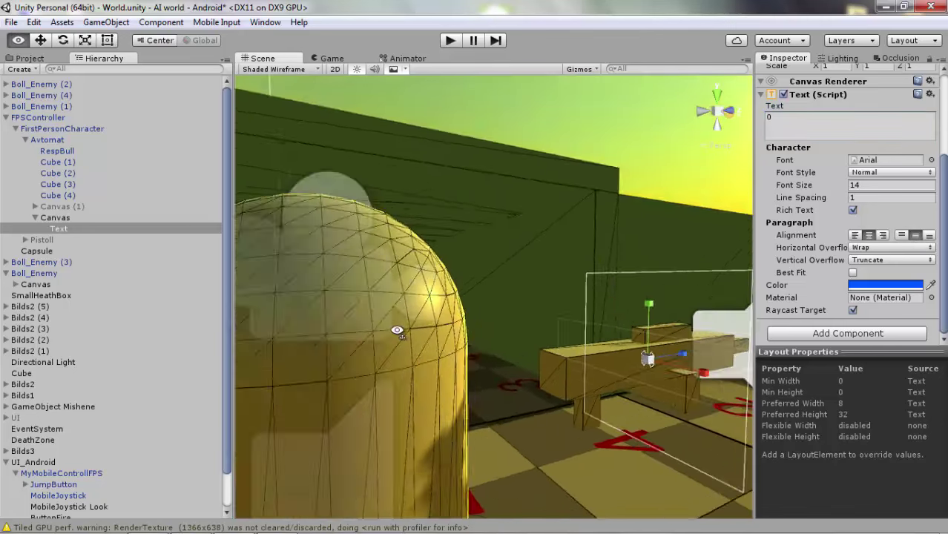
# Resize the counter text box to 80 by 80
pyautogui.press('w')
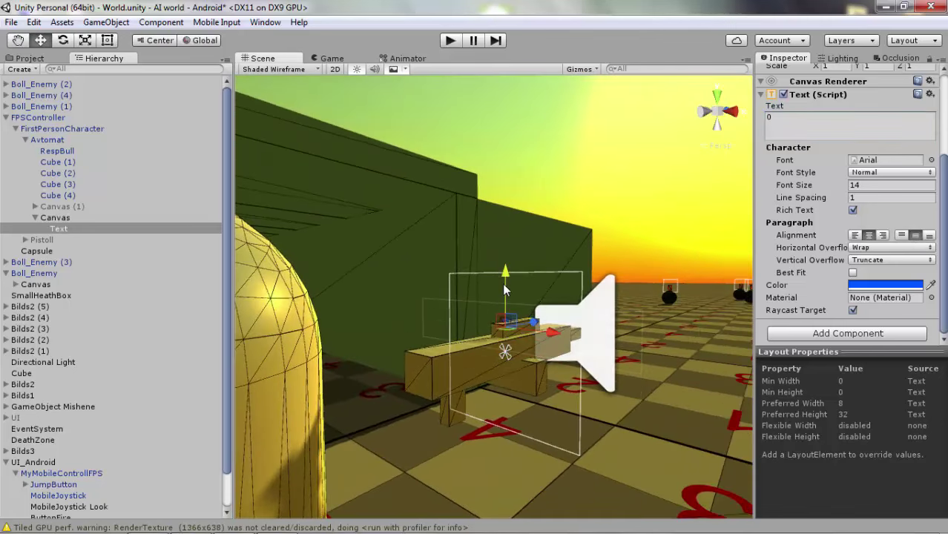
pyautogui.moveTo(537, 326); pyautogui.dragTo(525, 334)
pyautogui.scroll(5, 838, 161)
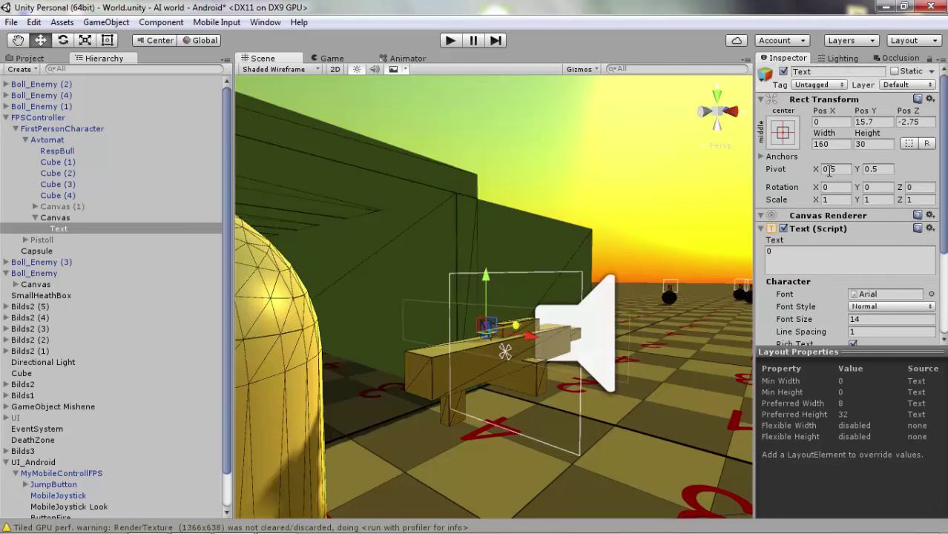
pyautogui.click(831, 145)
pyautogui.write('1')
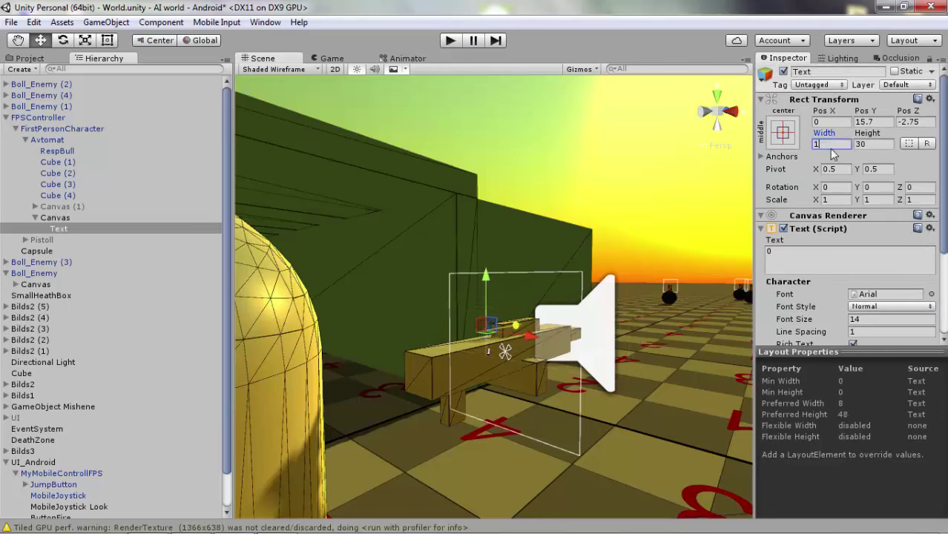
pyautogui.write('80')
pyautogui.press('Tab')
pyautogui.write('80')
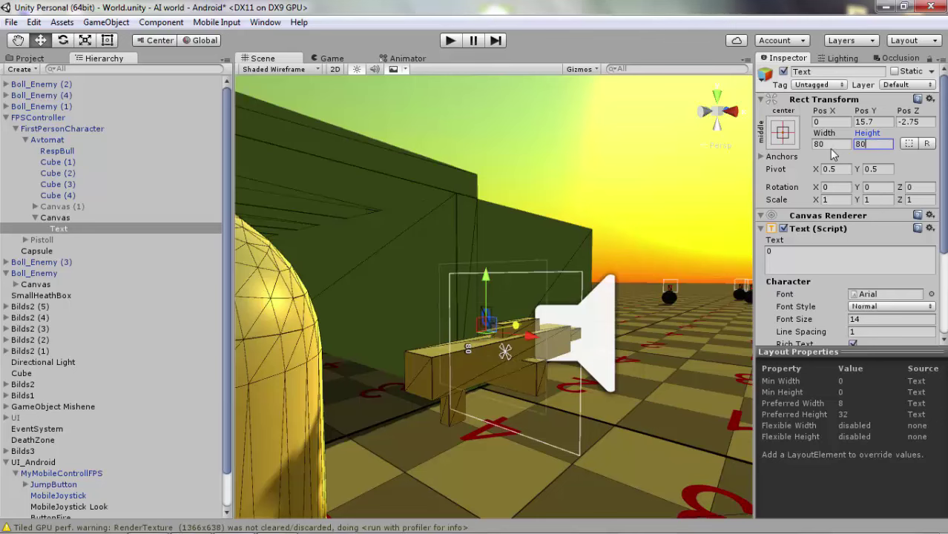
# Tilt the text 12.677° on X, position it on the weapon at Pos Z -3.33, and check the Game view
pyautogui.moveTo(488, 295)
pyautogui.mouseDown()
pyautogui.moveTo(610, 405)
pyautogui.moveTo(489, 386)
pyautogui.moveTo(530, 345)
pyautogui.mouseUp()
pyautogui.press('f')
pyautogui.press('w')
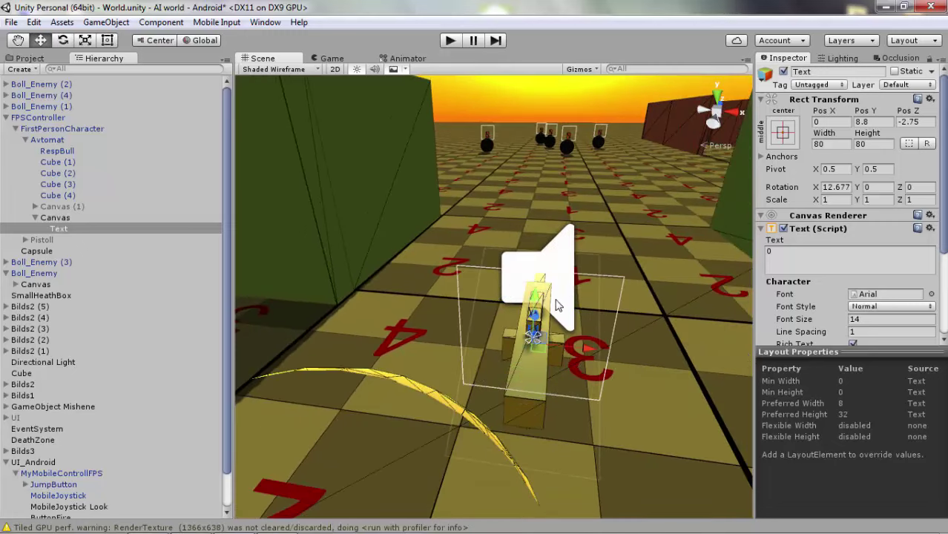
pyautogui.moveTo(535, 296); pyautogui.dragTo(537, 319)
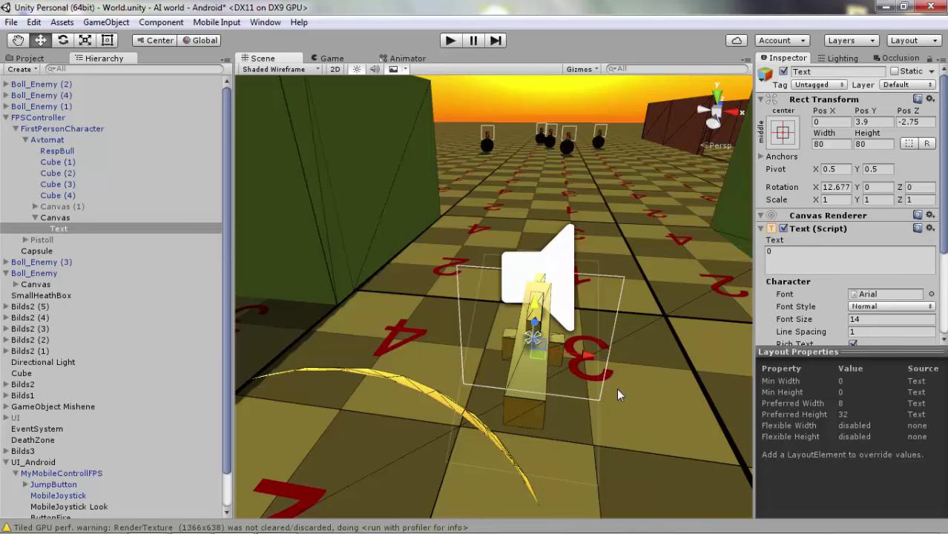
pyautogui.moveTo(621, 395)
pyautogui.keyDown('alt'); pyautogui.mouseDown()
pyautogui.moveTo(481, 297)
pyautogui.moveTo(471, 270)
pyautogui.mouseUp(); pyautogui.keyUp('alt')
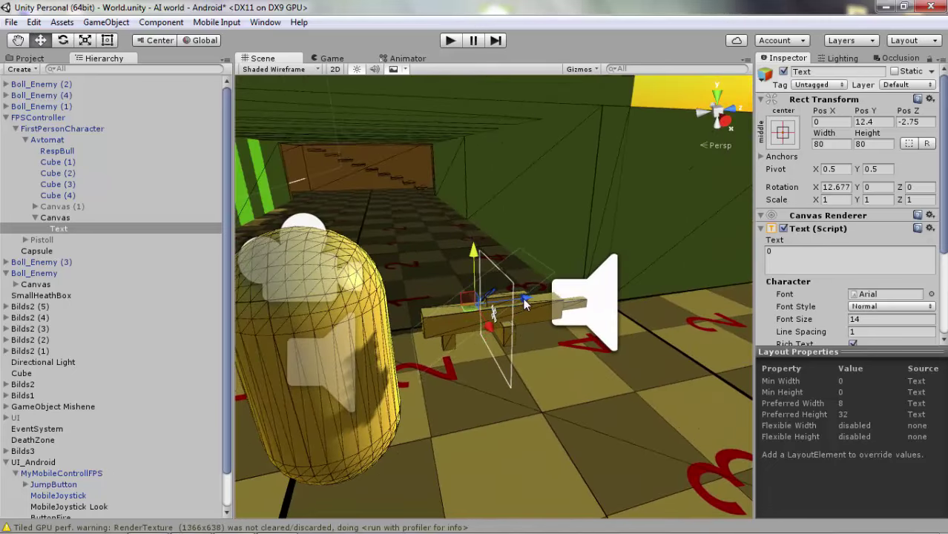
pyautogui.moveTo(525, 303); pyautogui.dragTo(528, 299)
pyautogui.click(331, 58)
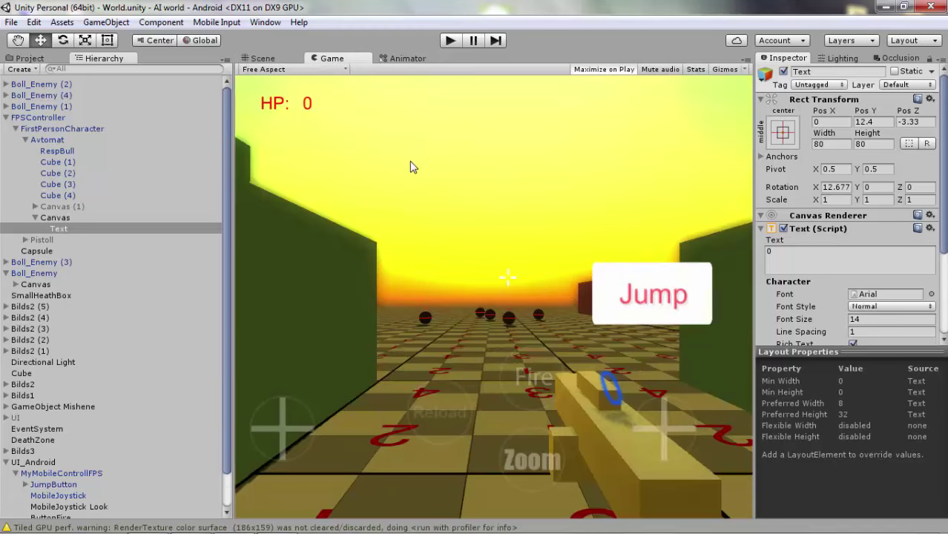
# Move the ammo counter text along Z to -3.55 in the Scene view
pyautogui.click(262, 59)
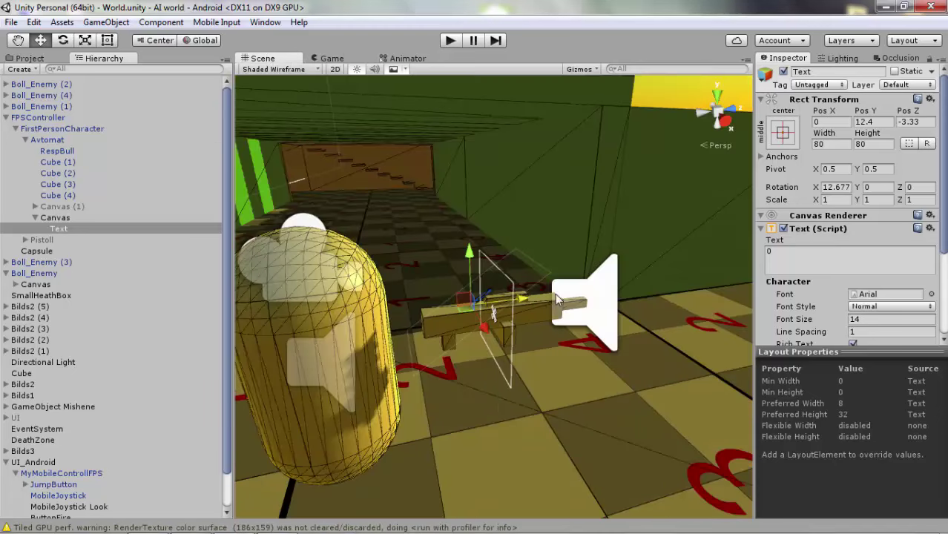
pyautogui.moveTo(518, 304); pyautogui.dragTo(520, 306)
pyautogui.press('e')
pyautogui.press('w')
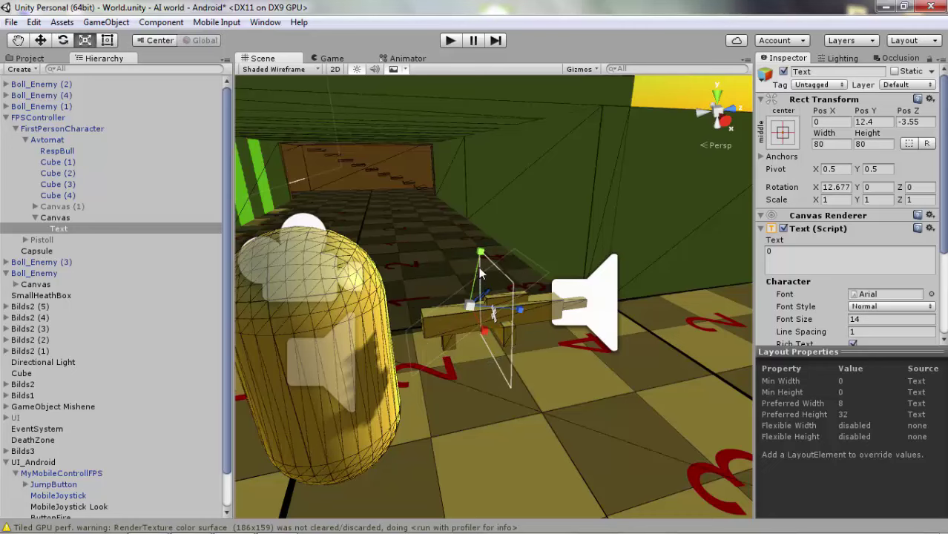
pyautogui.keyDown('alt'); pyautogui.moveTo(479, 266); pyautogui.dragTo(528, 328); pyautogui.keyUp('alt')
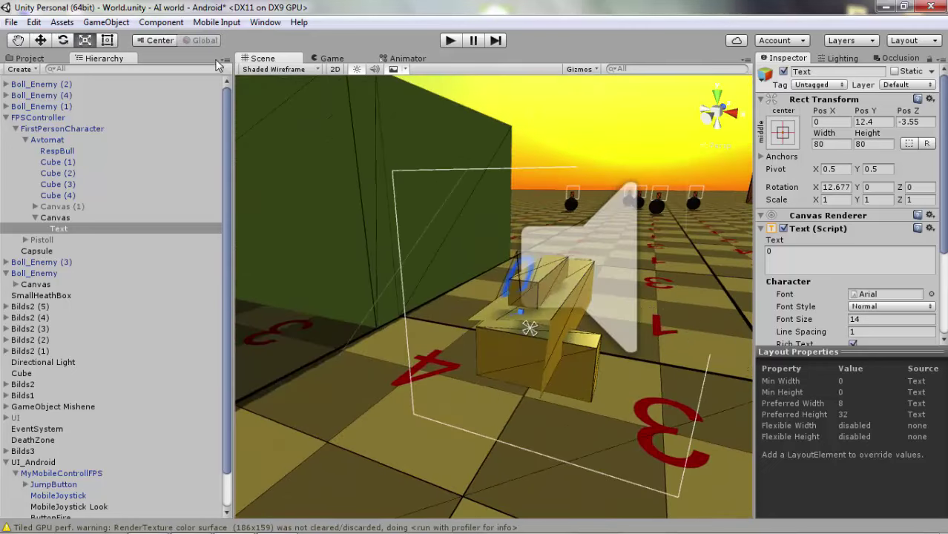
# Select the Text under the weapon's Canvas and shrink it to 0.75 scale
pyautogui.click(345, 390)
pyautogui.scroll(-3, 501, 281)
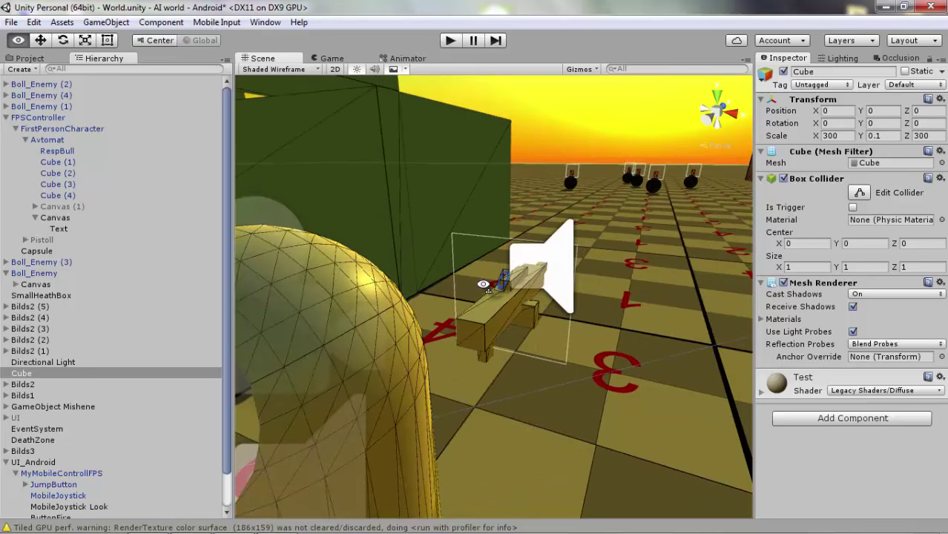
pyautogui.click(57, 218)
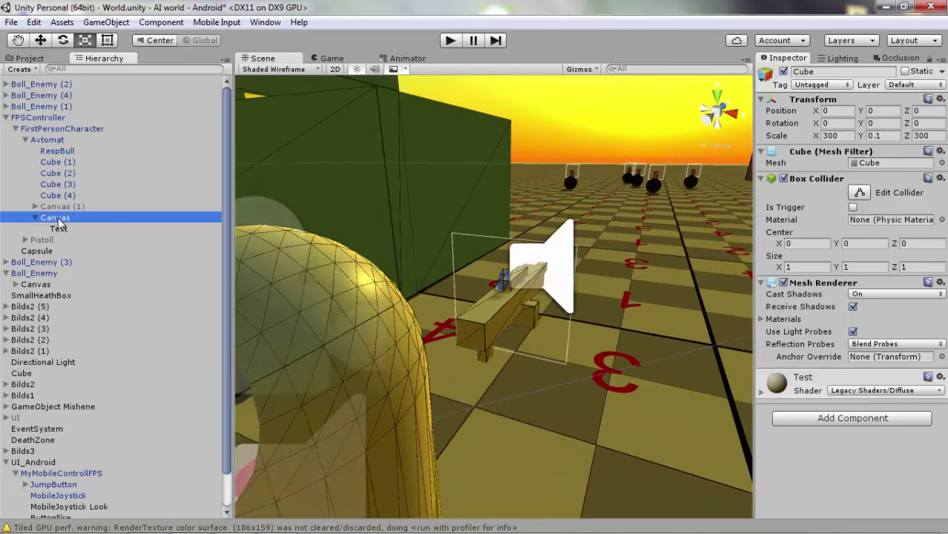
pyautogui.click(61, 230)
pyautogui.click(168, 69)
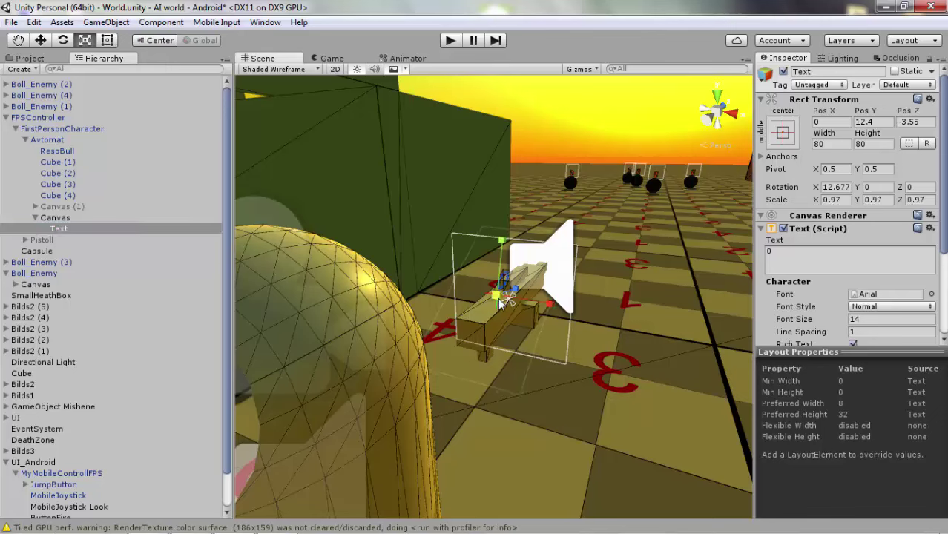
pyautogui.moveTo(507, 297); pyautogui.dragTo(500, 318)
# Save the scene and run a brief play test of the game
pyautogui.hotkey('ctrl', 's')
pyautogui.click(454, 43)
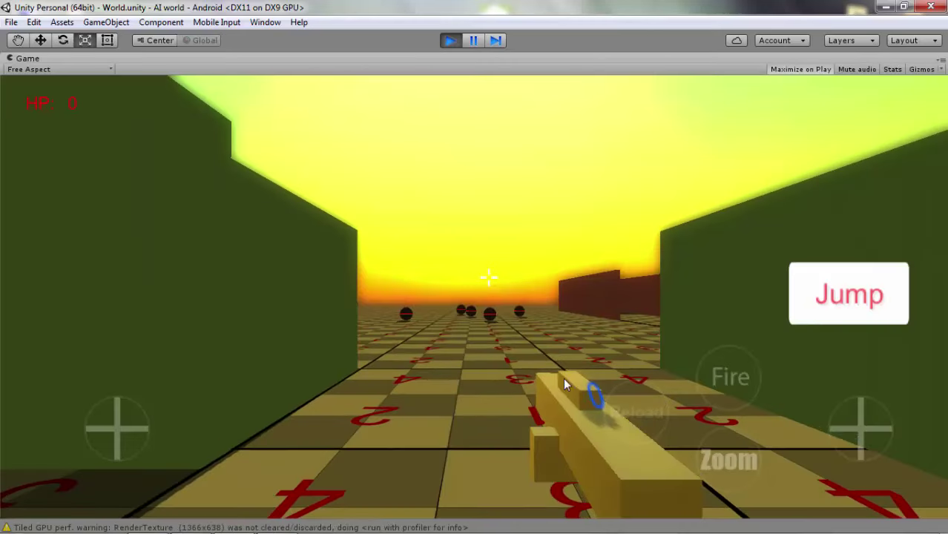
pyautogui.click(449, 41)
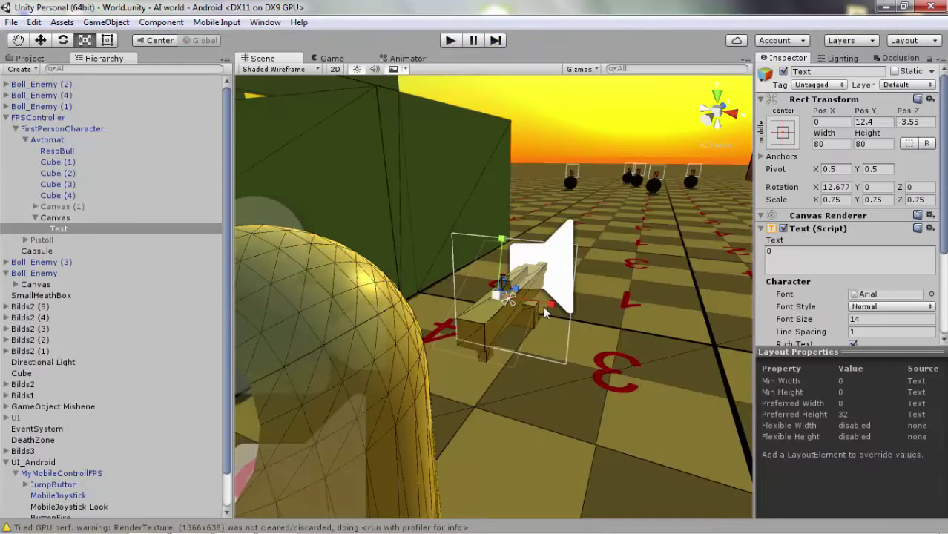
# Rename the counter text object to ClipAmmo
pyautogui.click(837, 71)
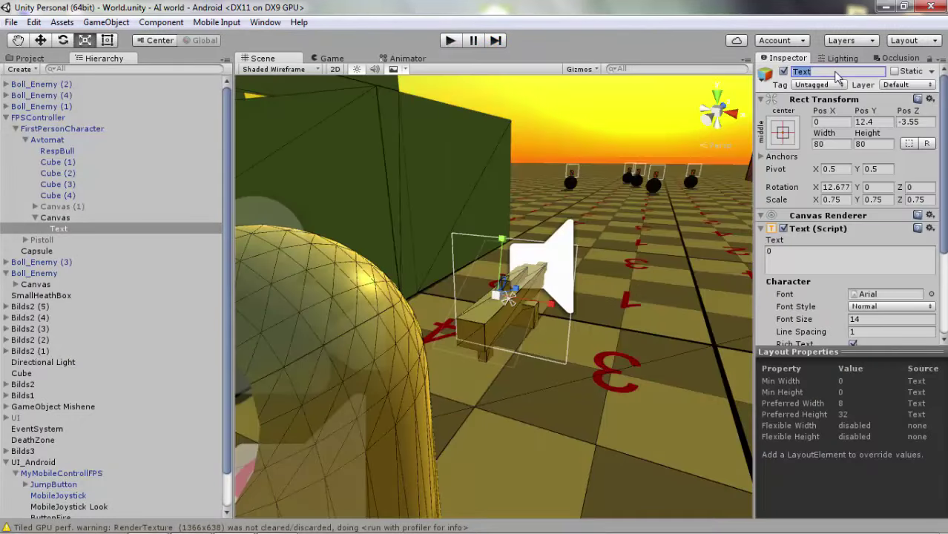
pyautogui.write('ClipAm')
pyautogui.write('mo')
pyautogui.press('Return')
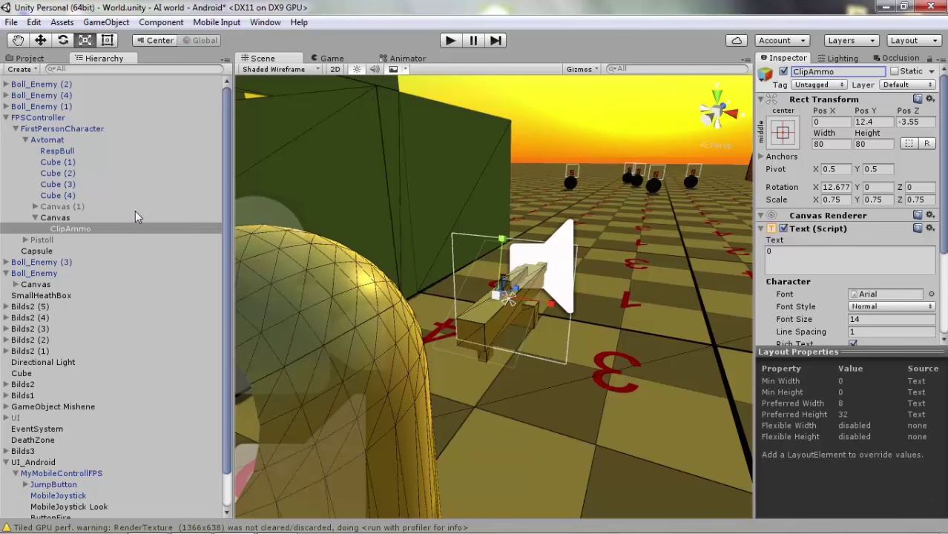
# Duplicate ClipAmmo and name the copy Ammo
pyautogui.press('w')
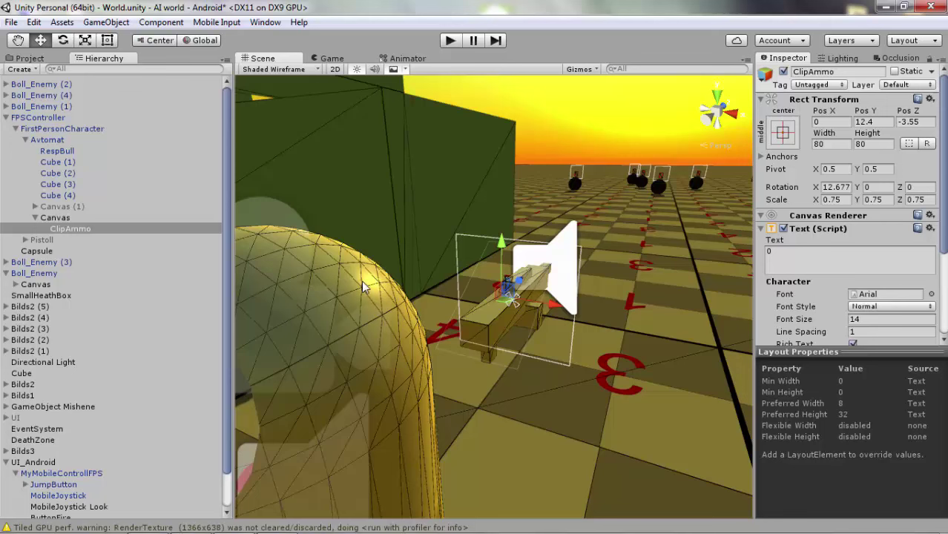
pyautogui.hotkey('ctrl', 'd')
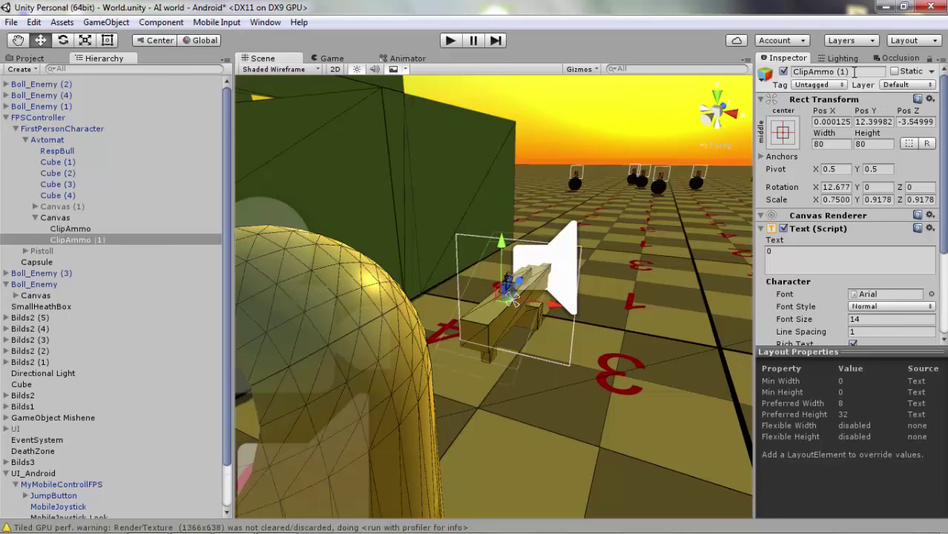
pyautogui.click(814, 74)
pyautogui.click(864, 75)
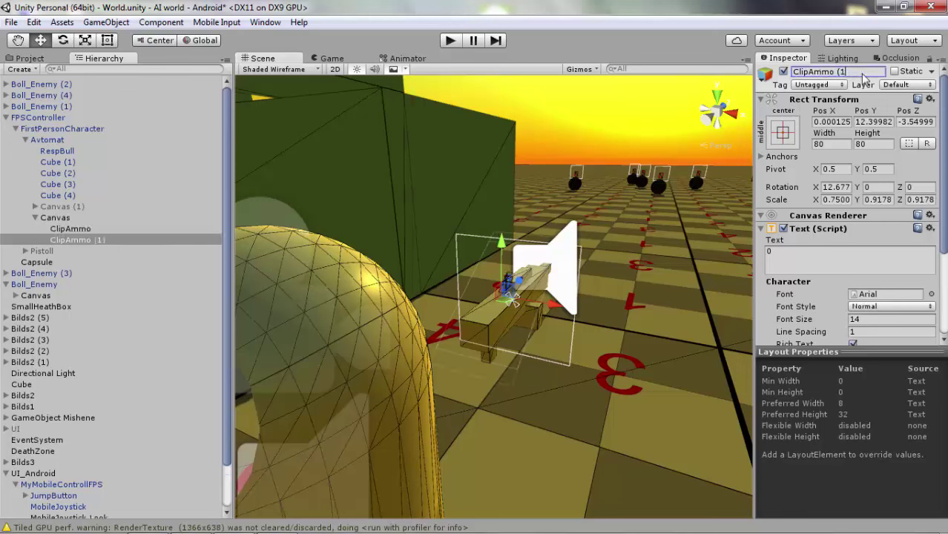
pyautogui.press('BackSpace')
pyautogui.press('BackSpace')
pyautogui.press('BackSpace')
pyautogui.write('Ammo')
pyautogui.press('Return')
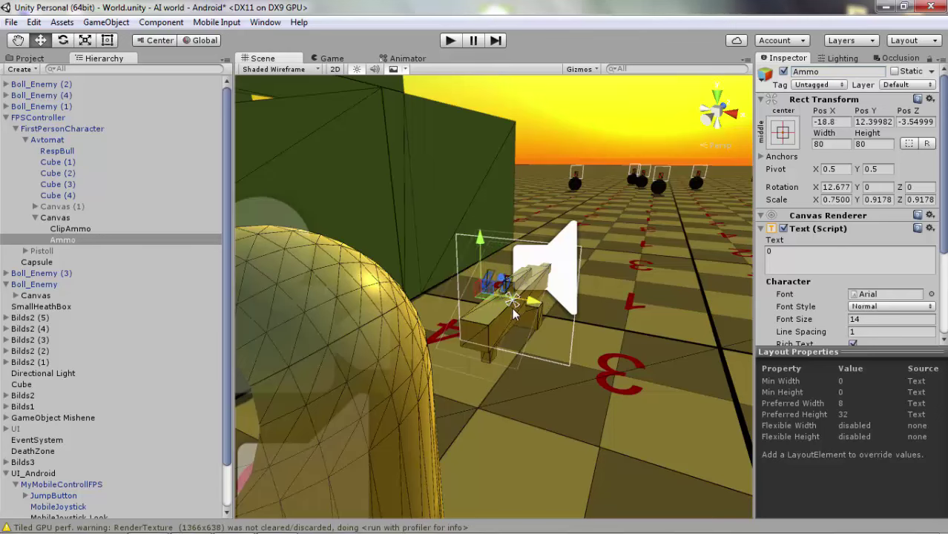
# Place Ammo beside ClipAmmo at X -34.7, Y -13.6 and check it in the Game view
pyautogui.moveTo(512, 308)
pyautogui.mouseDown()
pyautogui.moveTo(464, 308)
pyautogui.moveTo(672, 289)
pyautogui.moveTo(377, 218)
pyautogui.moveTo(487, 99)
pyautogui.moveTo(548, 241)
pyautogui.moveTo(460, 312)
pyautogui.mouseUp()
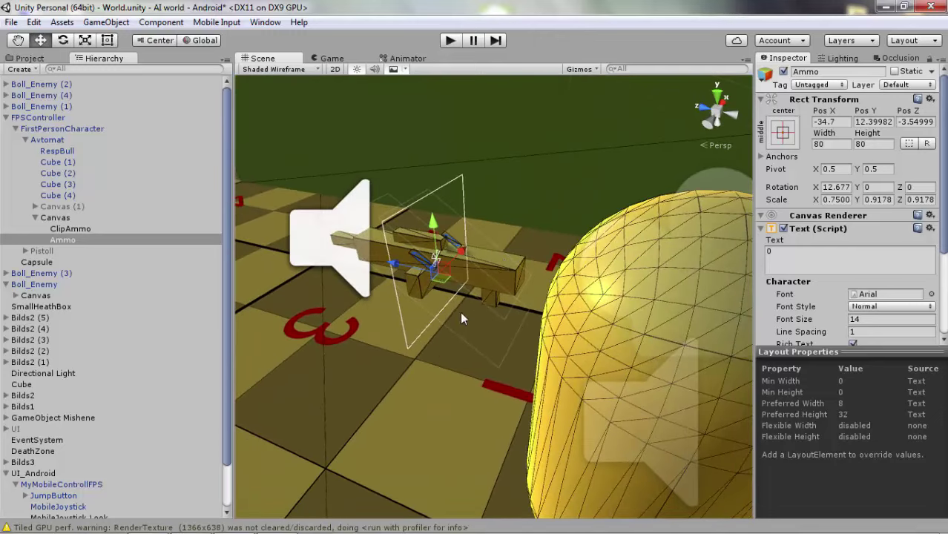
pyautogui.moveTo(437, 241); pyautogui.dragTo(435, 265)
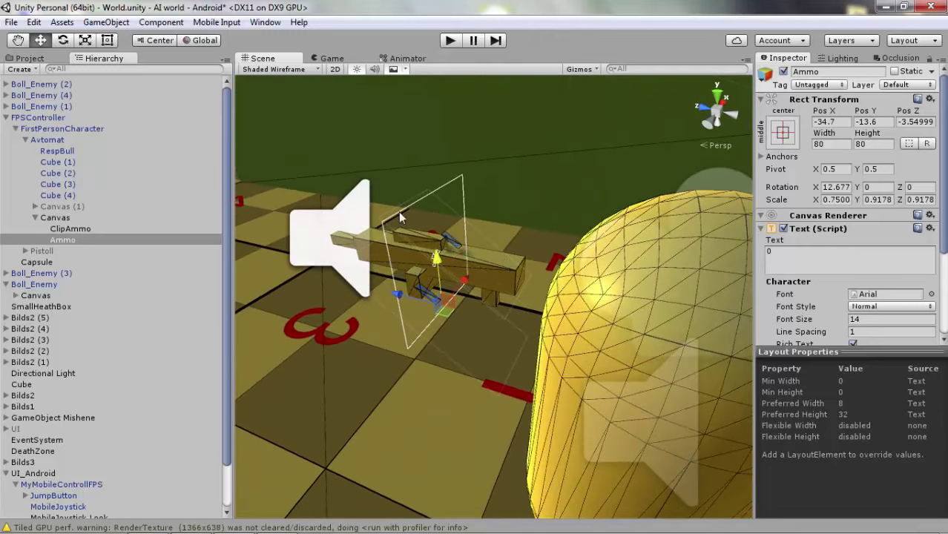
pyautogui.click(334, 59)
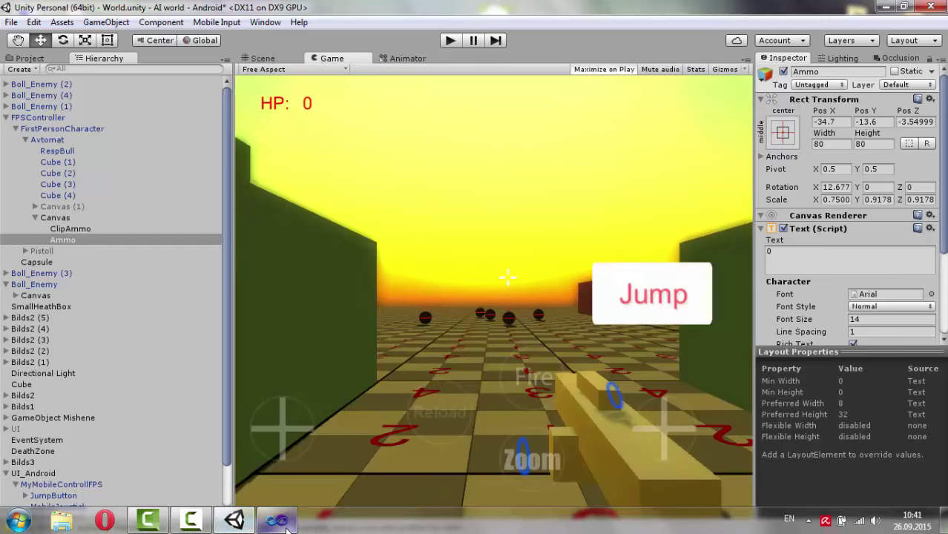
# Bring Visual Studio forward and scroll WeaponShoot.cs up to its AmmoText and ClipText fields
pyautogui.click(277, 520)
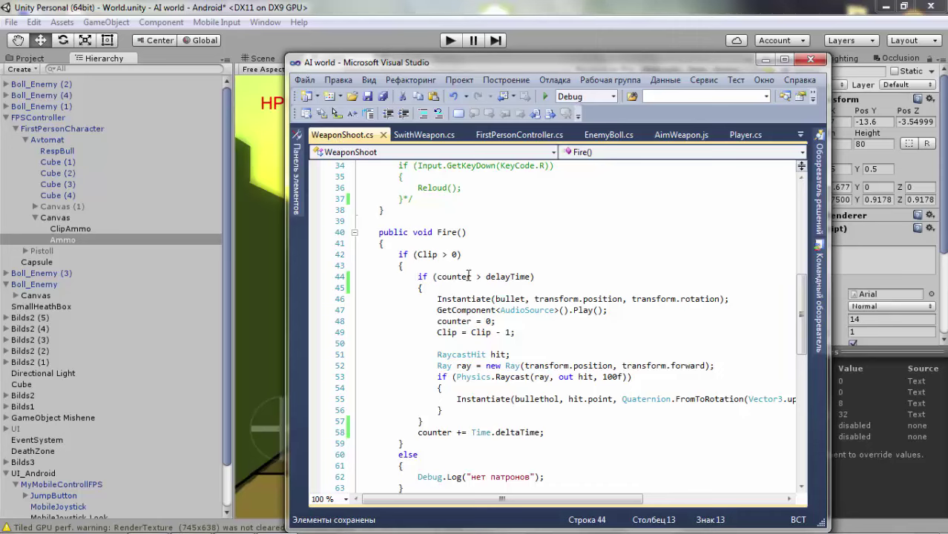
pyautogui.scroll(10, 473, 299)
pyautogui.scroll(1, 472, 300)
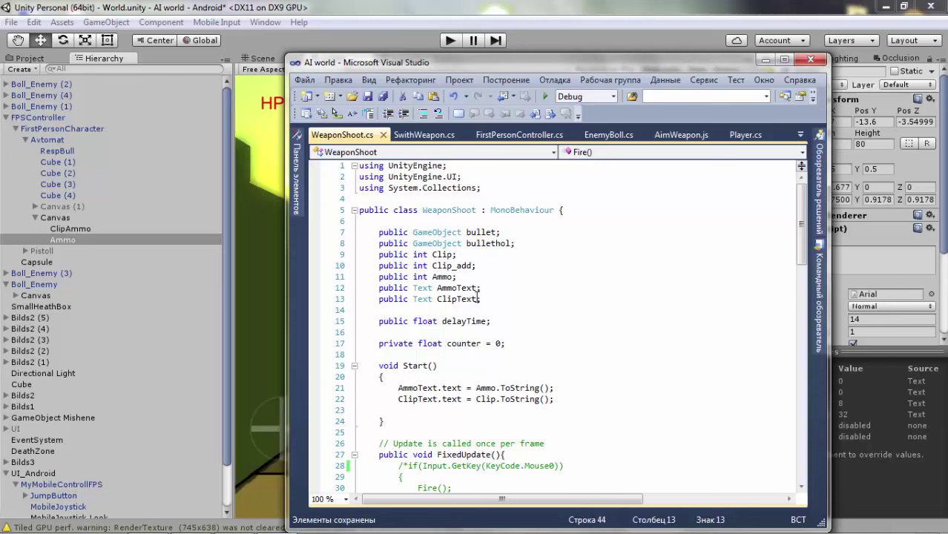
# Minimize Visual Studio to get back to Unity and select an object under Avtomat
pyautogui.scroll(-5, 507, 307)
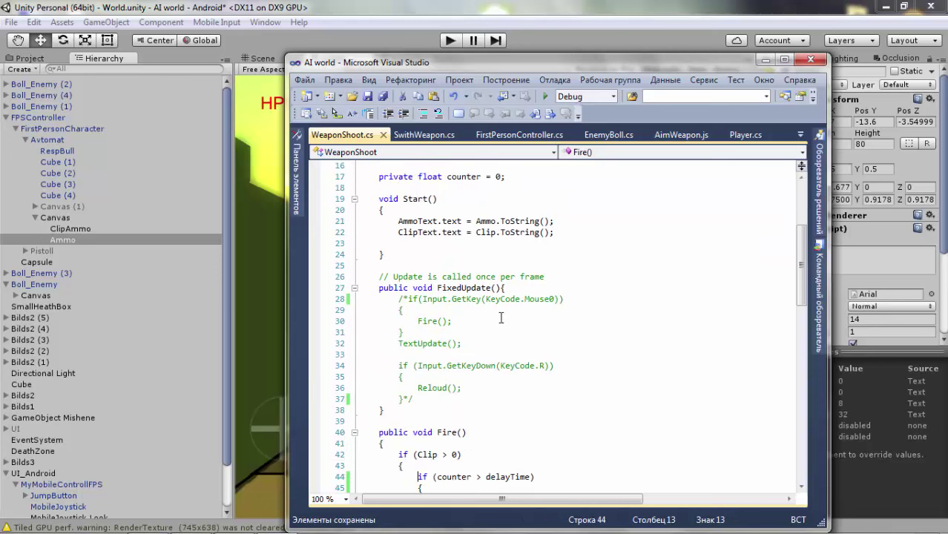
pyautogui.scroll(5, 494, 311)
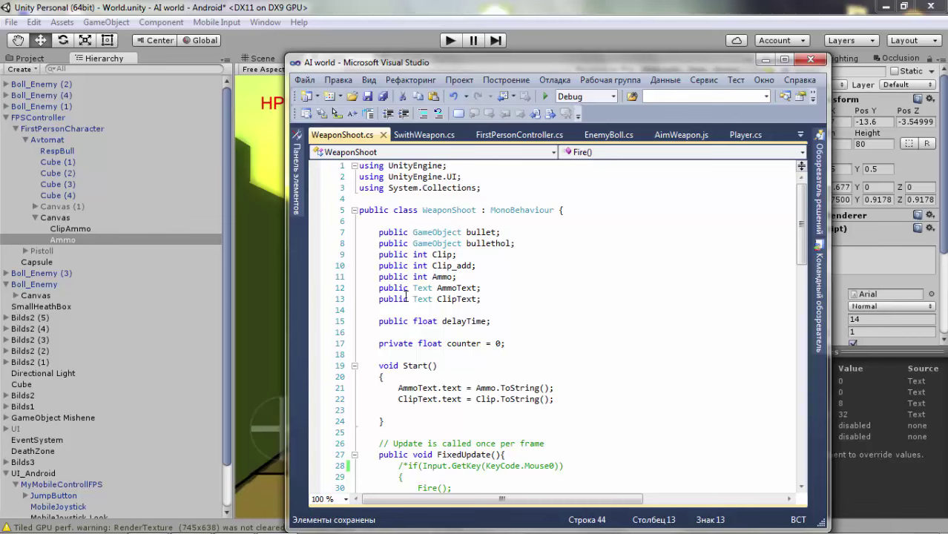
pyautogui.click(765, 60)
pyautogui.click(55, 162)
# Assign the ClipAmmo text to RespBull's Weapon Shoot Clip Text field
pyautogui.click(57, 150)
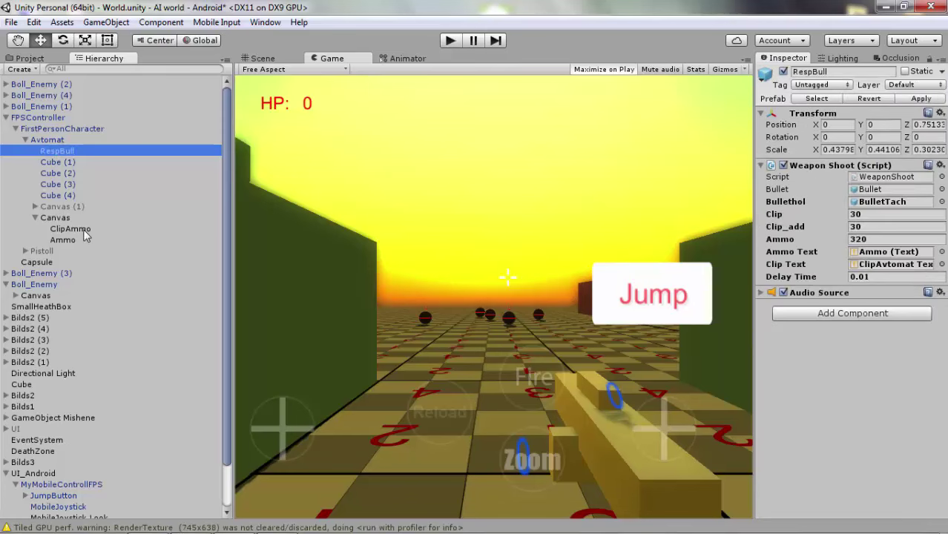
pyautogui.moveTo(79, 230)
pyautogui.mouseDown()
pyautogui.moveTo(885, 256)
pyautogui.moveTo(885, 270)
pyautogui.mouseUp()
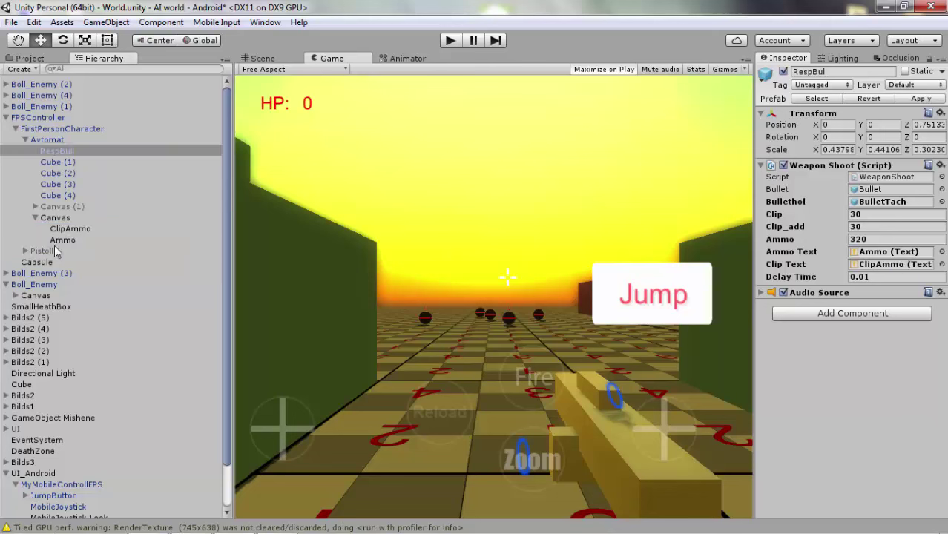
pyautogui.moveTo(62, 240)
pyautogui.mouseDown()
pyautogui.moveTo(867, 273)
pyautogui.moveTo(891, 252)
pyautogui.mouseUp()
# Play-test firing to check the 30/320 ammo counters, then return to Visual Studio
pyautogui.click(449, 42)
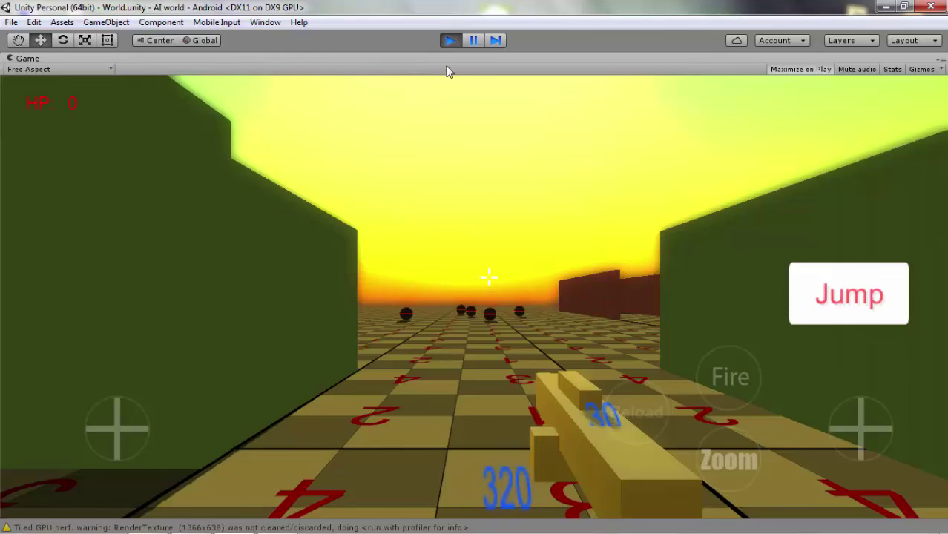
pyautogui.click(725, 381)
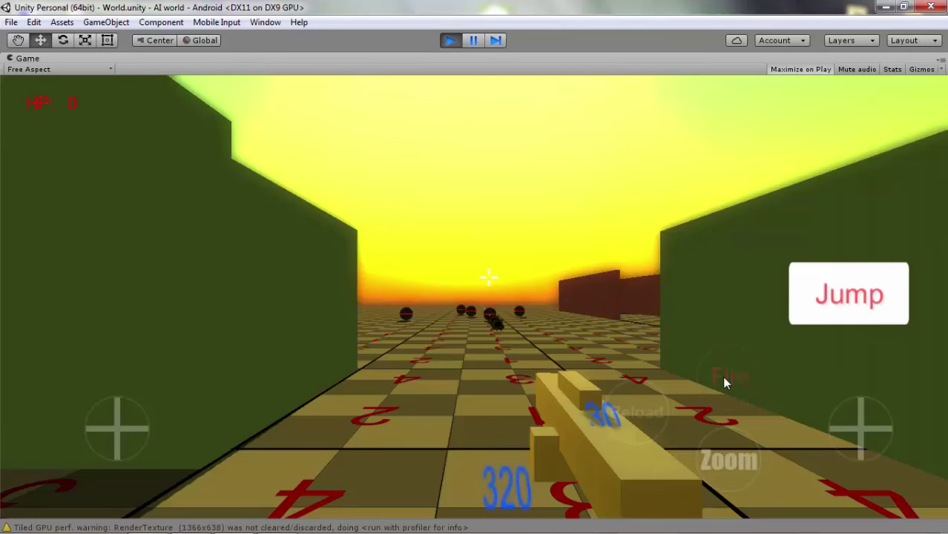
pyautogui.click(449, 42)
pyautogui.click(276, 521)
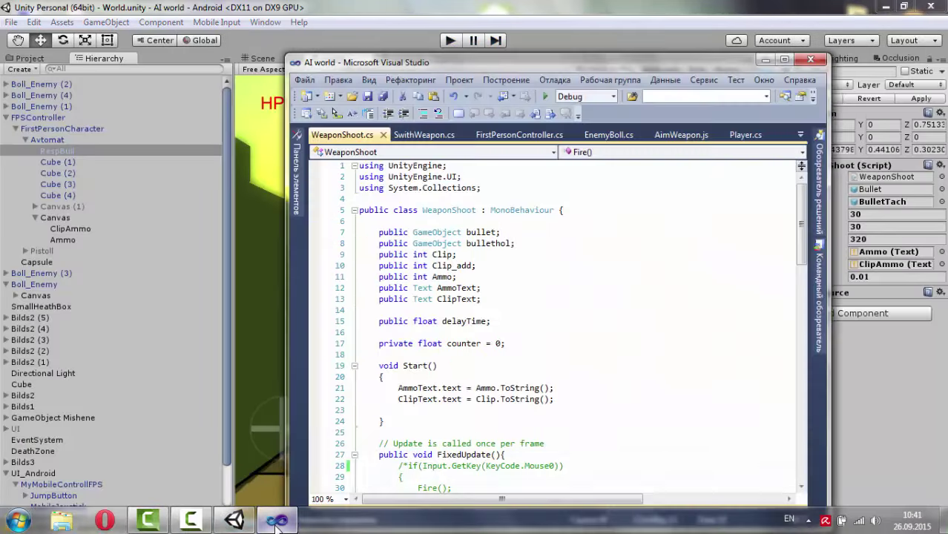
# In WeaponShoot.cs, start a new line after the commented-out block in FixedUpdate
pyautogui.scroll(-3, 471, 377)
pyautogui.scroll(3, 471, 376)
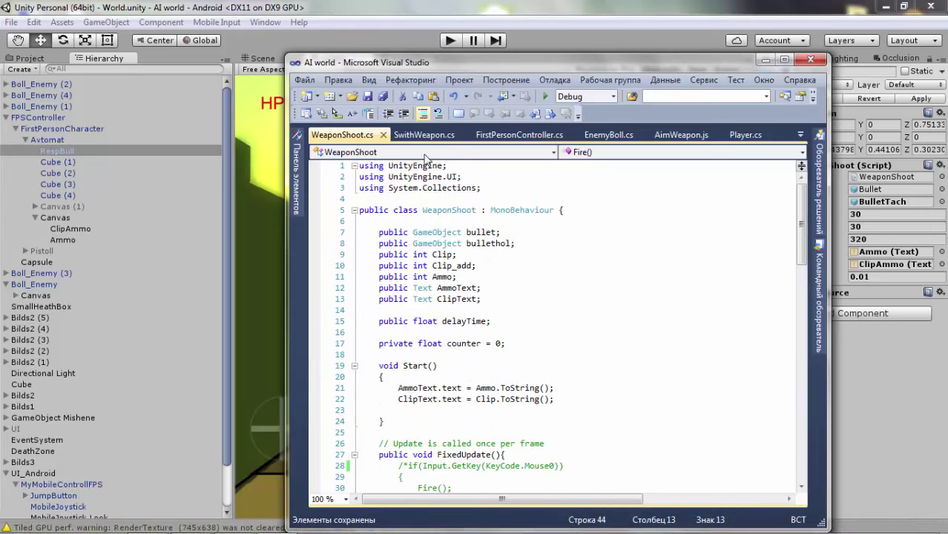
pyautogui.scroll(-2, 512, 334)
pyautogui.scroll(-3, 514, 338)
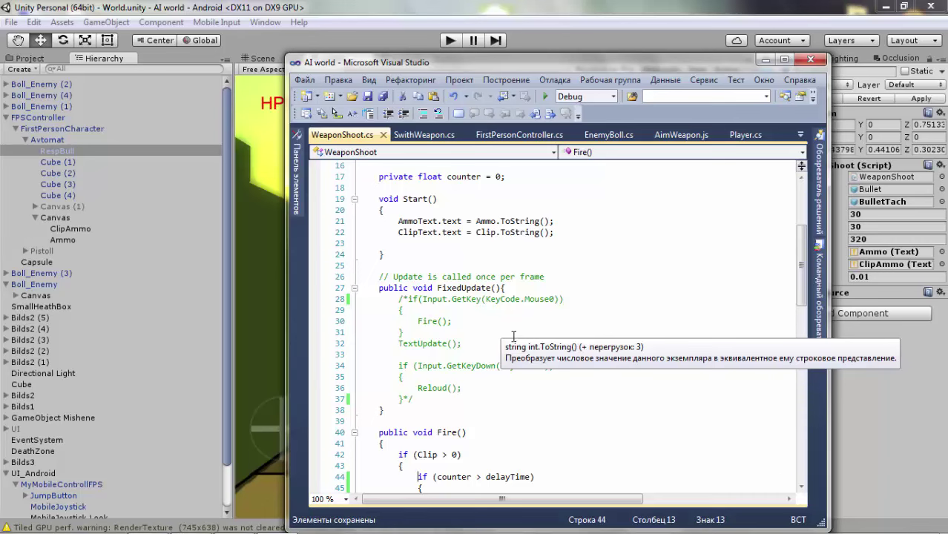
pyautogui.scroll(-4, 513, 337)
pyautogui.scroll(-3, 514, 338)
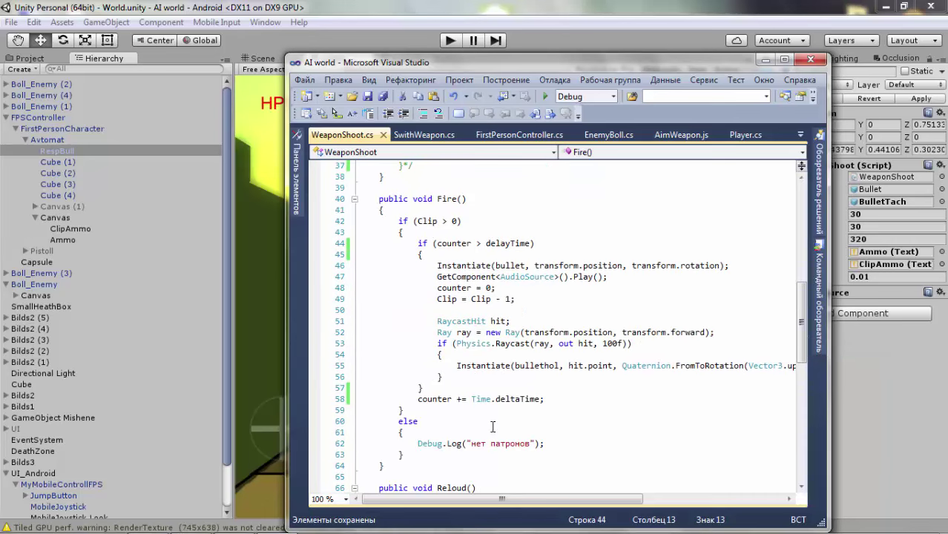
pyautogui.scroll(-4, 494, 427)
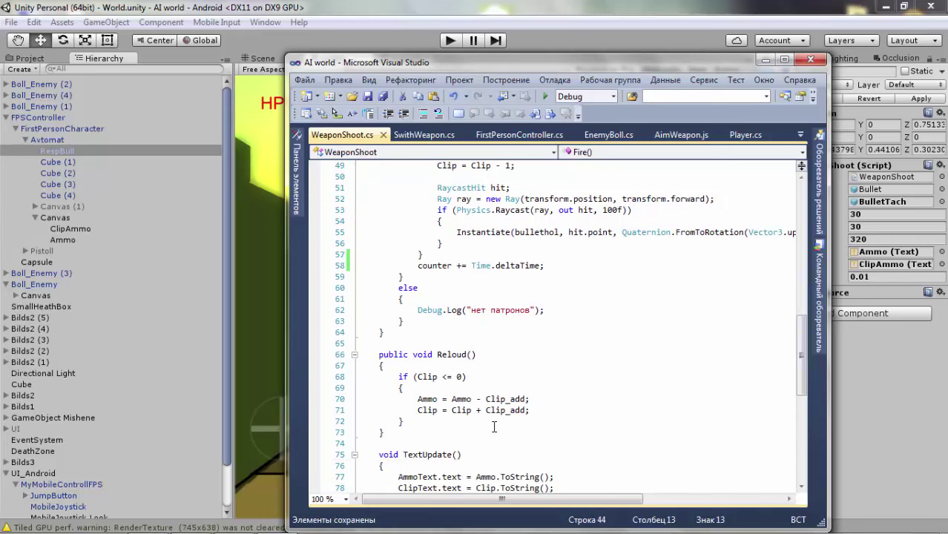
pyautogui.scroll(-4, 494, 427)
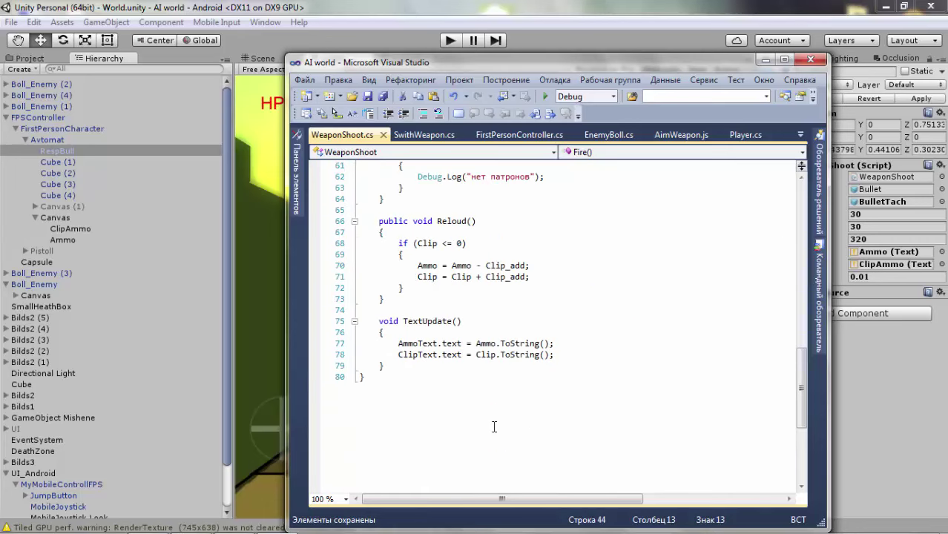
pyautogui.scroll(4, 494, 427)
pyautogui.scroll(-3, 494, 426)
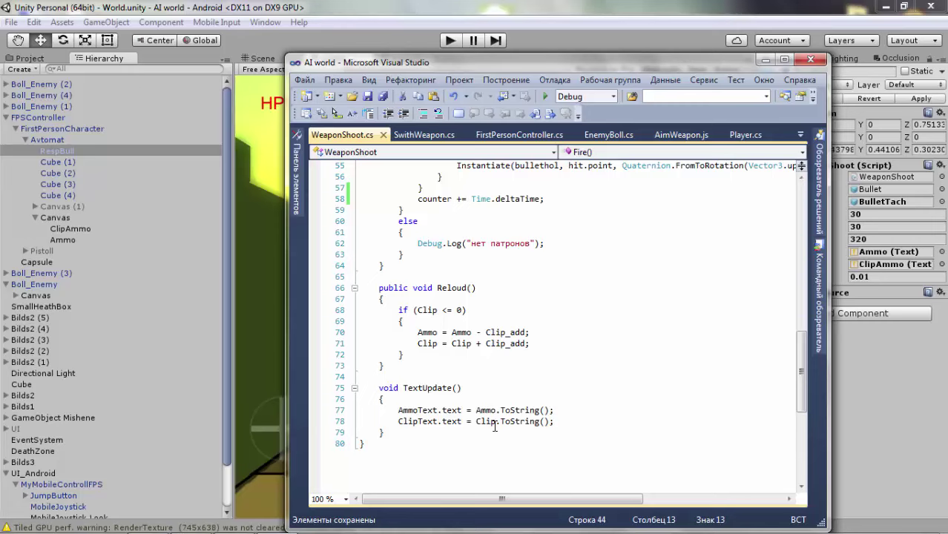
pyautogui.scroll(5, 494, 426)
pyautogui.scroll(5, 494, 427)
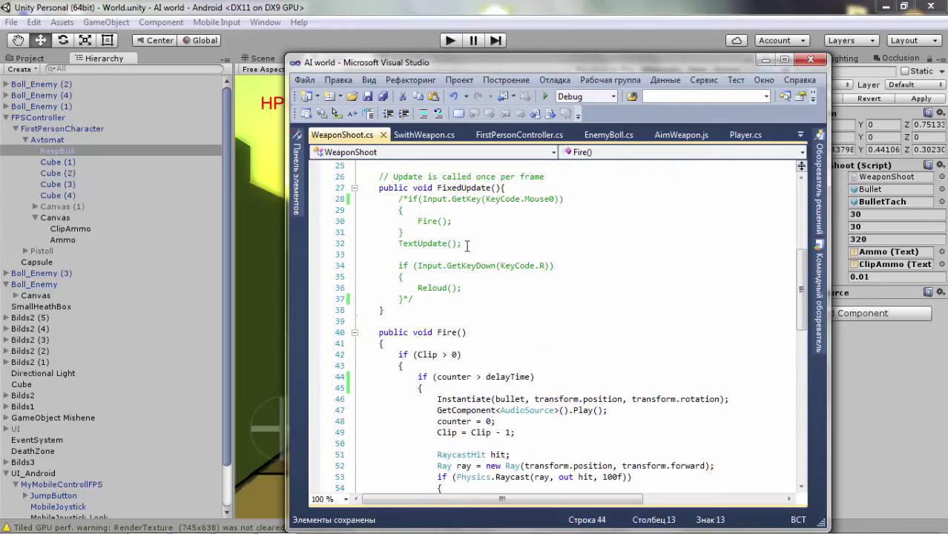
pyautogui.click(420, 300)
pyautogui.press('Return')
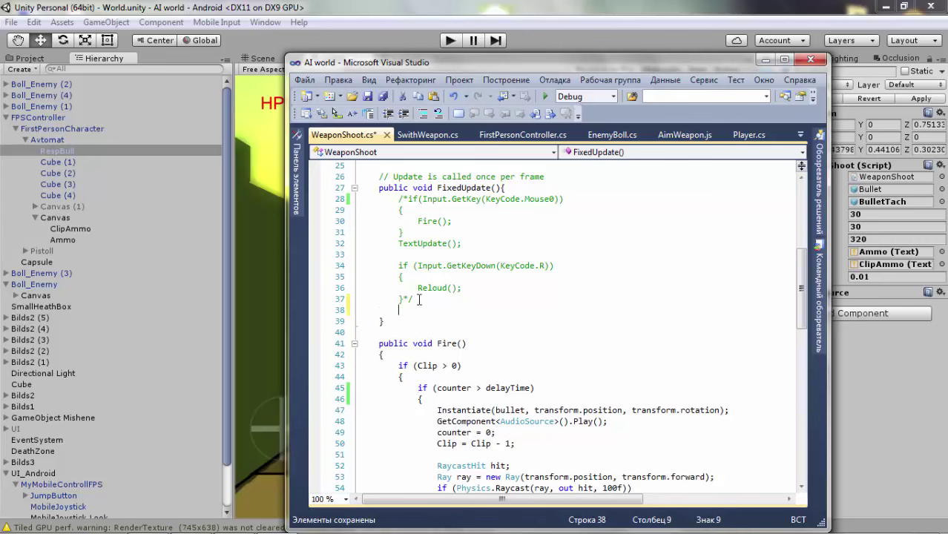
# Add a TextUpdate(); call there, save the script and switch back to Unity
pyautogui.write('Text')
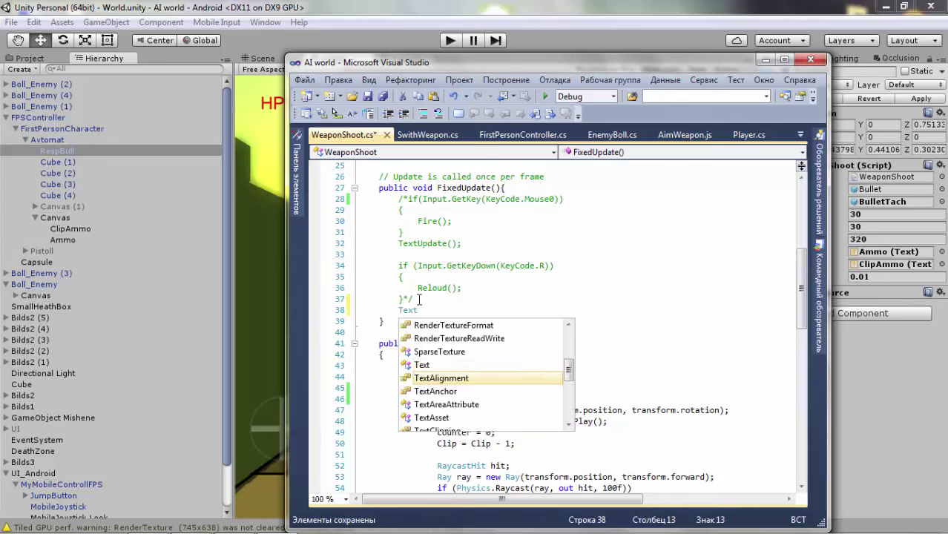
pyautogui.write('Up')
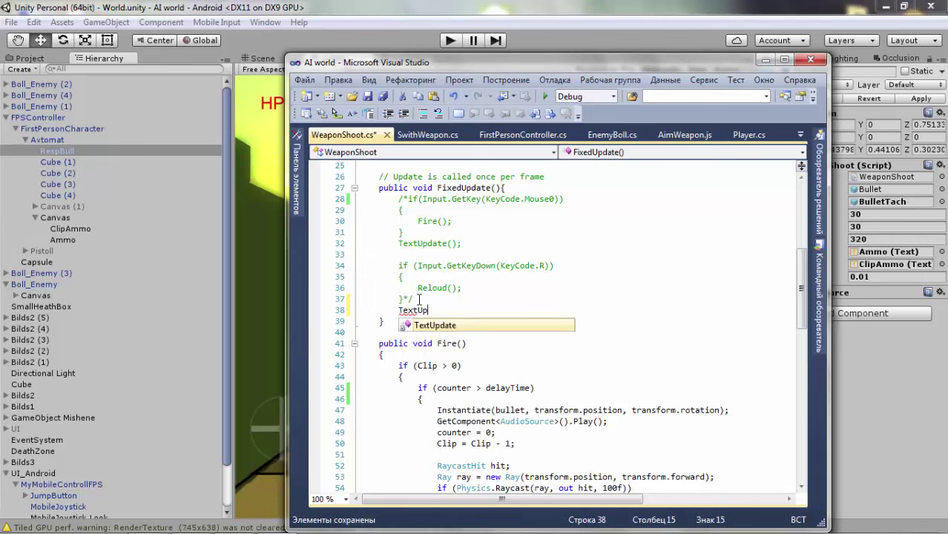
pyautogui.press('Tab')
pyautogui.write('(')
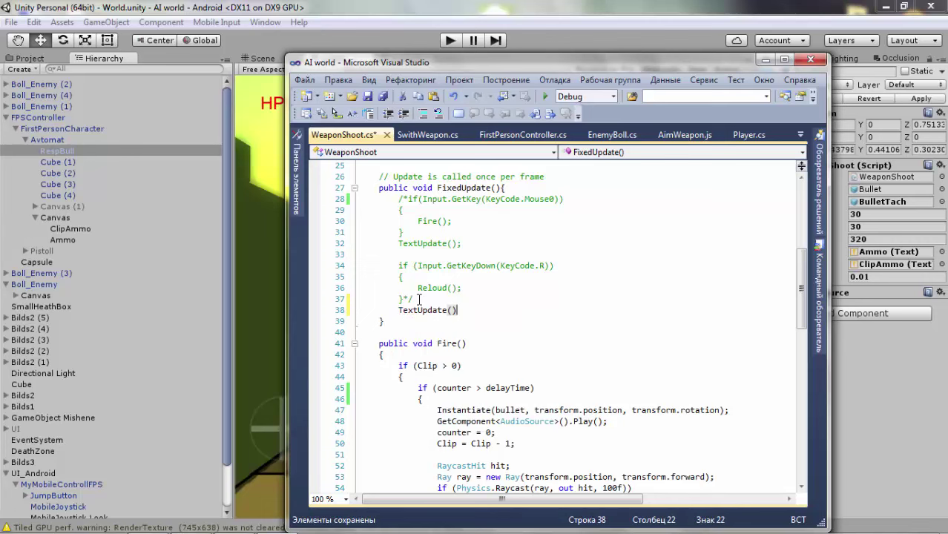
pyautogui.write(');')
pyautogui.hotkey('ctrl', 's')
pyautogui.click(627, 31)
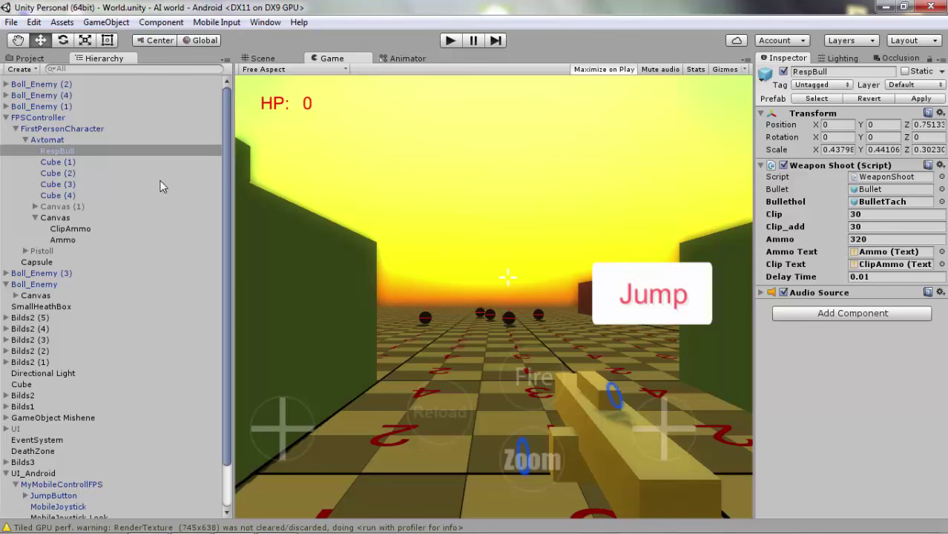
# Move the ClipAmmo text up in the Scene view from Pos Y 12.4 to 17.3
pyautogui.click(69, 228)
pyautogui.click(273, 59)
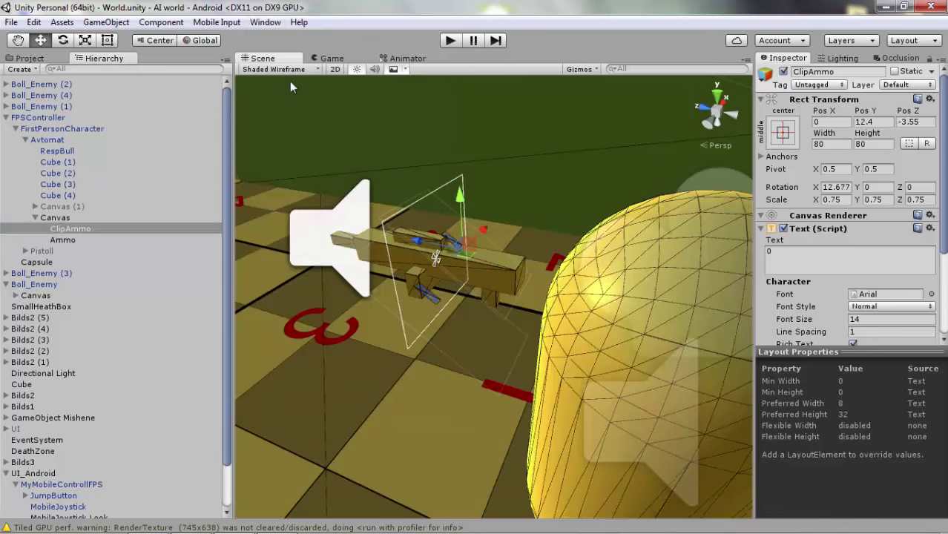
pyautogui.moveTo(477, 289); pyautogui.dragTo(481, 269, button='right')
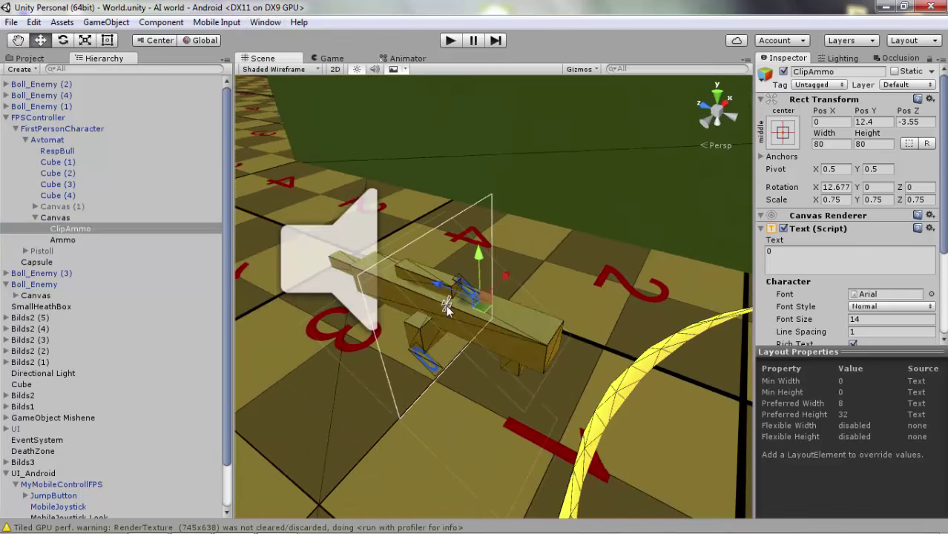
pyautogui.moveTo(481, 269); pyautogui.dragTo(479, 254)
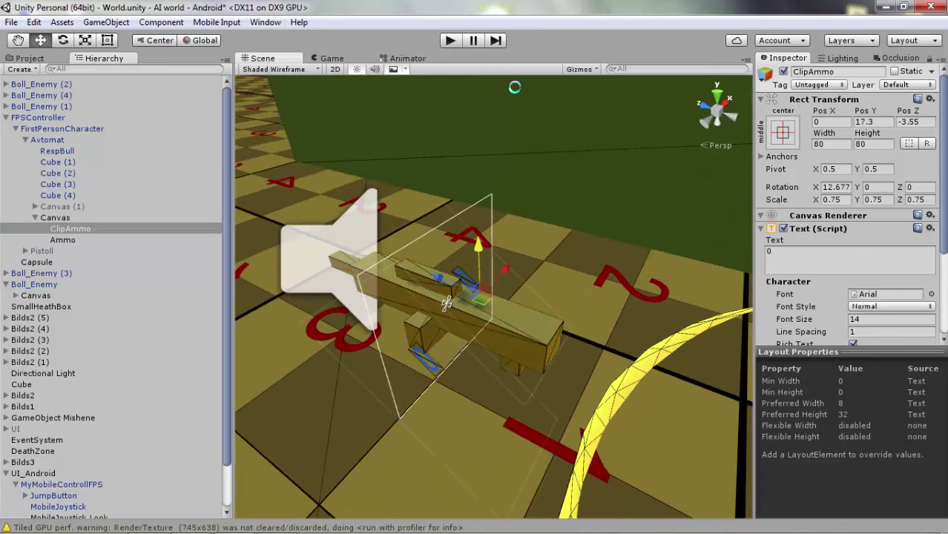
# Play-test firing to watch the clip counter drop from 30 to 12, then stop
pyautogui.click(453, 44)
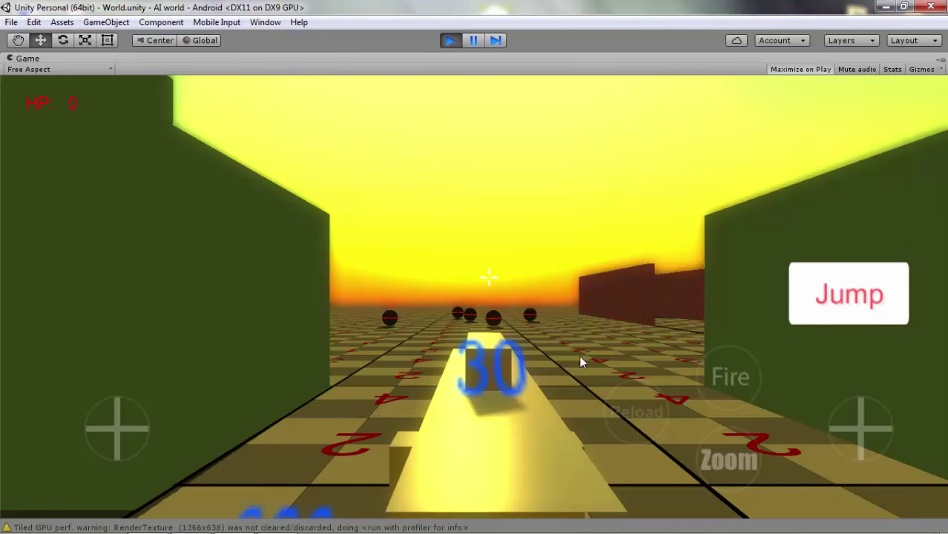
pyautogui.moveTo(748, 378); pyautogui.dragTo(737, 384)
pyautogui.click(450, 41)
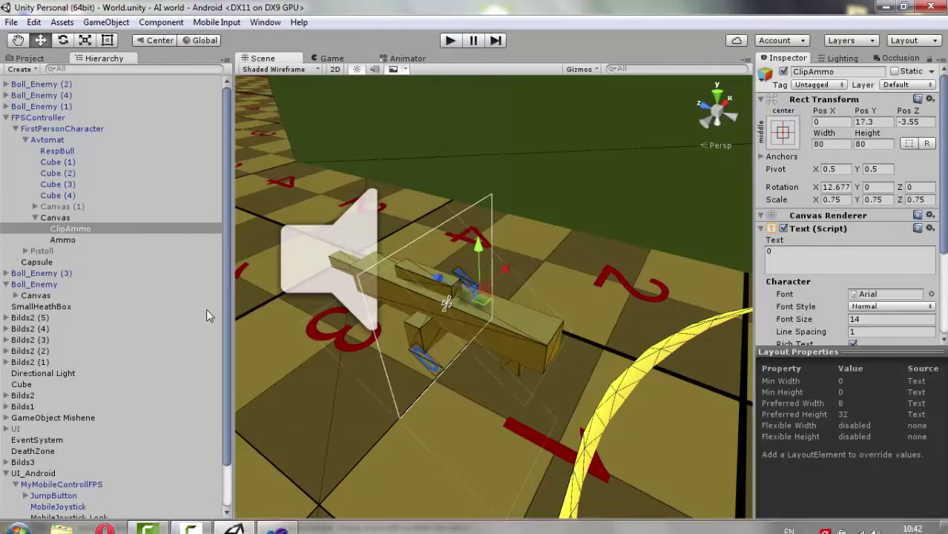
# Select the Button Reloud object and add an empty On Click action
pyautogui.click(228, 317)
pyautogui.scroll(-1, 228, 315)
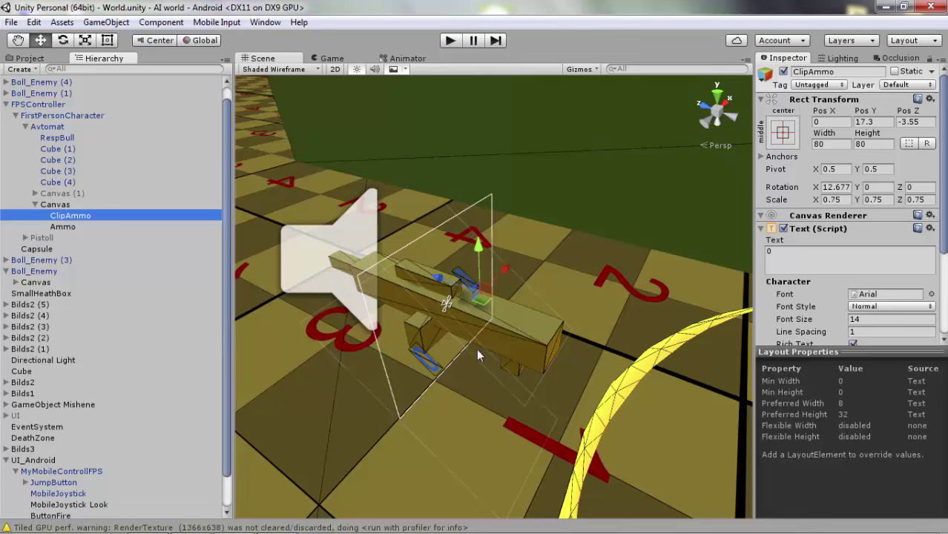
pyautogui.click(40, 61)
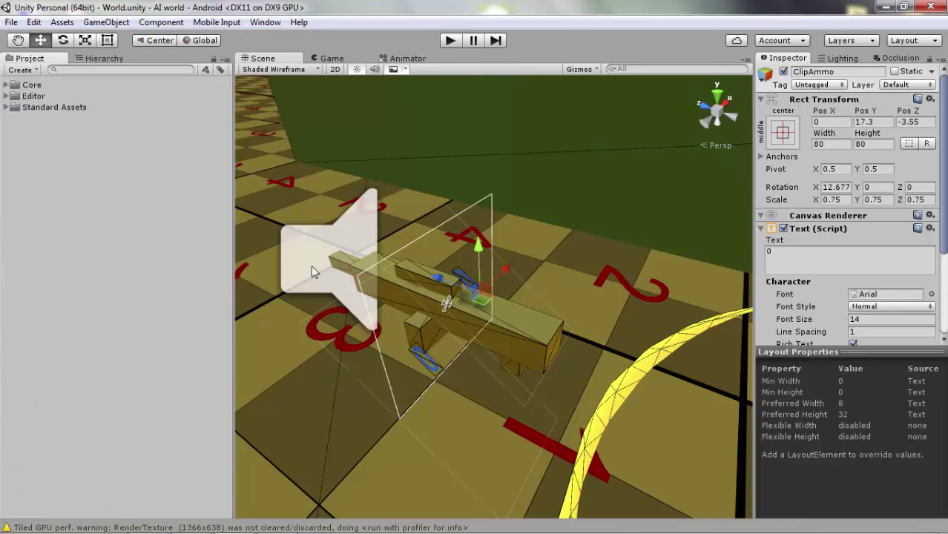
pyautogui.click(97, 60)
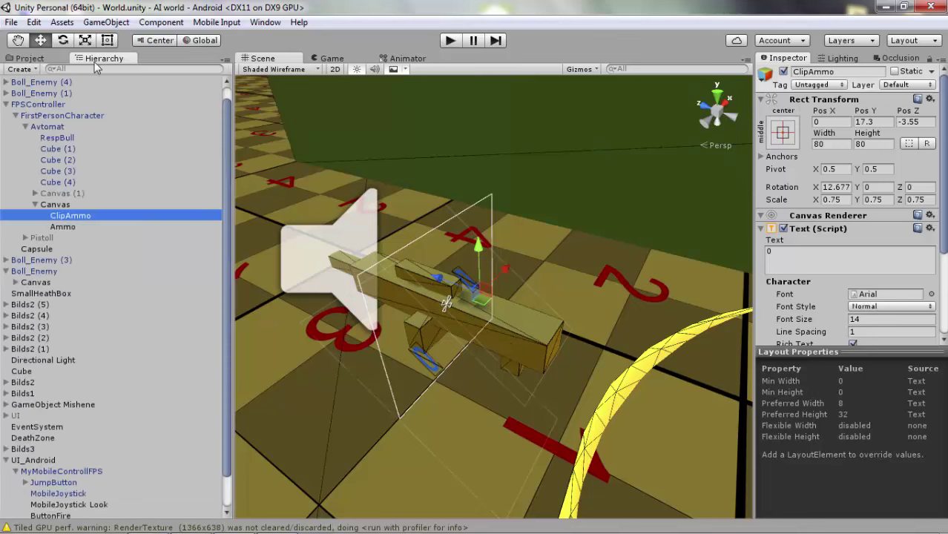
pyautogui.scroll(-1, 109, 482)
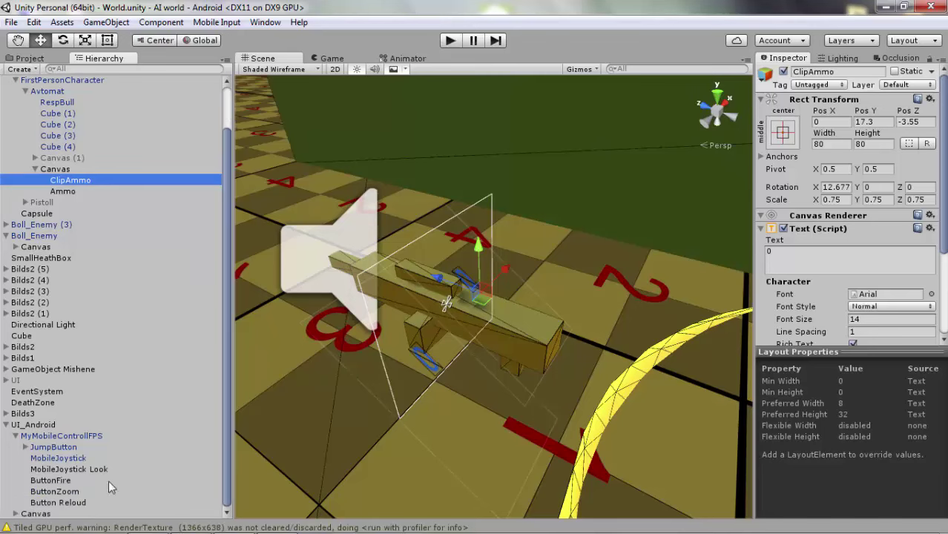
pyautogui.click(65, 503)
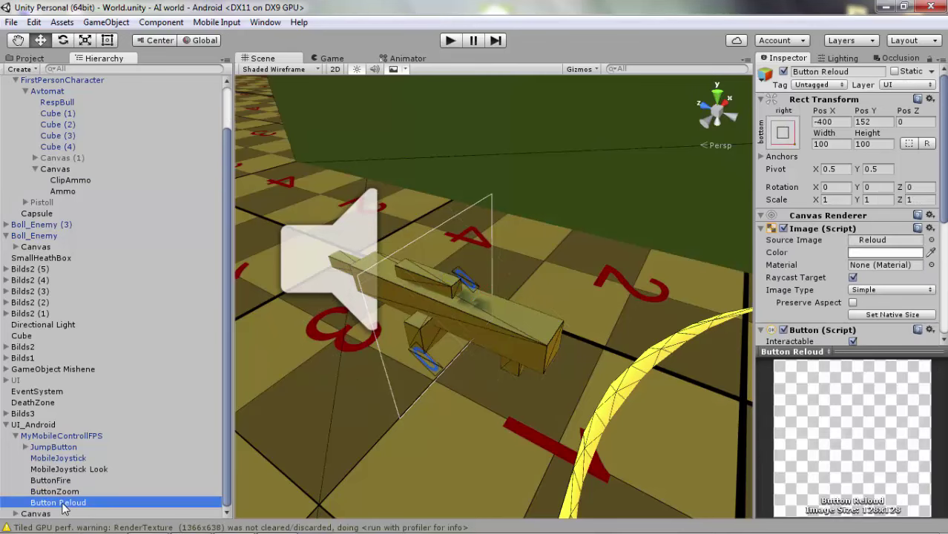
pyautogui.scroll(-5, 916, 256)
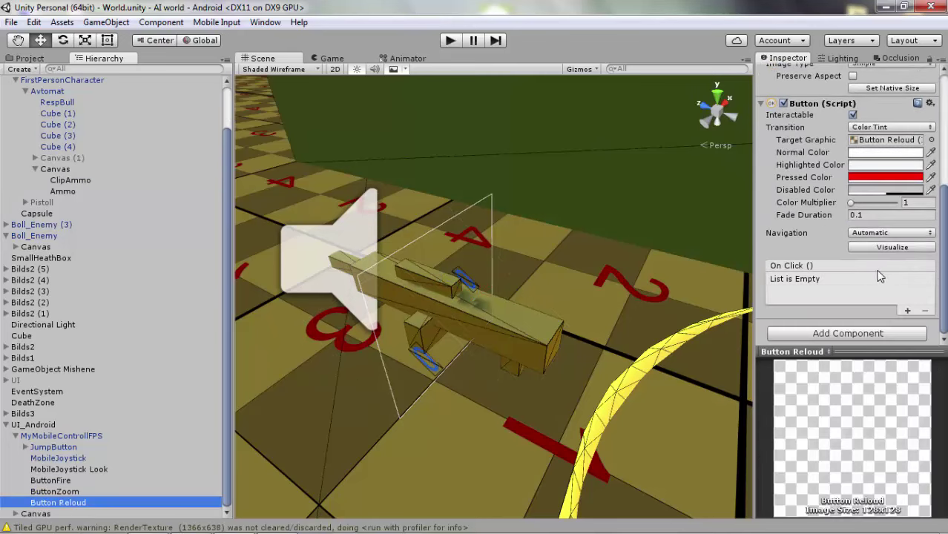
pyautogui.click(908, 311)
# Target RespBull with the WeaponShoot Reload function on click, then start Play
pyautogui.scroll(3, 107, 330)
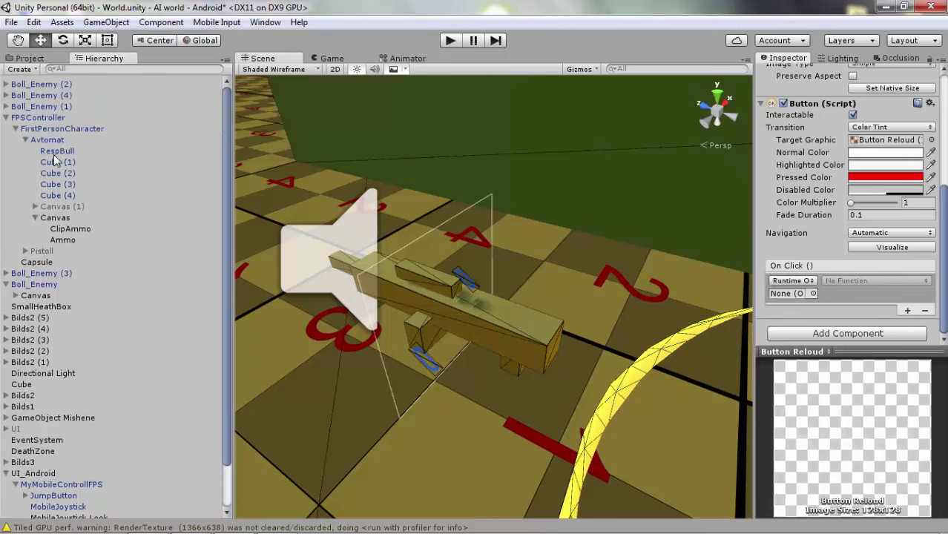
pyautogui.moveTo(56, 152); pyautogui.dragTo(791, 294)
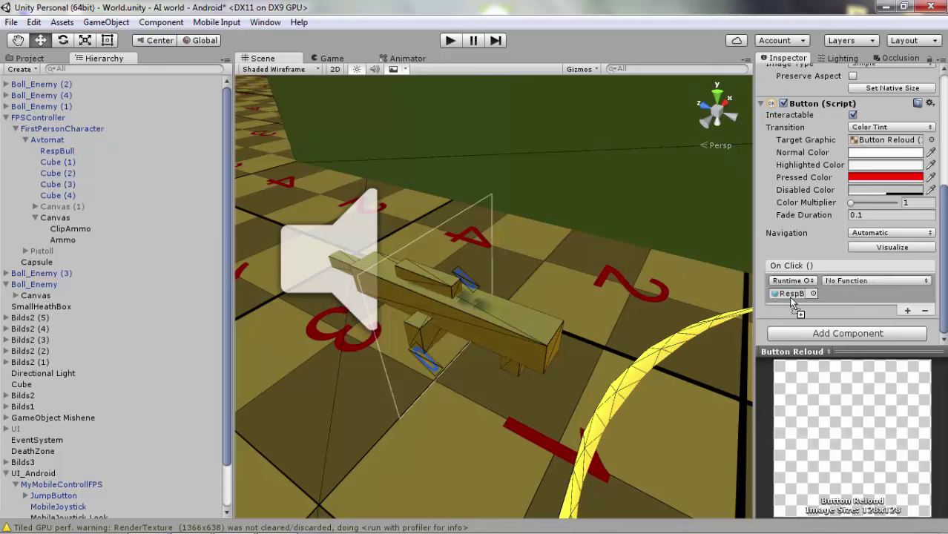
pyautogui.click(861, 282)
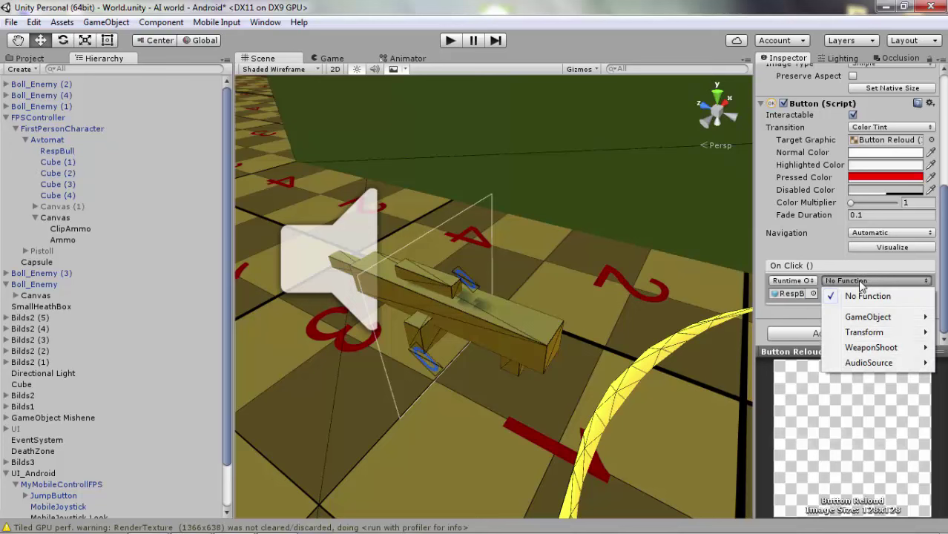
pyautogui.moveTo(868, 347)
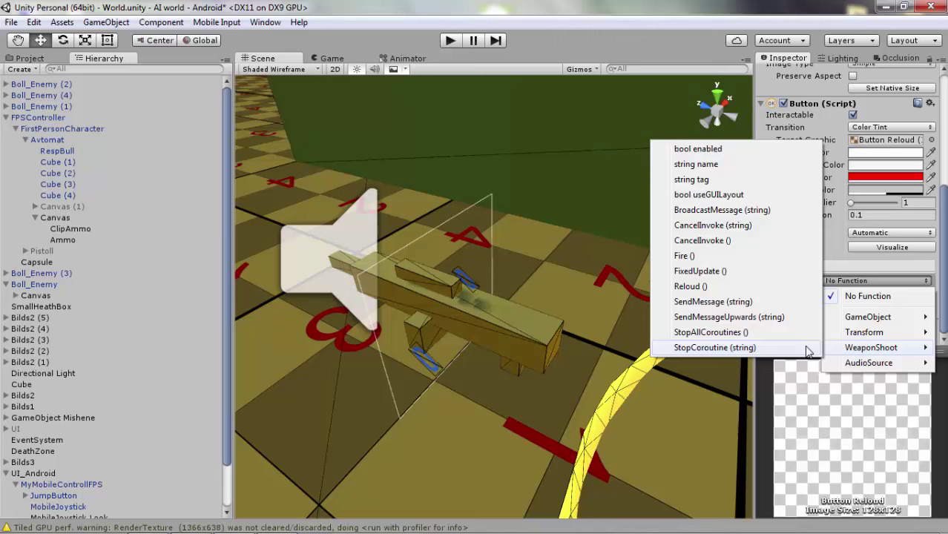
pyautogui.click(691, 286)
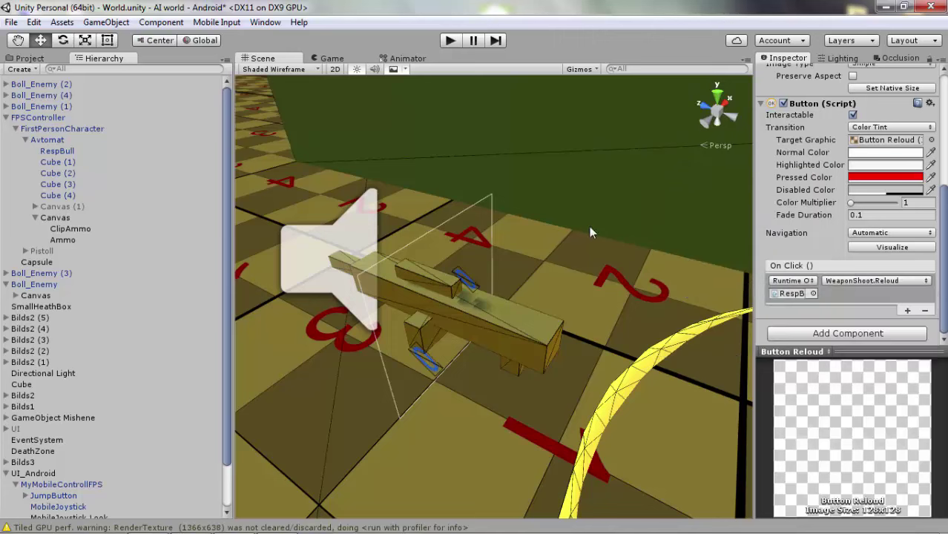
pyautogui.click(445, 46)
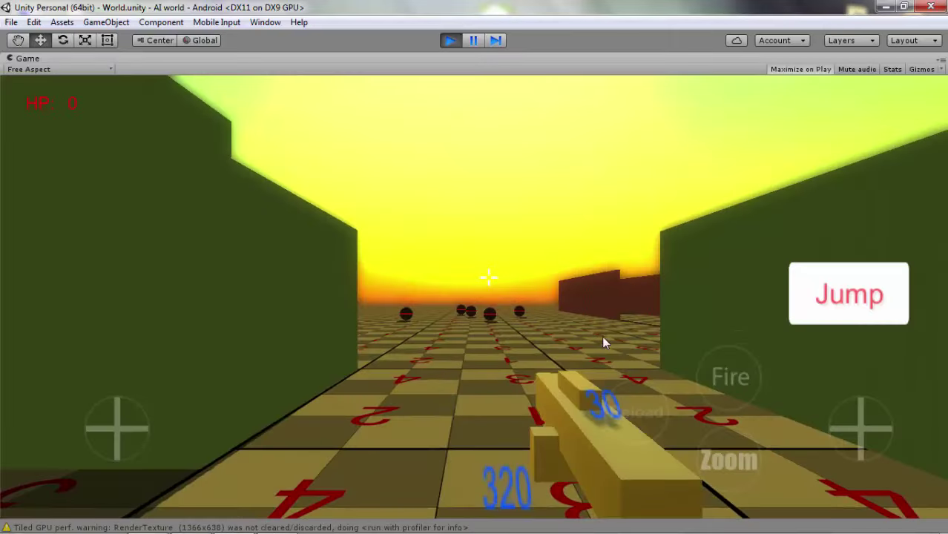
# Turn the view with the look joystick and aim down the sights in and out
pyautogui.moveTo(836, 445)
pyautogui.mouseDown()
pyautogui.moveTo(904, 417)
pyautogui.moveTo(864, 431)
pyautogui.moveTo(864, 439)
pyautogui.mouseUp()
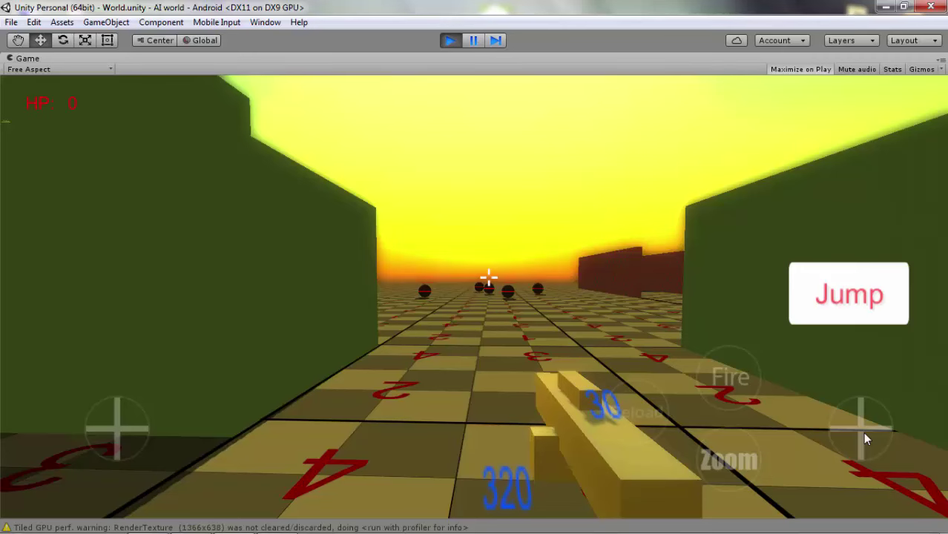
pyautogui.moveTo(865, 439); pyautogui.dragTo(864, 439)
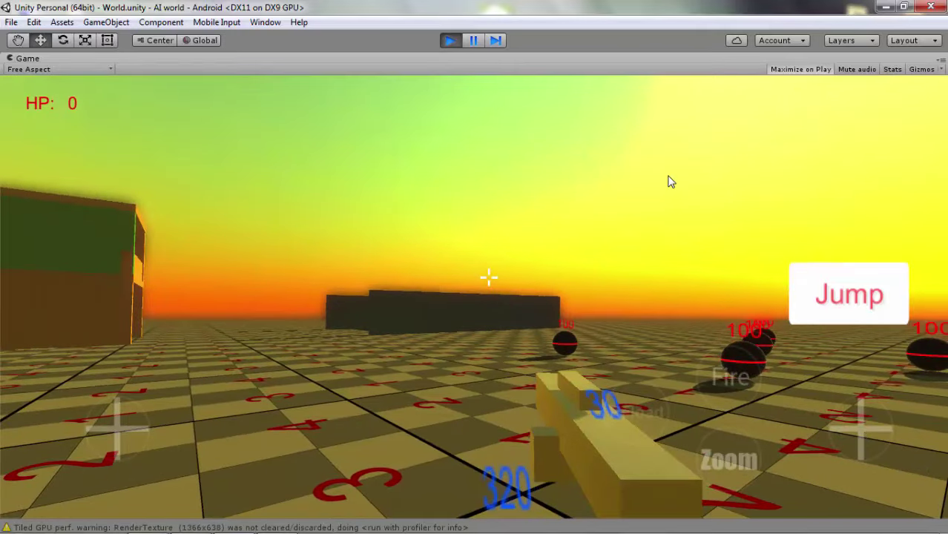
pyautogui.rightClick(670, 181)
pyautogui.rightClick(670, 182)
# Walk toward the enemy balls and fire until the clip reads 0 with 320 reserve
pyautogui.press('w')
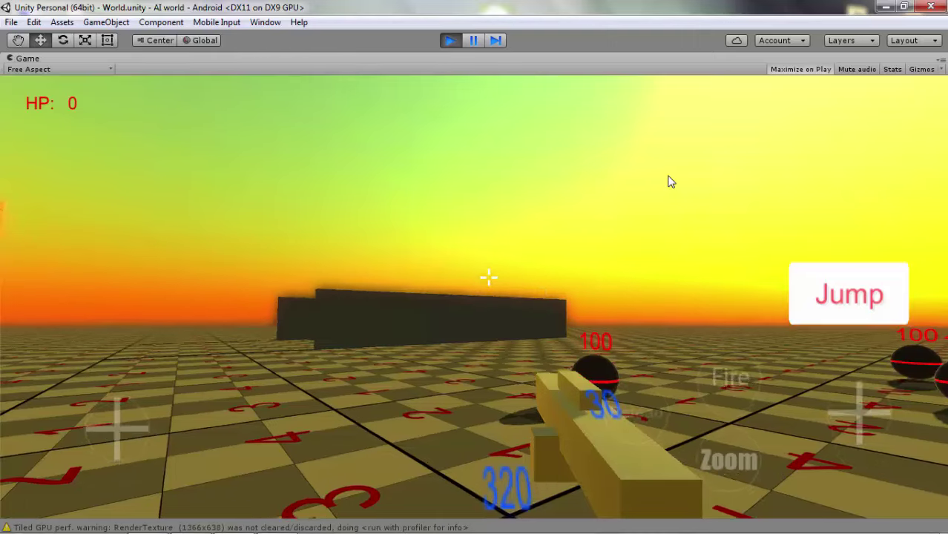
pyautogui.press('a')
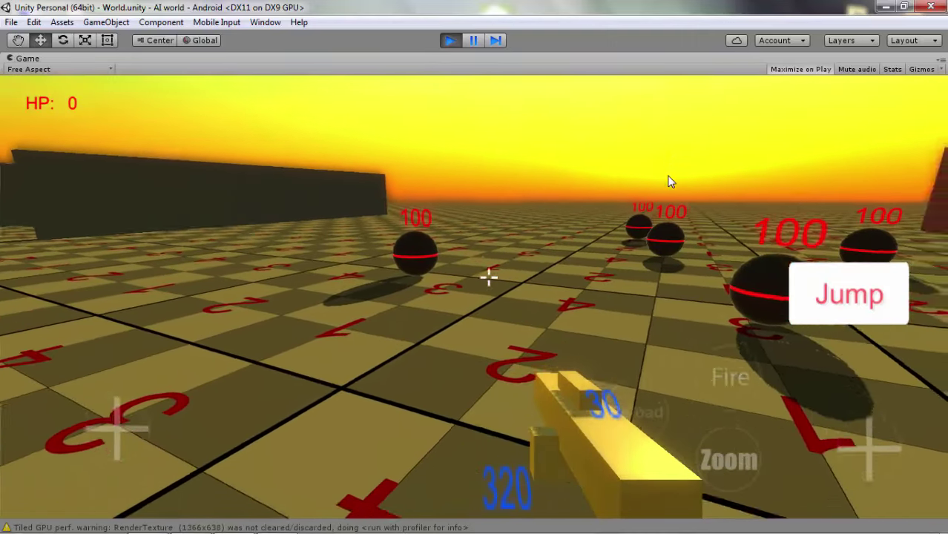
pyautogui.press('d')
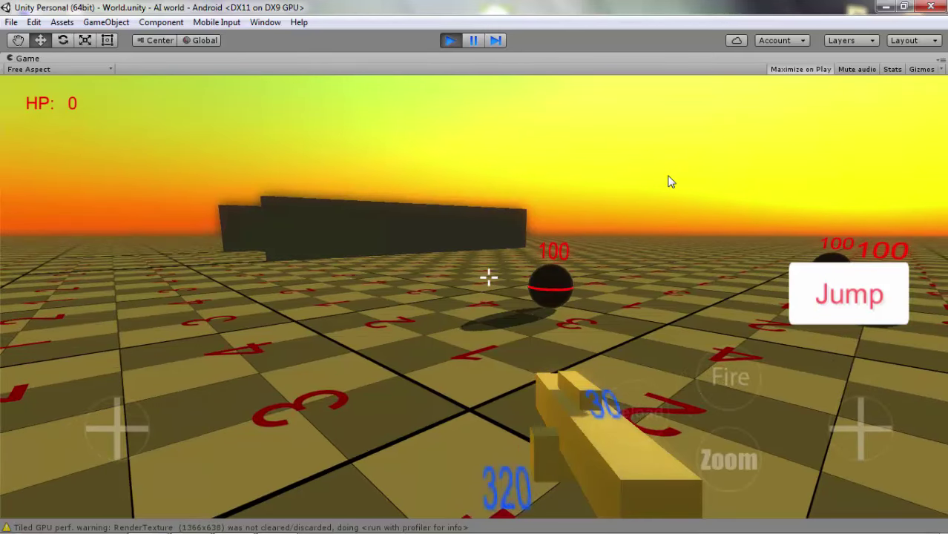
pyautogui.press('d')
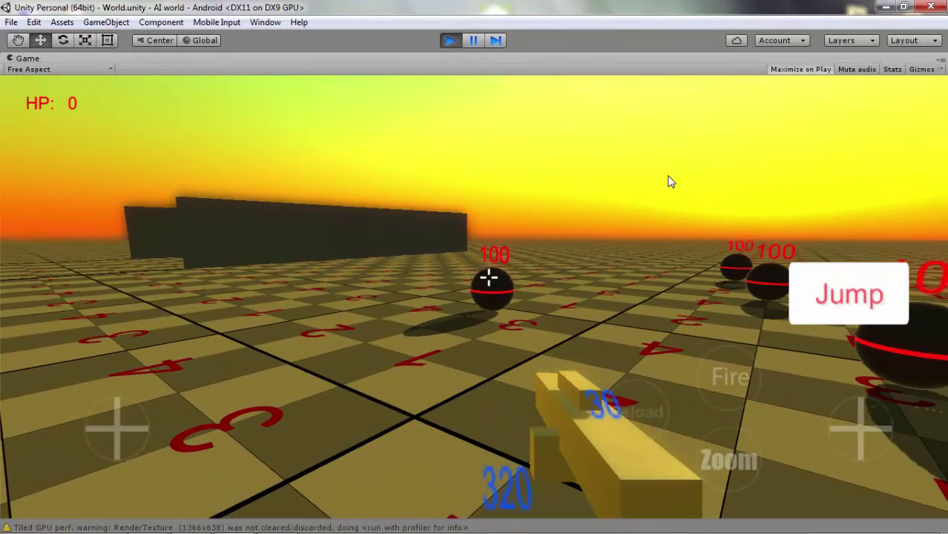
pyautogui.click(671, 182)
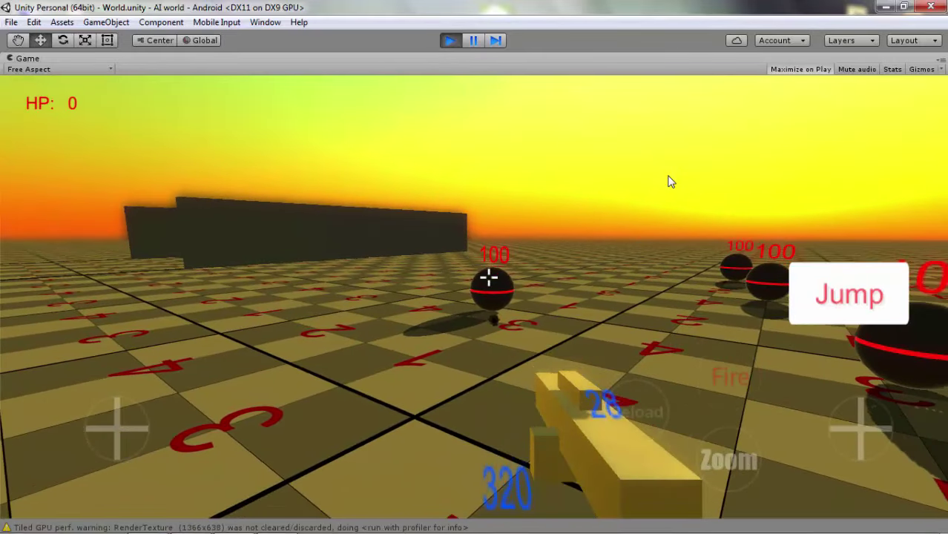
pyautogui.click(671, 182)
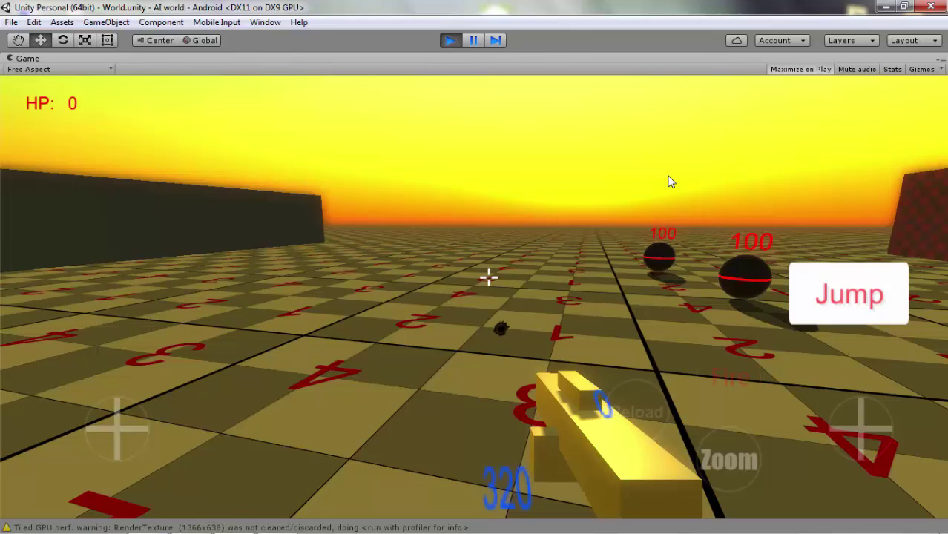
# Reload to refill the clip to 30 (reserve 260), strafe right, and stop Play
pyautogui.press('r')
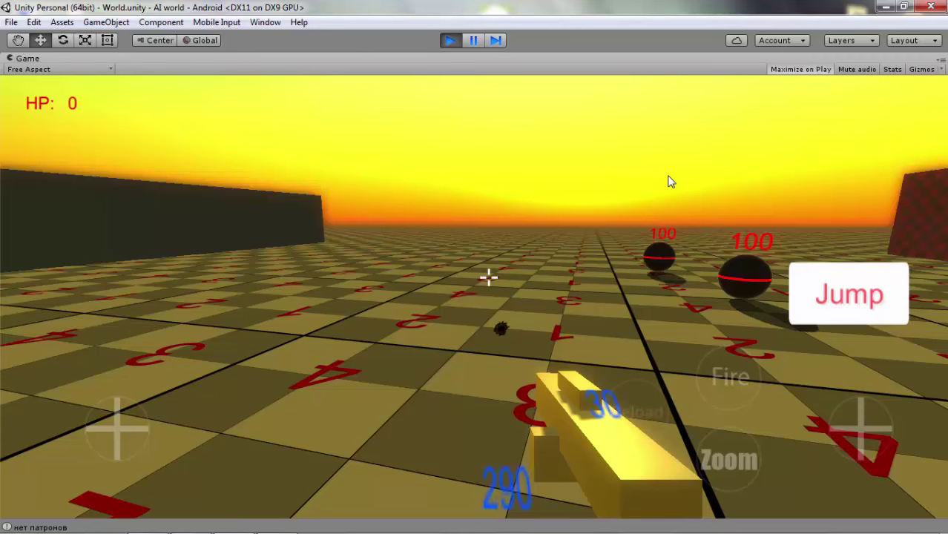
pyautogui.press('d')
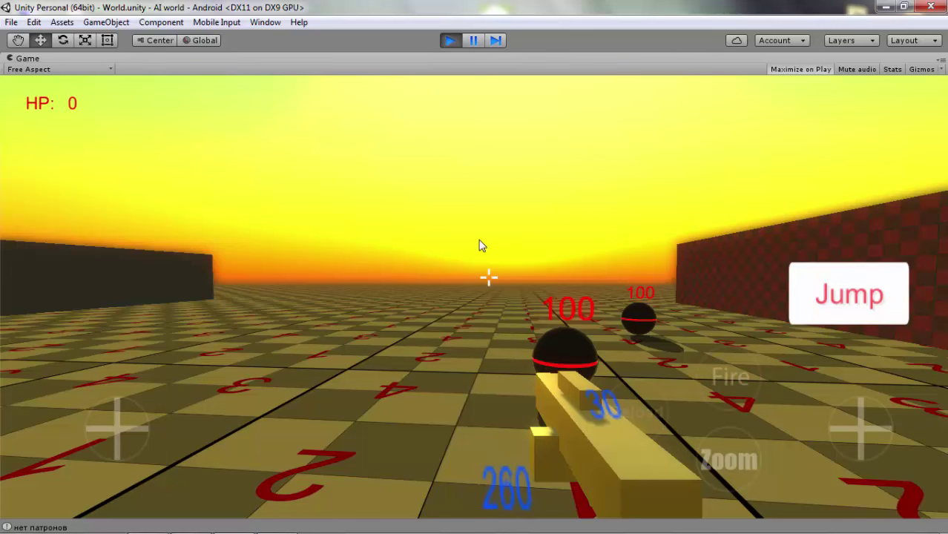
pyautogui.click(450, 40)
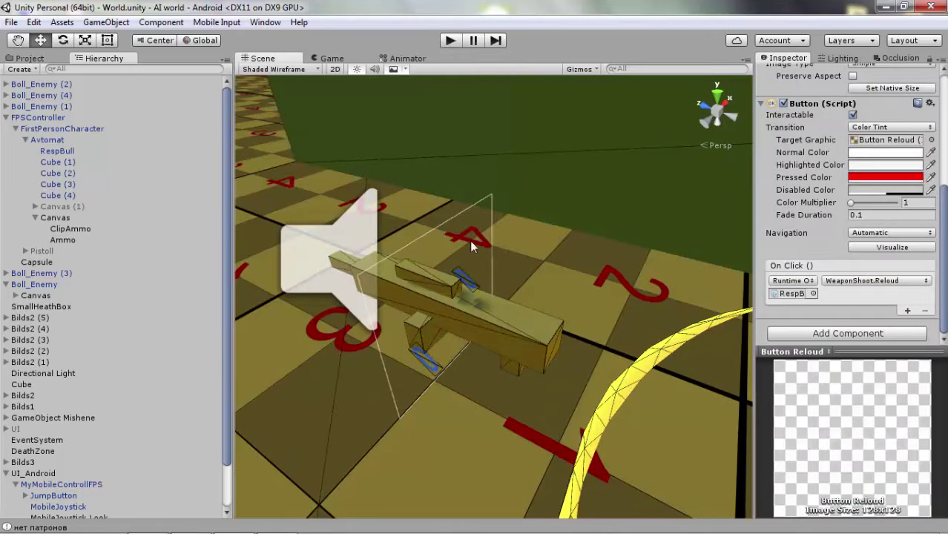
# Add an On Click entry to ButtonZoom, trying RespBull as its target without choosing a function
pyautogui.moveTo(530, 254)
pyautogui.mouseDown(button='right')
pyautogui.moveTo(562, 255)
pyautogui.moveTo(301, 238)
pyautogui.moveTo(295, 265)
pyautogui.mouseUp(button='right')
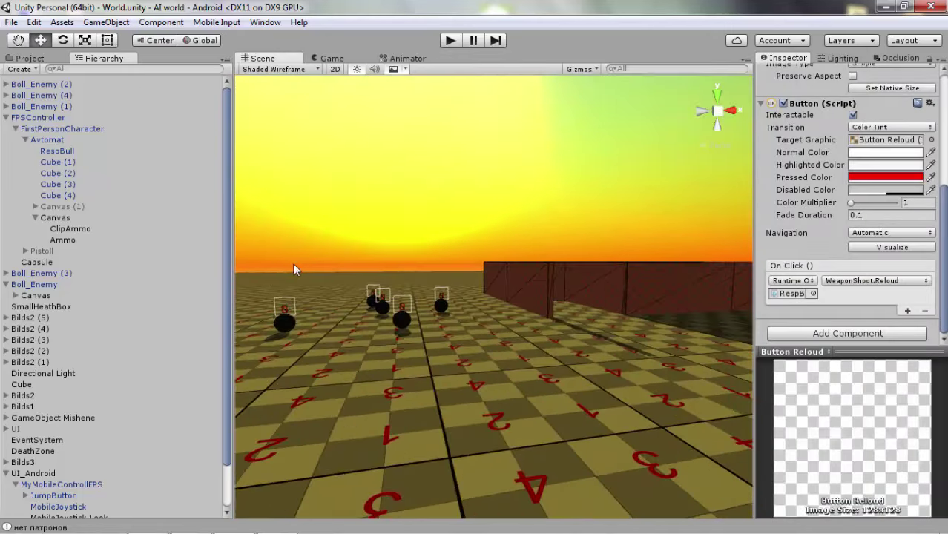
pyautogui.scroll(-3, 94, 436)
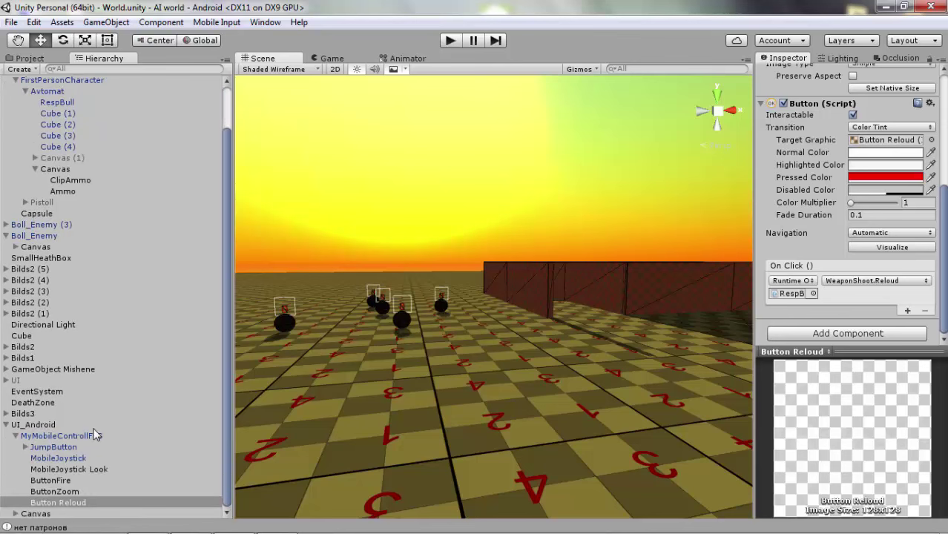
pyautogui.click(58, 492)
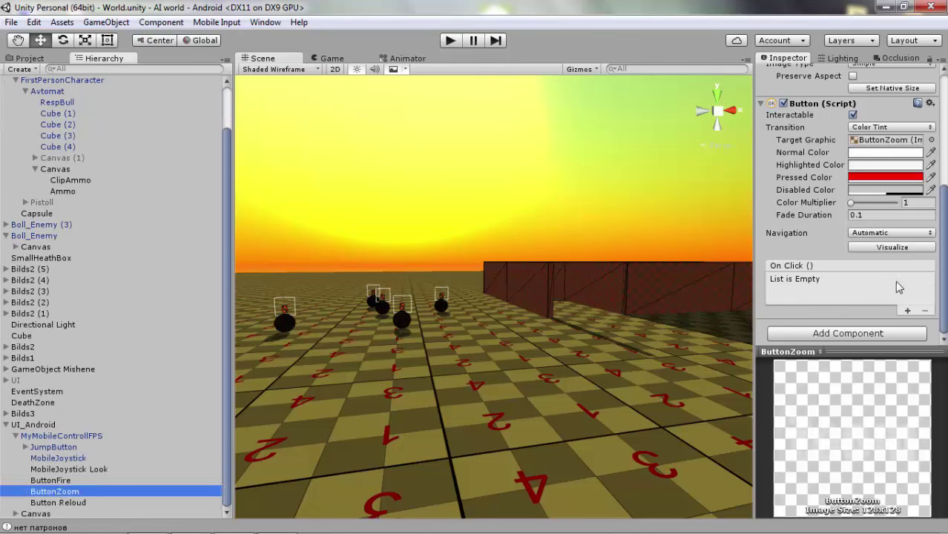
pyautogui.click(907, 310)
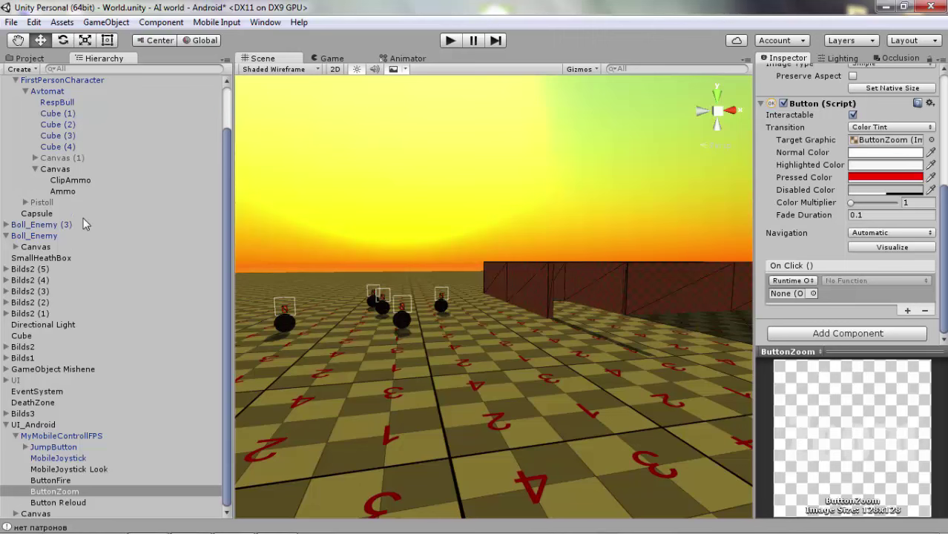
pyautogui.scroll(3, 112, 184)
pyautogui.moveTo(63, 150)
pyautogui.mouseDown()
pyautogui.moveTo(672, 280)
pyautogui.moveTo(792, 293)
pyautogui.mouseUp()
pyautogui.click(890, 282)
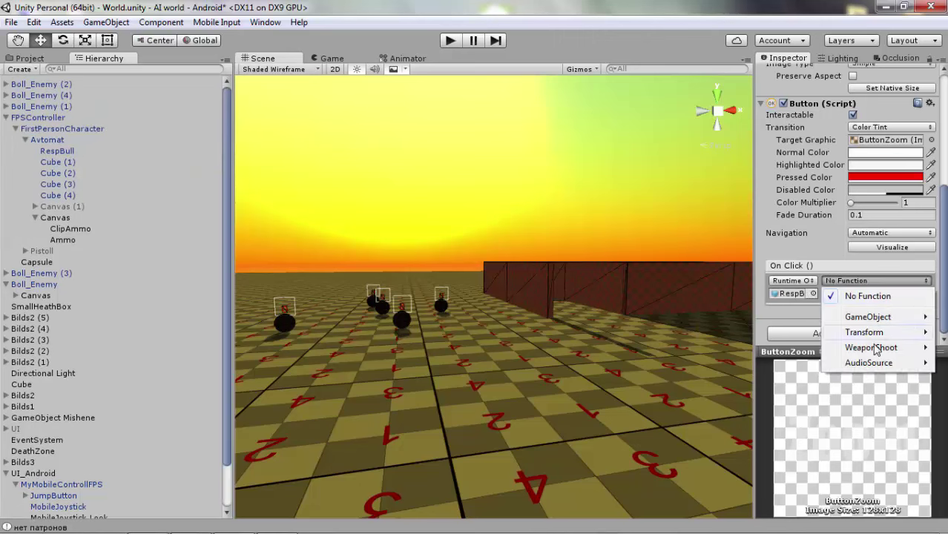
pyautogui.moveTo(874, 347)
pyautogui.click(51, 152)
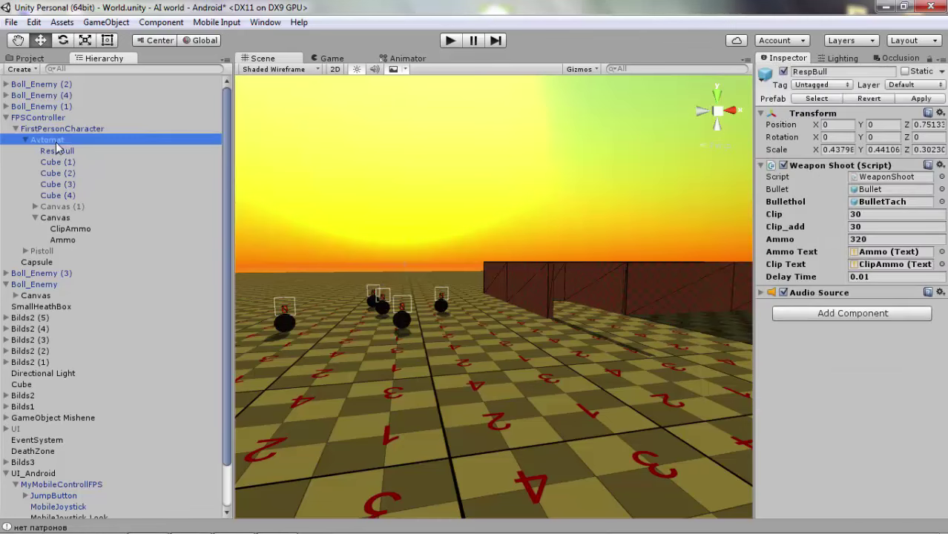
# Make the Avtomat gun the ButtonZoom click target and browse its AimWeapons functions
pyautogui.click(47, 139)
pyautogui.scroll(-1, 726, 345)
pyautogui.press('f')
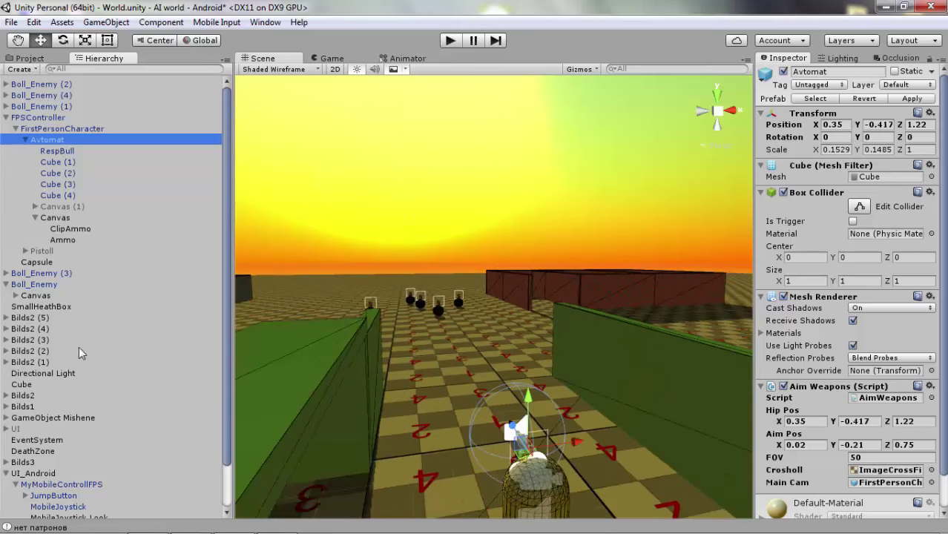
pyautogui.scroll(-3, 109, 502)
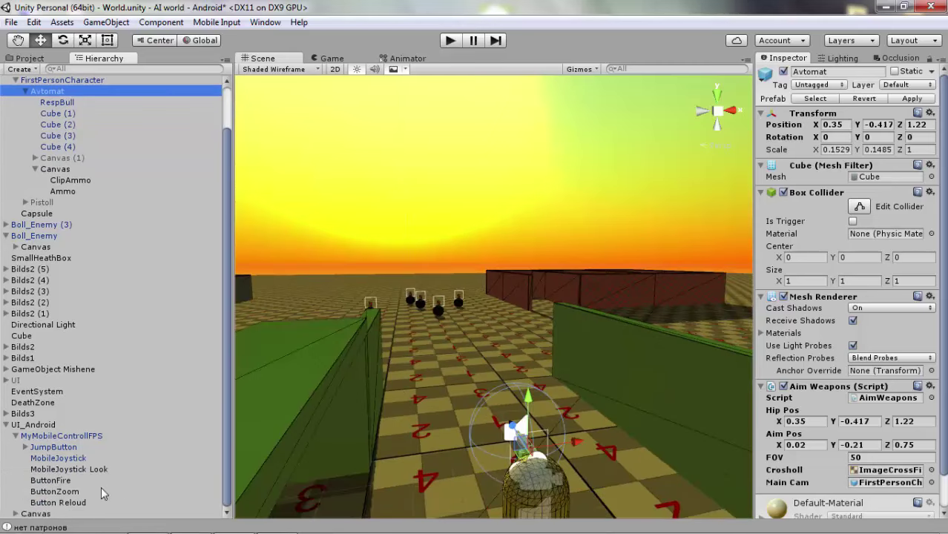
pyautogui.click(62, 493)
pyautogui.scroll(-5, 841, 291)
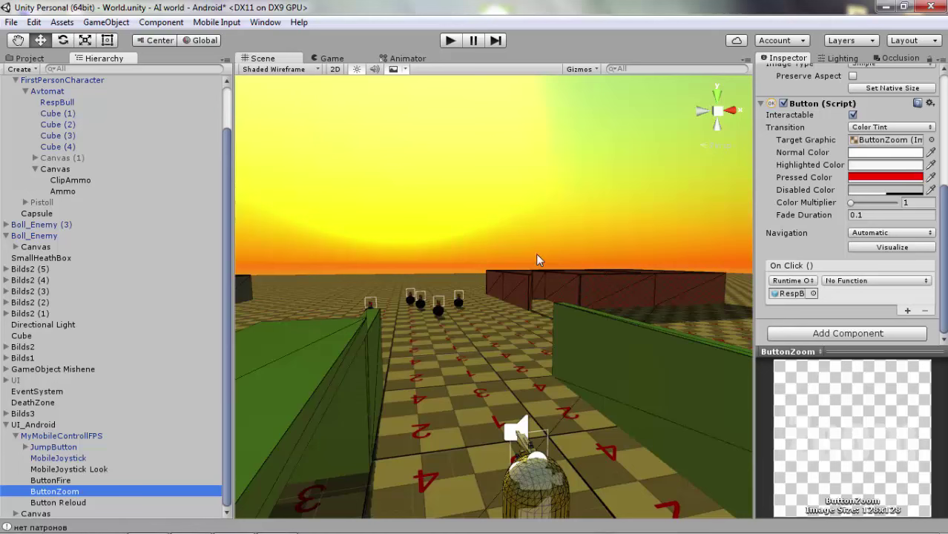
pyautogui.moveTo(46, 91); pyautogui.dragTo(801, 295)
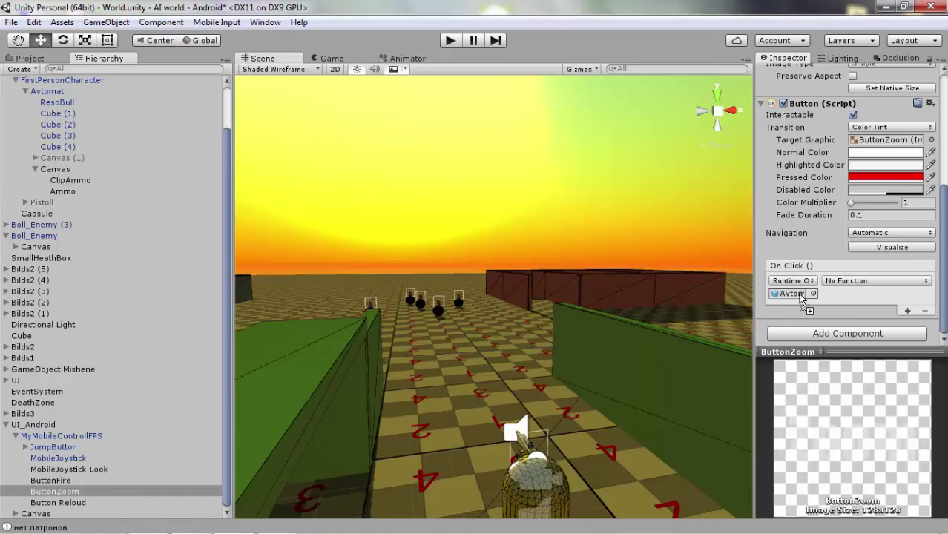
pyautogui.click(890, 282)
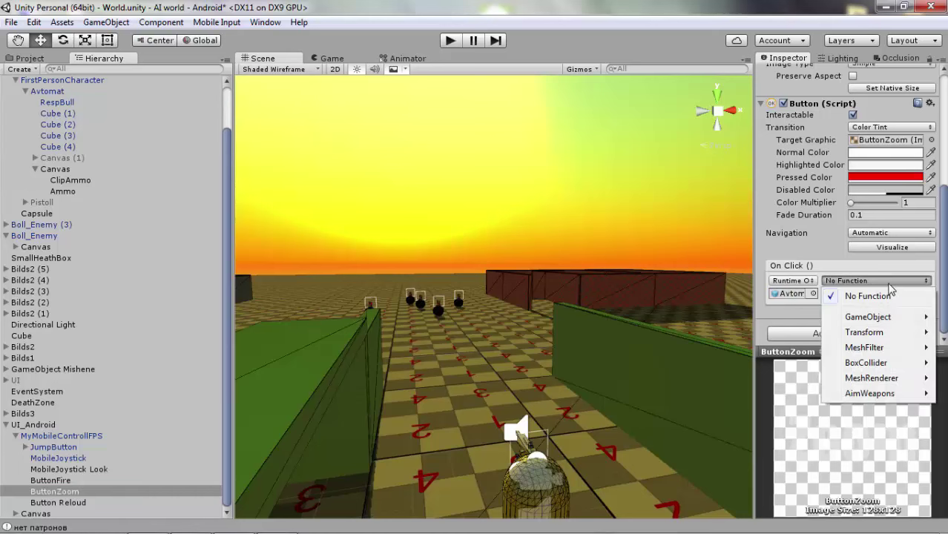
pyautogui.moveTo(869, 394)
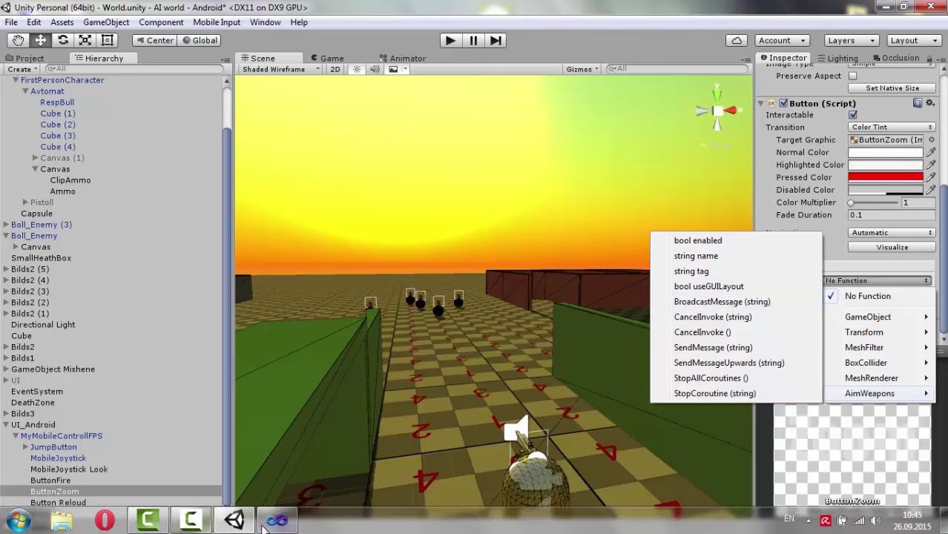
# In Visual Studio, close the old AimWeapon.js script and view the list of open files
pyautogui.click(276, 527)
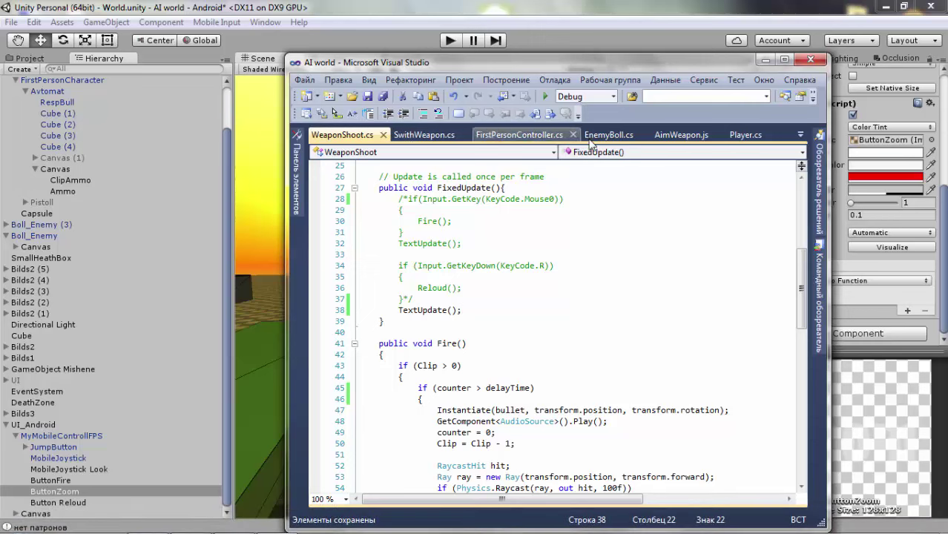
pyautogui.click(664, 138)
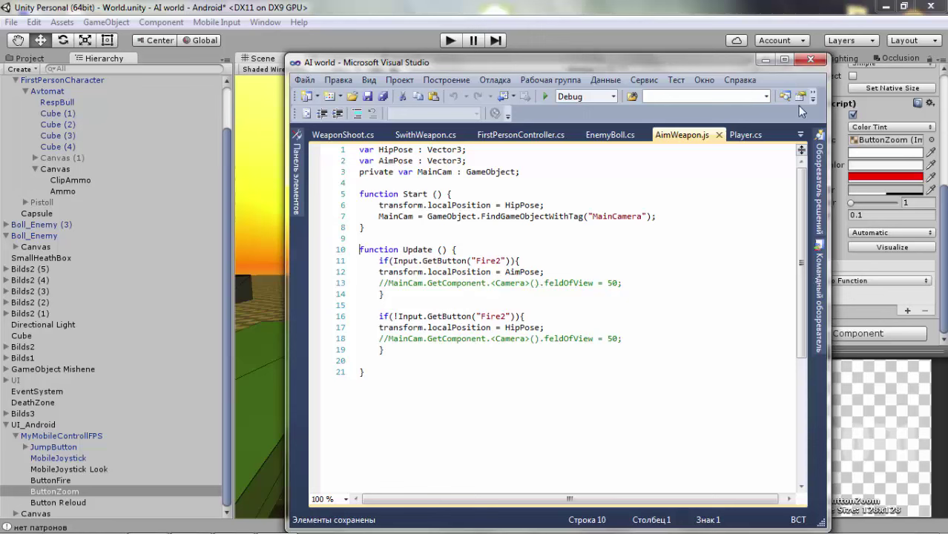
pyautogui.click(720, 135)
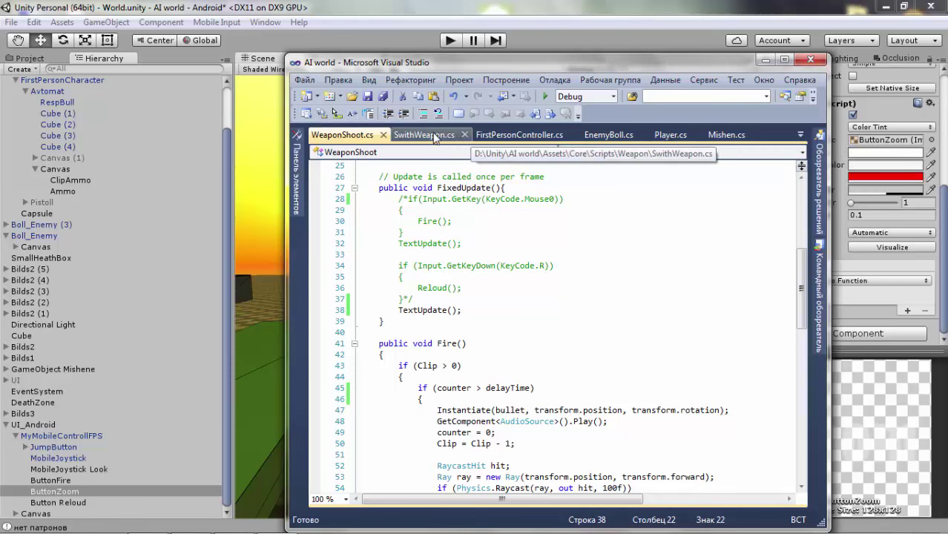
pyautogui.click(801, 136)
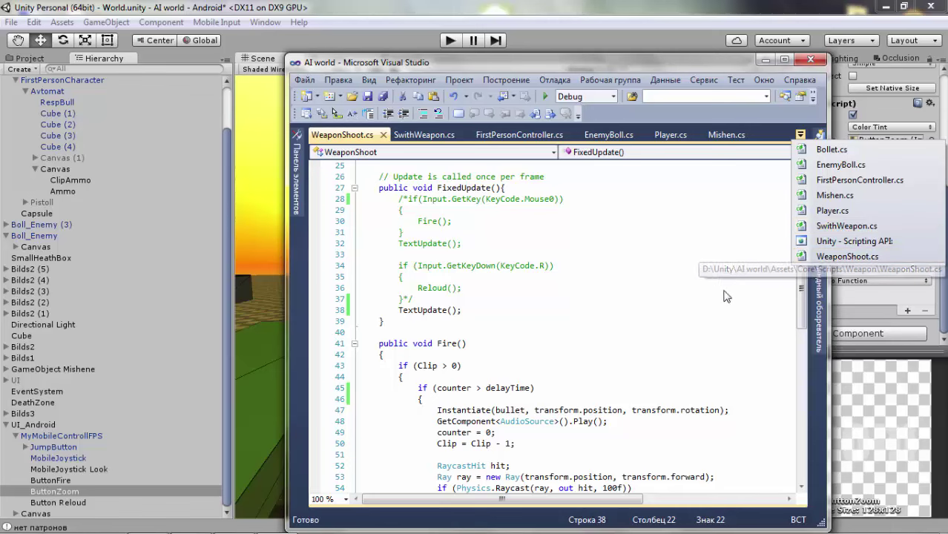
# Open Core/Scripts/Weapon/AimWeapons.cs from Unity's Project panel in Visual Studio, reloading it
pyautogui.click(30, 58)
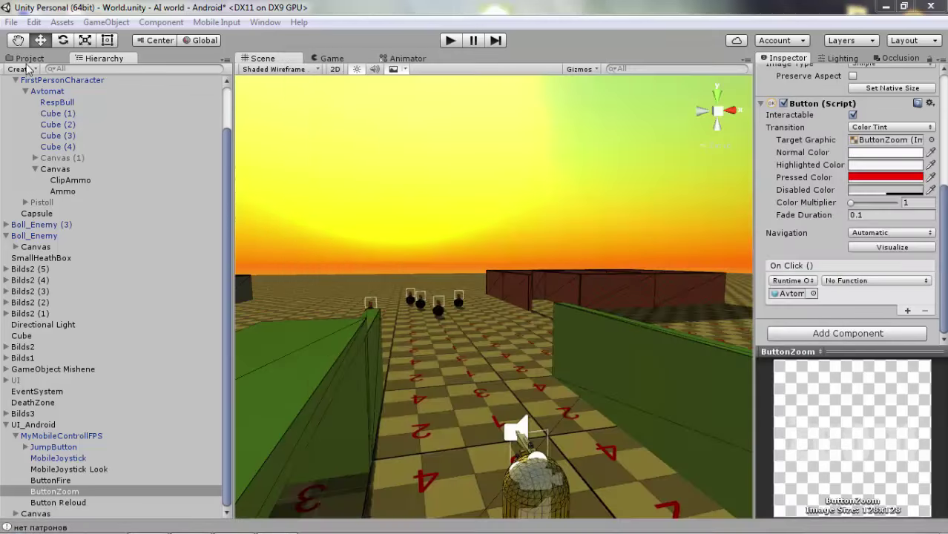
pyautogui.click(7, 85)
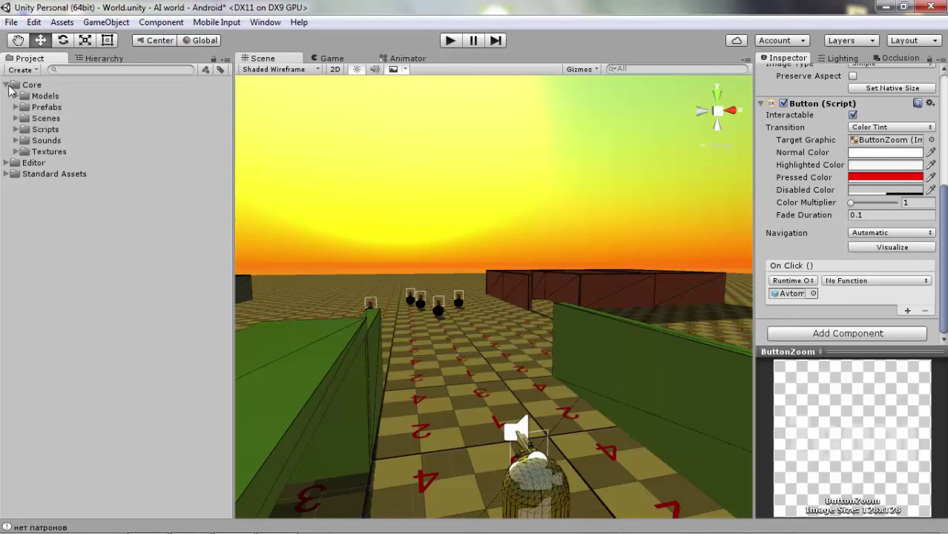
pyautogui.click(16, 130)
pyautogui.click(26, 152)
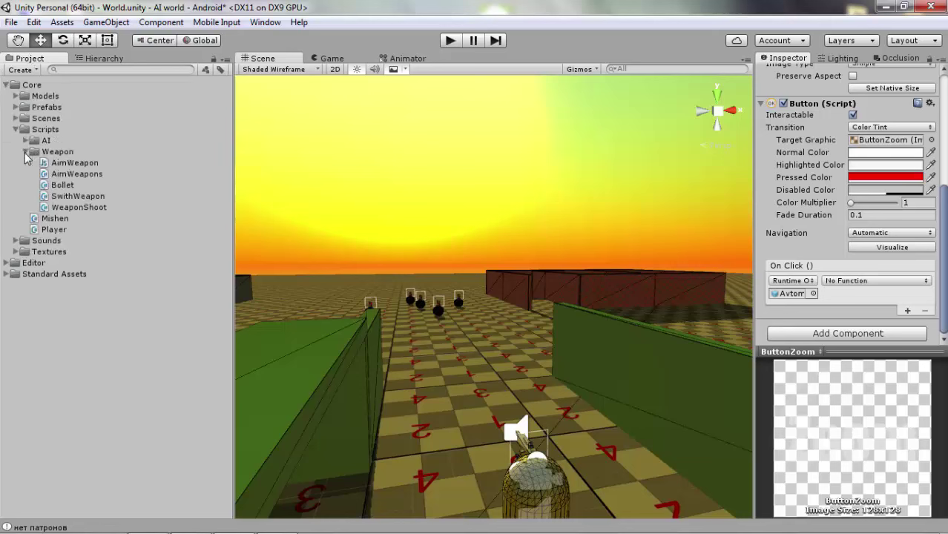
pyautogui.click(78, 173)
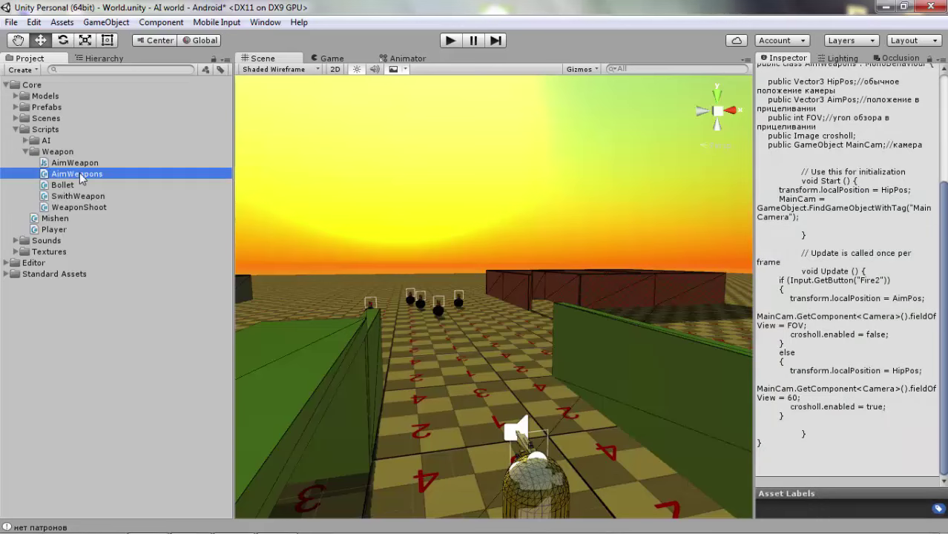
pyautogui.doubleClick(113, 175)
pyautogui.click(625, 335)
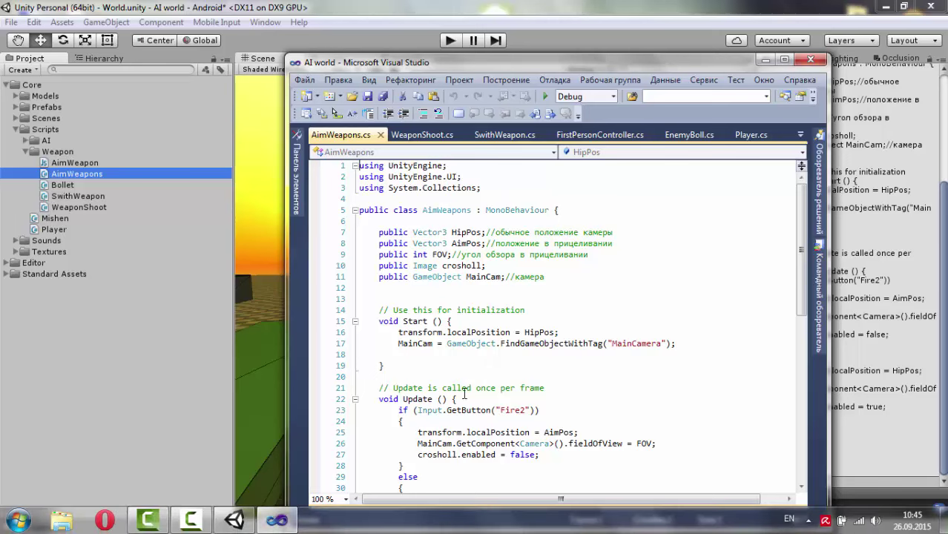
# Declare AimWeapons' Update method as public void Update() and save the script
pyautogui.scroll(-2, 469, 402)
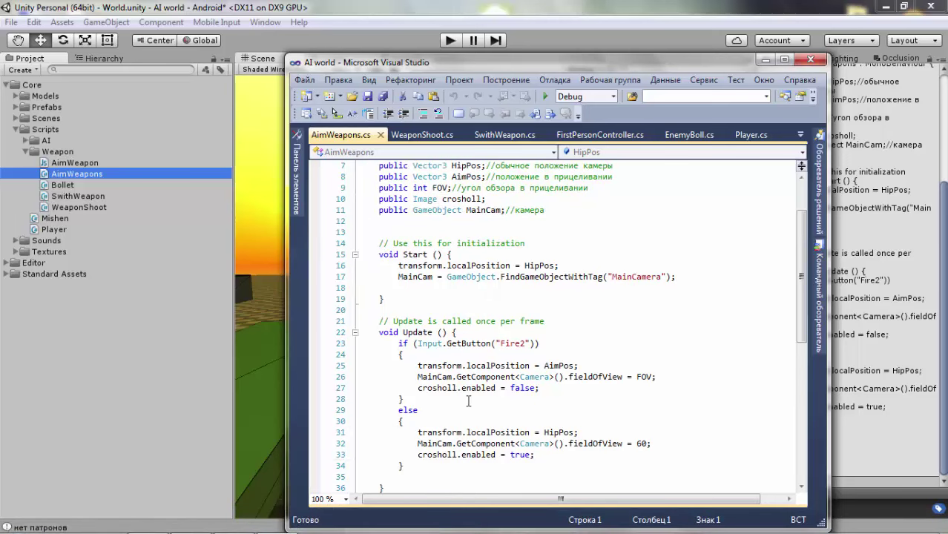
pyautogui.scroll(-2, 469, 401)
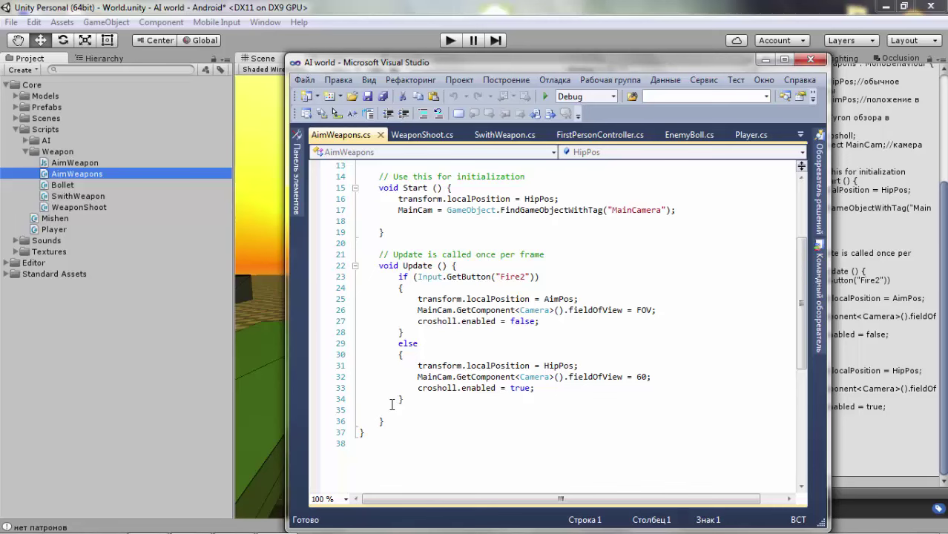
pyautogui.scroll(-1, 392, 404)
pyautogui.click(409, 369)
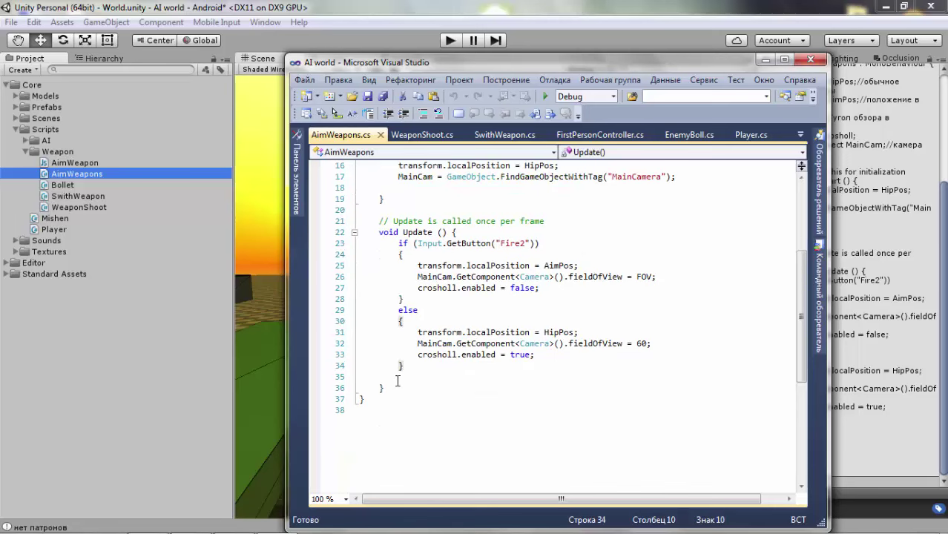
pyautogui.moveTo(411, 369)
pyautogui.mouseDown()
pyautogui.moveTo(403, 257)
pyautogui.moveTo(404, 286)
pyautogui.mouseUp()
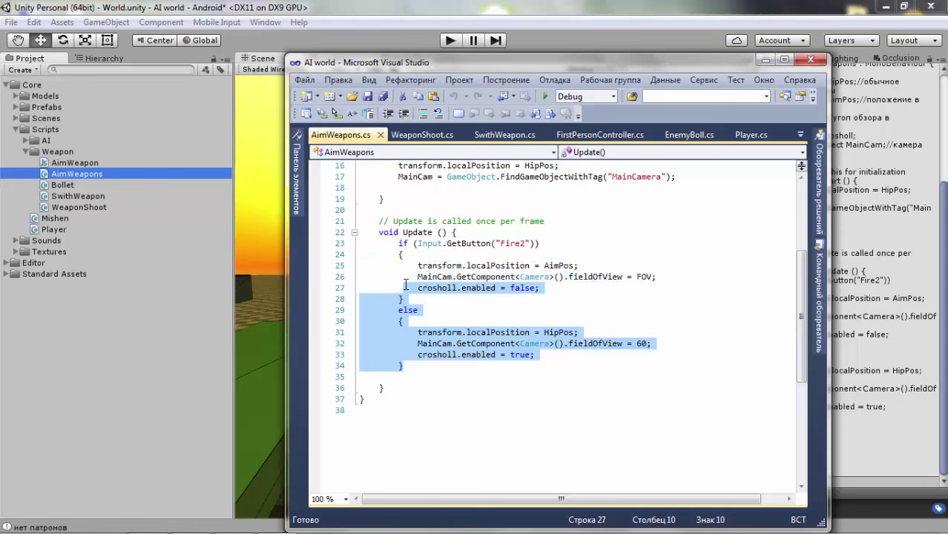
pyautogui.click(427, 395)
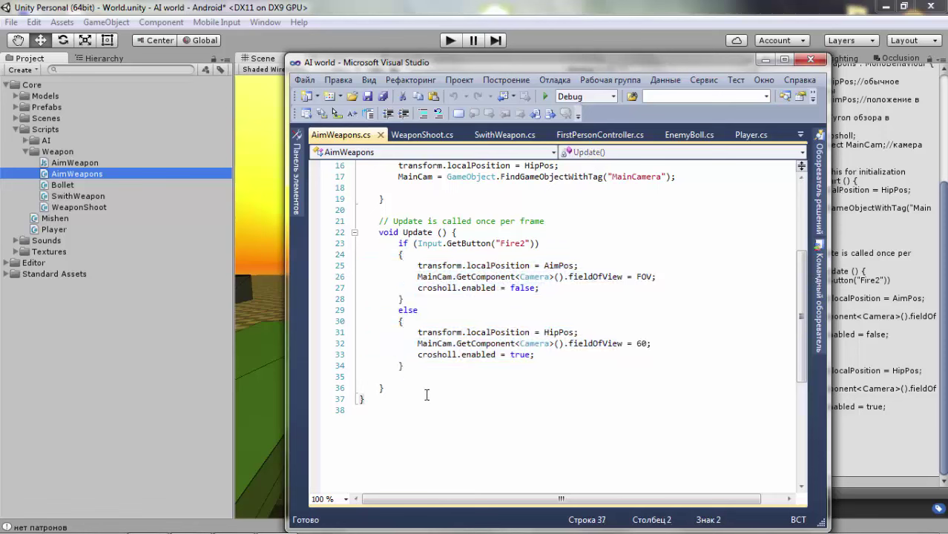
pyautogui.click(378, 232)
pyautogui.write('pub')
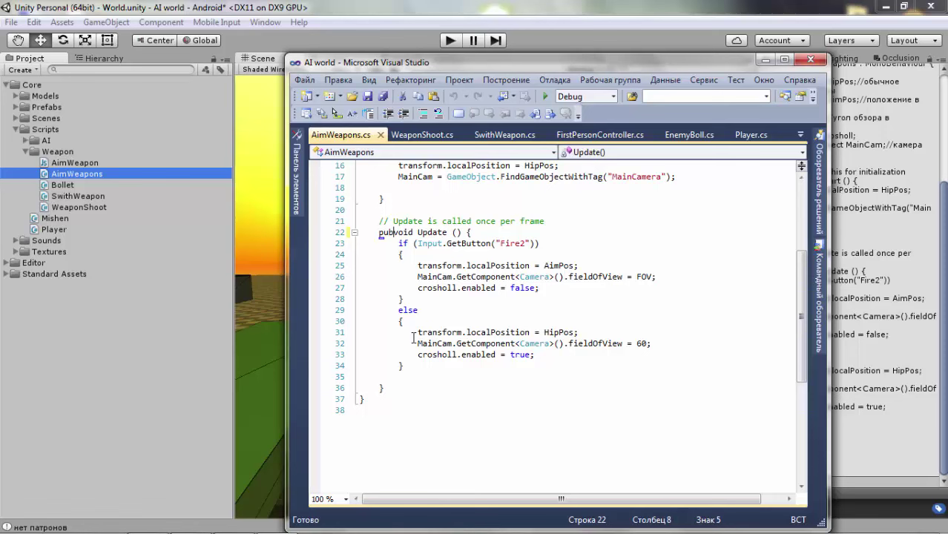
pyautogui.write('lic')
pyautogui.hotkey('ctrl', 's')
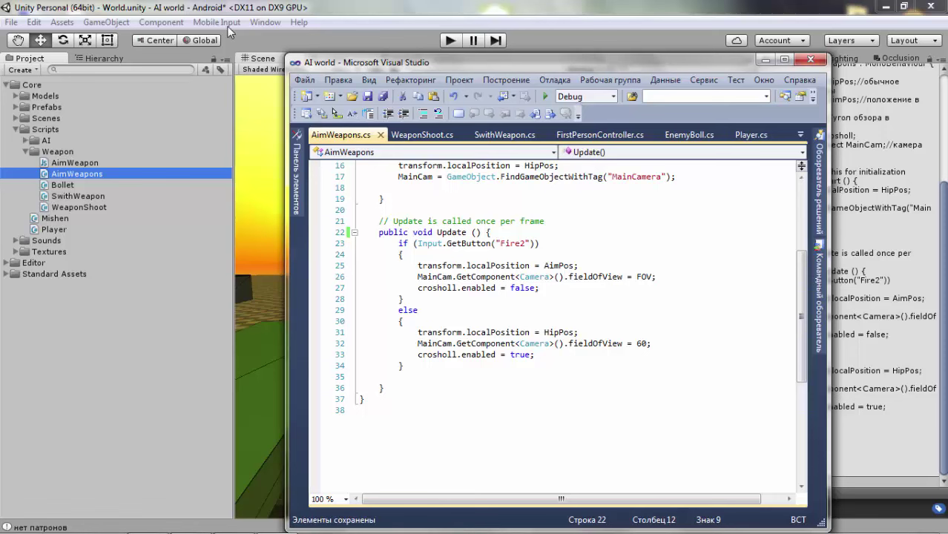
# Minimize Visual Studio and show Unity's scene Hierarchy
pyautogui.click(359, 21)
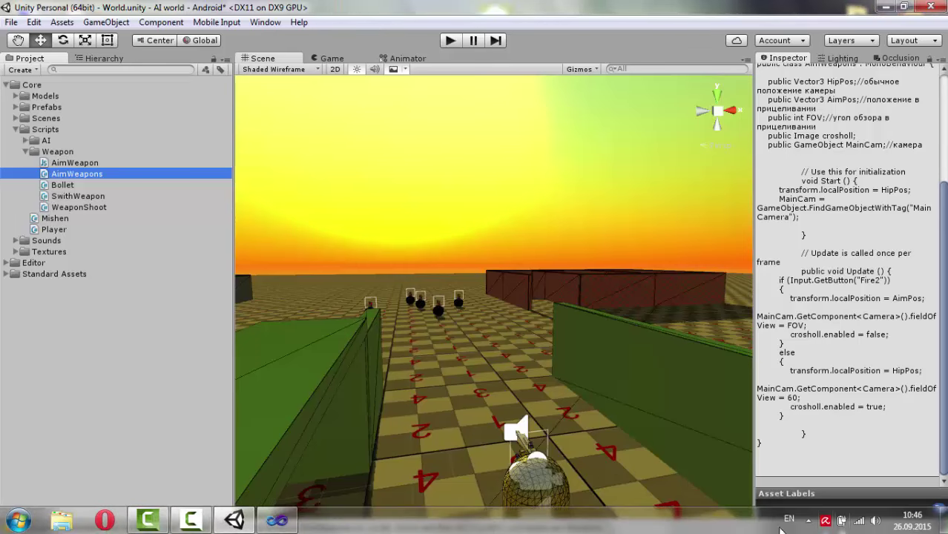
pyautogui.click(277, 521)
pyautogui.click(281, 522)
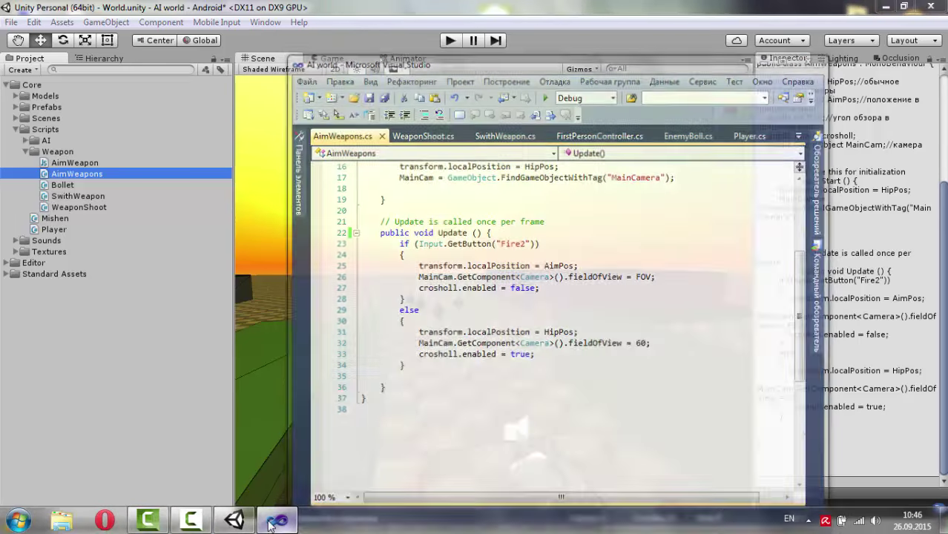
pyautogui.click(110, 58)
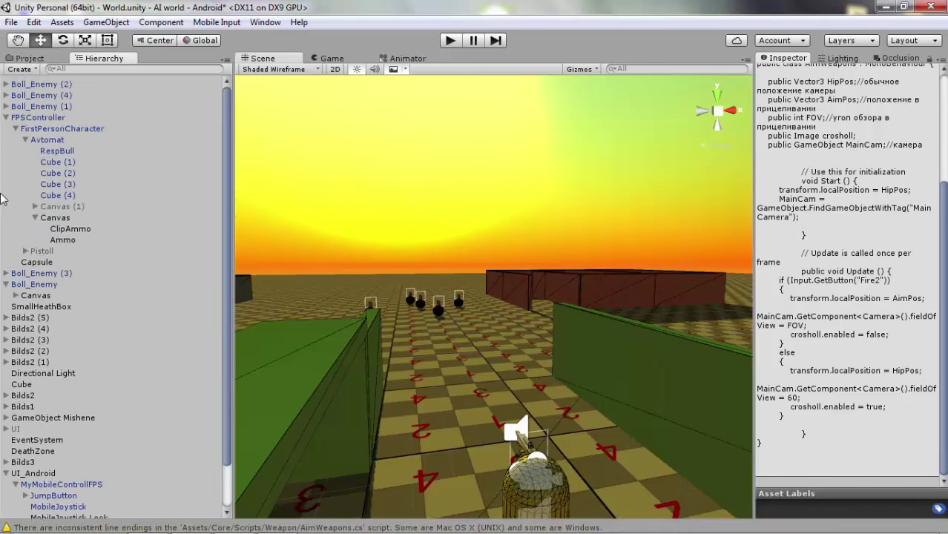
# Set ButtonZoom's On Click to call AimWeapons.Update() and save the scene
pyautogui.click(60, 492)
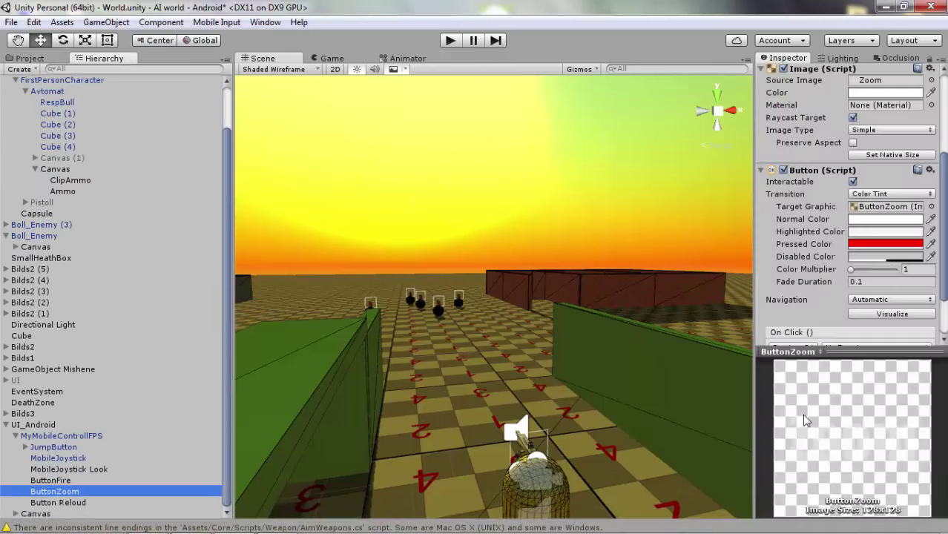
pyautogui.scroll(-3, 902, 274)
pyautogui.click(886, 281)
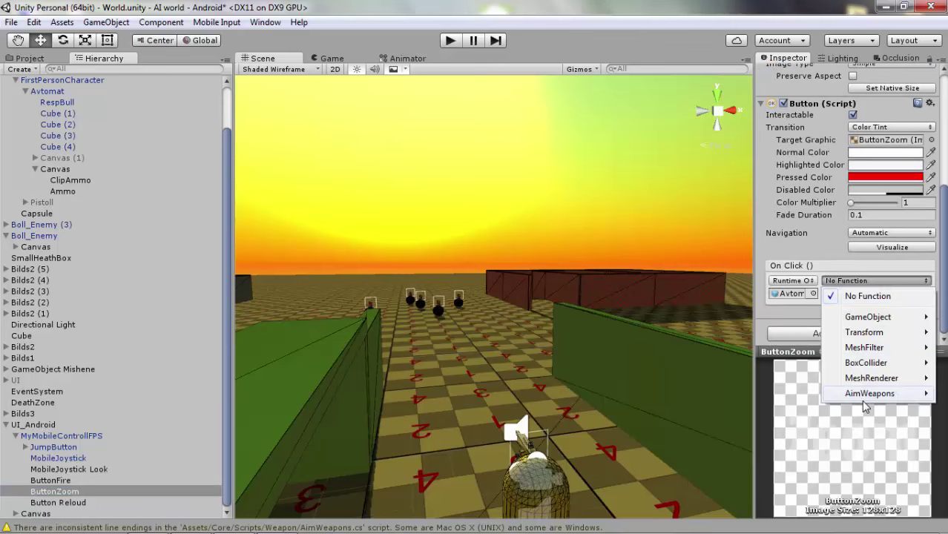
pyautogui.moveTo(838, 400)
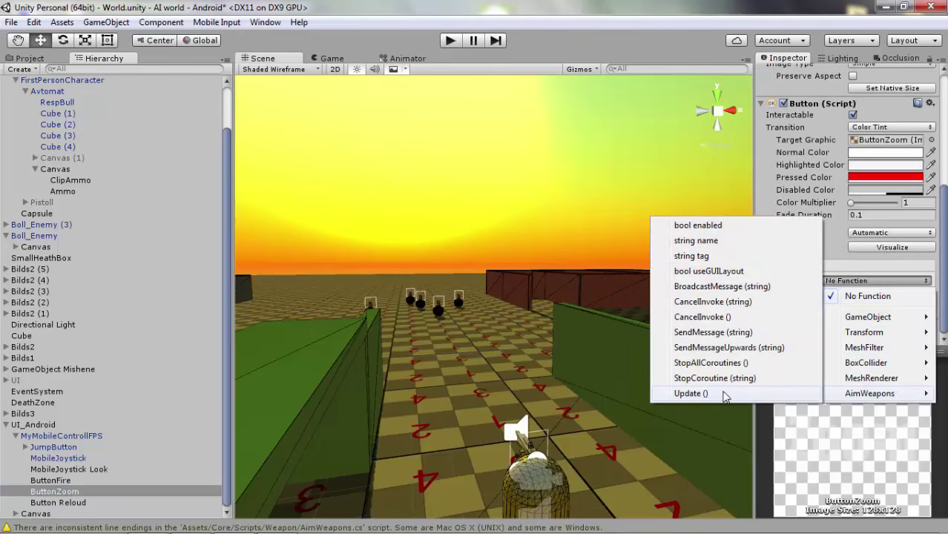
pyautogui.click(768, 397)
pyautogui.hotkey('ctrl', 's')
# Try the Zoom button in play mode, then bring AimWeapons.cs back in Visual Studio
pyautogui.click(450, 40)
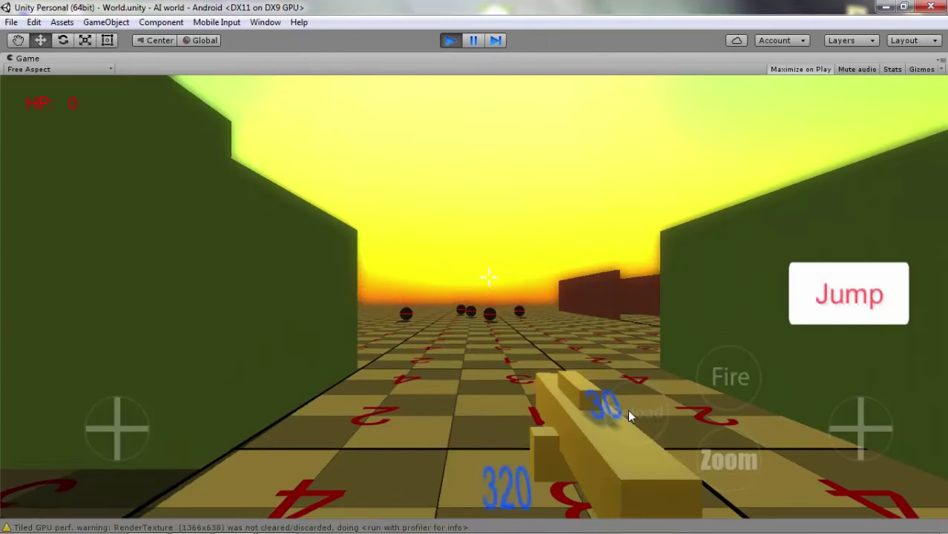
pyautogui.click(735, 465)
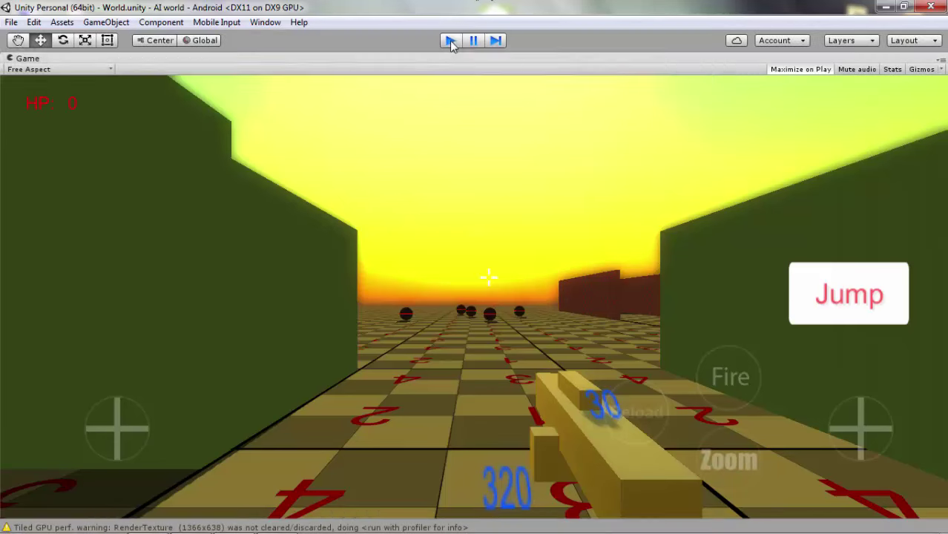
pyautogui.click(450, 40)
pyautogui.click(393, 377)
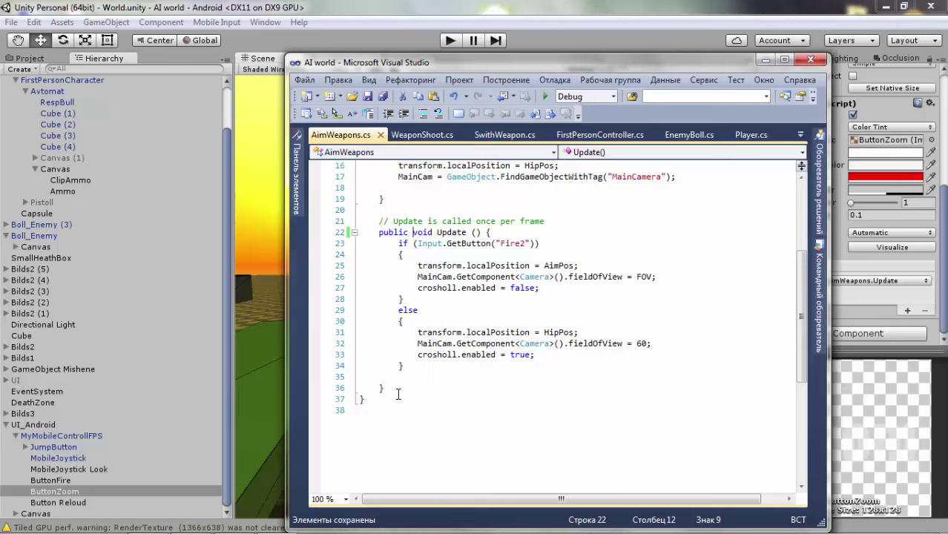
# Add an empty public void Zoom() method before the class's closing brace
pyautogui.click(416, 365)
pyautogui.rightClick(406, 372)
pyautogui.click(404, 364)
pyautogui.click(420, 381)
pyautogui.press('Return')
pyautogui.press('BackSpace')
pyautogui.press('BackSpace')
pyautogui.press('Down')
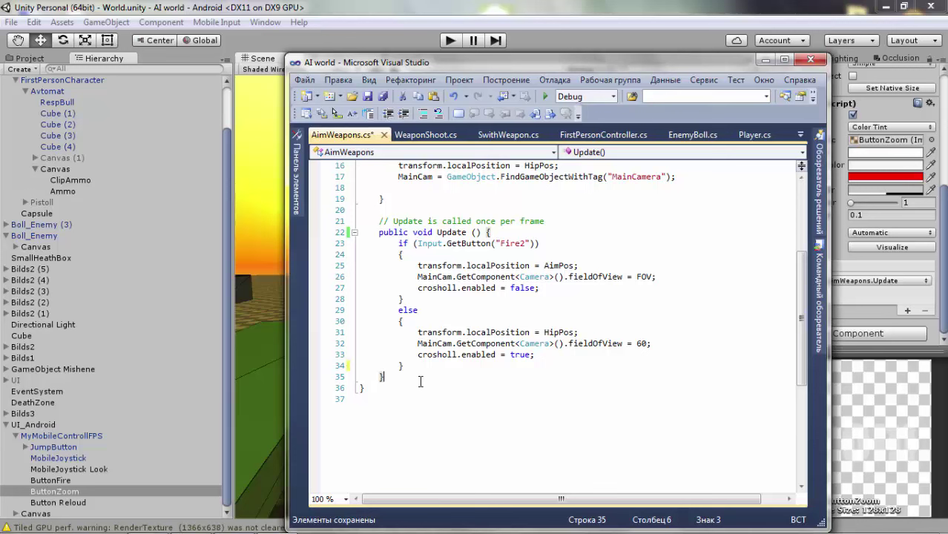
pyautogui.press('Return')
pyautogui.press('Return')
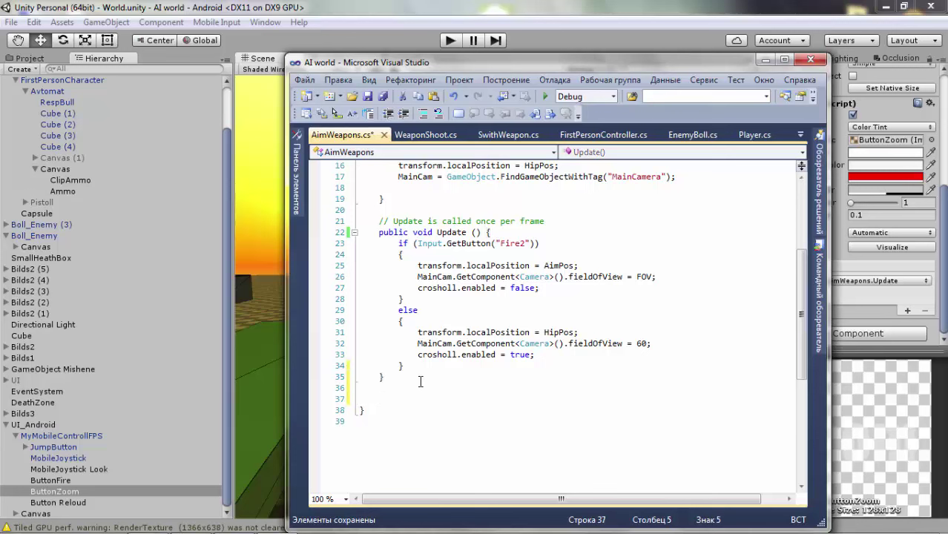
pyautogui.write('public ')
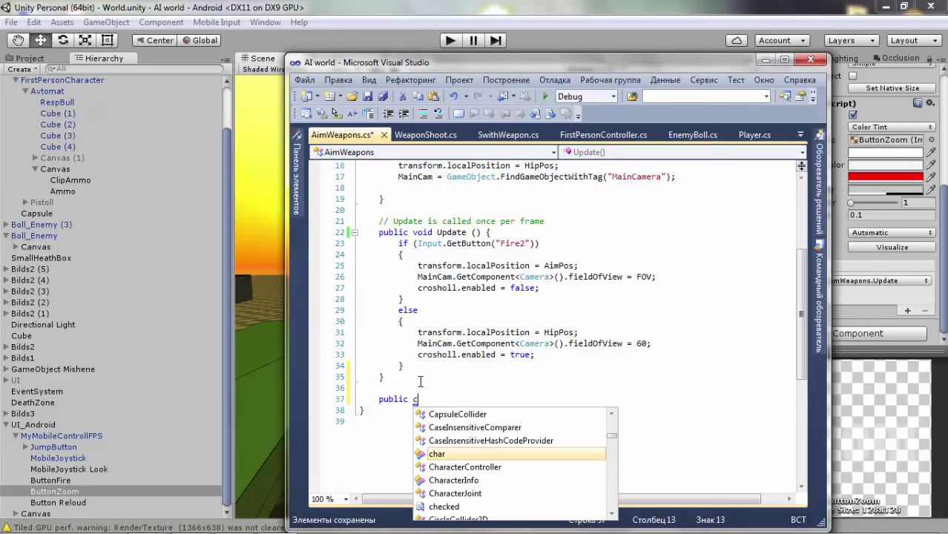
pyautogui.write('void Zoom(')
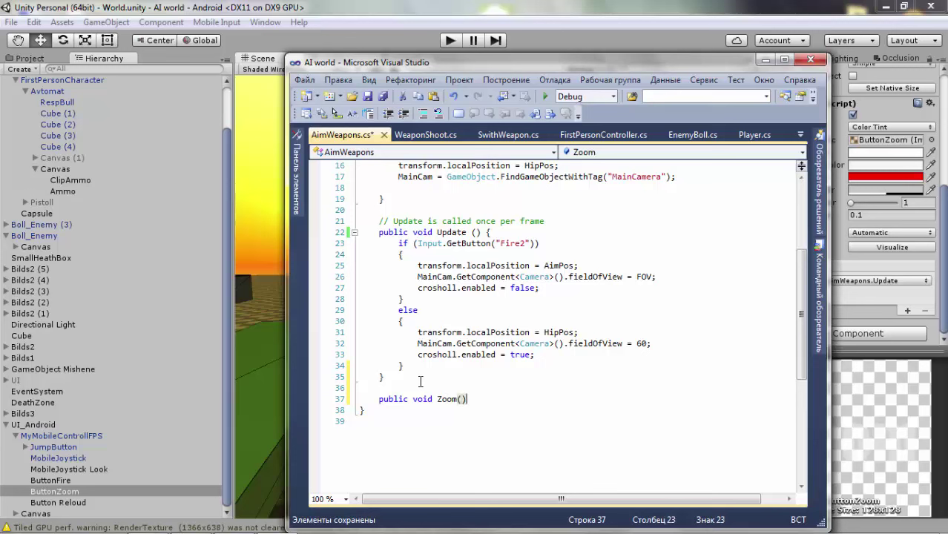
pyautogui.press('Return')
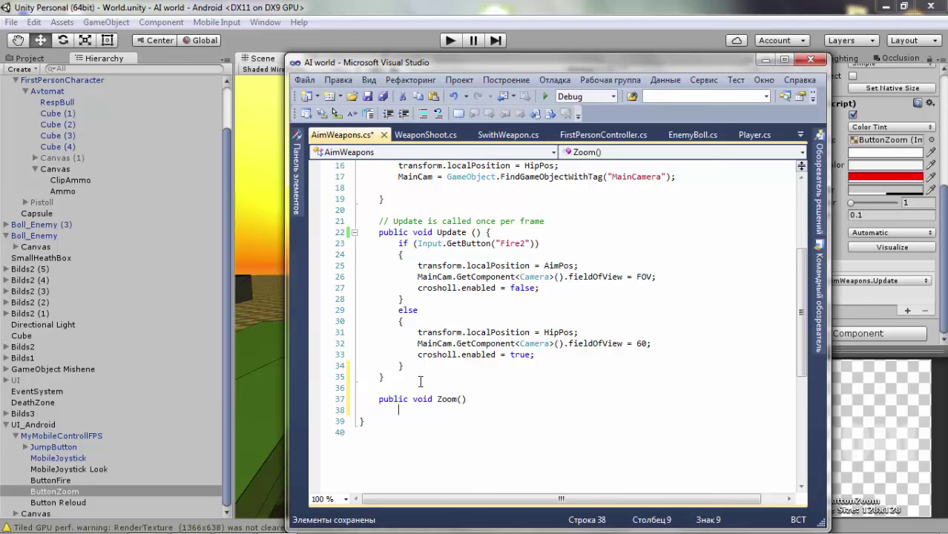
pyautogui.press('Return')
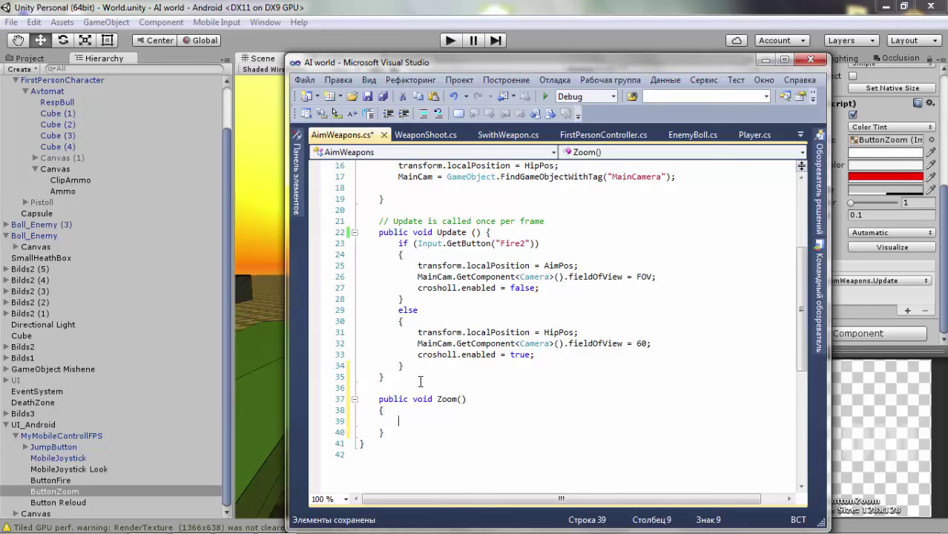
# Copy the three aiming lines from Update into Zoom() and save the script
pyautogui.moveTo(541, 288); pyautogui.dragTo(350, 269)
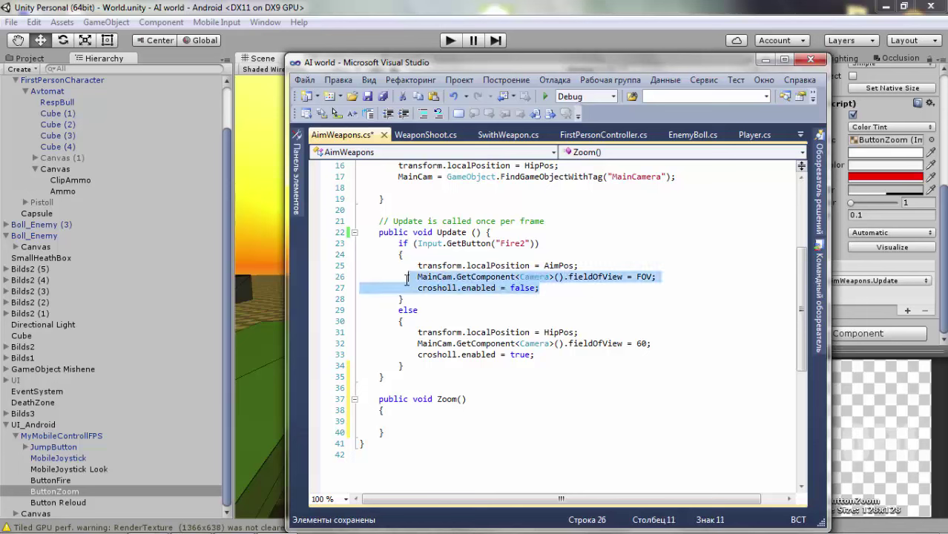
pyautogui.click(398, 422)
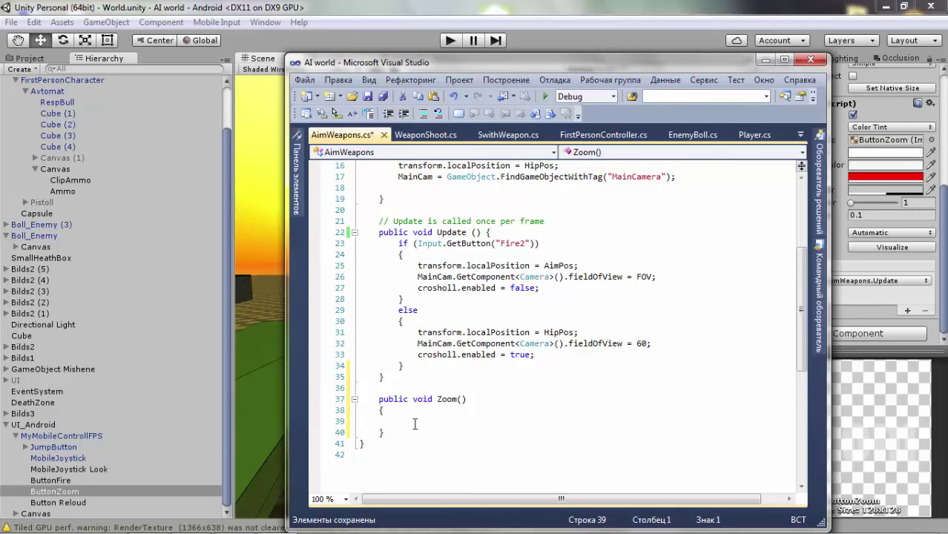
pyautogui.write('transform.localPosition = AimPos;         MainCam.GetComponent<Camera>().fieldOfView = FOV;         crosholl.enabled = false;')
pyautogui.hotkey('ctrl', 's')
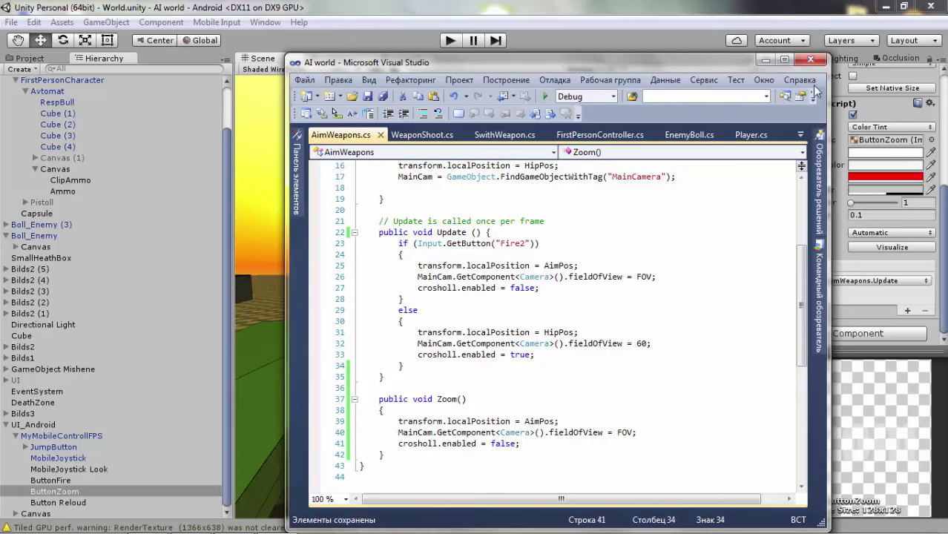
pyautogui.click(772, 59)
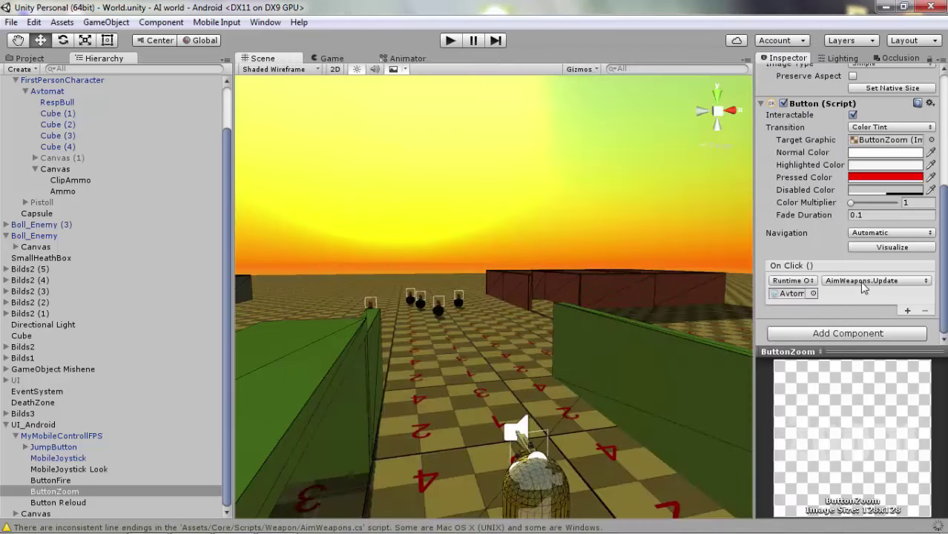
# Collapse Bilds1 and inspect the Avtomat and RespBull objects' settings
pyautogui.click(862, 283)
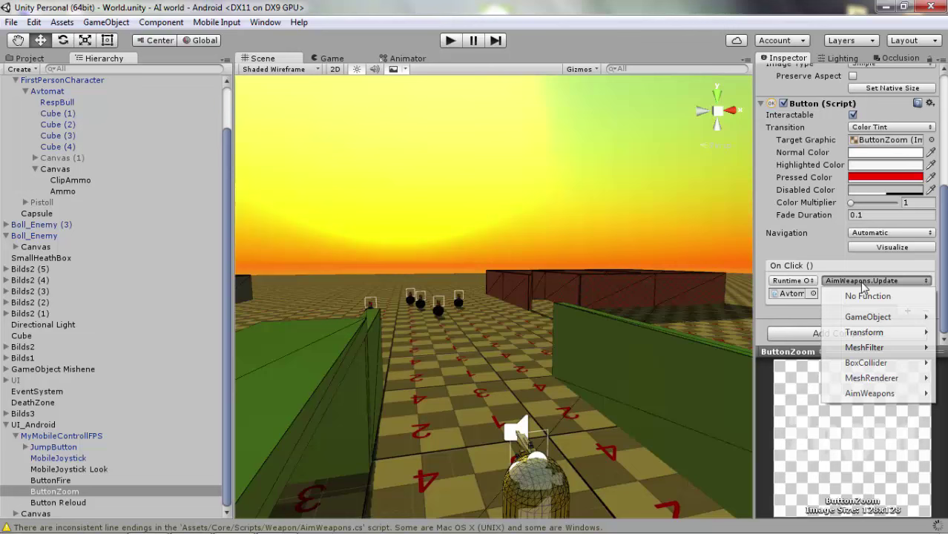
pyautogui.click(594, 342)
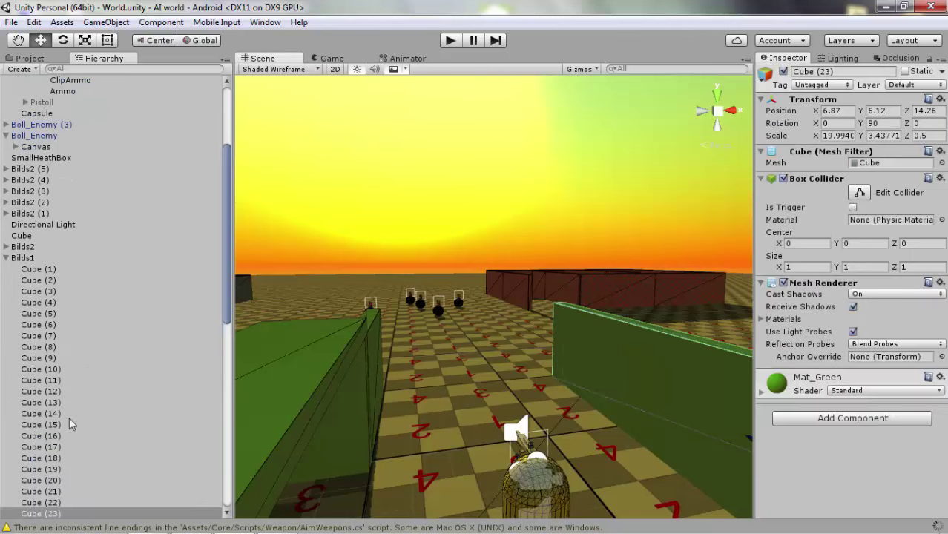
pyautogui.scroll(-5, 69, 424)
pyautogui.scroll(5, 122, 401)
pyautogui.scroll(-4, 122, 401)
pyautogui.scroll(5, 9, 321)
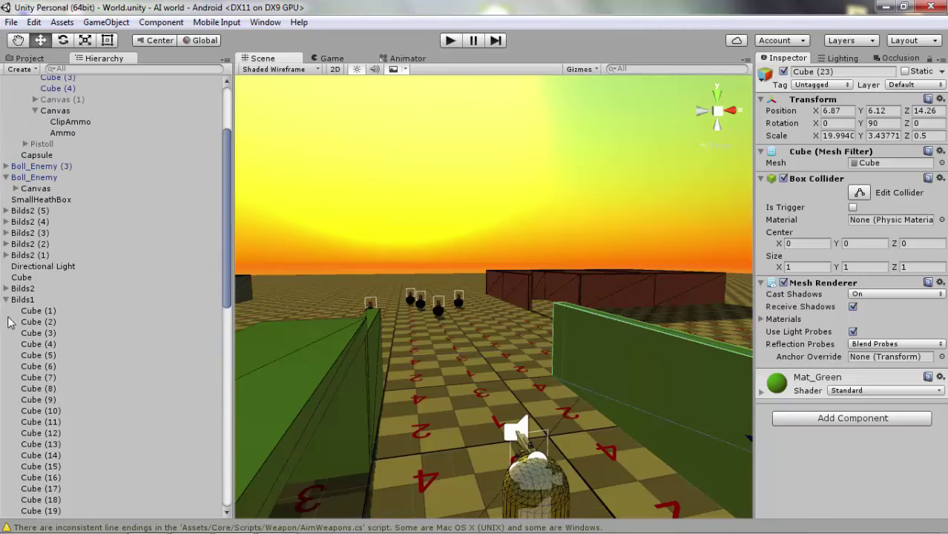
pyautogui.click(17, 300)
pyautogui.click(7, 299)
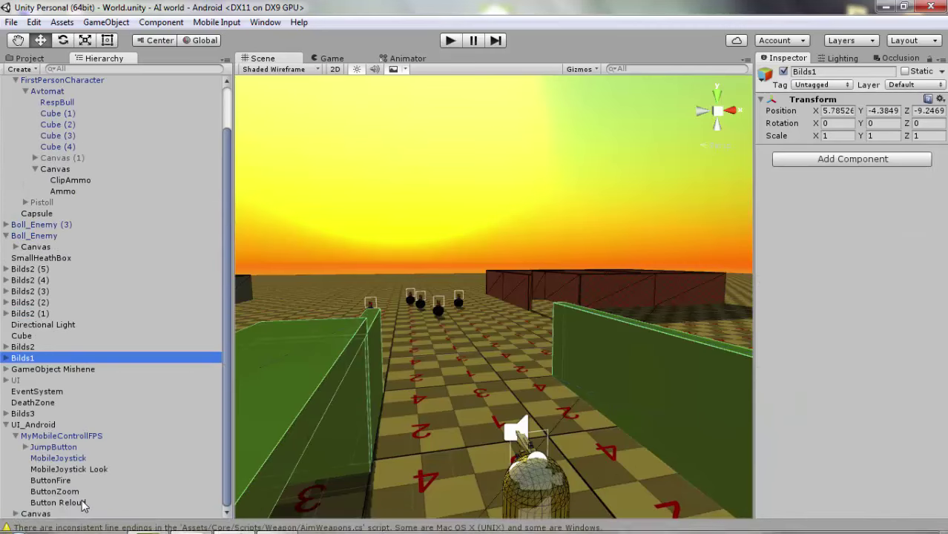
pyautogui.scroll(3, 88, 334)
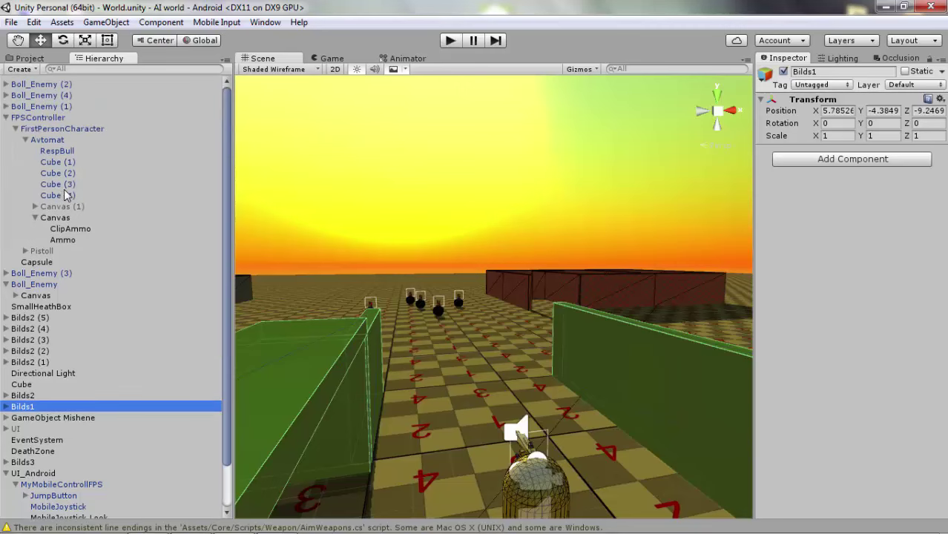
pyautogui.click(47, 139)
pyautogui.scroll(-2, 844, 343)
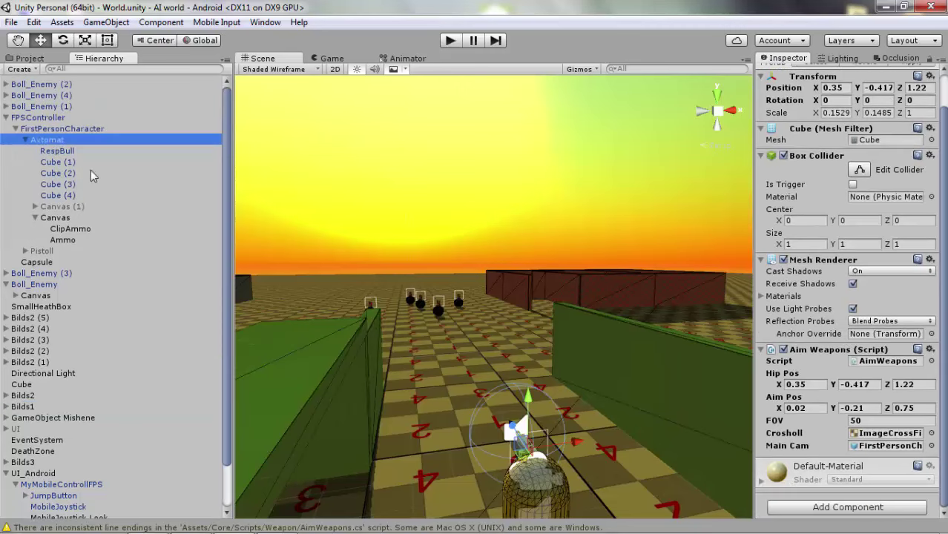
pyautogui.click(66, 151)
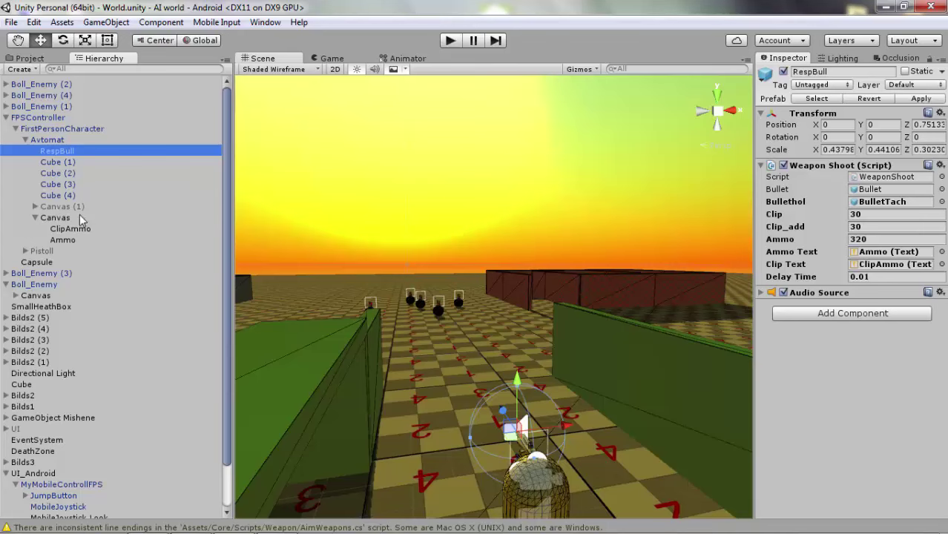
pyautogui.scroll(-3, 74, 297)
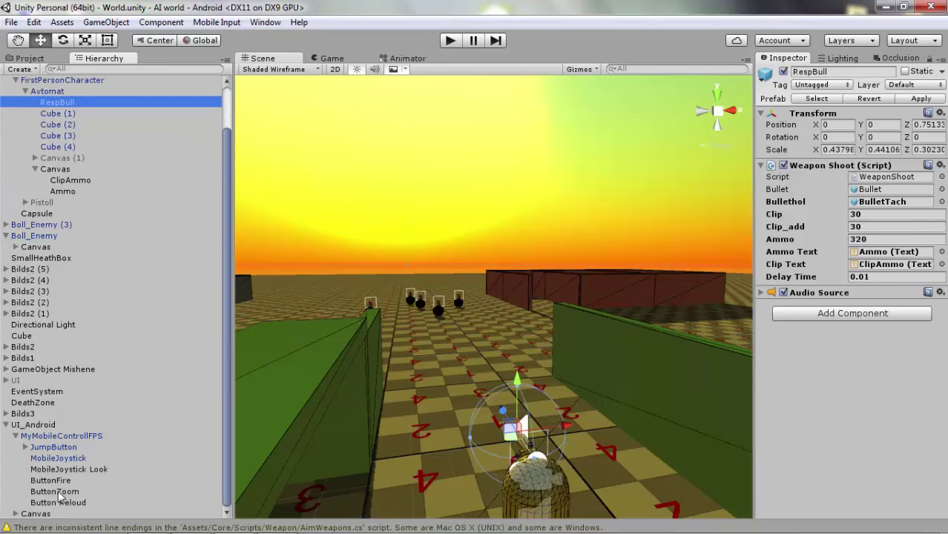
pyautogui.click(51, 92)
pyautogui.scroll(-2, 914, 451)
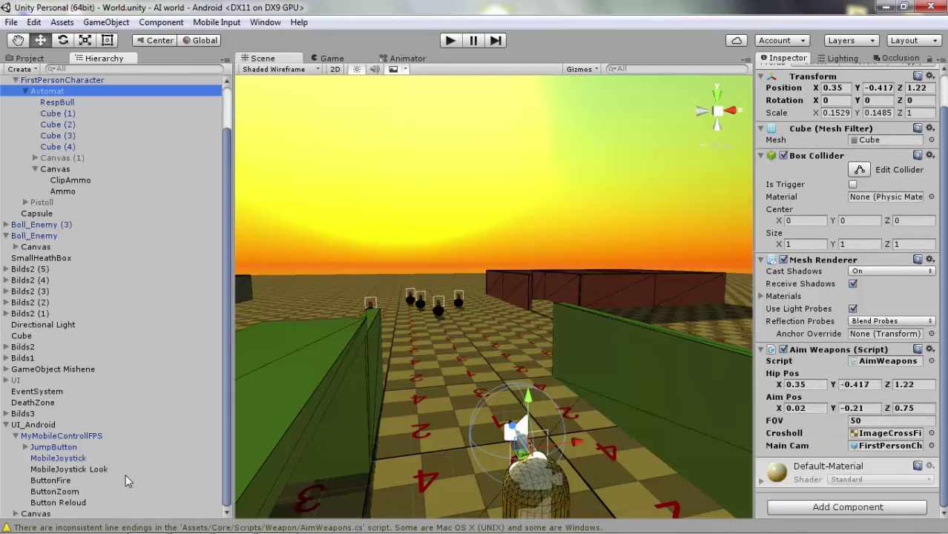
# Expand UI_Android > Canvas and drag Crosholl into Avtomat's Aim Weapons Crosholl field
pyautogui.click(32, 514)
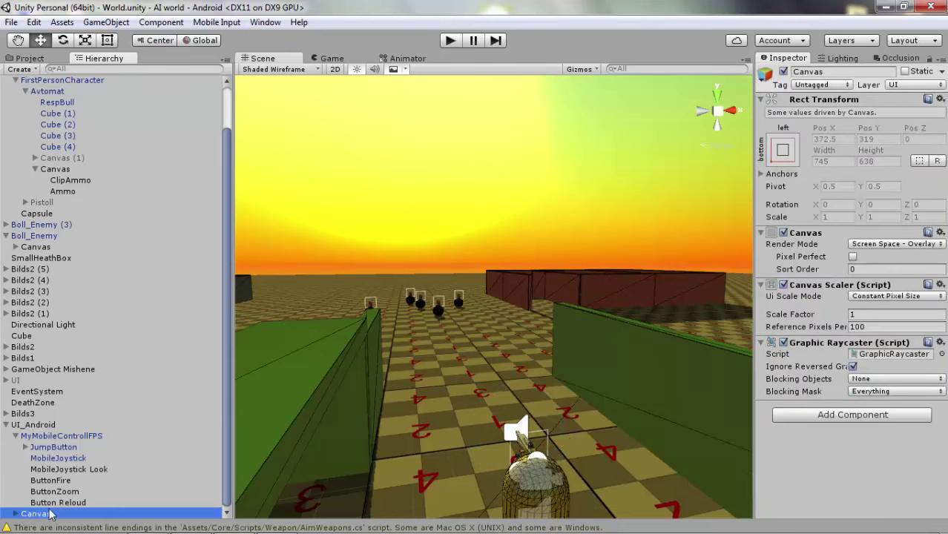
pyautogui.click(41, 514)
pyautogui.click(15, 514)
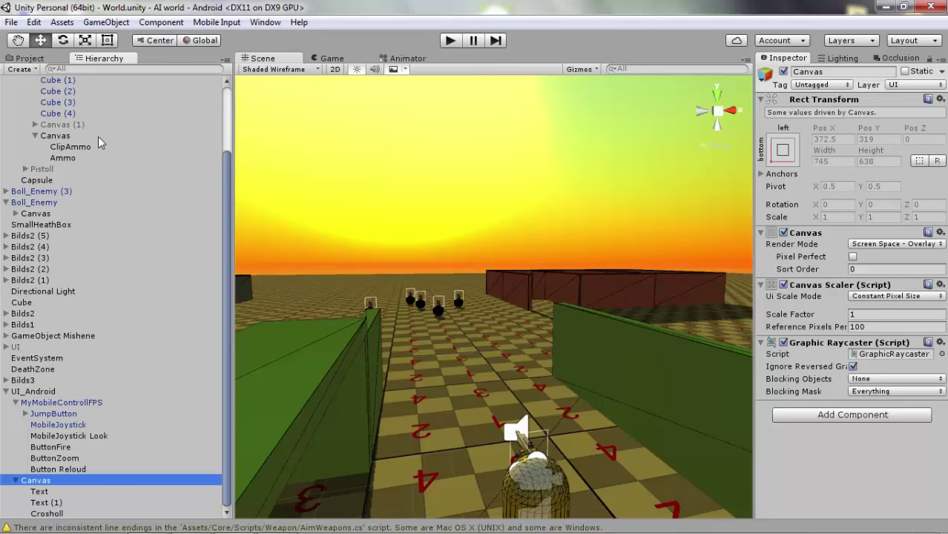
pyautogui.scroll(3, 85, 154)
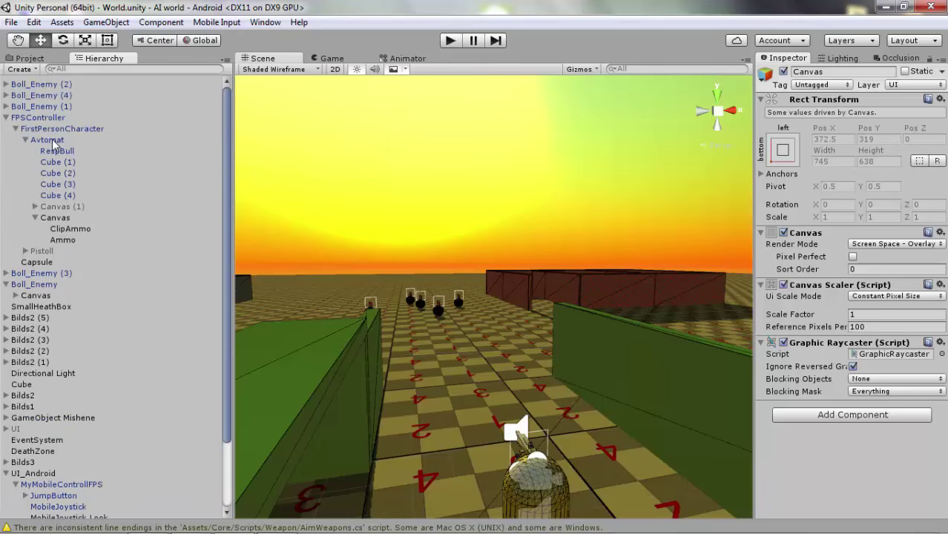
pyautogui.click(48, 140)
pyautogui.scroll(-3, 107, 420)
pyautogui.scroll(-1, 872, 405)
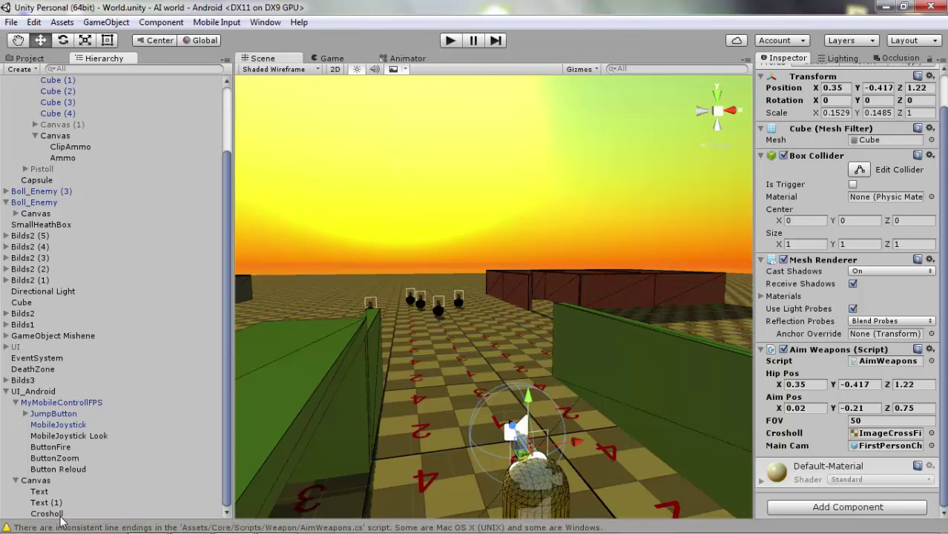
pyautogui.moveTo(349, 496); pyautogui.dragTo(883, 434)
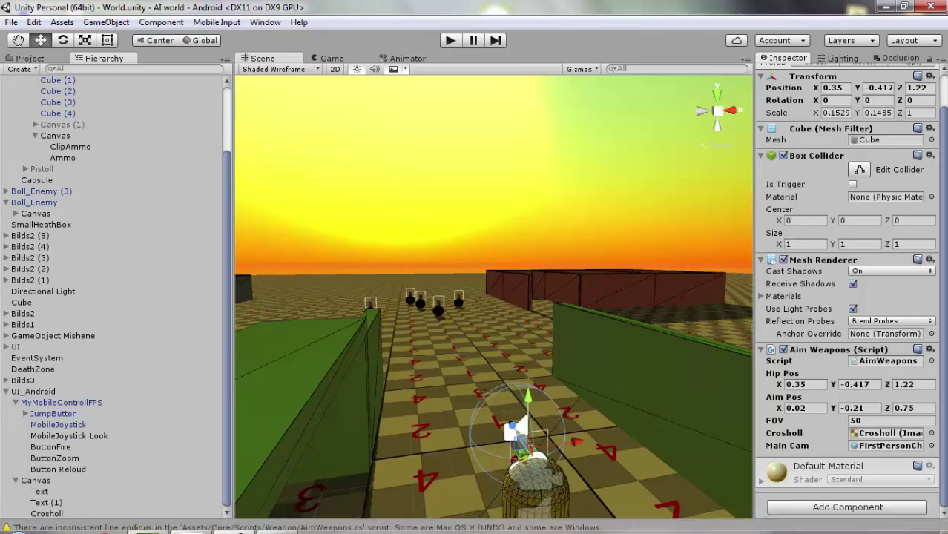
# Change ButtonZoom's On Click function to AimWeapons.Zoom()
pyautogui.click(56, 470)
pyautogui.click(56, 458)
pyautogui.scroll(-5, 910, 320)
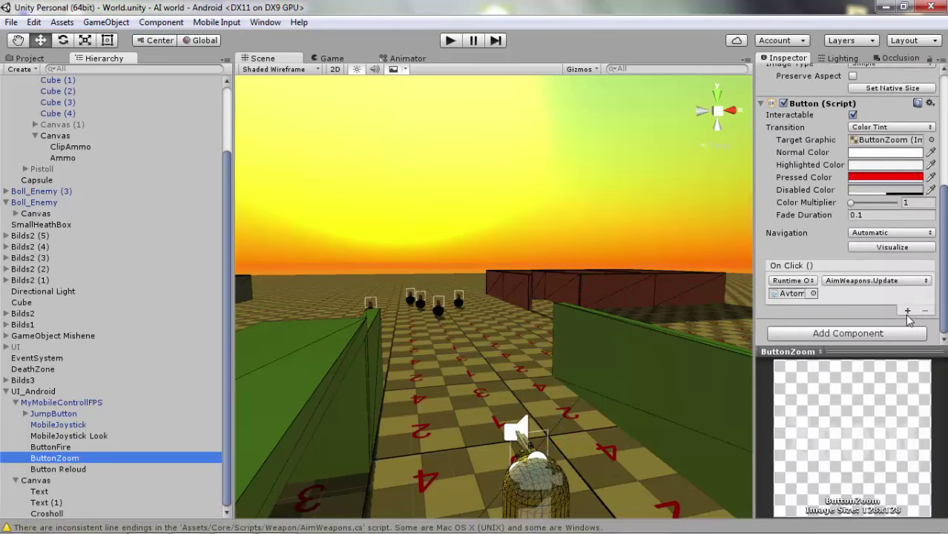
pyautogui.click(874, 281)
pyautogui.moveTo(859, 397)
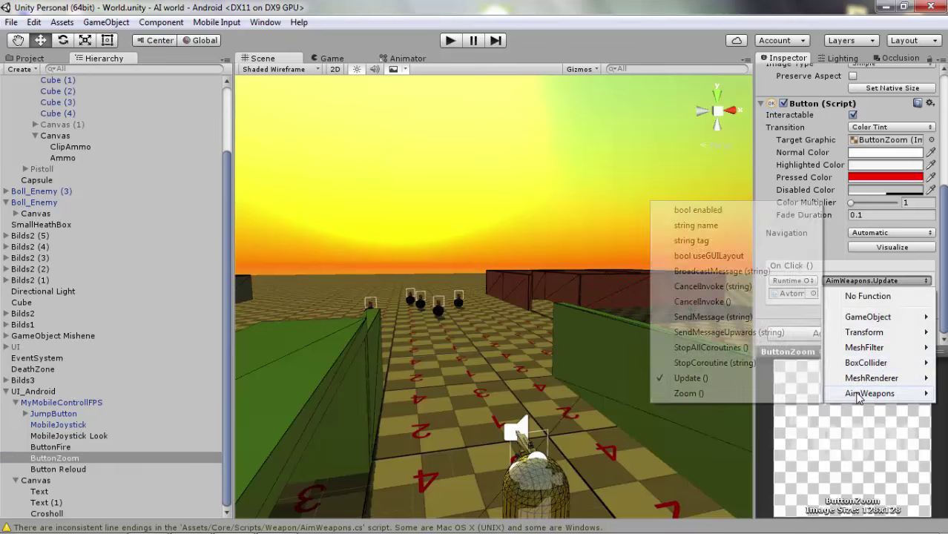
pyautogui.click(687, 394)
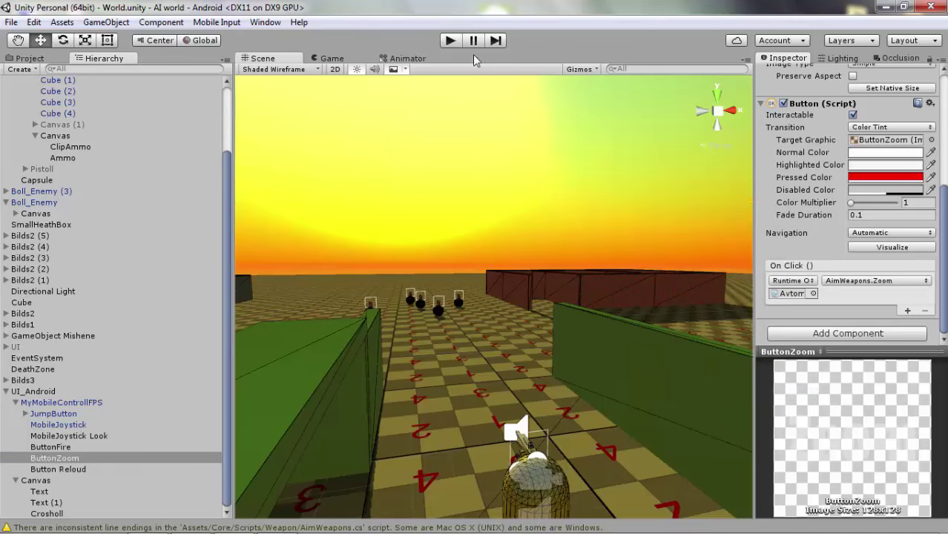
# Run the game, tap Zoom, and bring the code editor forward
pyautogui.click(451, 41)
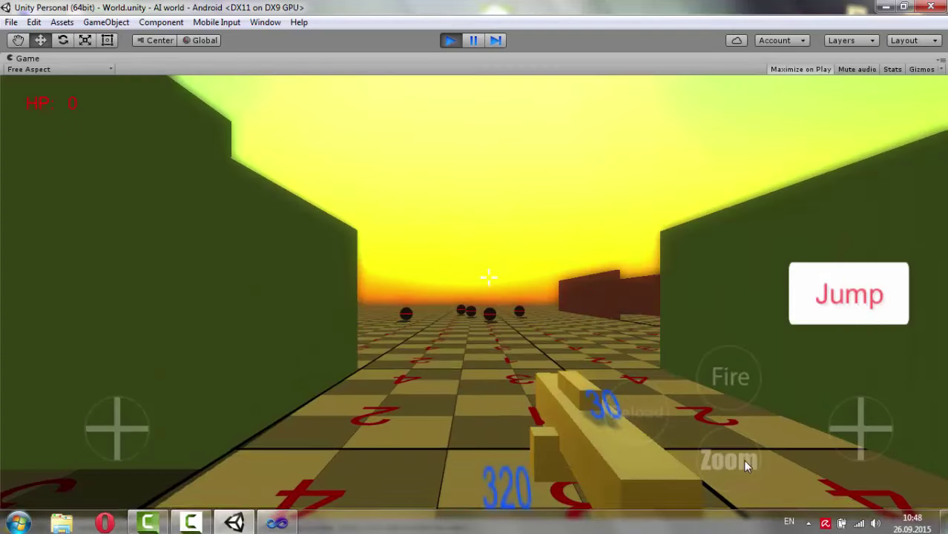
pyautogui.click(737, 465)
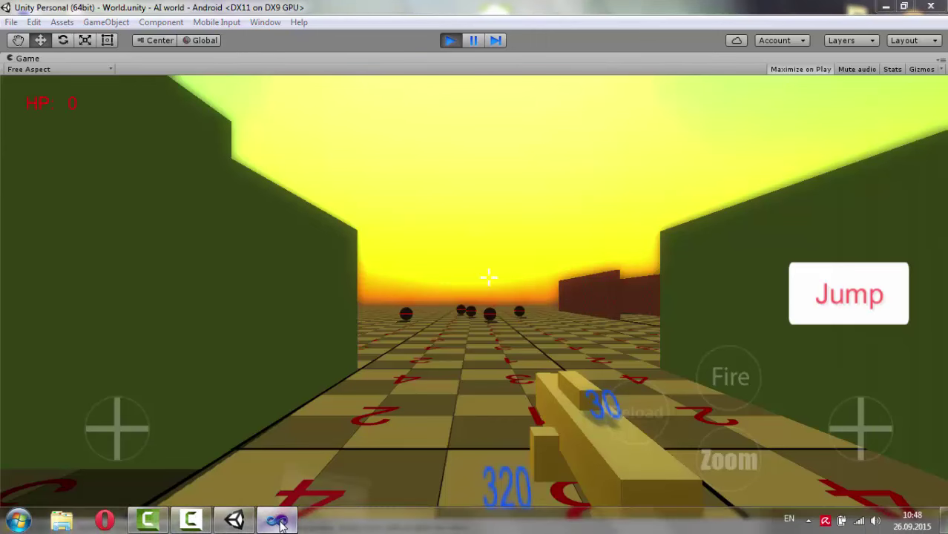
pyautogui.click(279, 521)
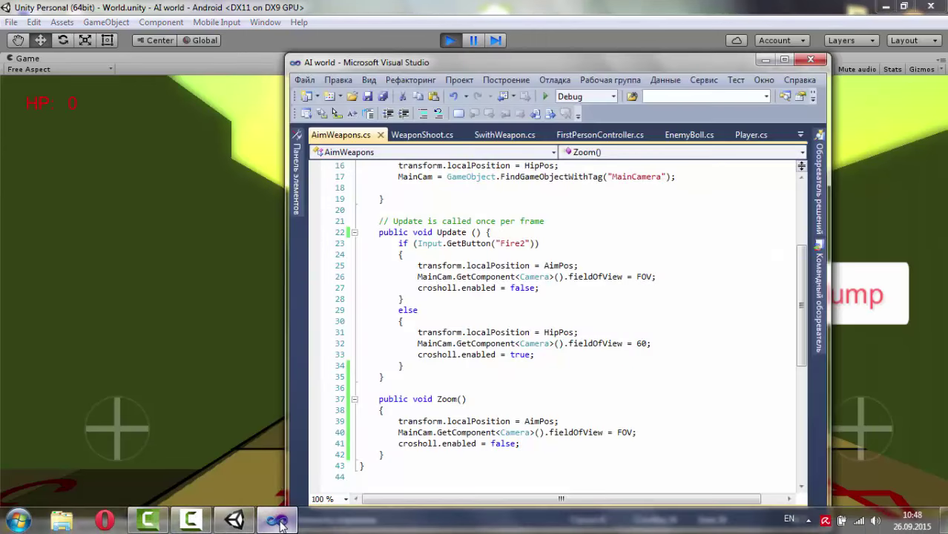
# Scroll through AimWeapons.cs up to the top, then close Visual Studio
pyautogui.scroll(2, 568, 364)
pyautogui.scroll(-2, 578, 368)
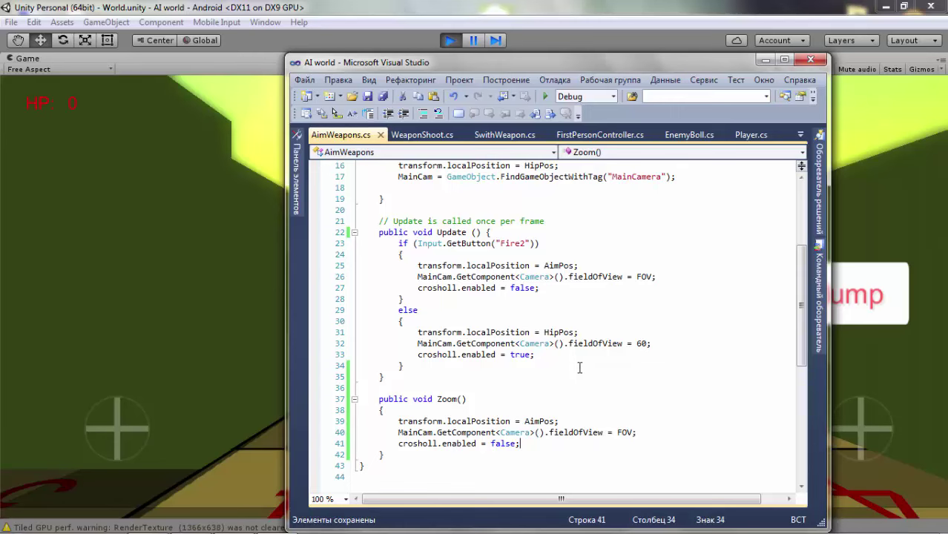
pyautogui.scroll(3, 527, 328)
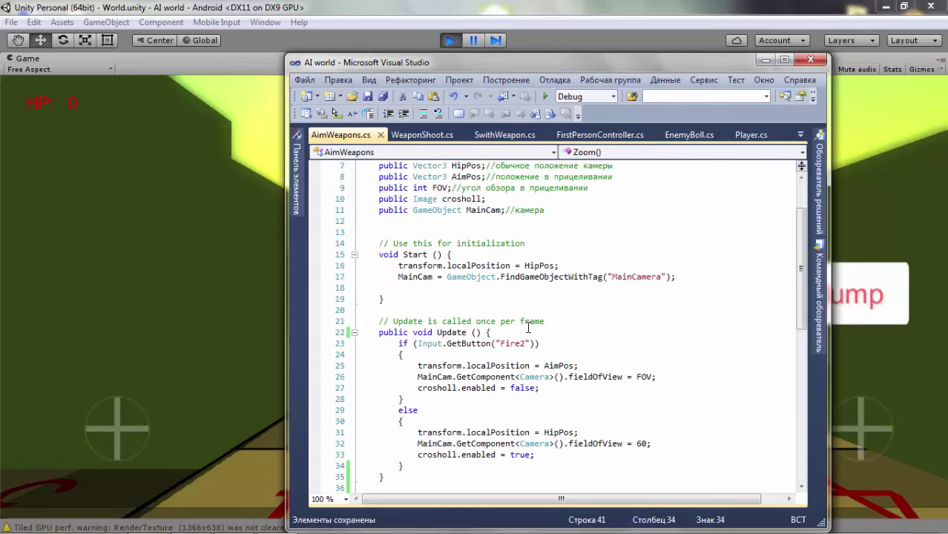
pyautogui.scroll(2, 496, 379)
pyautogui.click(810, 60)
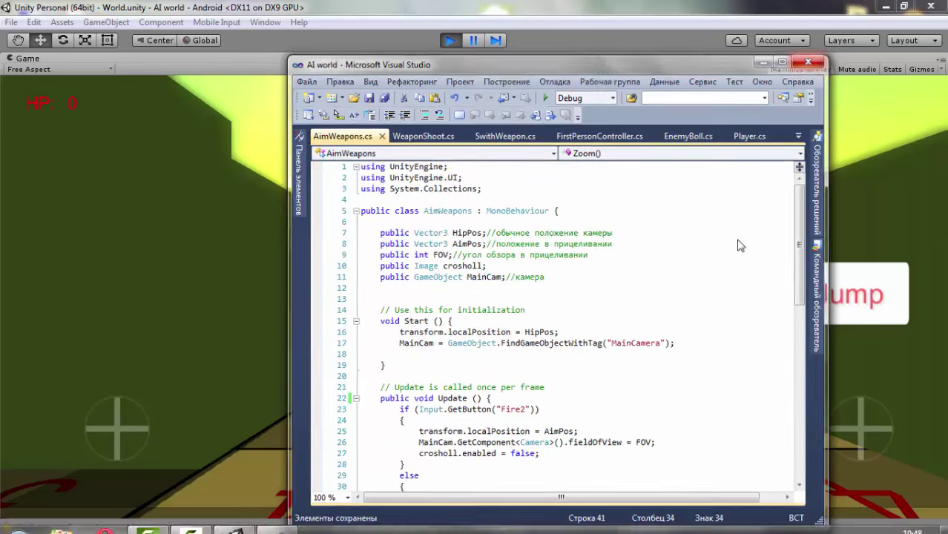
# Walk the player forward and tilt the view up in the game, then stop play mode
pyautogui.click(812, 519)
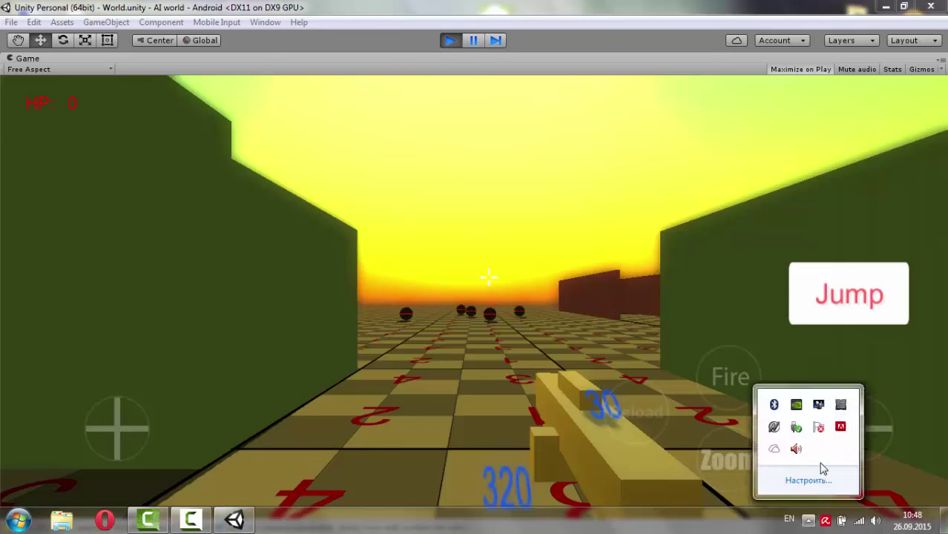
pyautogui.click(533, 532)
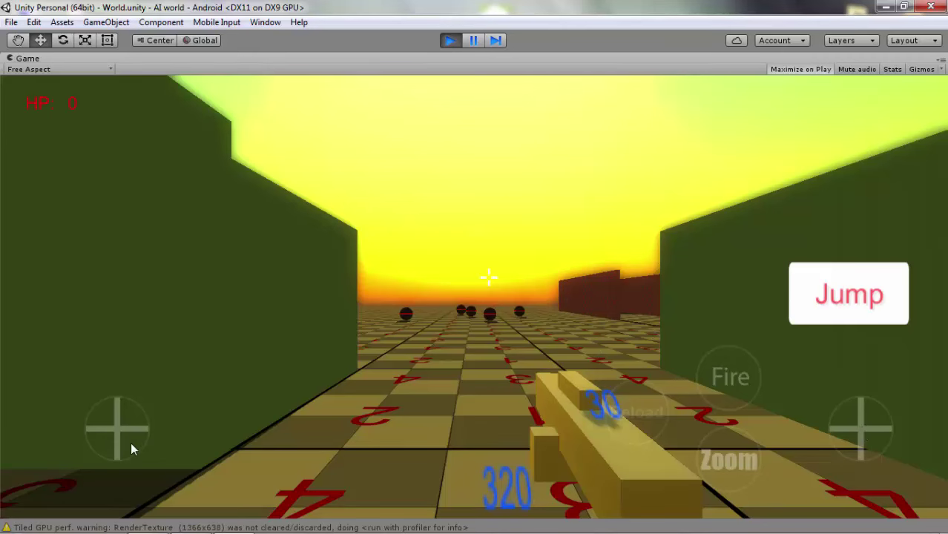
pyautogui.moveTo(131, 449)
pyautogui.mouseDown()
pyautogui.moveTo(154, 310)
pyautogui.moveTo(11, 417)
pyautogui.mouseUp()
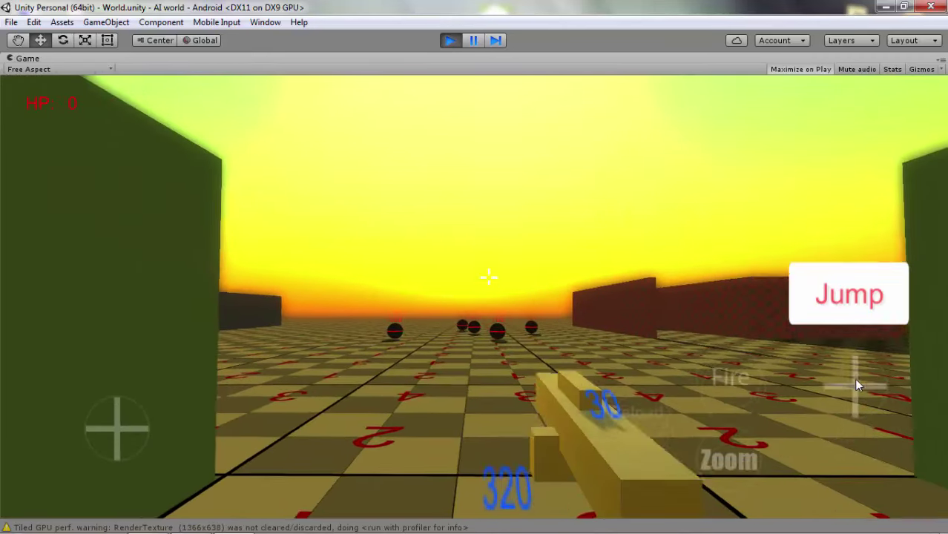
pyautogui.moveTo(856, 385); pyautogui.dragTo(858, 468)
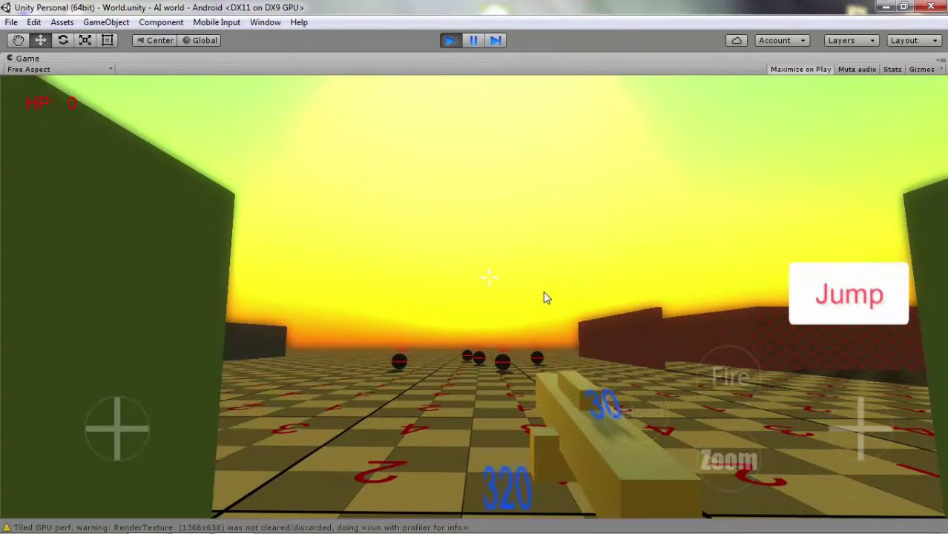
pyautogui.click(450, 40)
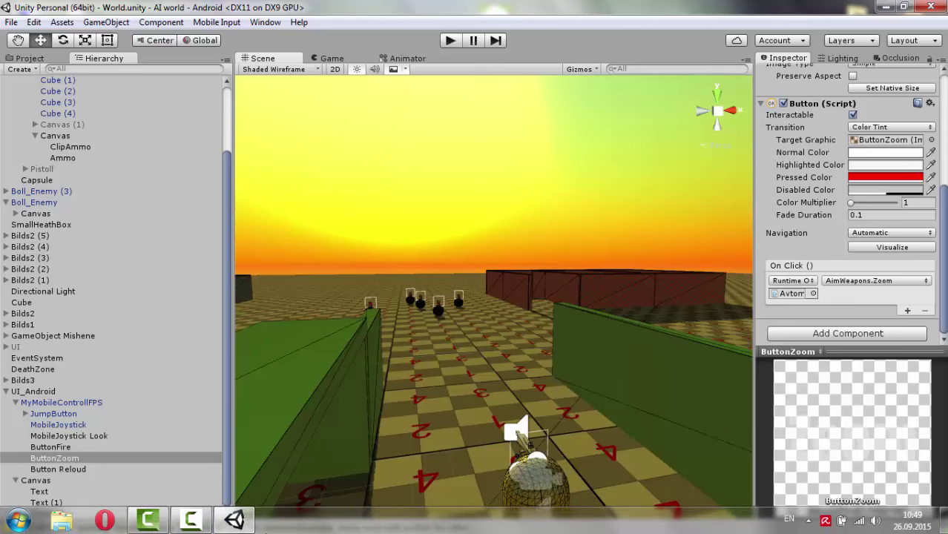
pyautogui.click(236, 522)
pyautogui.click(236, 522)
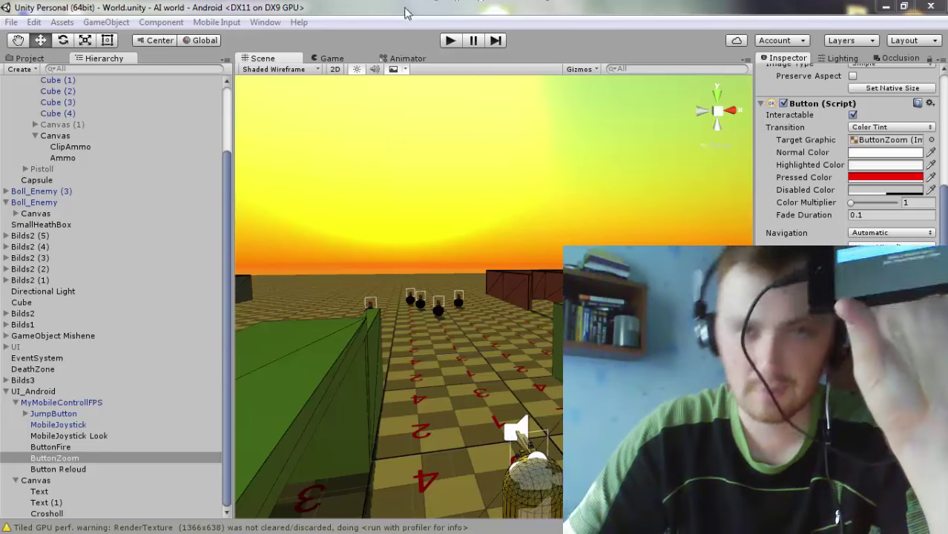
# Enter Play mode to test the controls and the HP readout
pyautogui.click(451, 40)
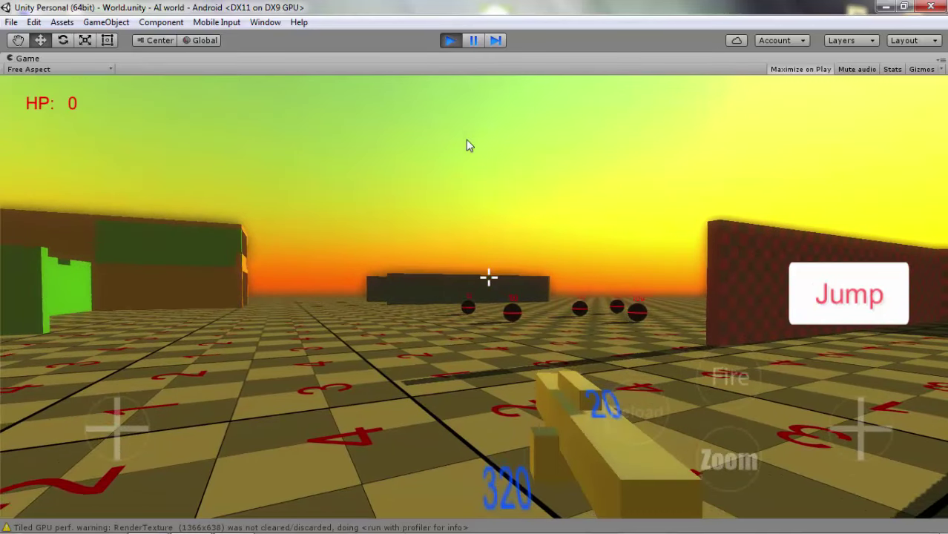
# Stop the play test and scroll FPSController's Inspector to Player (Script) with Heath Text set to HP
pyautogui.click(449, 40)
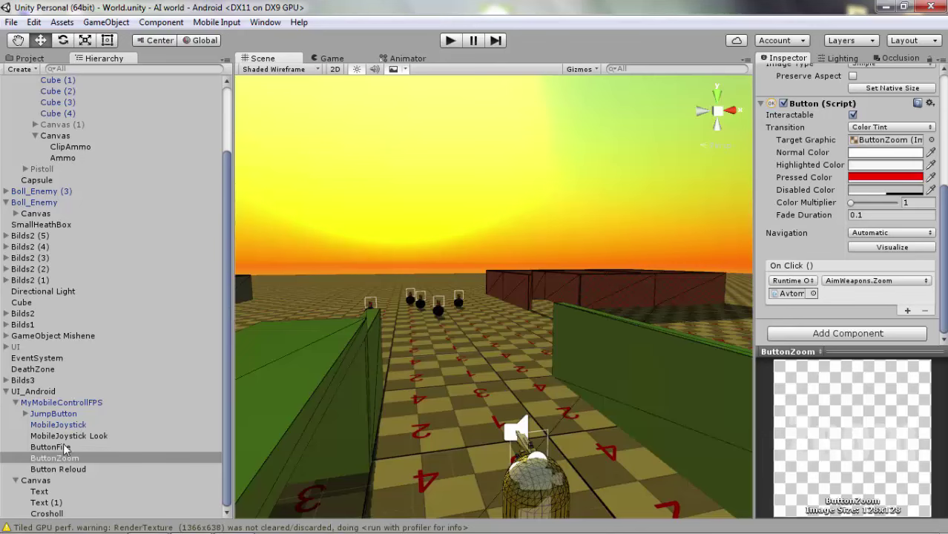
pyautogui.scroll(4, 82, 158)
pyautogui.click(68, 129)
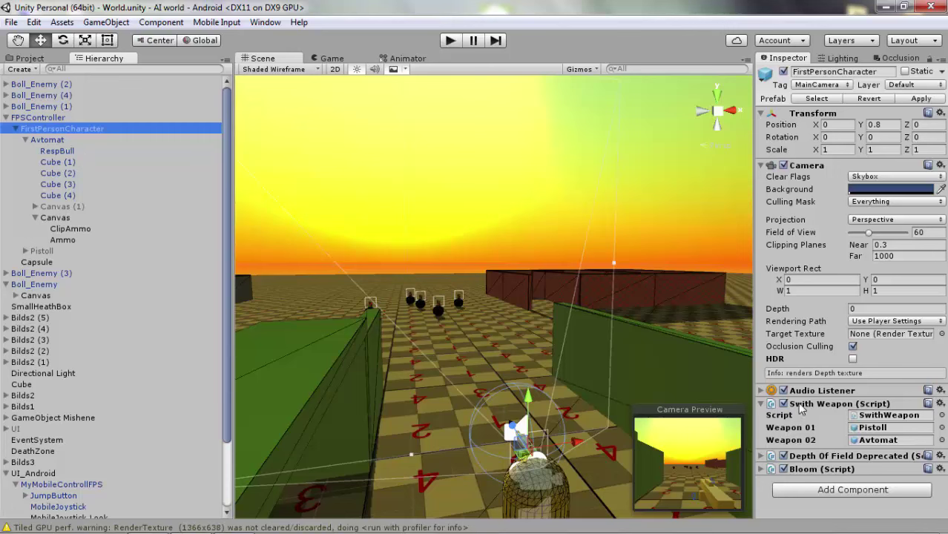
pyautogui.click(54, 141)
pyautogui.click(61, 130)
pyautogui.click(760, 404)
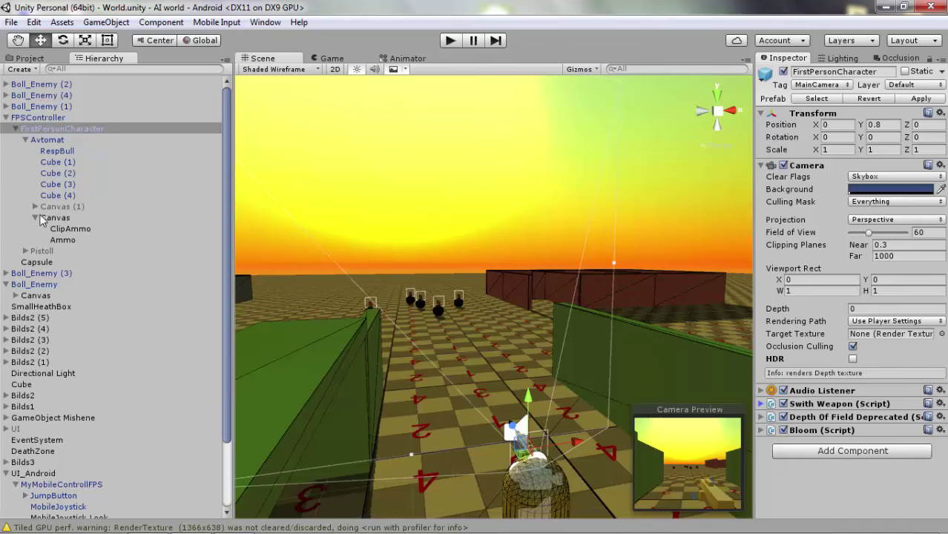
pyautogui.click(52, 119)
pyautogui.scroll(-5, 840, 371)
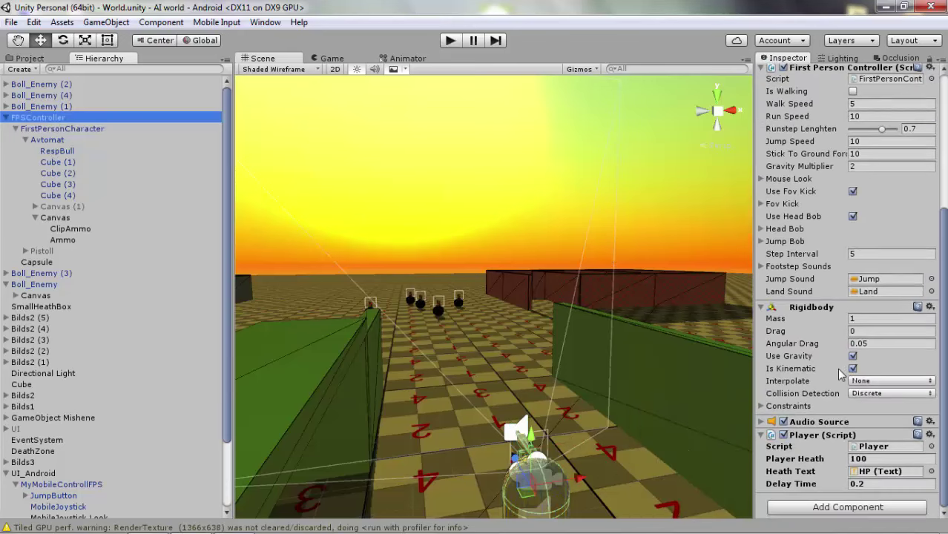
pyautogui.scroll(-3, 34, 475)
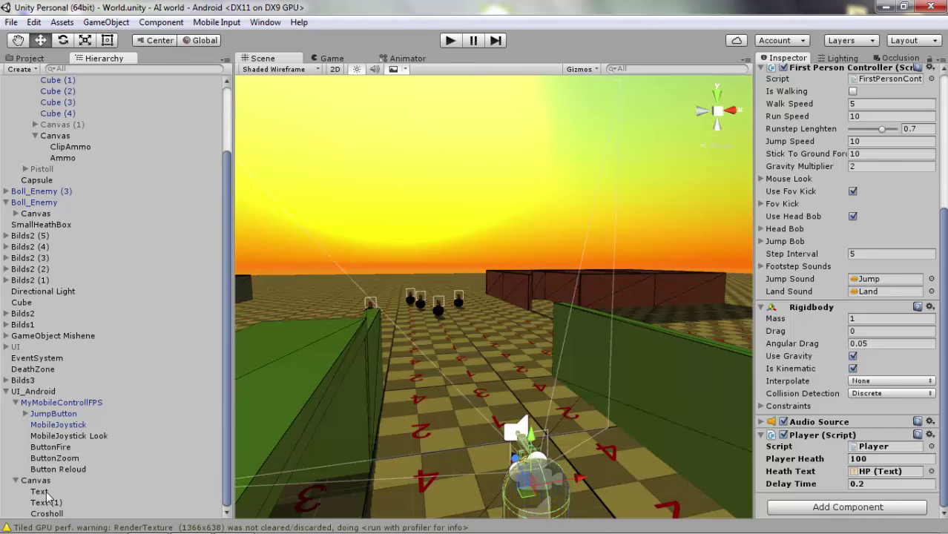
# Select Canvas > Text and fly the Scene view camera back over the level
pyautogui.click(41, 492)
pyautogui.press('s')
pyautogui.moveTo(512, 403); pyautogui.dragTo(538, 165, button='right')
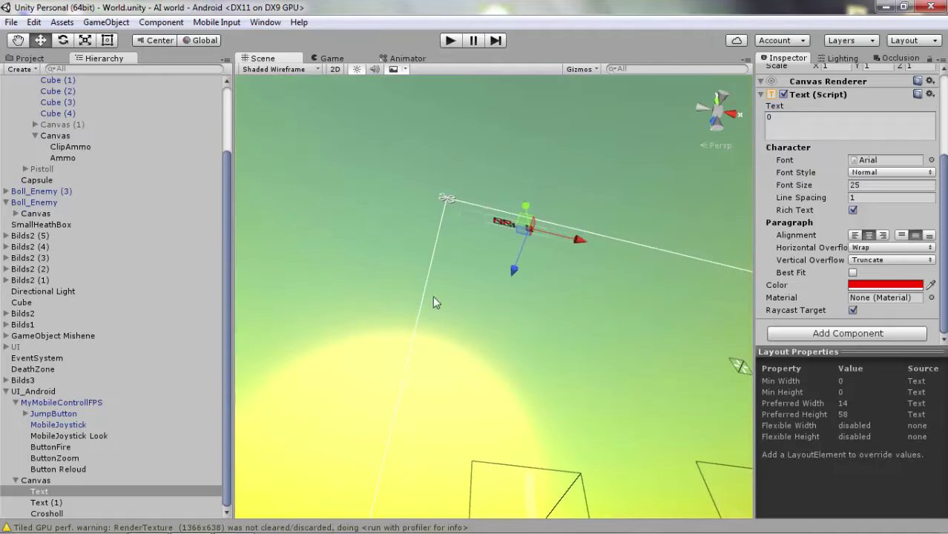
pyautogui.scroll(1, 87, 182)
pyautogui.scroll(2, 86, 182)
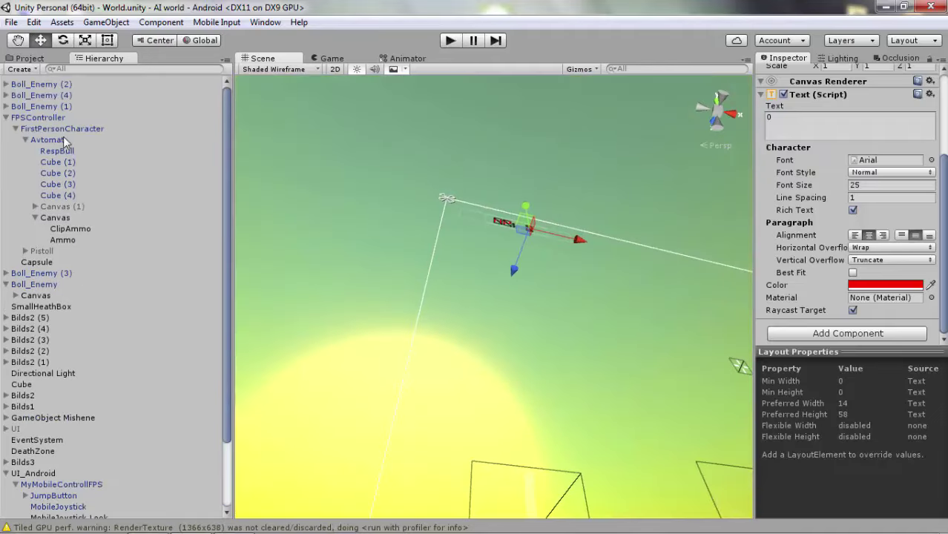
pyautogui.scroll(-3, 66, 306)
pyautogui.scroll(2, 87, 189)
# Drag Text into FPSController's Player Heath Text field and start a play test
pyautogui.click(62, 128)
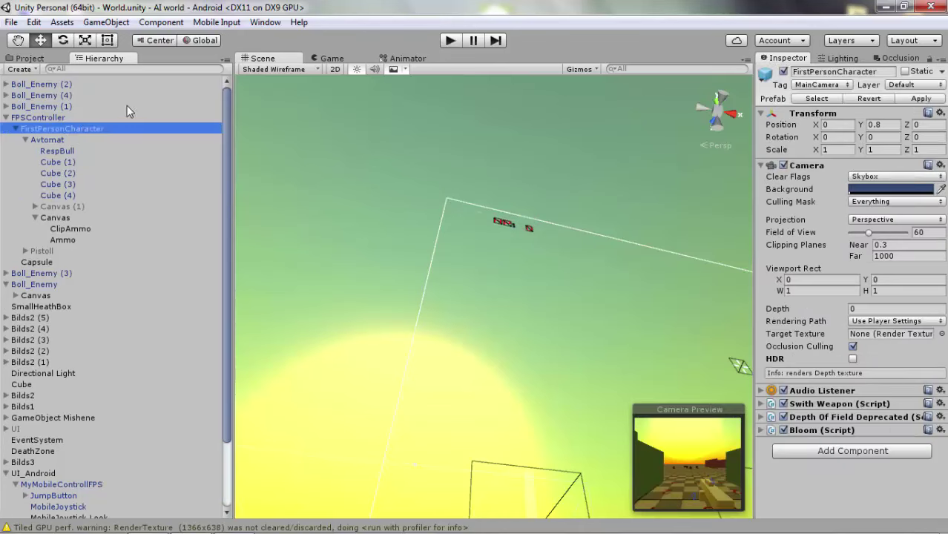
pyautogui.click(74, 118)
pyautogui.scroll(-5, 813, 401)
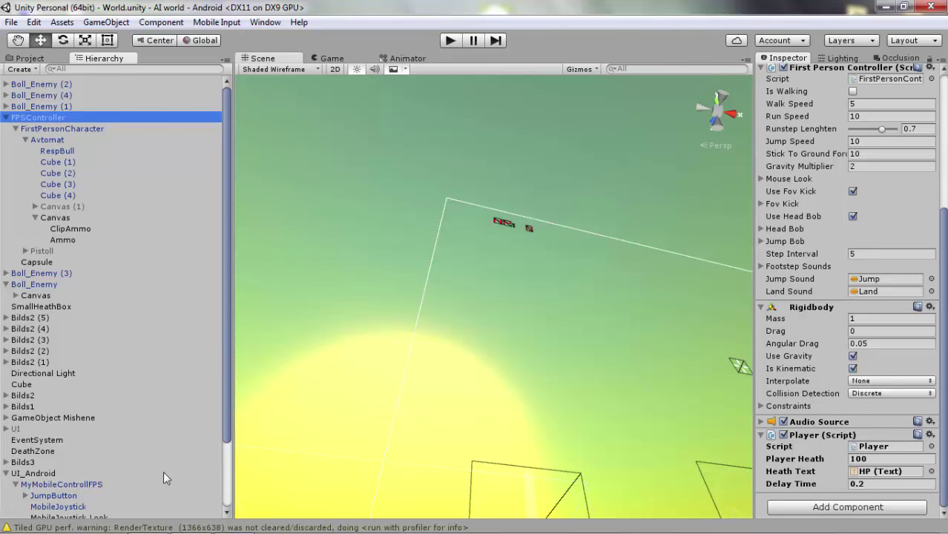
pyautogui.scroll(-2, 65, 486)
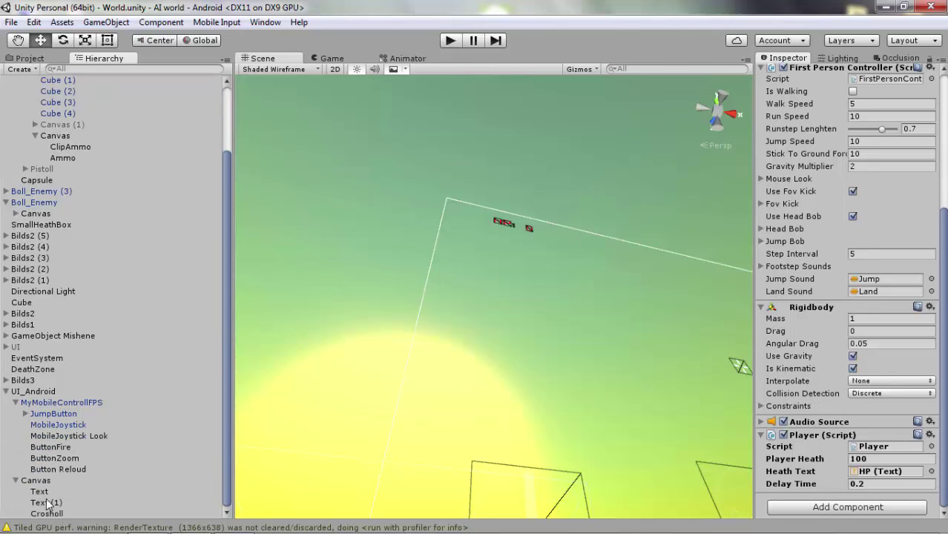
pyautogui.moveTo(40, 492); pyautogui.dragTo(887, 471)
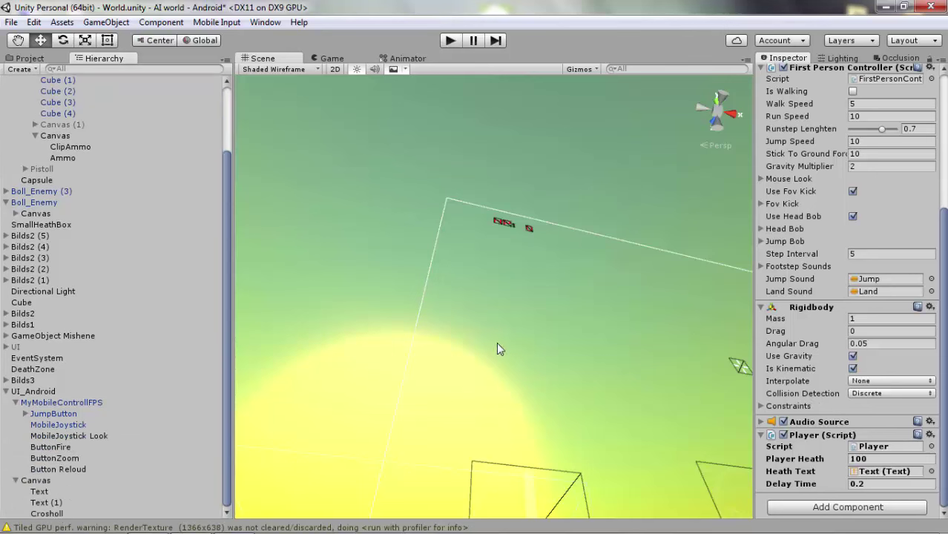
pyautogui.click(449, 41)
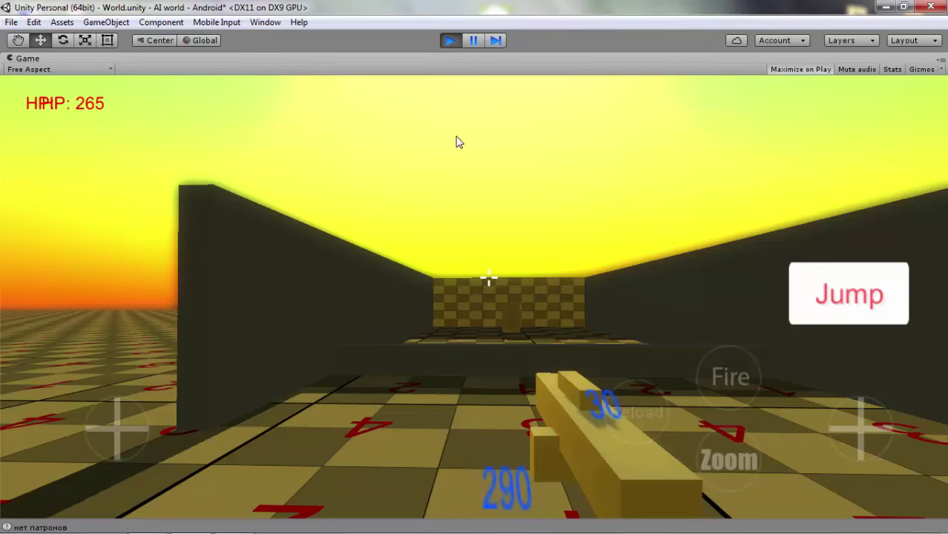
# Stop the play test and save the World scene via File > Save Scene
pyautogui.click(450, 40)
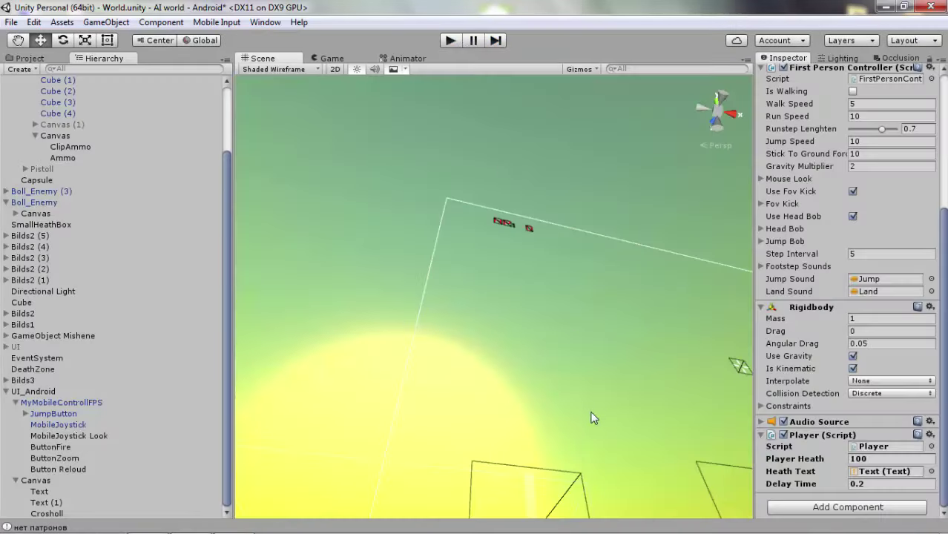
pyautogui.moveTo(593, 417); pyautogui.dragTo(593, 250, button='middle')
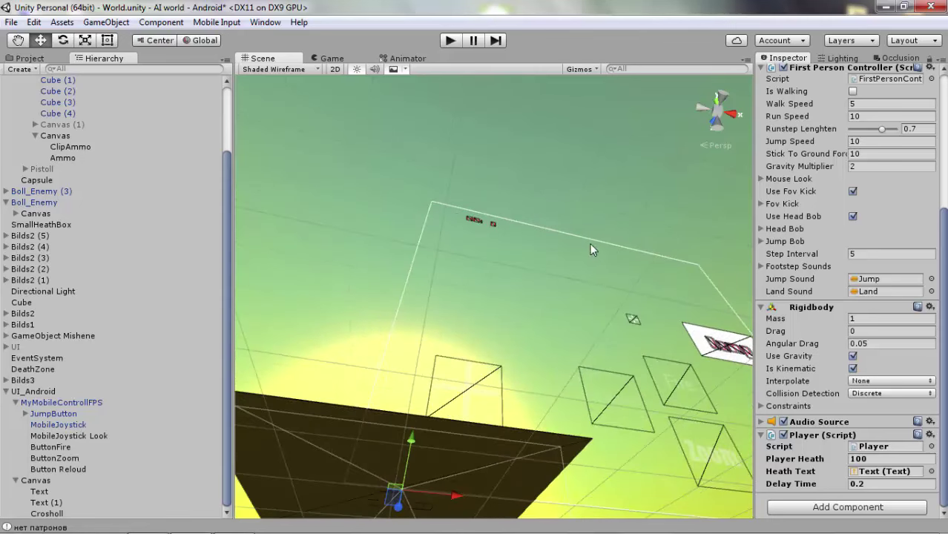
pyautogui.moveTo(592, 250)
pyautogui.keyDown('alt'); pyautogui.mouseDown()
pyautogui.moveTo(417, 516)
pyautogui.moveTo(582, 341)
pyautogui.moveTo(586, 435)
pyautogui.moveTo(598, 439)
pyautogui.mouseUp(); pyautogui.keyUp('alt')
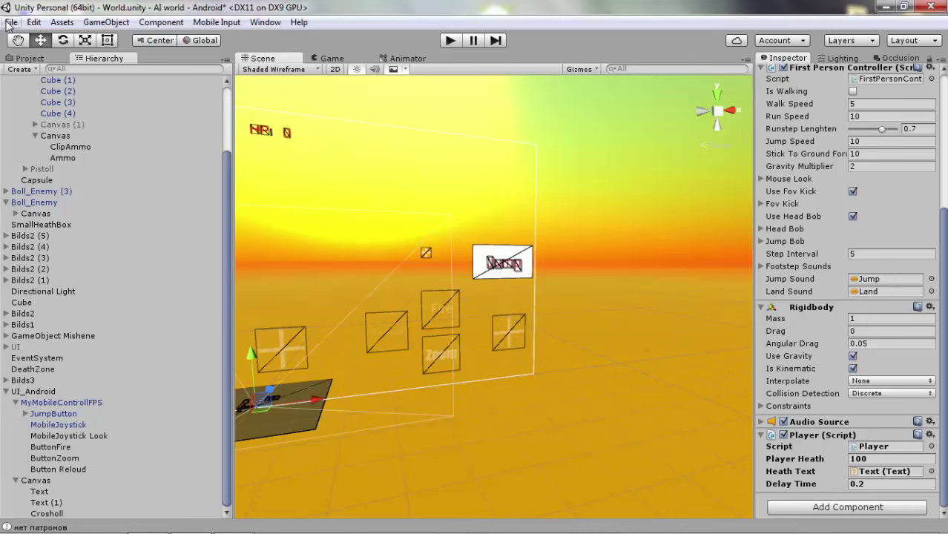
pyautogui.click(11, 23)
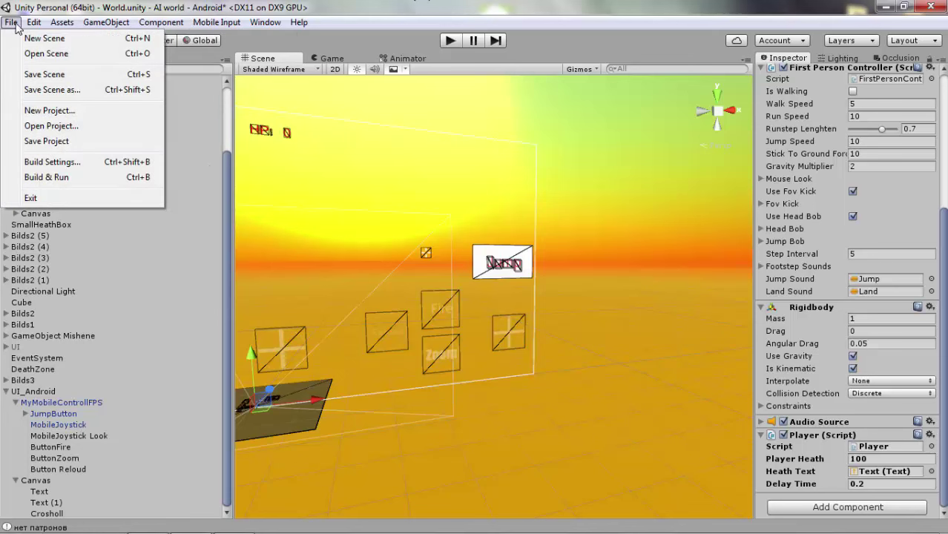
pyautogui.click(59, 74)
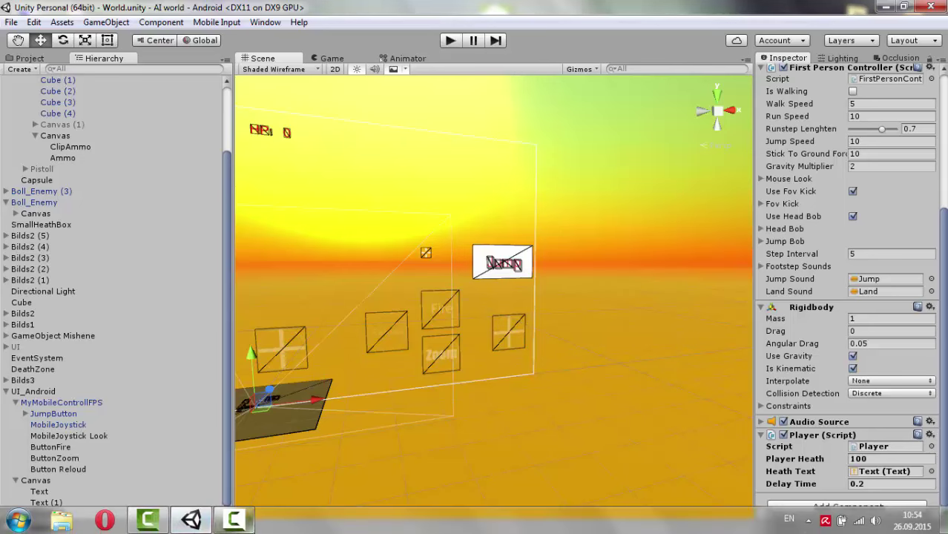
# Turn the Scene view toward the canvas, then bring up the screen recorder
pyautogui.click(190, 521)
pyautogui.click(190, 521)
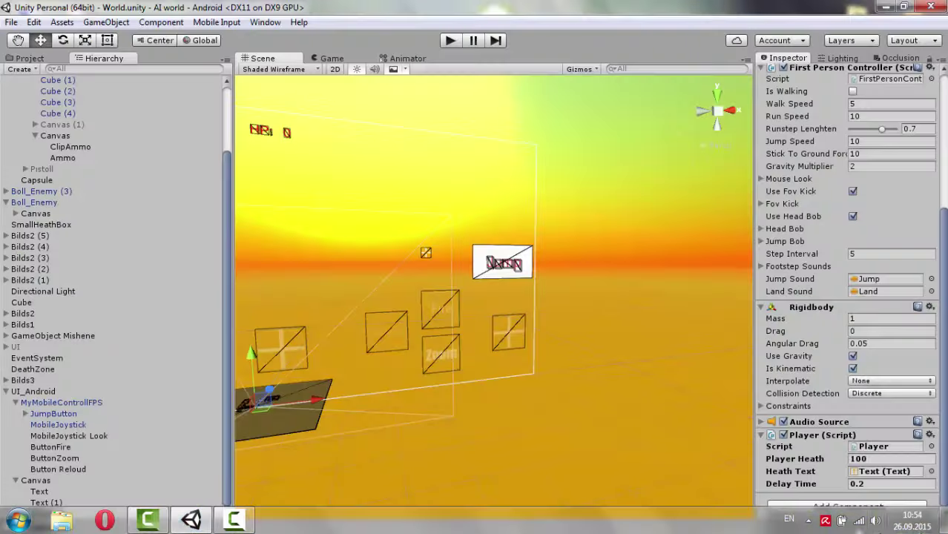
pyautogui.click(809, 520)
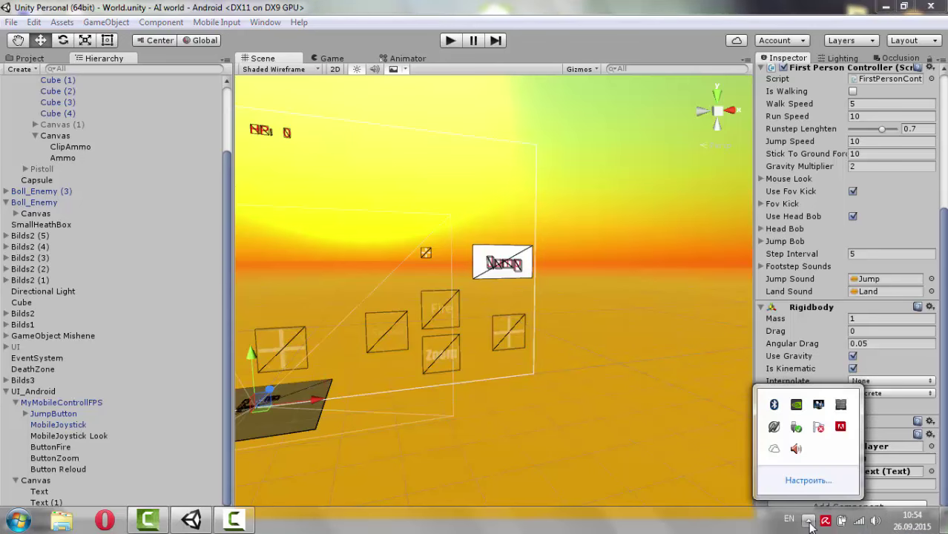
pyautogui.moveTo(616, 383); pyautogui.dragTo(598, 409, button='right')
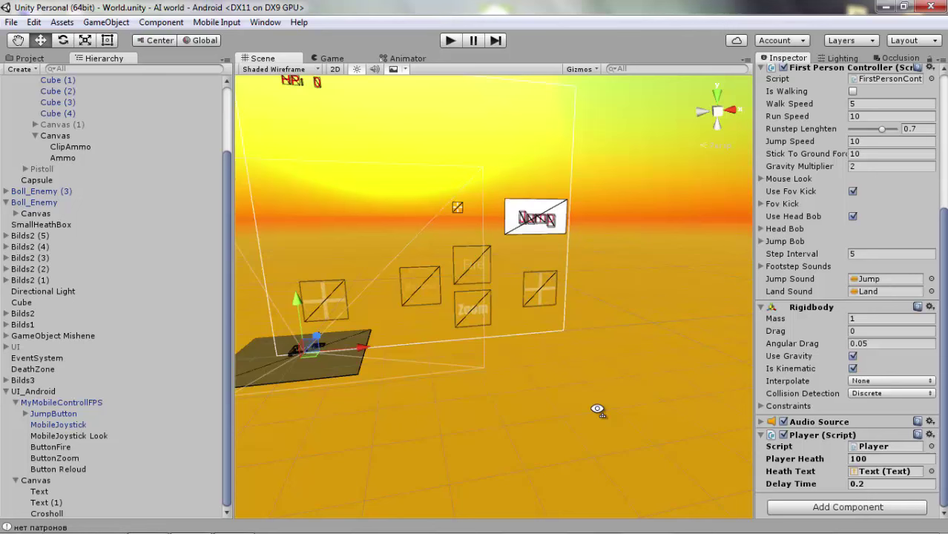
pyautogui.moveTo(521, 446); pyautogui.dragTo(498, 445, button='right')
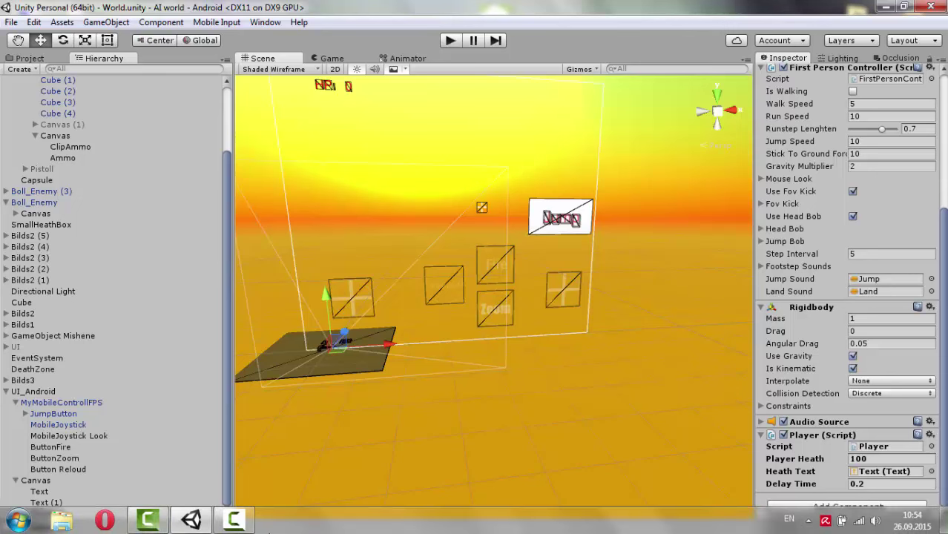
pyautogui.click(233, 520)
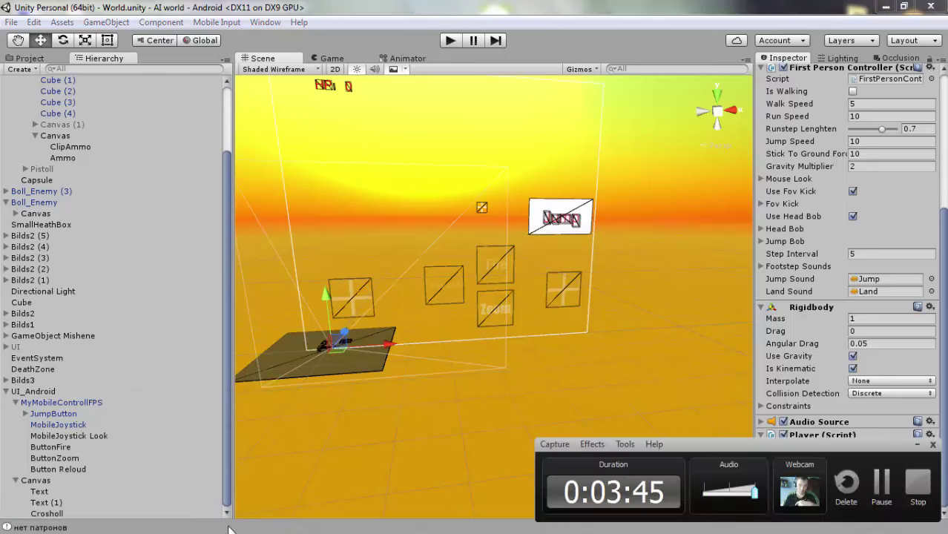